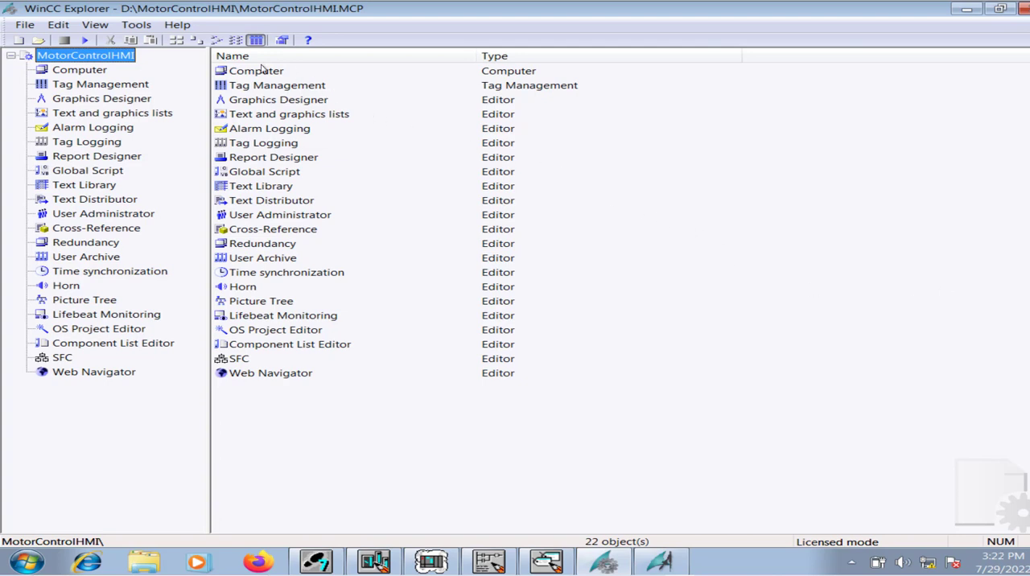
Create a new single-user project named HMIForMotorControl on the D: drive.
{"action": "left_click", "coordinate": [26, 25]}
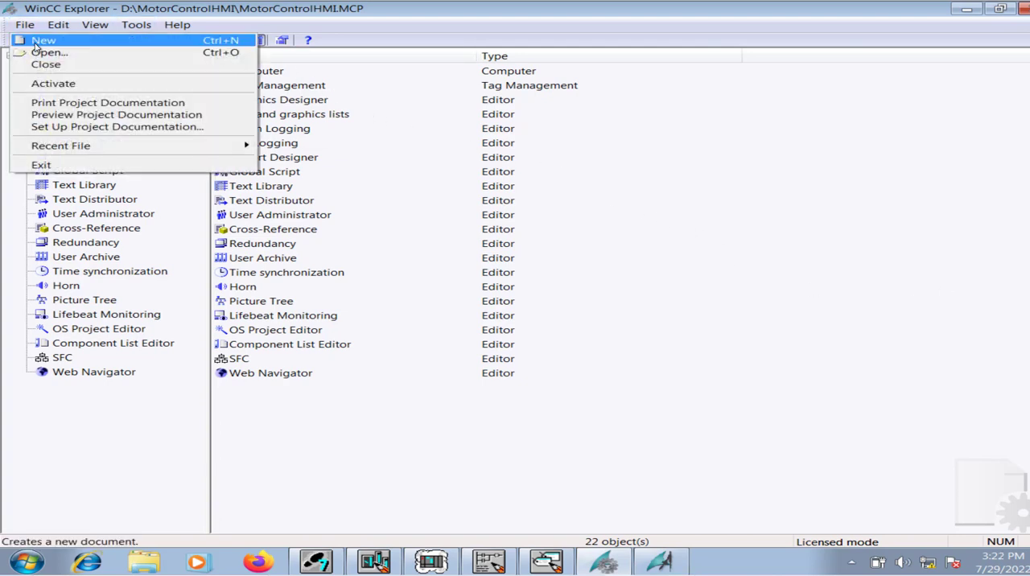
{"action": "left_click", "coordinate": [37, 42]}
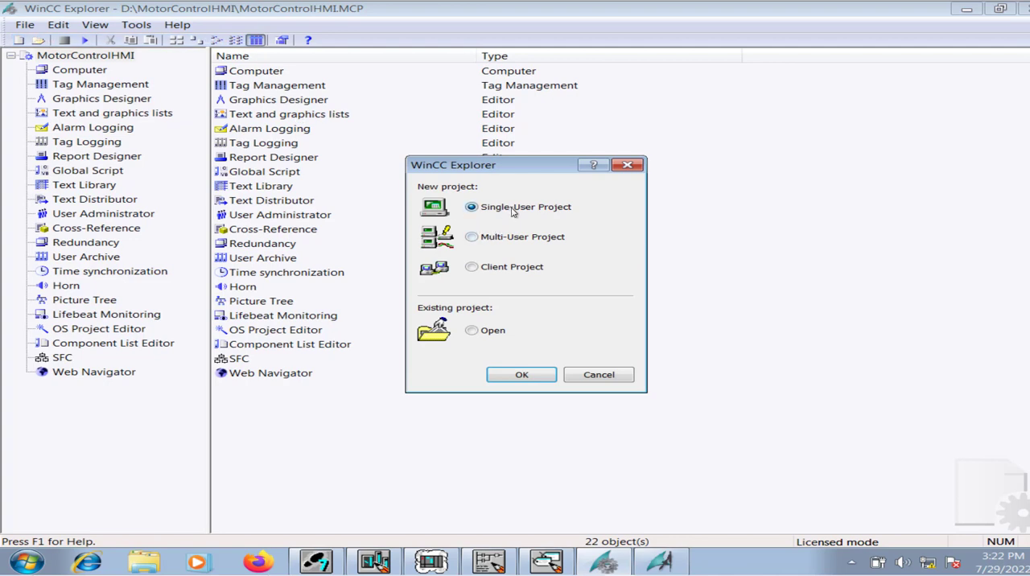
{"action": "left_click", "coordinate": [520, 376]}
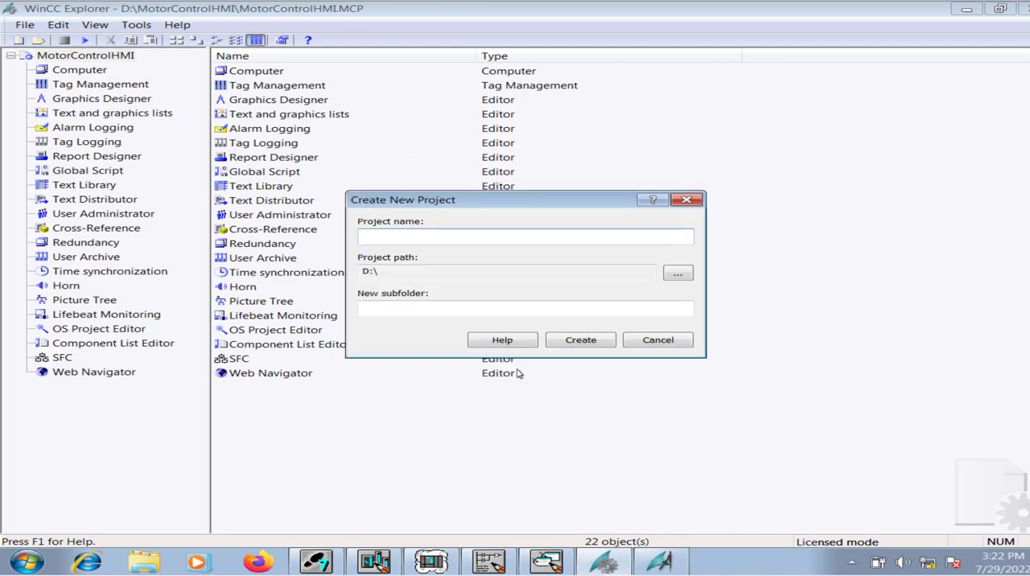
{"action": "type", "text": "HMIForMotorControl"}
{"action": "key", "text": "Return"}
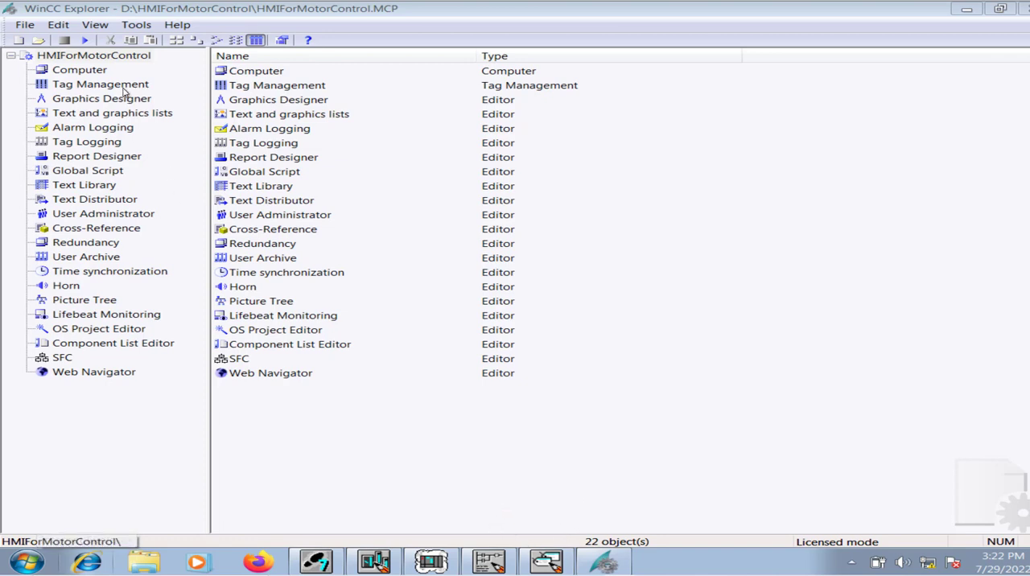
Switch to LAD/STL/FBD and review the motor control networks in OB1, including local and remote operation logic.
{"action": "left_click", "coordinate": [483, 563]}
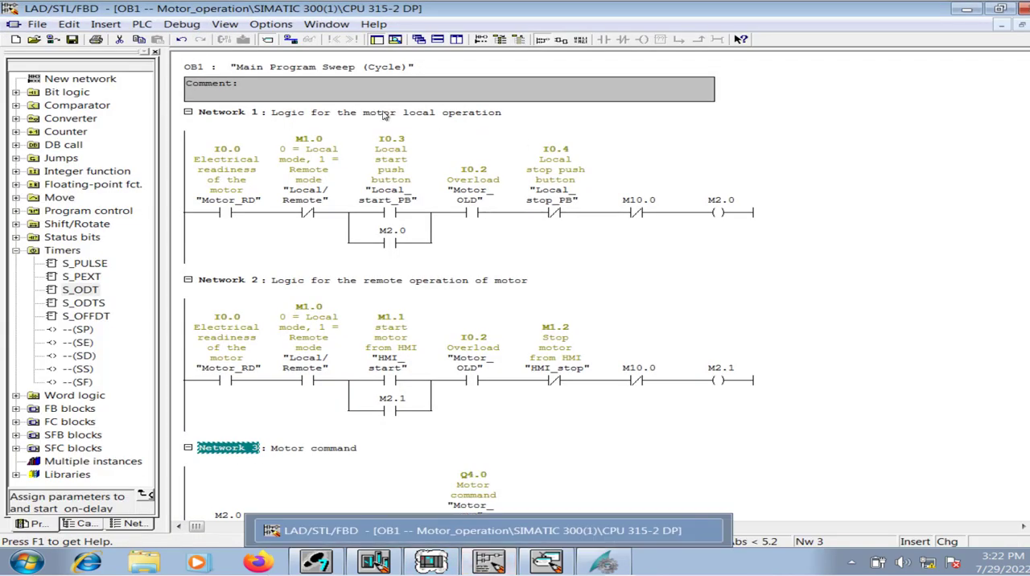
{"action": "left_click", "coordinate": [228, 157]}
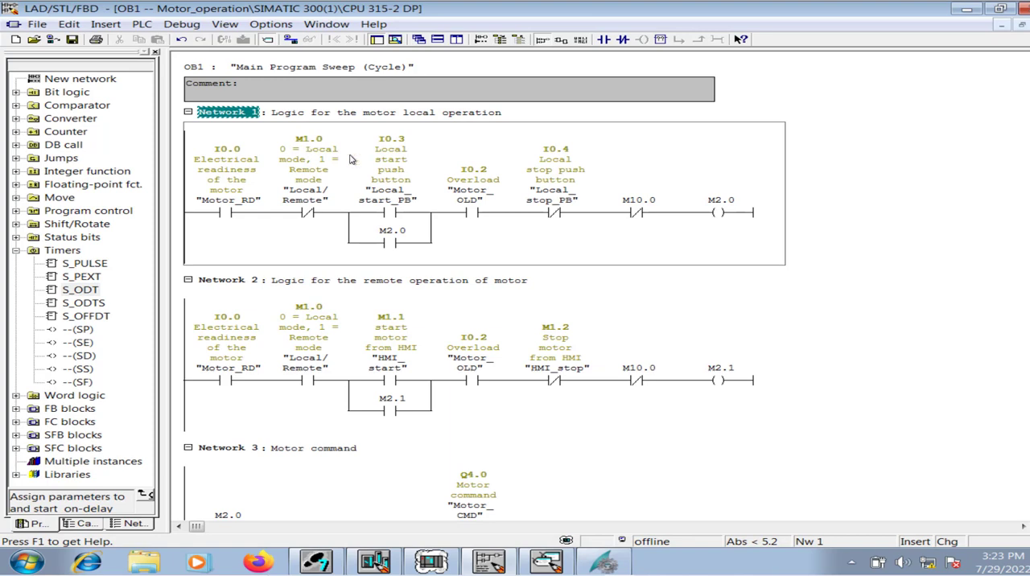
{"action": "scroll", "coordinate": [520, 430], "scroll_direction": "down", "scroll_amount": 5}
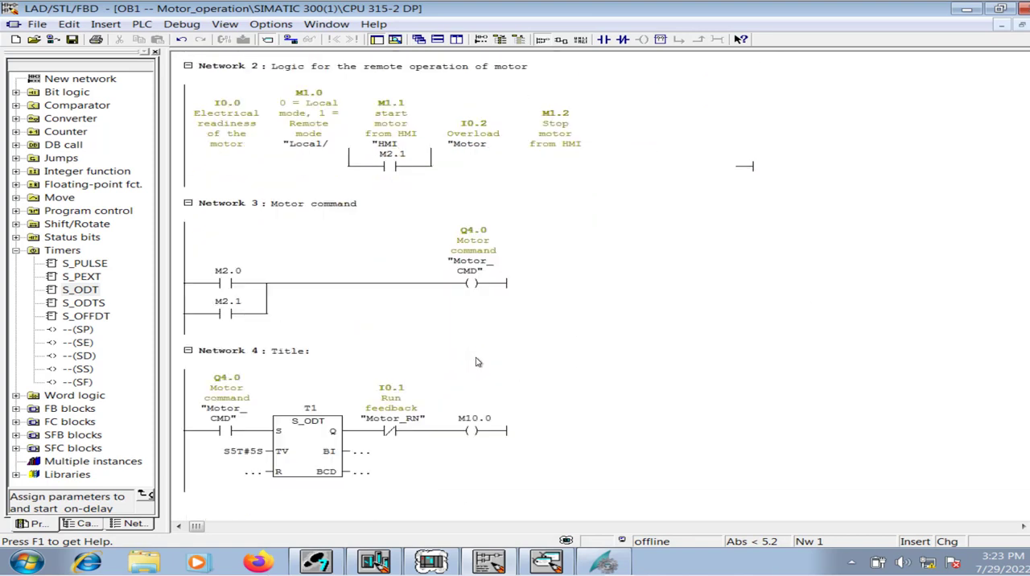
{"action": "scroll", "coordinate": [478, 358], "scroll_direction": "up", "scroll_amount": 5}
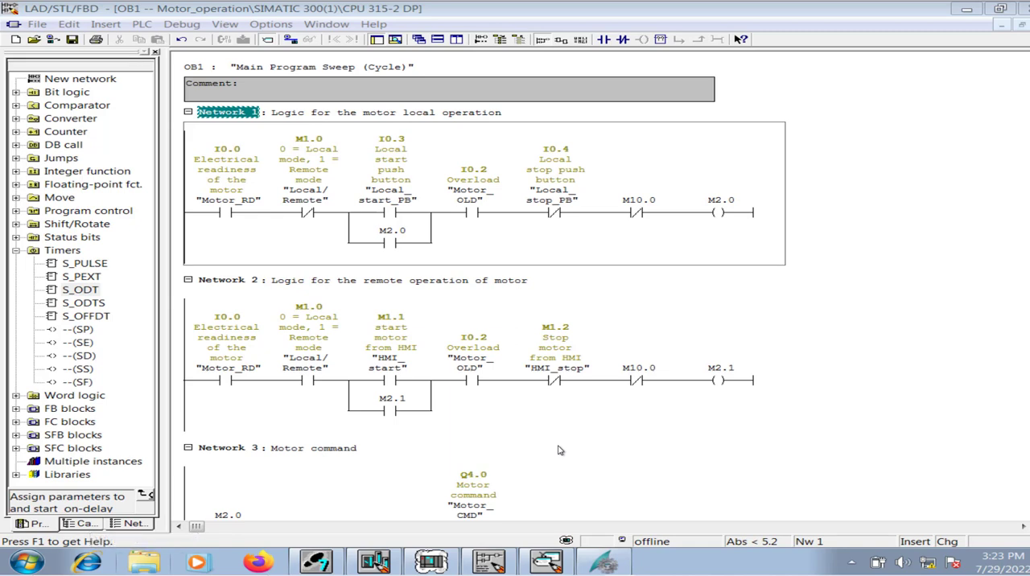
Return to WinCC Explorer, open the Tag Management editor and add the SIMATIC S7 Protocol Suite driver.
{"action": "left_click", "coordinate": [605, 561]}
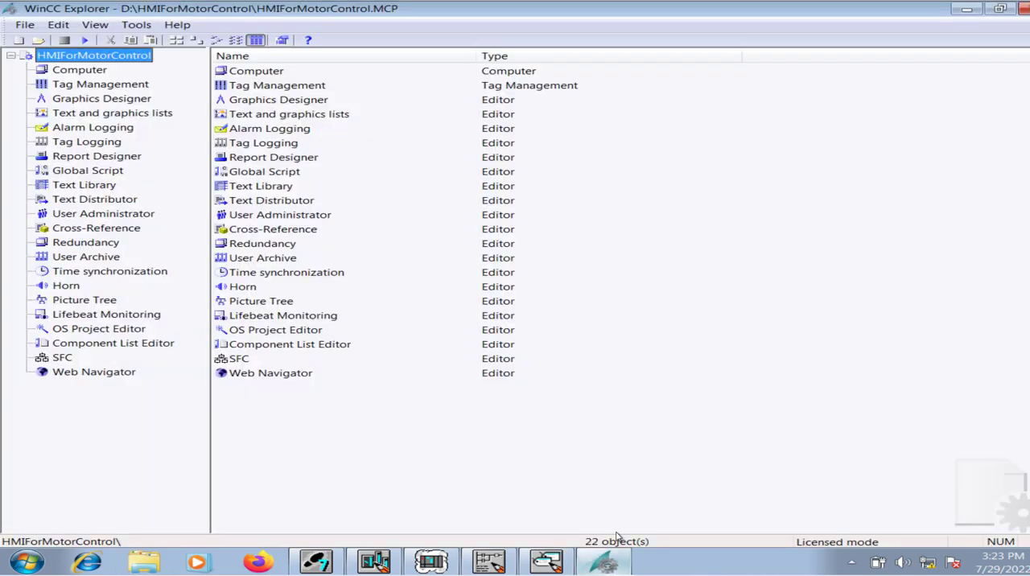
{"action": "double_click", "coordinate": [270, 87]}
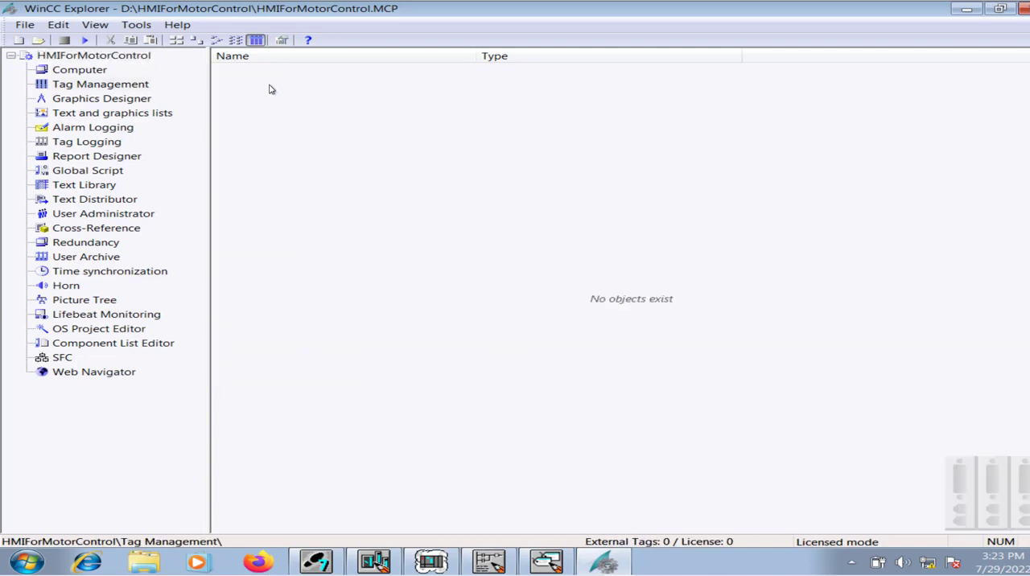
{"action": "double_click", "coordinate": [122, 85]}
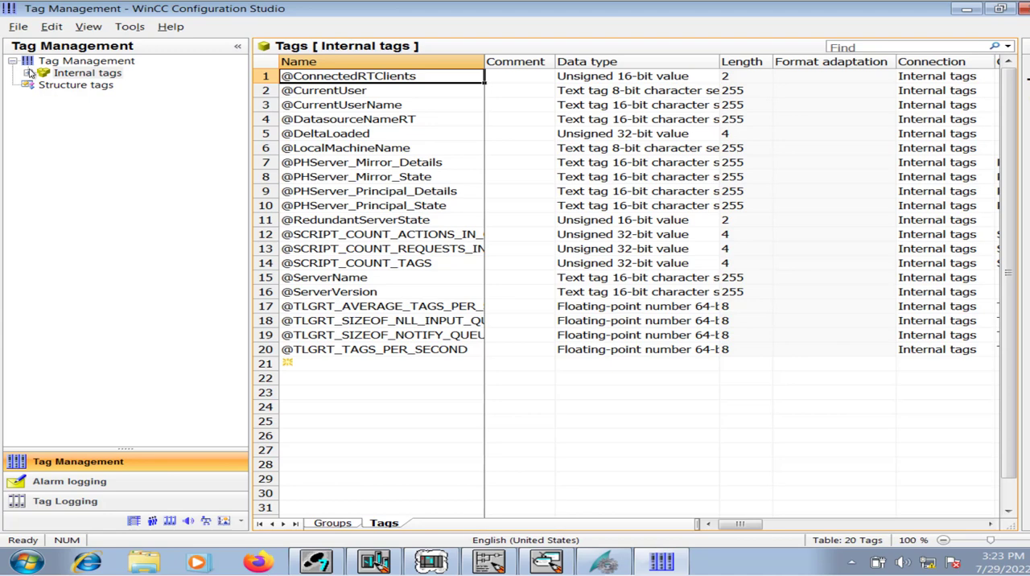
{"action": "right_click", "coordinate": [71, 63]}
{"action": "mouse_move", "coordinate": [108, 74]}
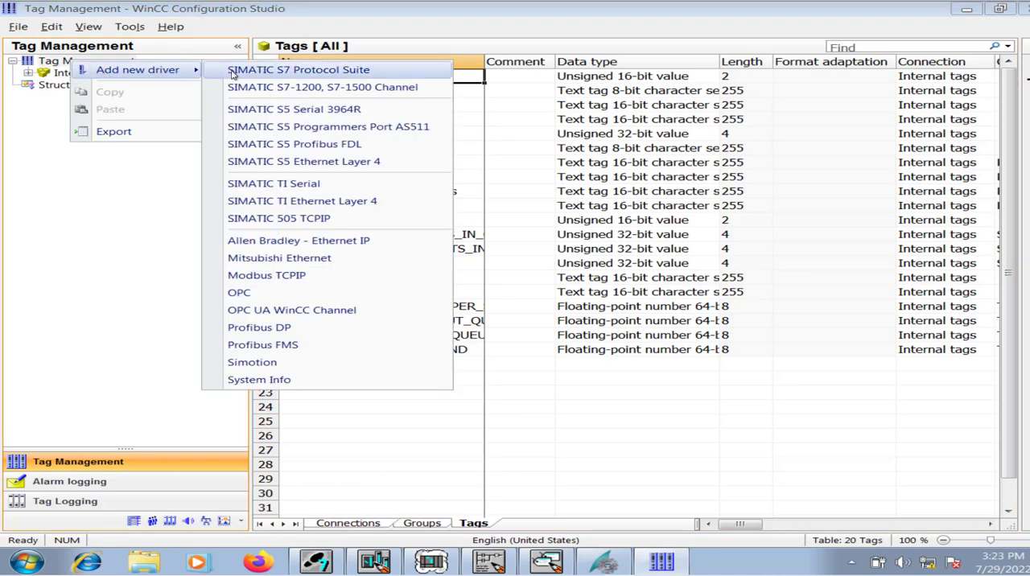
{"action": "left_click", "coordinate": [344, 73]}
Add a new connection under the MPI channel of the S7 driver, keeping its default name.
{"action": "left_click", "coordinate": [79, 100]}
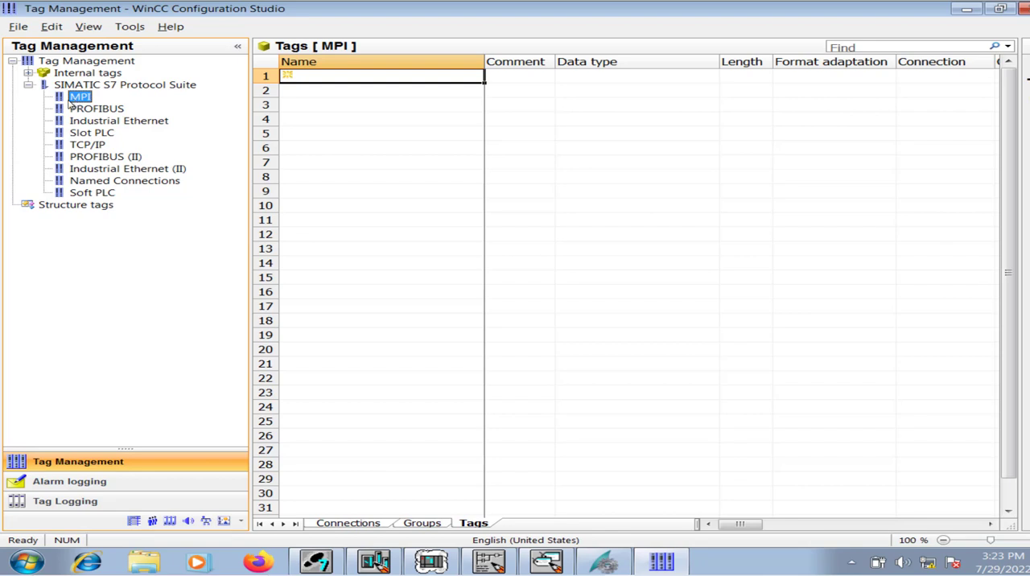
{"action": "right_click", "coordinate": [71, 110]}
{"action": "right_click", "coordinate": [73, 98]}
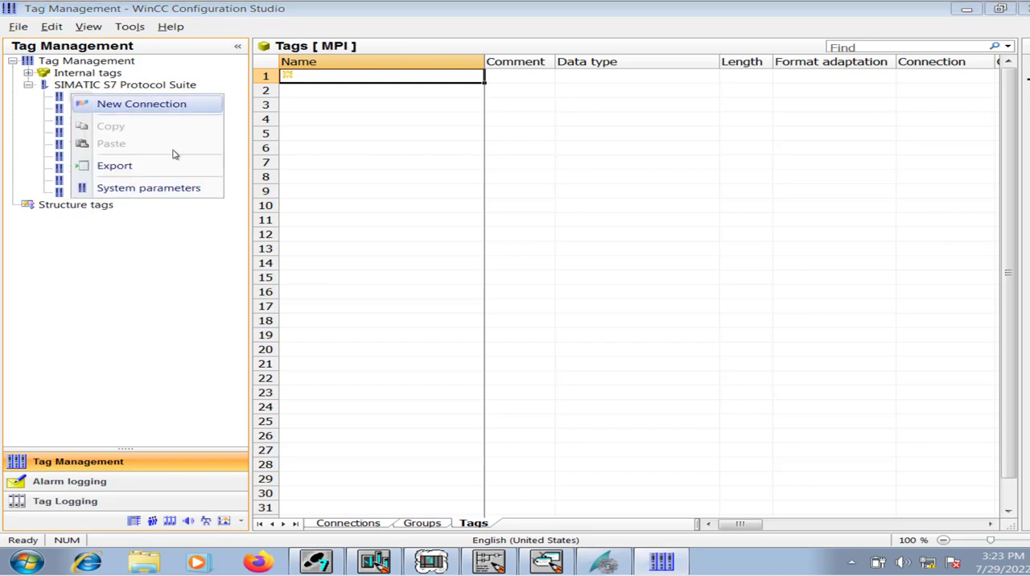
{"action": "left_click", "coordinate": [141, 104]}
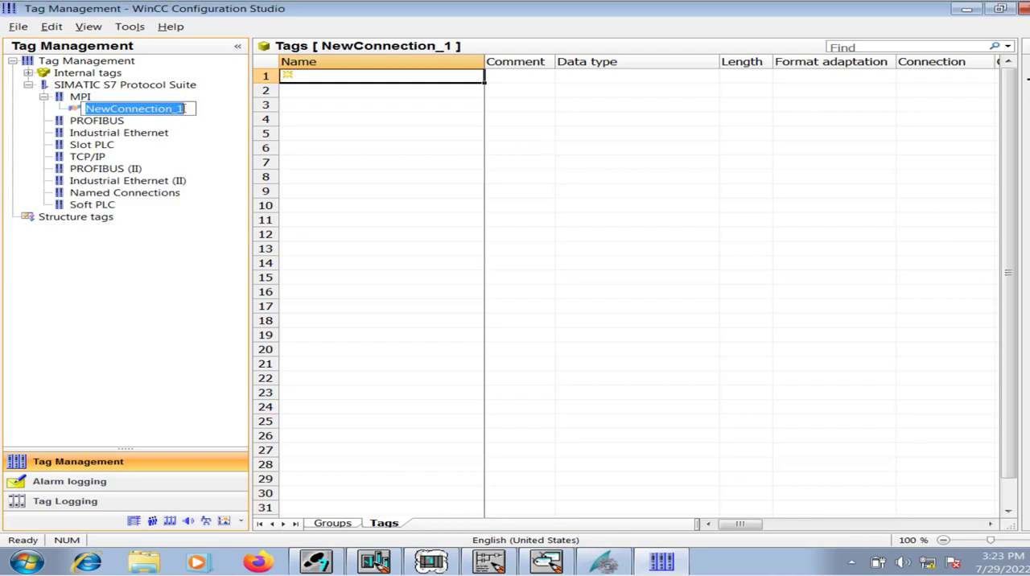
{"action": "right_click", "coordinate": [120, 114]}
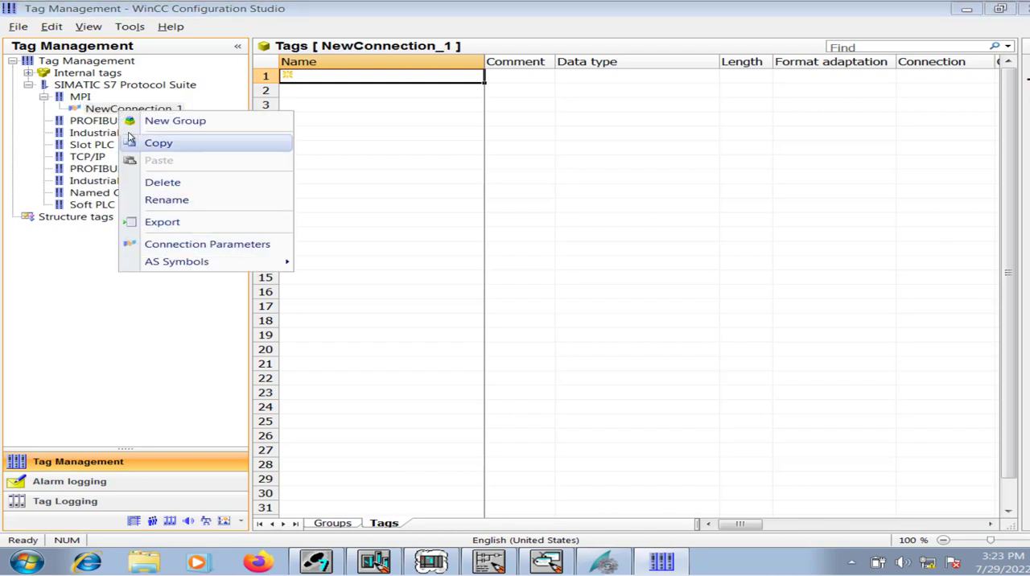
{"action": "left_click", "coordinate": [102, 113]}
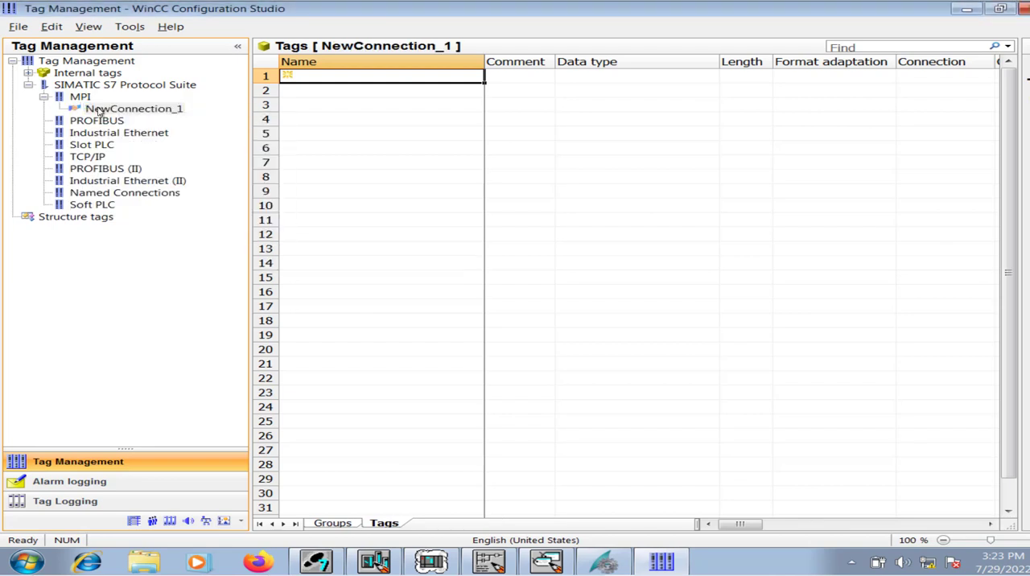
Open the MPI connection's parameters and check the CPU's MPI address and slot in HW Config.
{"action": "right_click", "coordinate": [166, 113]}
{"action": "left_click", "coordinate": [219, 240]}
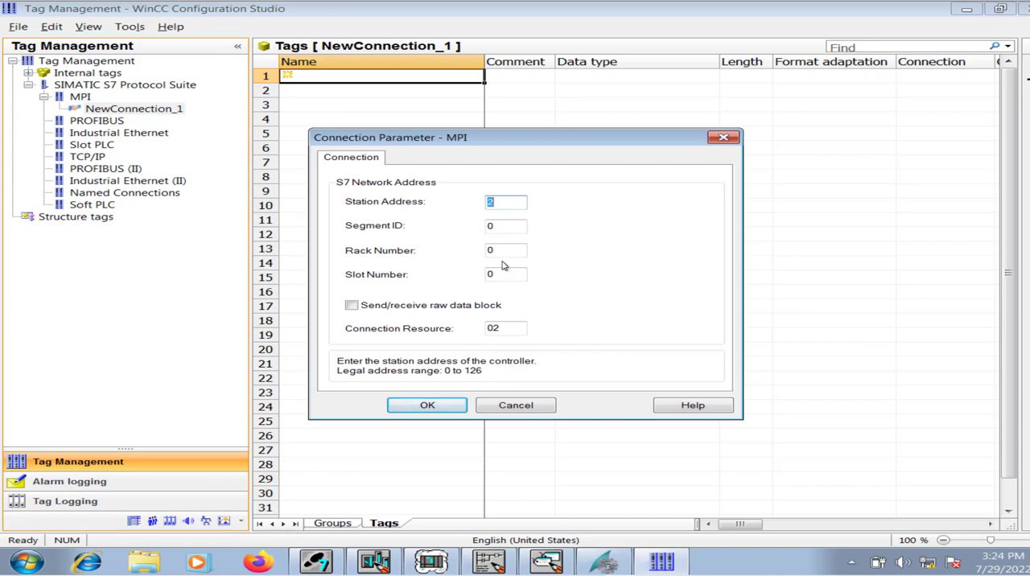
{"action": "left_click", "coordinate": [374, 561]}
{"action": "left_click", "coordinate": [366, 103]}
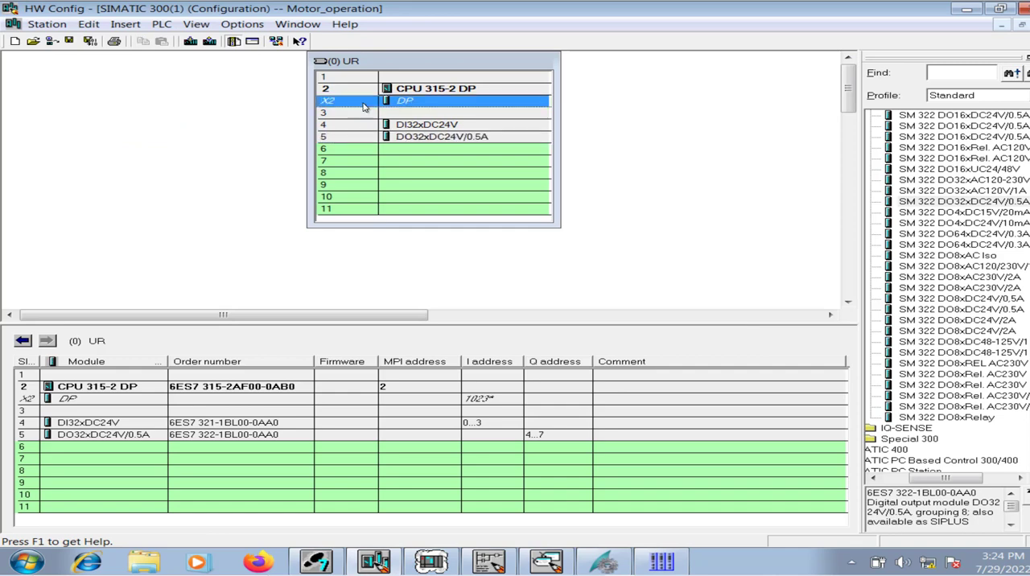
{"action": "left_click_drag", "start_coordinate": [339, 60], "coordinate": [328, 75]}
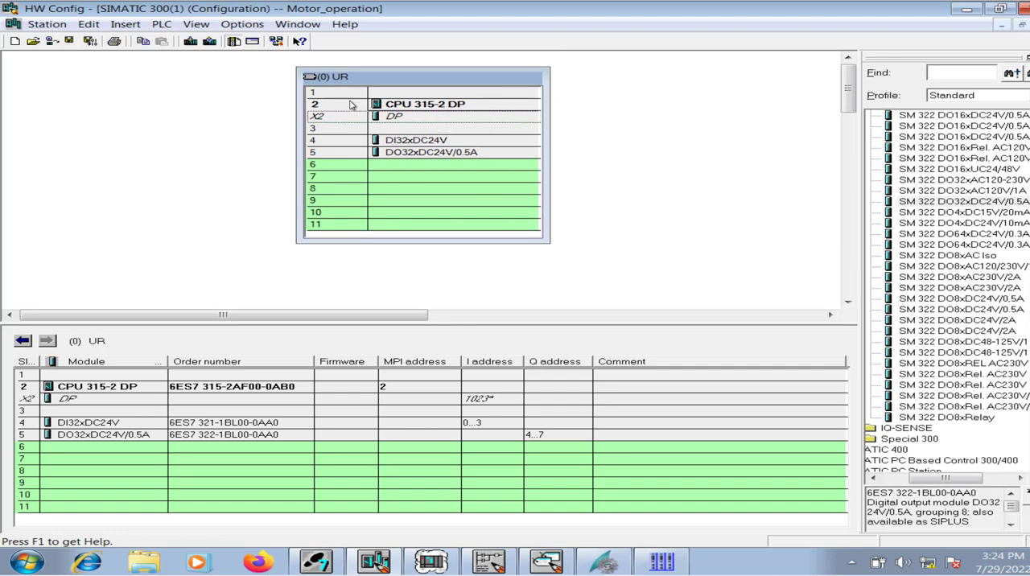
Return to WinCC Configuration Studio and set the MPI connection's slot number to 2.
{"action": "left_click", "coordinate": [661, 561]}
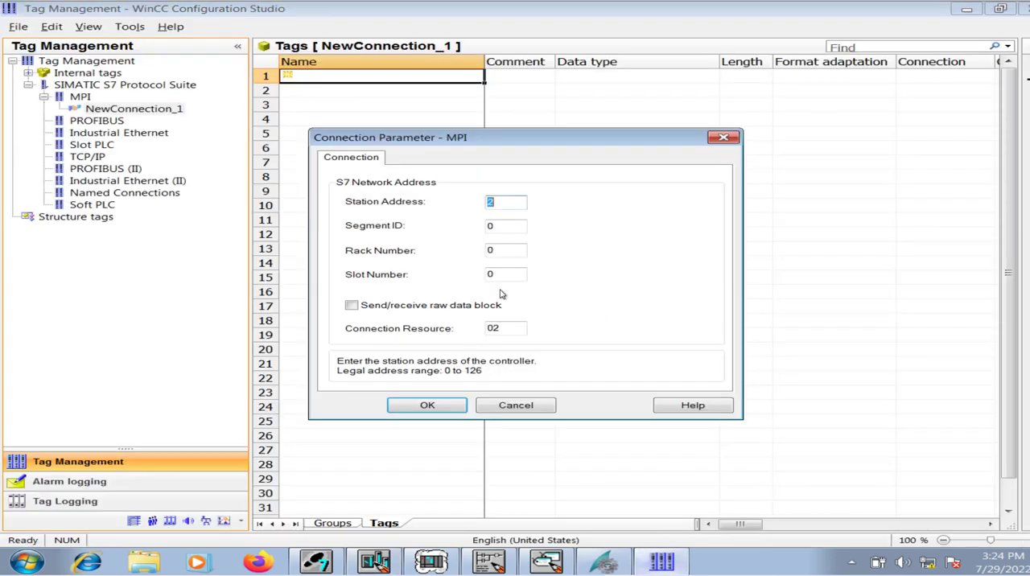
{"action": "left_click", "coordinate": [500, 251]}
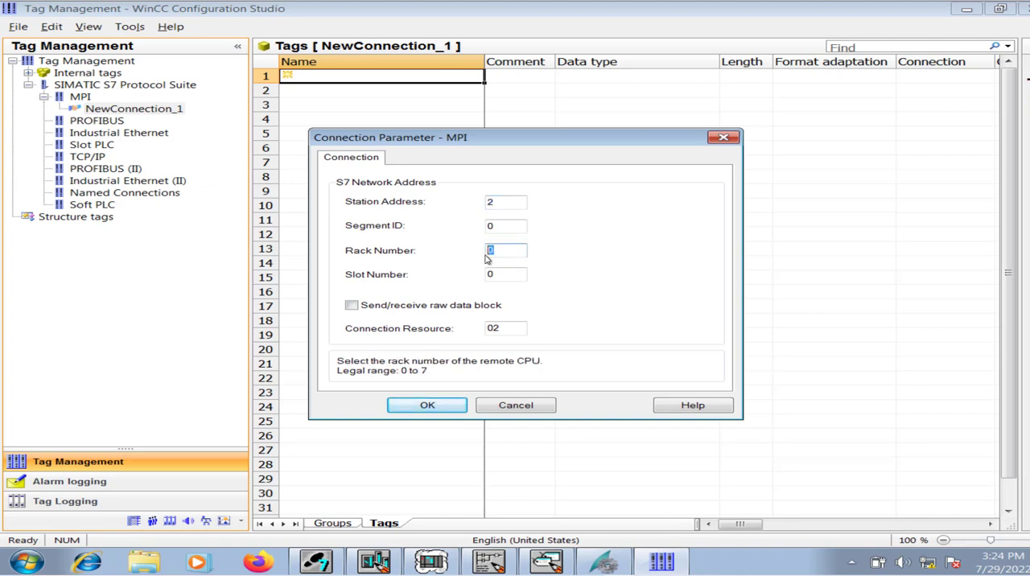
{"action": "left_click", "coordinate": [488, 276]}
{"action": "left_click_drag", "start_coordinate": [488, 276], "coordinate": [481, 277]}
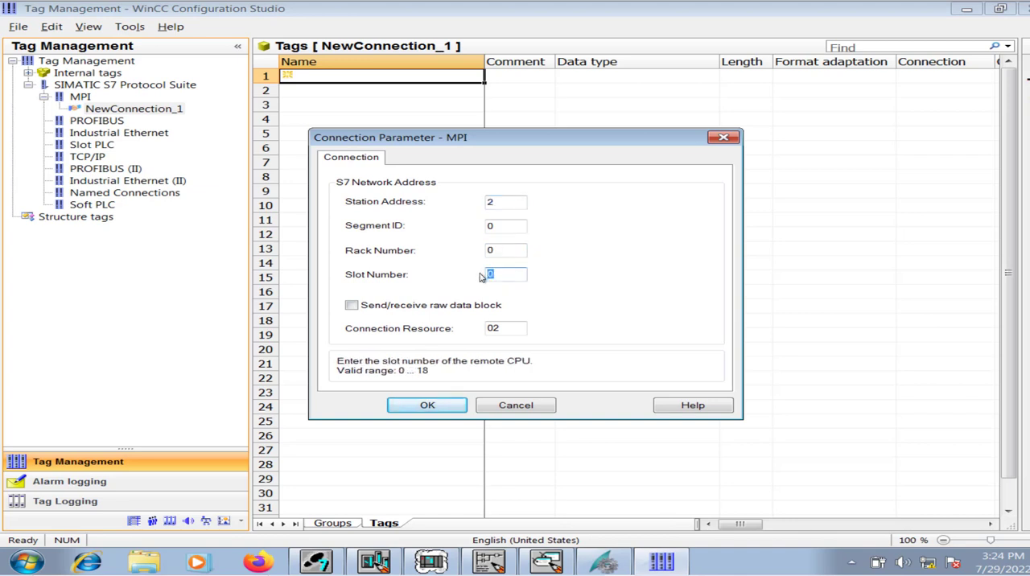
{"action": "type", "text": "2"}
{"action": "left_click", "coordinate": [456, 408]}
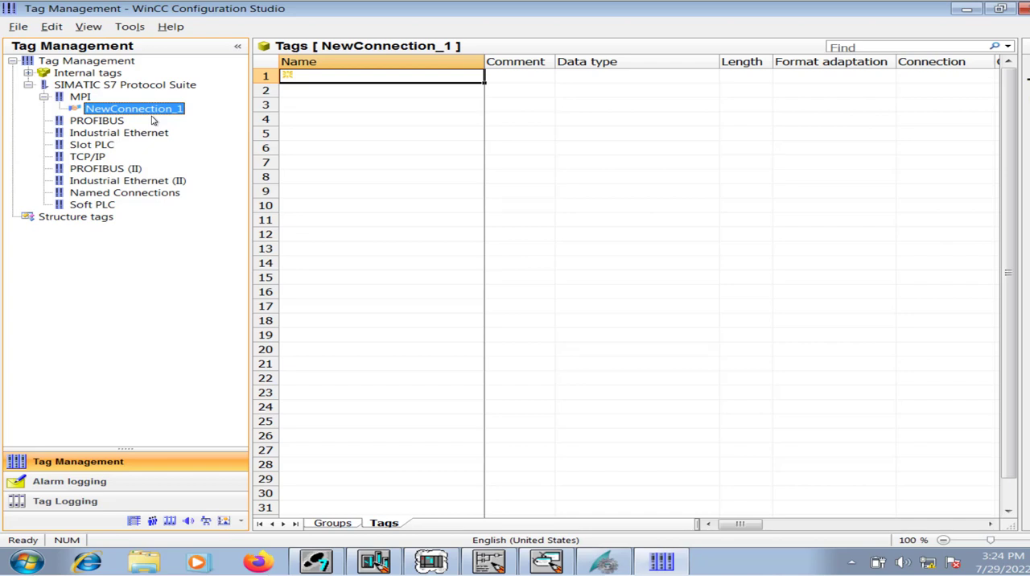
Activate the project from WinCC Explorer to check the MPI connection's status in Tag Management, and deactivate the runtime.
{"action": "left_click", "coordinate": [614, 567]}
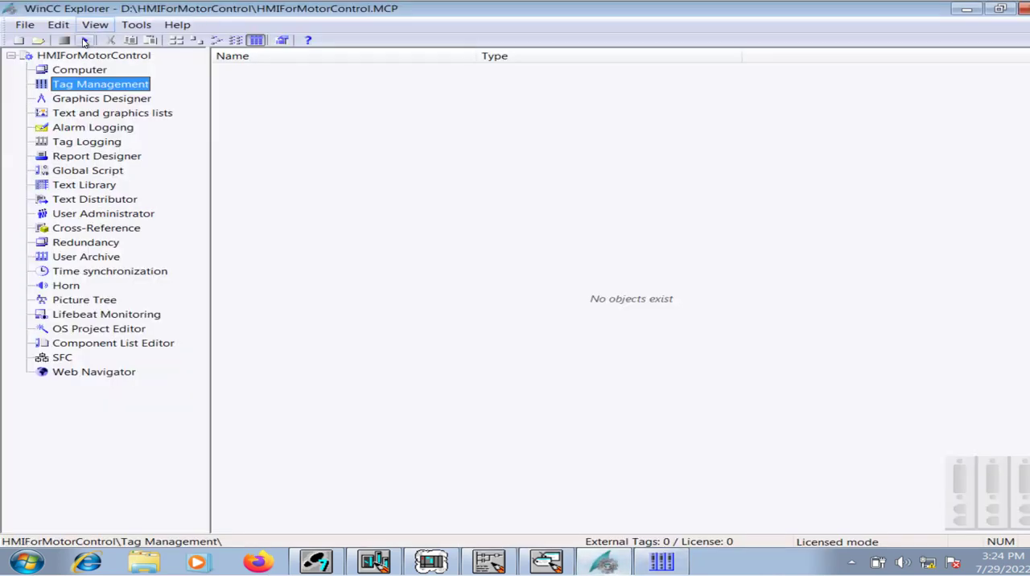
{"action": "left_click", "coordinate": [82, 40]}
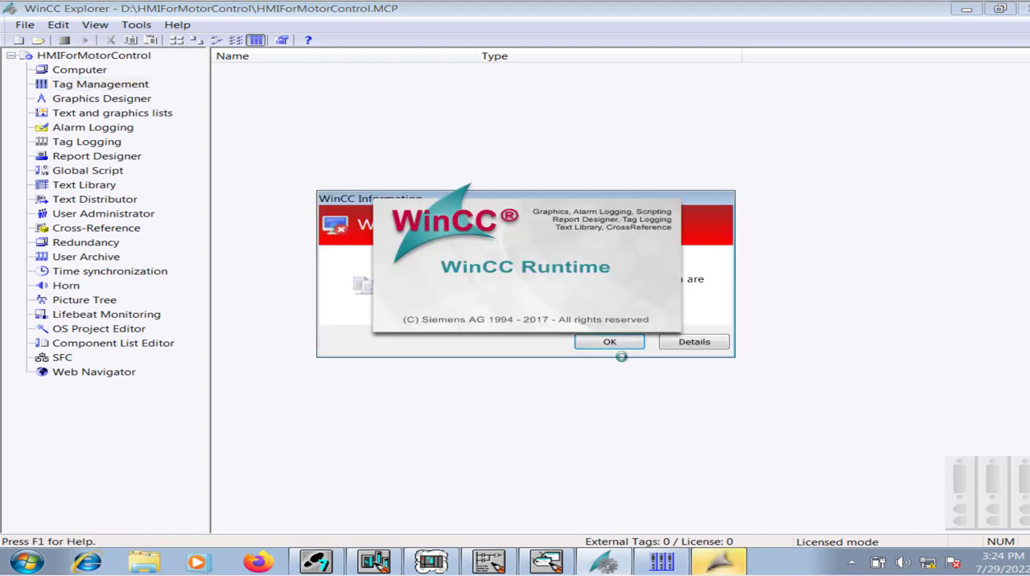
{"action": "left_click", "coordinate": [618, 343]}
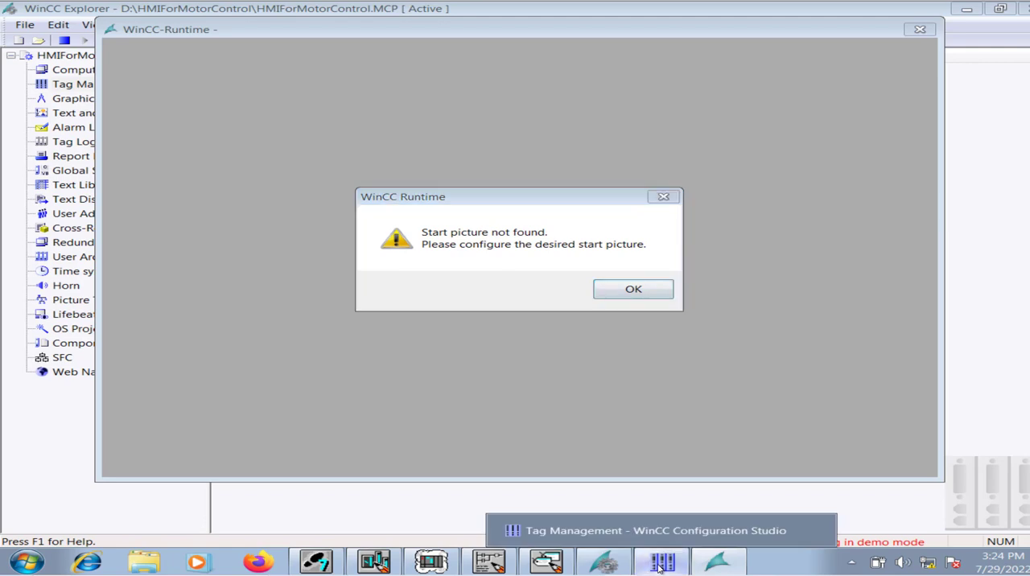
{"action": "left_click", "coordinate": [662, 562]}
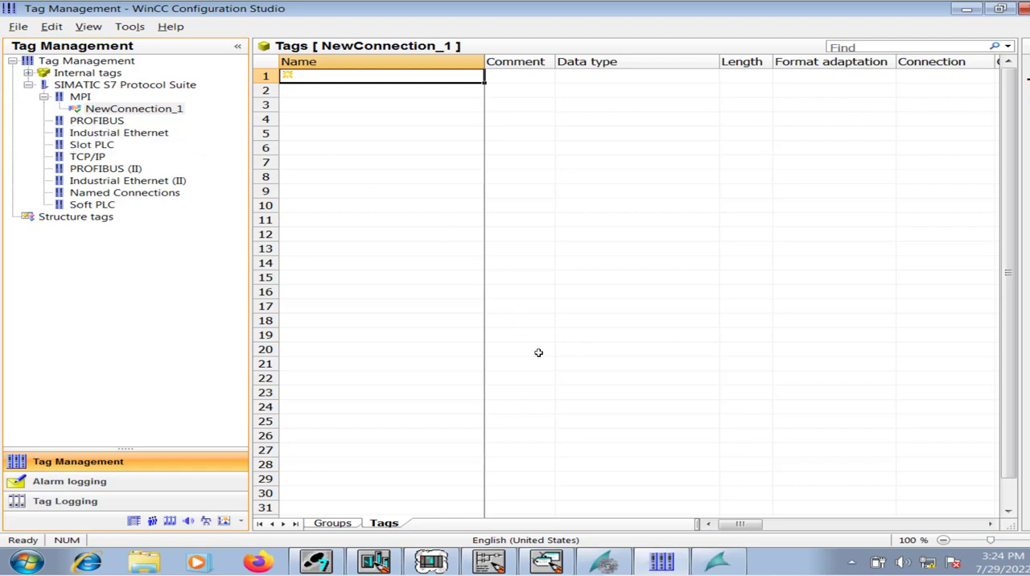
{"action": "left_click", "coordinate": [605, 562]}
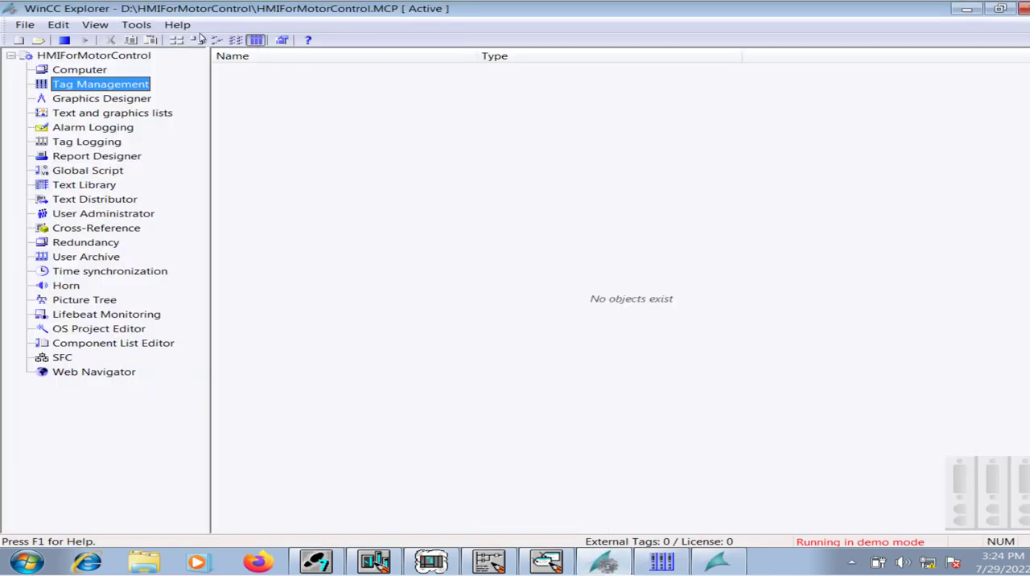
{"action": "left_click", "coordinate": [64, 40]}
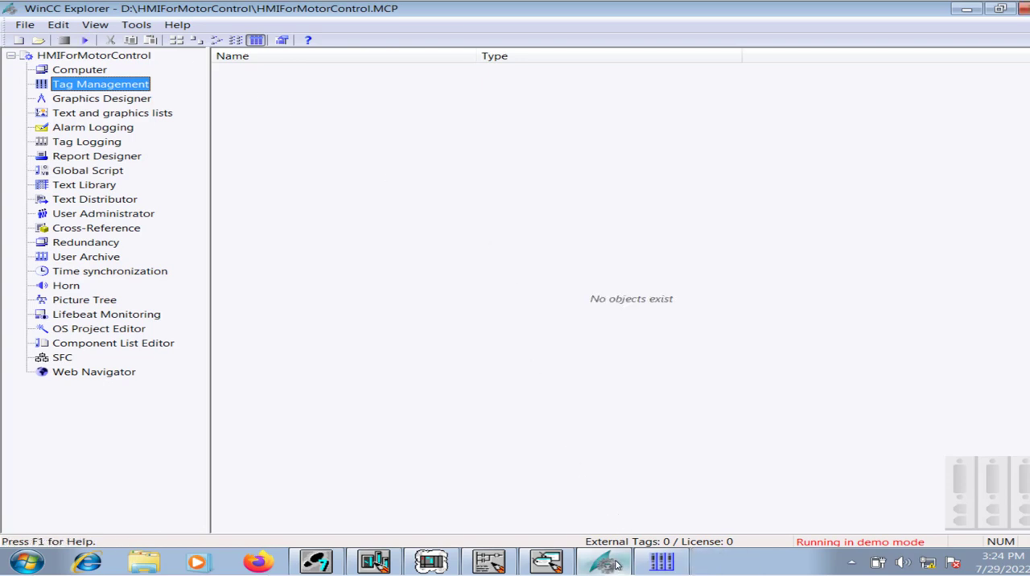
Return to Tag Management and narrow the Name column of the MPI connection's tag table.
{"action": "mouse_move", "coordinate": [616, 563]}
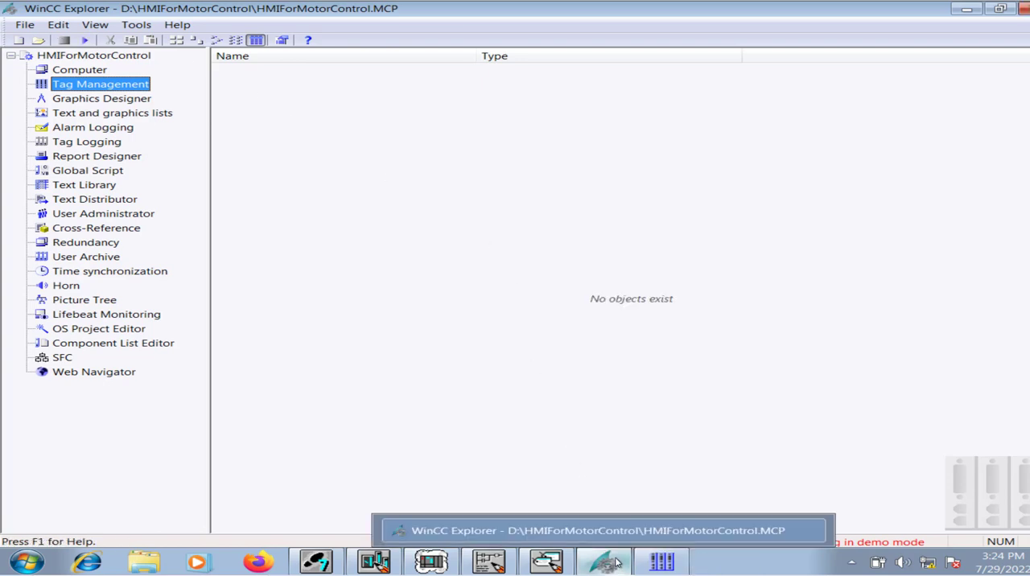
{"action": "left_click", "coordinate": [660, 563]}
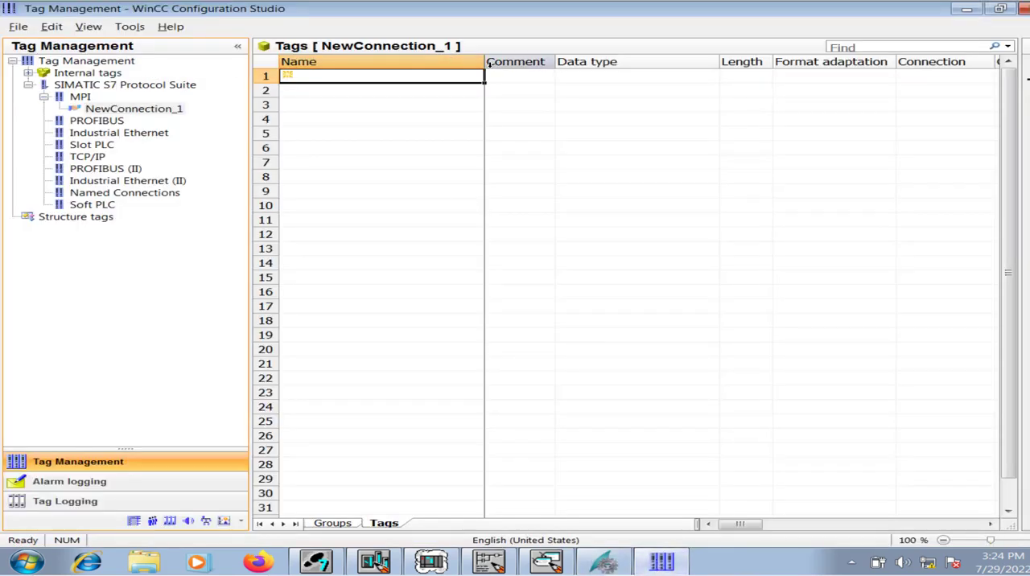
{"action": "left_click_drag", "start_coordinate": [486, 69], "coordinate": [416, 64]}
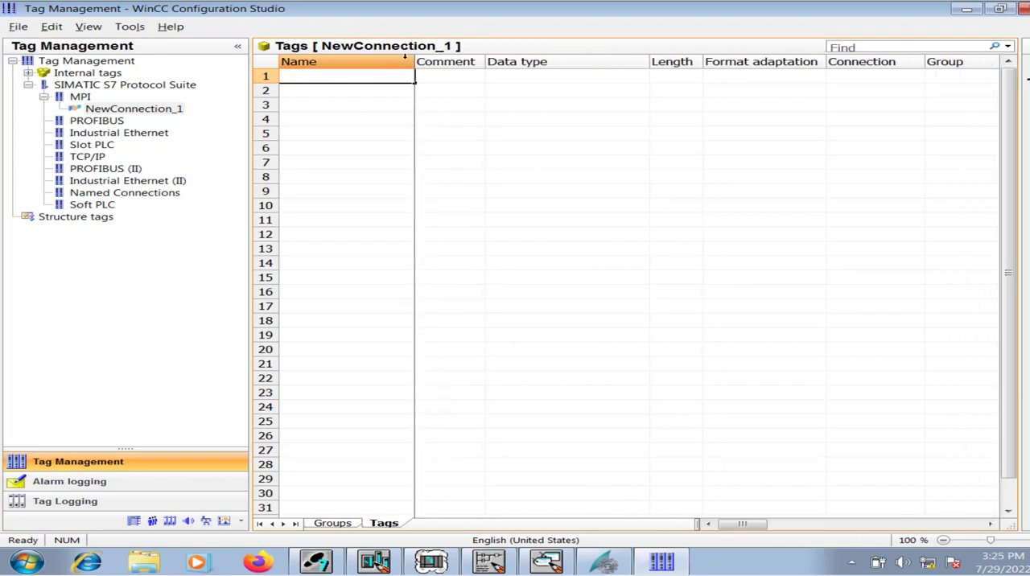
{"action": "left_click_drag", "start_coordinate": [415, 63], "coordinate": [373, 63]}
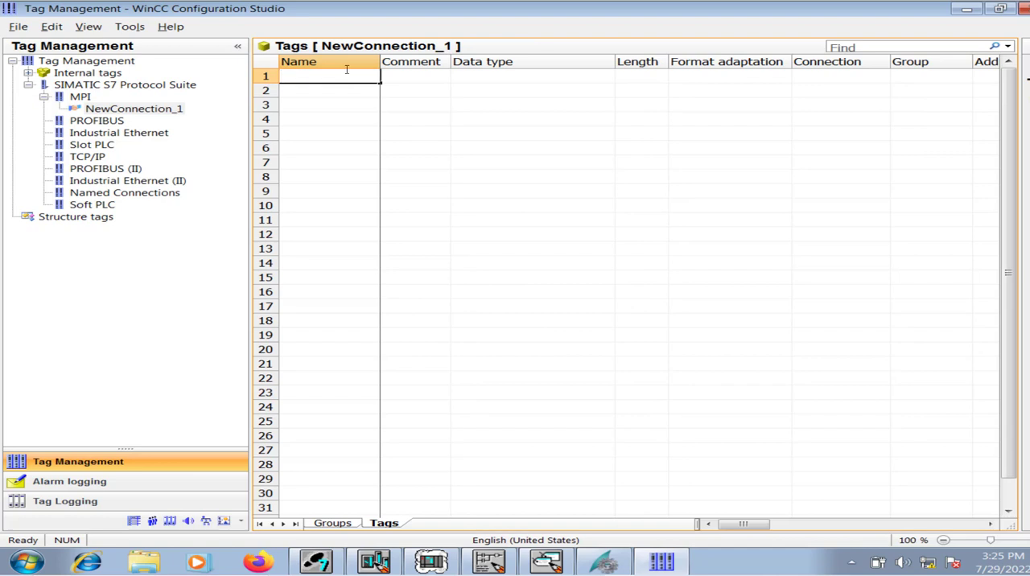
Create a tag named Ready in the first row of the MPI connection's tag table.
{"action": "type", "text": "Ready"}
{"action": "key", "text": "Tab"}
{"action": "key", "text": "Tab"}
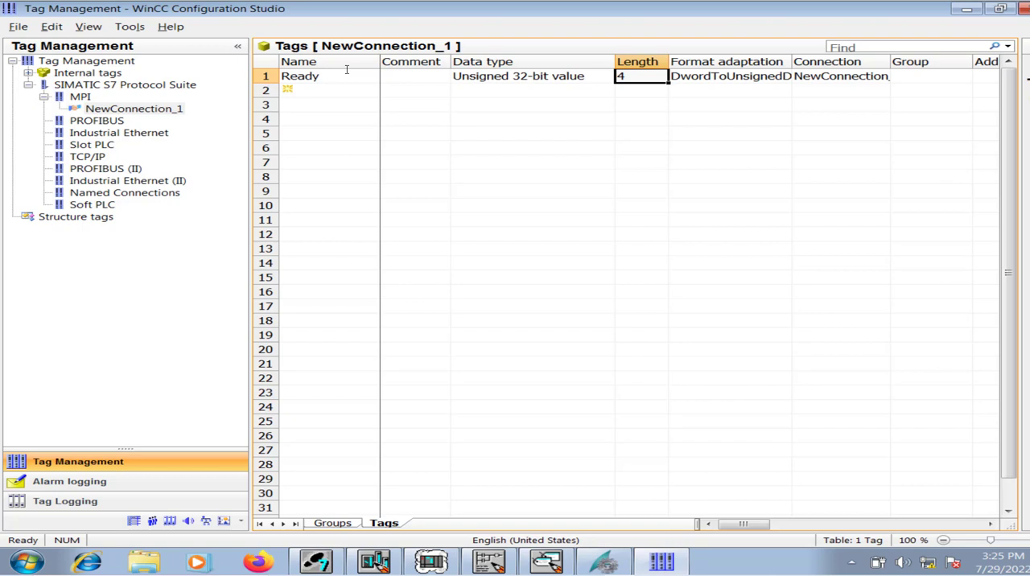
Set the data type of the Ready tag to Binary Tag.
{"action": "left_click", "coordinate": [590, 74]}
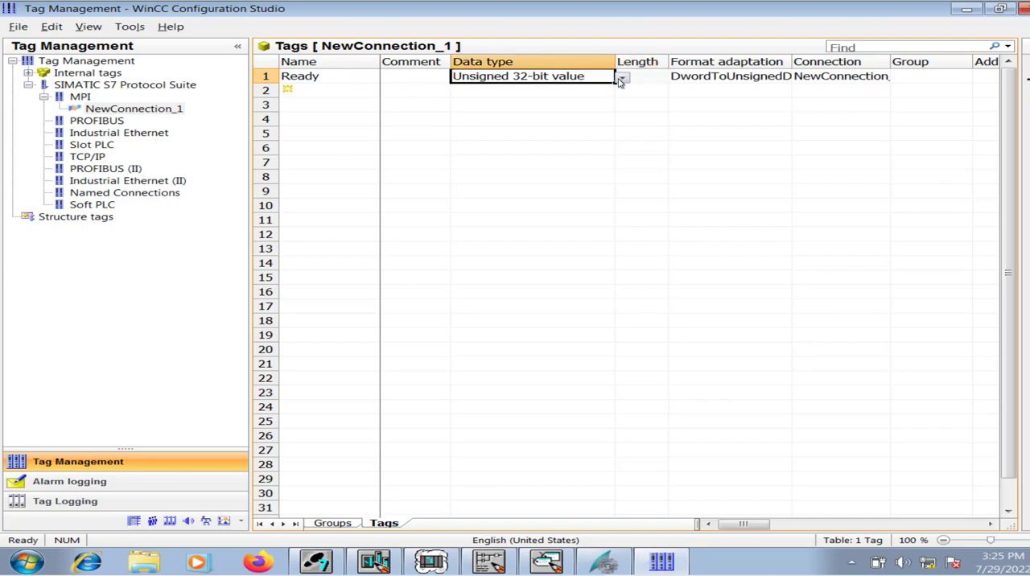
{"action": "left_click", "coordinate": [621, 78]}
{"action": "left_click", "coordinate": [615, 89]}
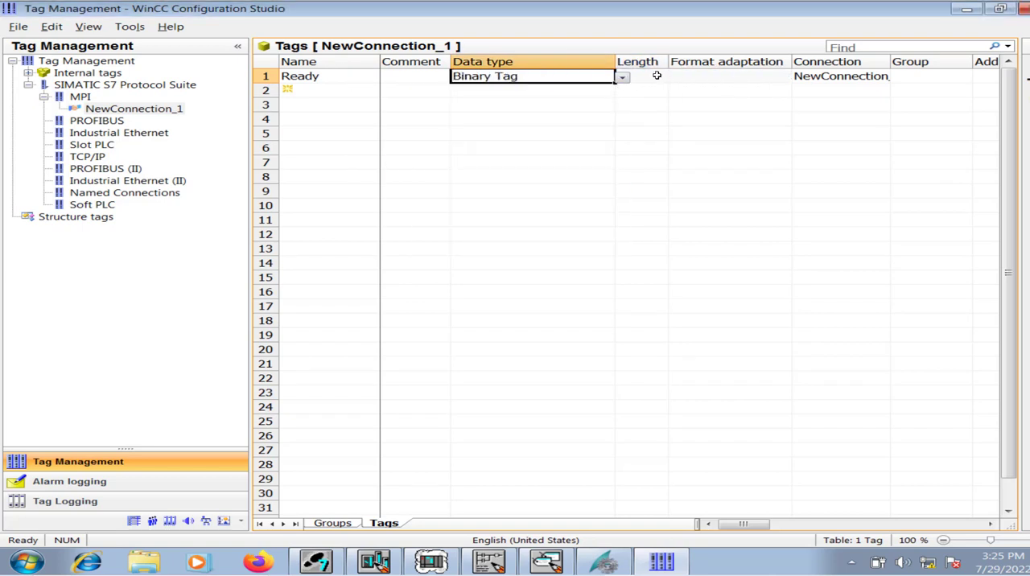
Widen the Connection column of the tag table to fit the full connection name.
{"action": "left_click", "coordinate": [650, 80]}
{"action": "key", "text": "Tab"}
{"action": "key", "text": "Tab"}
{"action": "key", "text": "Tab"}
{"action": "key", "text": "Tab"}
{"action": "key", "text": "Tab"}
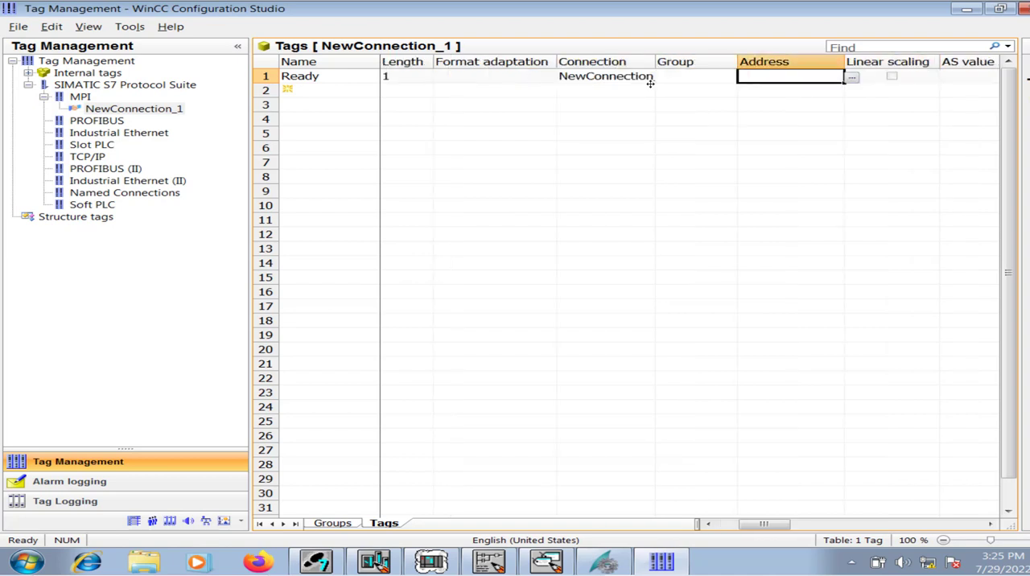
{"action": "left_click", "coordinate": [177, 108]}
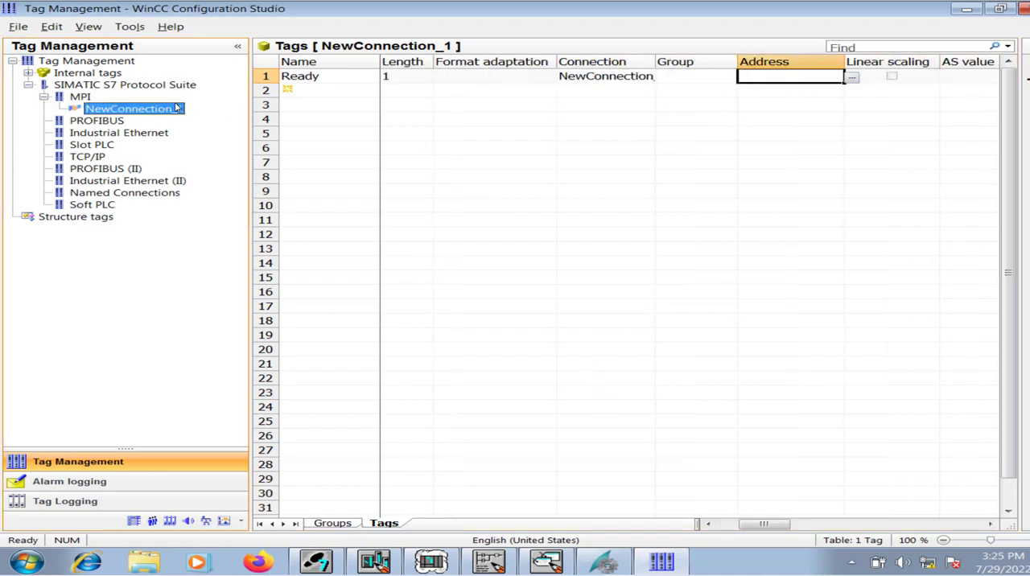
{"action": "left_click_drag", "start_coordinate": [656, 59], "coordinate": [699, 58]}
Assign the Ready tag the Input bit address I0.0, and narrow the Data type, Length and Format adaptation columns.
{"action": "left_click", "coordinate": [670, 76]}
{"action": "left_click", "coordinate": [732, 77]}
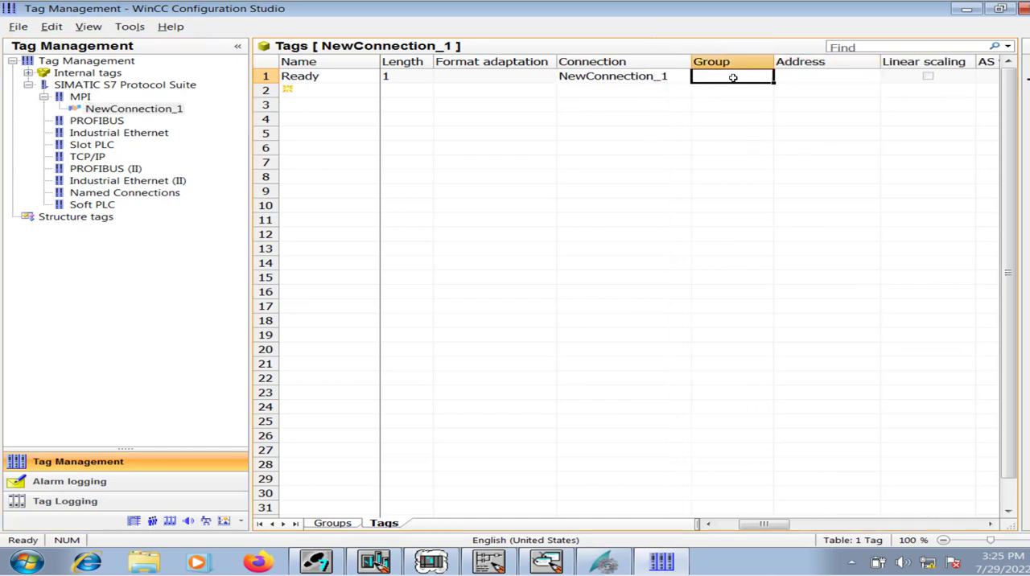
{"action": "key", "text": "Tab"}
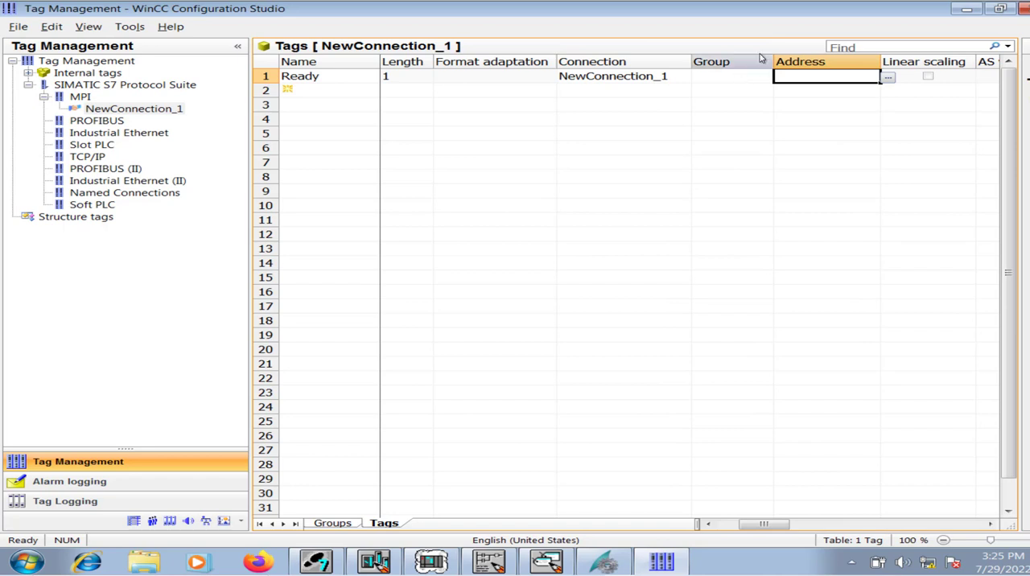
{"action": "left_click", "coordinate": [889, 80]}
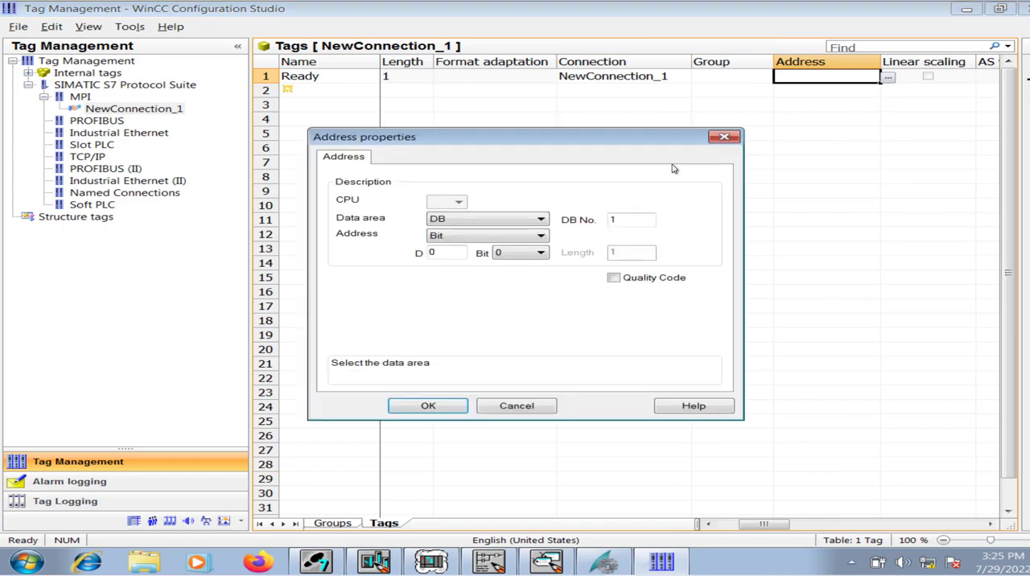
{"action": "left_click", "coordinate": [522, 221]}
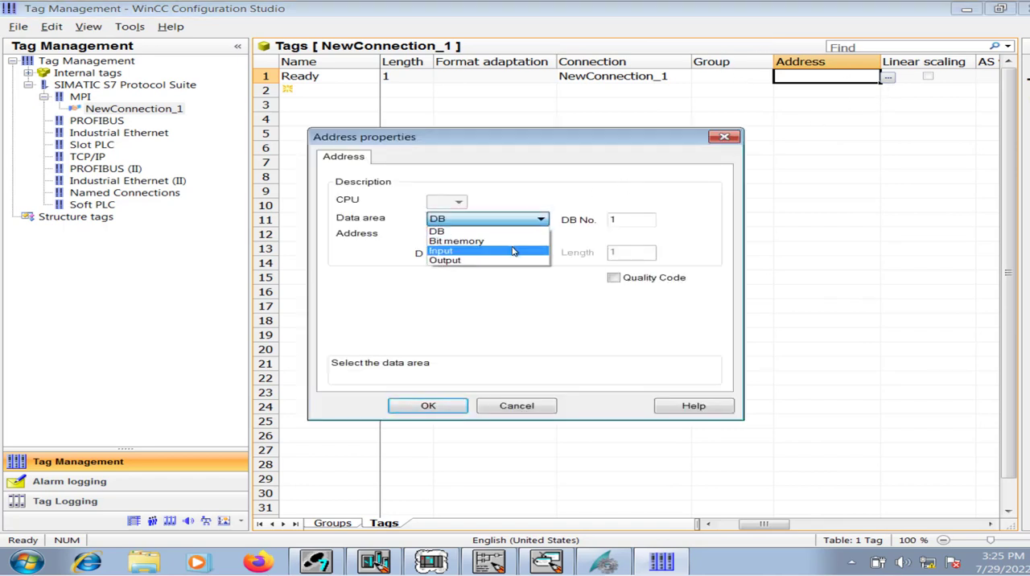
{"action": "left_click", "coordinate": [515, 250]}
{"action": "left_click", "coordinate": [436, 412]}
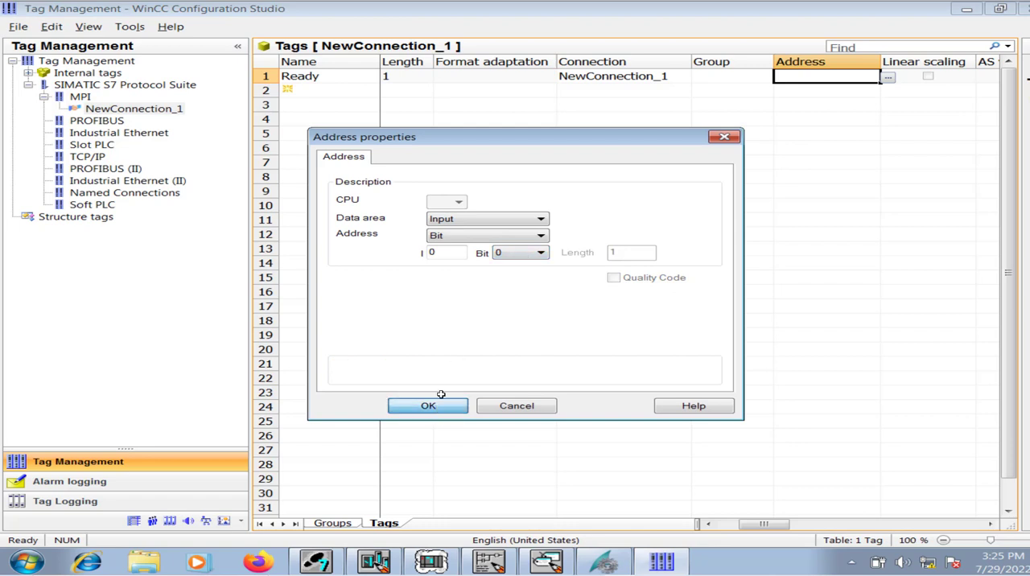
{"action": "left_click_drag", "start_coordinate": [763, 525], "coordinate": [733, 530]}
{"action": "left_click_drag", "start_coordinate": [794, 64], "coordinate": [523, 62]}
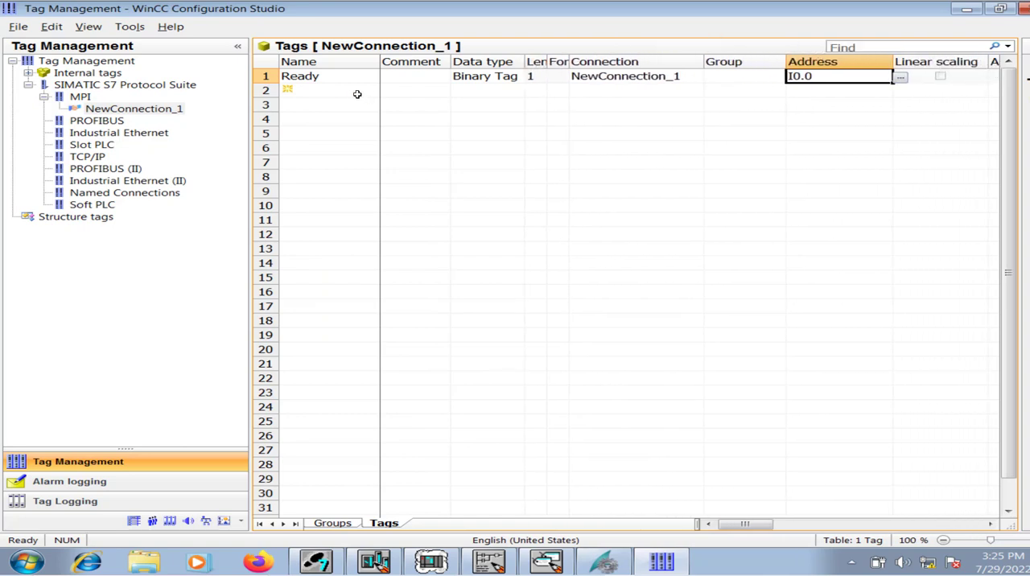
Copy the Ready tag's row and paste it into rows 2 to 5 of the tag table.
{"action": "left_click", "coordinate": [354, 94]}
{"action": "left_click", "coordinate": [265, 75]}
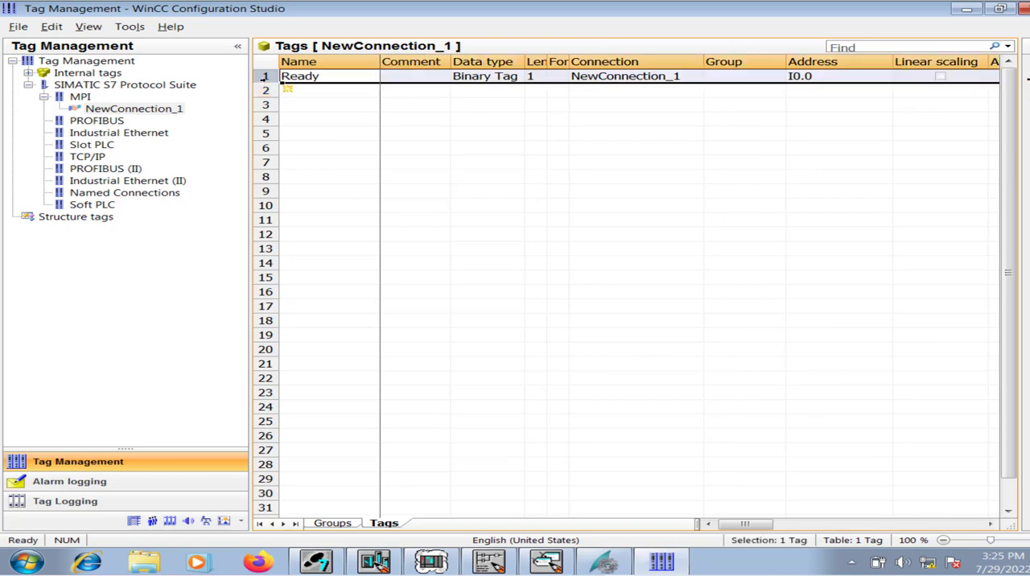
{"action": "left_click", "coordinate": [267, 90]}
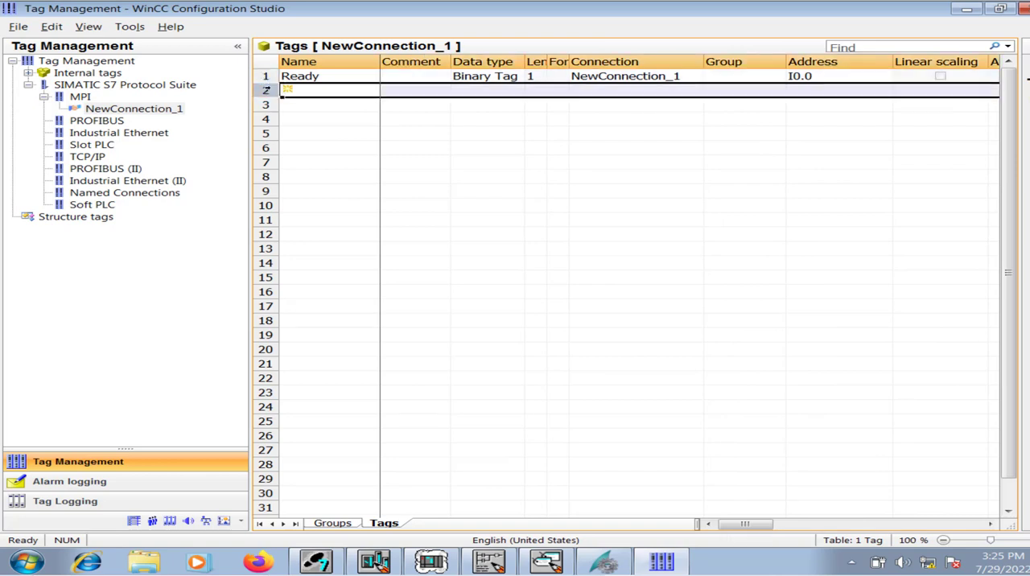
{"action": "key", "text": "ctrl+v"}
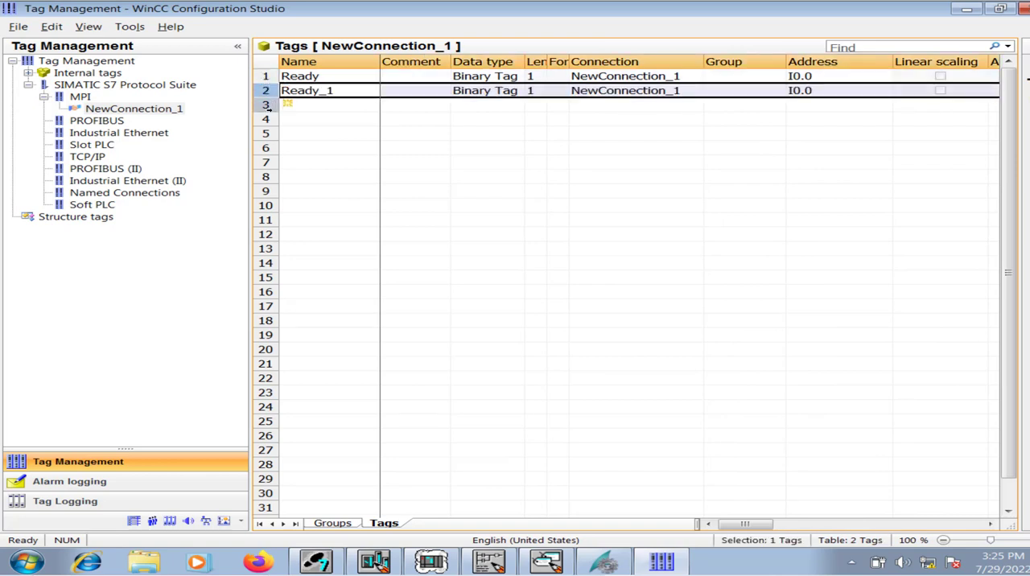
{"action": "left_click", "coordinate": [267, 105]}
{"action": "key", "text": "ctrl+v"}
{"action": "left_click", "coordinate": [266, 118]}
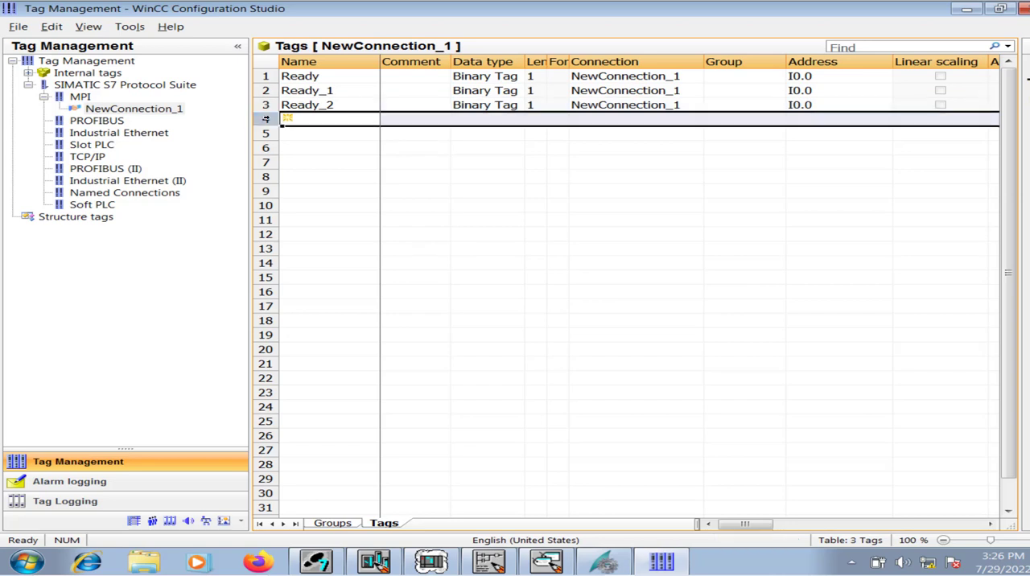
{"action": "key", "text": "ctrl+v"}
{"action": "left_click", "coordinate": [267, 134]}
{"action": "key", "text": "ctrl+v"}
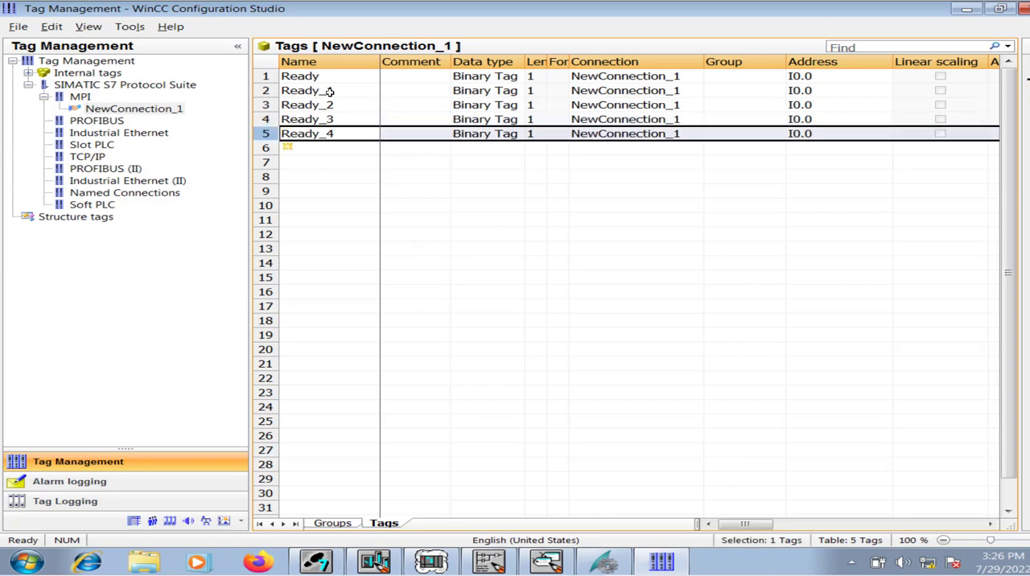
Rename the tag in row 2 as Run and set its address to I0.1.
{"action": "left_click", "coordinate": [338, 92]}
{"action": "left_click", "coordinate": [344, 92]}
{"action": "double_click", "coordinate": [321, 95]}
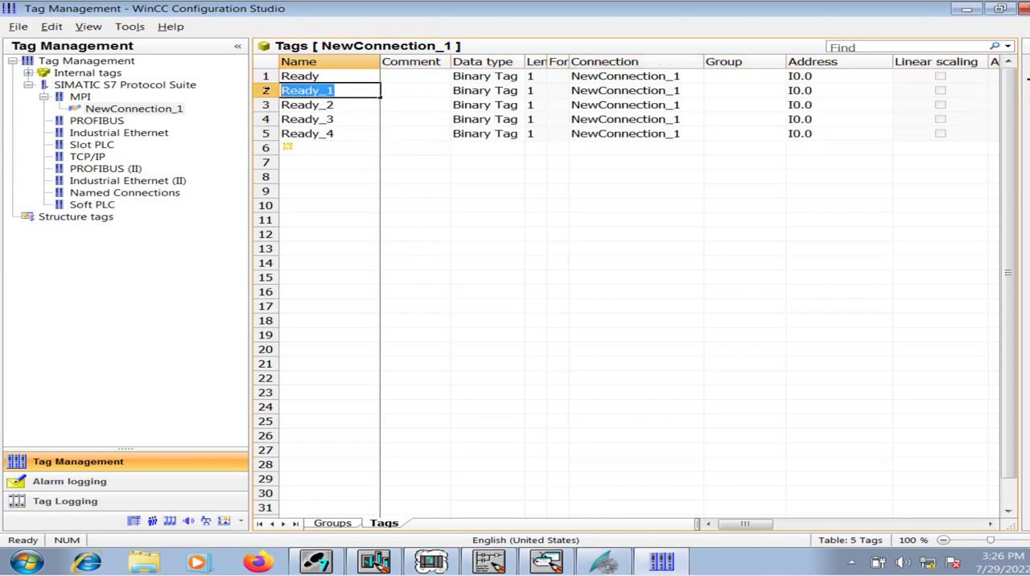
{"action": "type", "text": "Run"}
{"action": "key", "text": "Tab"}
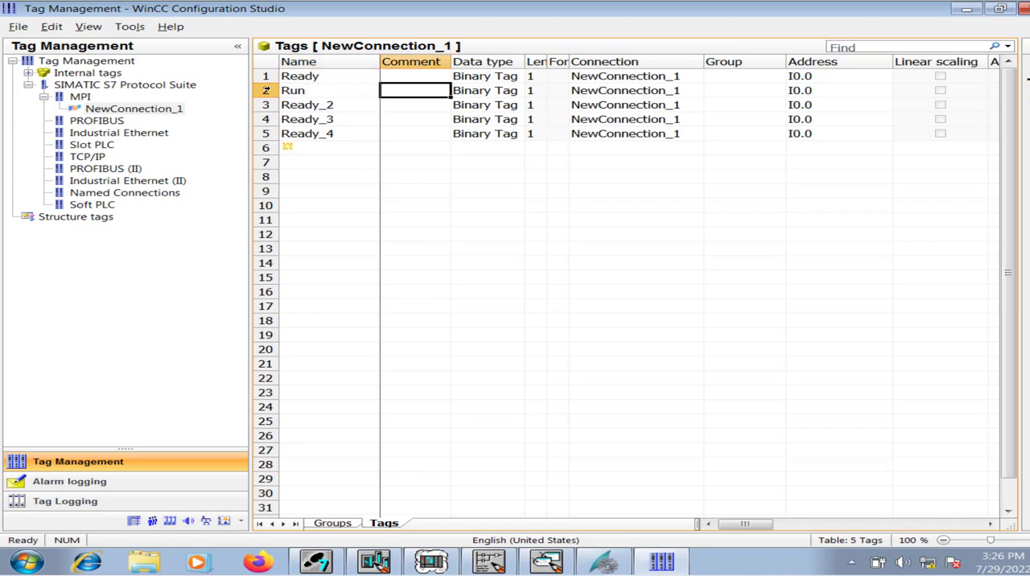
{"action": "key", "text": "Tab"}
{"action": "key", "text": "Tab"}
{"action": "key", "text": "Tab"}
{"action": "key", "text": "Tab"}
{"action": "key", "text": "Tab"}
{"action": "key", "text": "Tab"}
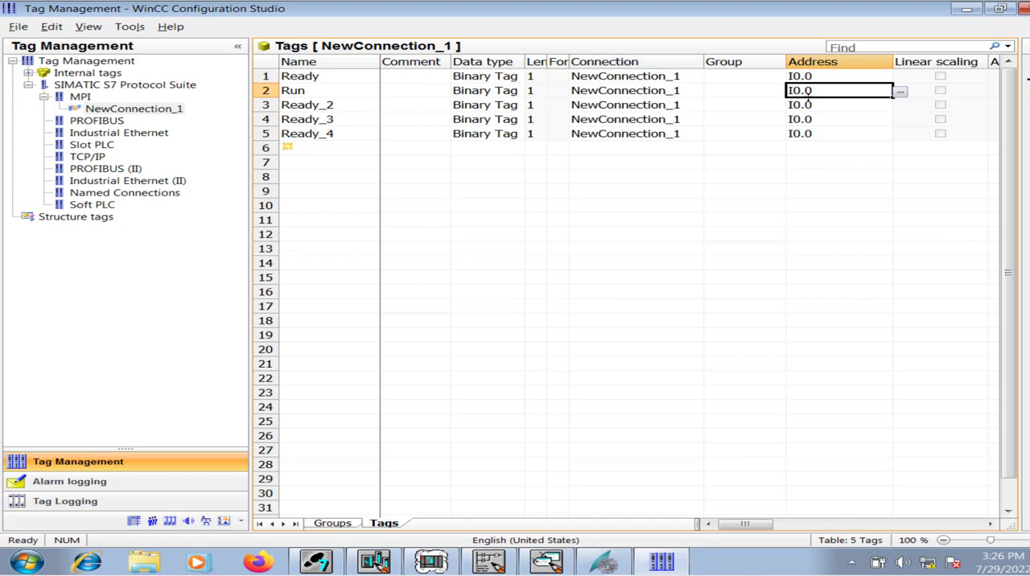
{"action": "left_click", "coordinate": [825, 91]}
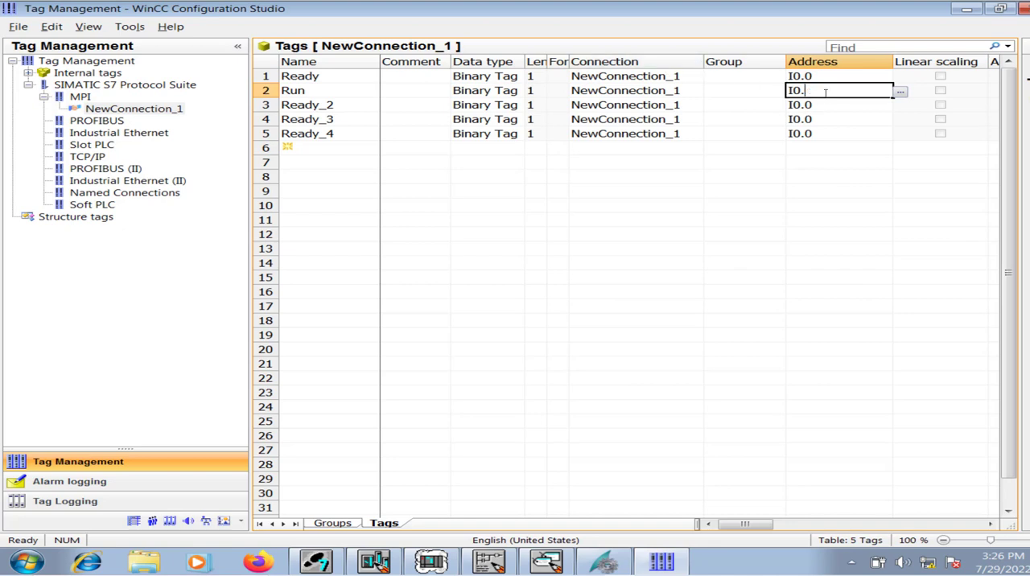
{"action": "type", "text": "1"}
{"action": "key", "text": "Return"}
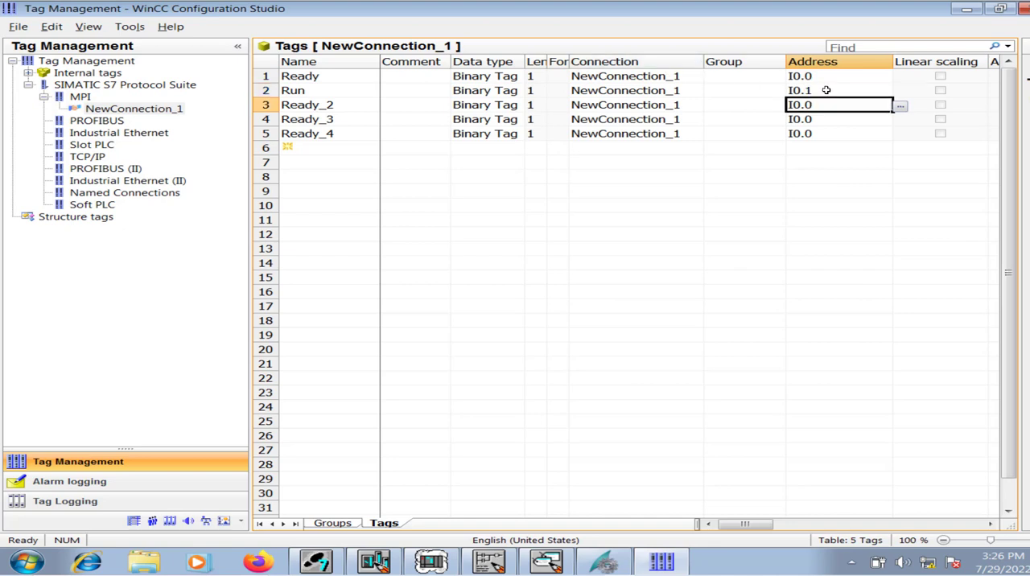
Rename the tag in row 3 as Overload and set its address to I0.2.
{"action": "left_click", "coordinate": [348, 105]}
{"action": "left_click", "coordinate": [348, 105]}
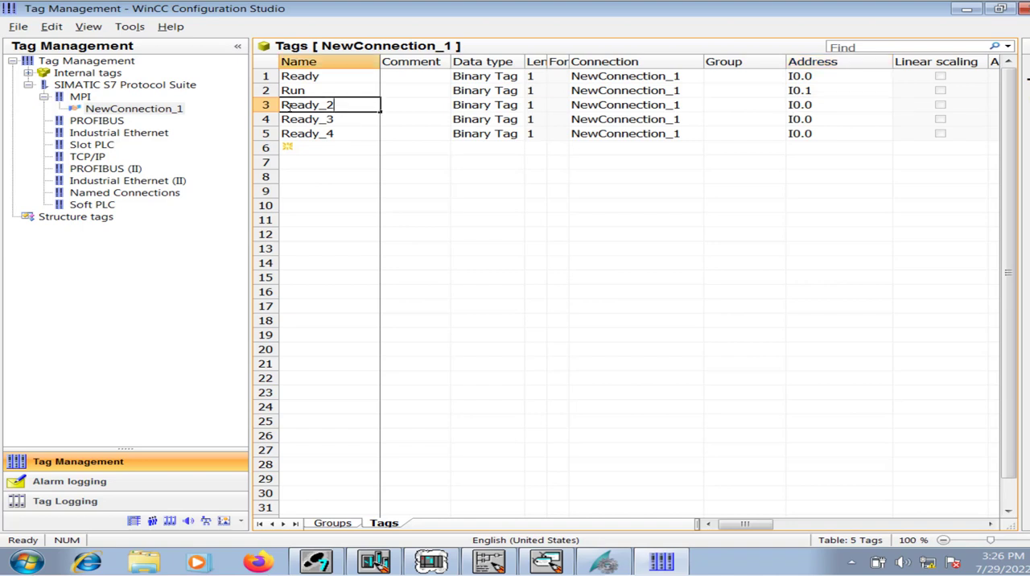
{"action": "double_click", "coordinate": [284, 105]}
{"action": "type", "text": "Overload"}
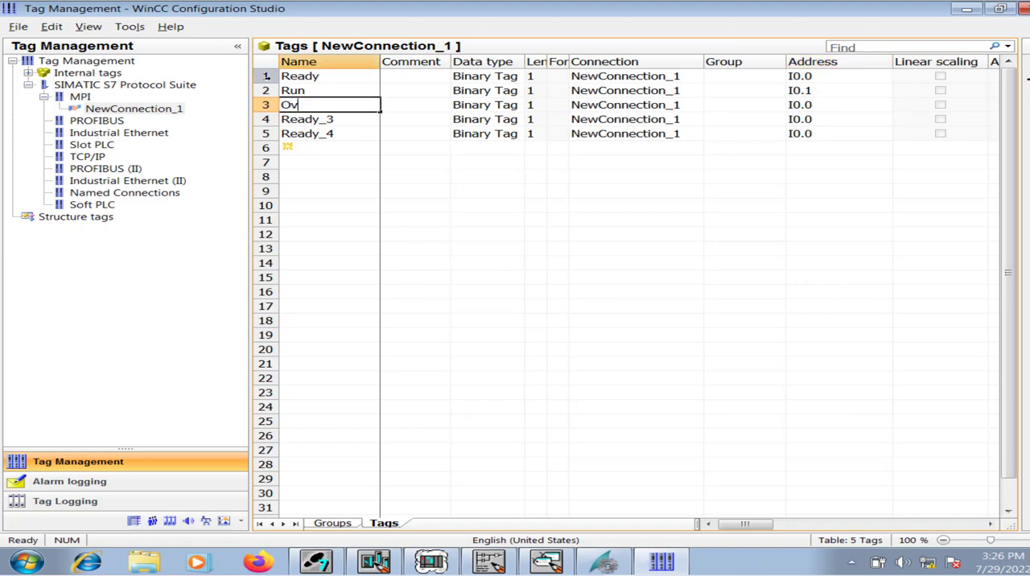
{"action": "key", "text": "Tab"}
{"action": "key", "text": "Tab"}
{"action": "key", "text": "Tab"}
{"action": "key", "text": "Tab"}
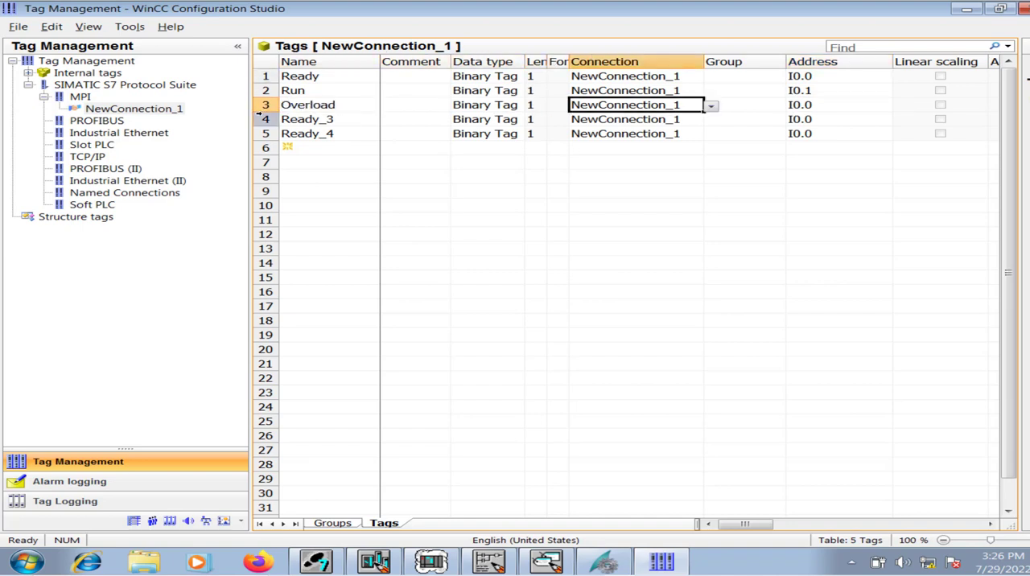
{"action": "left_click", "coordinate": [857, 108]}
{"action": "key", "text": "BackSpace"}
{"action": "type", "text": "2"}
{"action": "key", "text": "Return"}
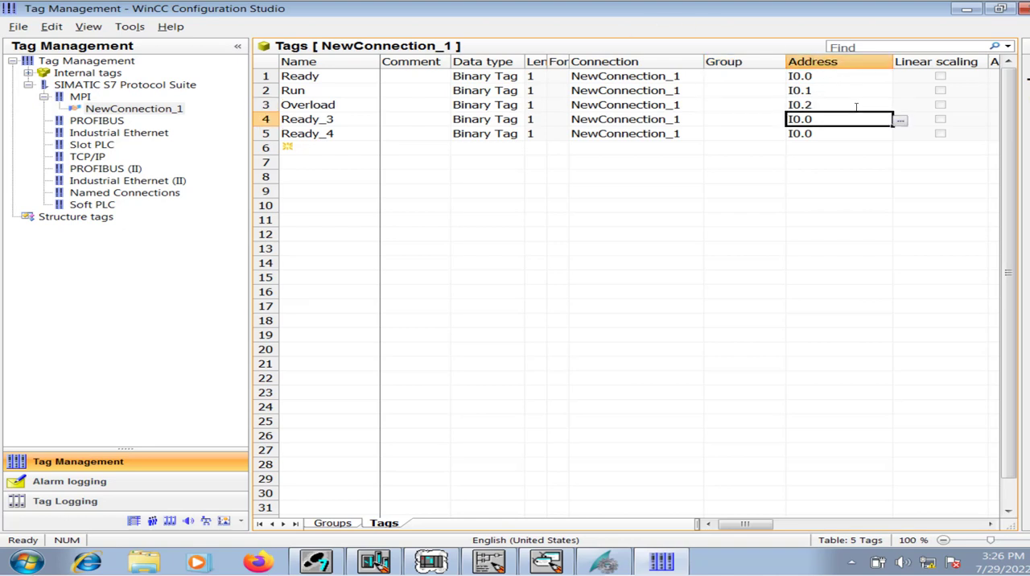
Rename the tag in row 4 as LocalStart and the tag in row 5 as LocalSop.
{"action": "left_click", "coordinate": [354, 119]}
{"action": "left_click_drag", "start_coordinate": [355, 119], "coordinate": [247, 113]}
{"action": "type", "text": "L"}
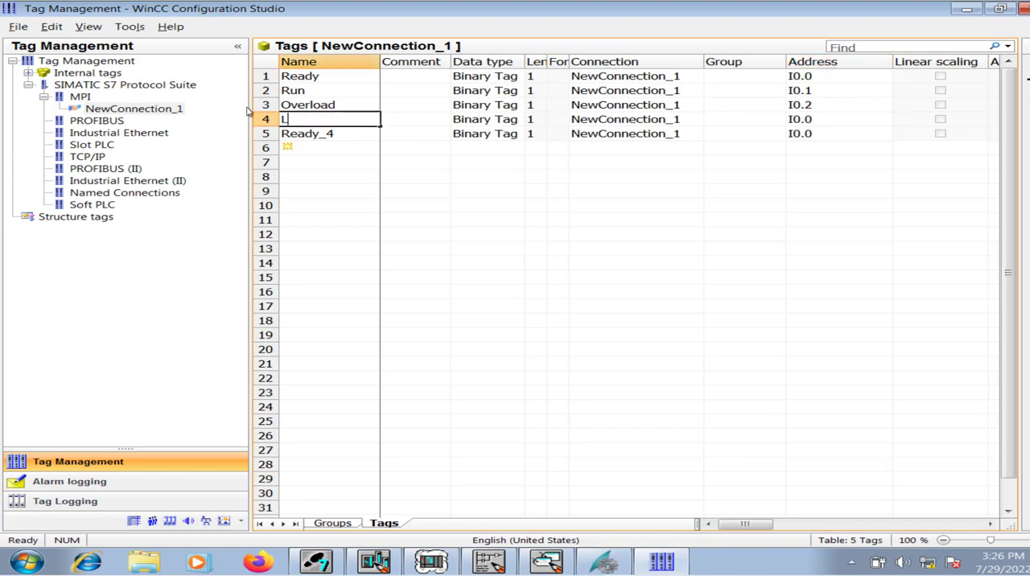
{"action": "type", "text": "ocalStart"}
{"action": "key", "text": "Return"}
{"action": "type", "text": "L"}
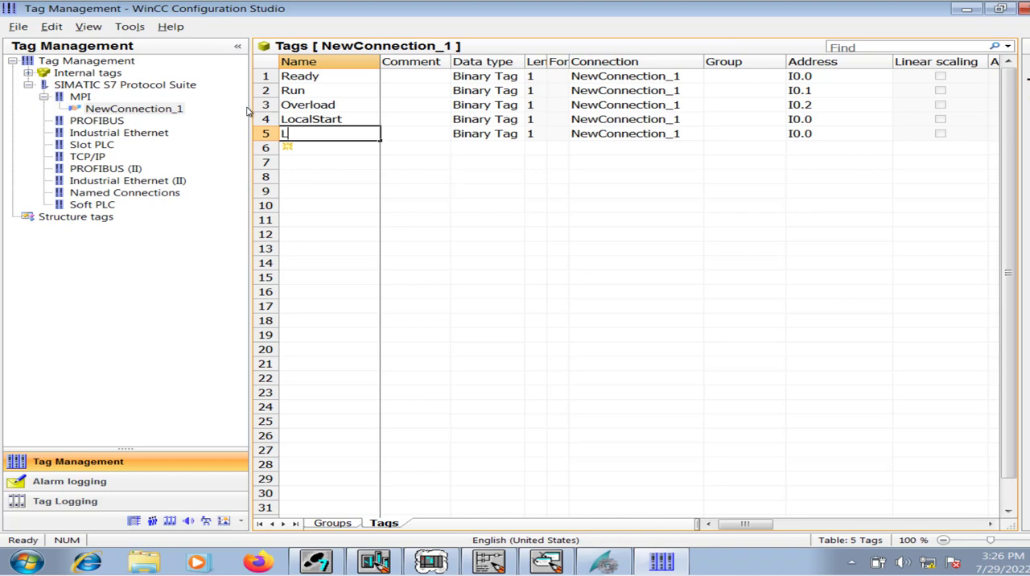
{"action": "type", "text": "ocalSop"}
{"action": "key", "text": "Tab"}
{"action": "key", "text": "Tab"}
{"action": "key", "text": "Tab"}
{"action": "key", "text": "Tab"}
{"action": "key", "text": "Tab"}
{"action": "key", "text": "Tab"}
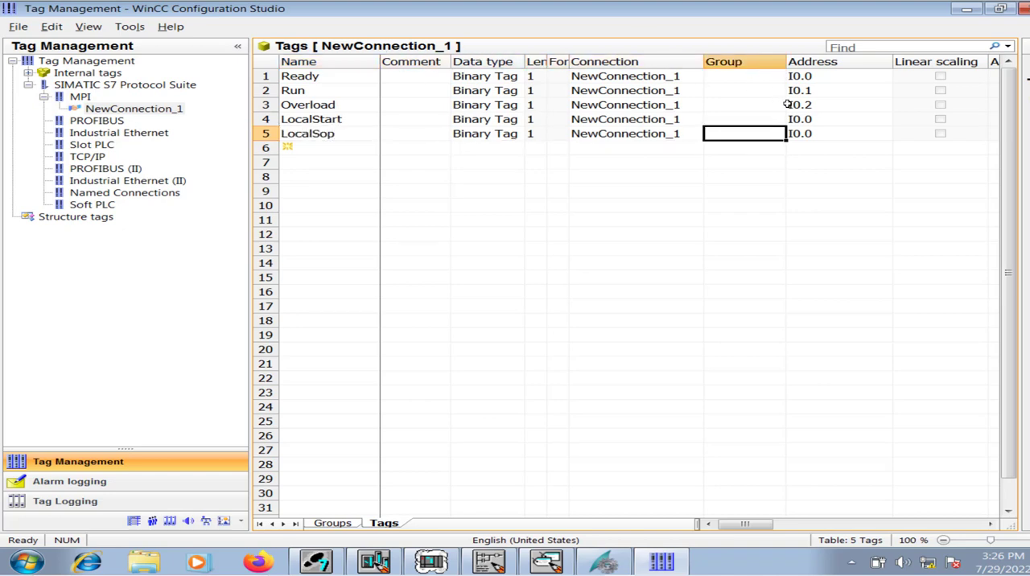
Switch to the LAD/STL/FBD editor and open the symbol table to look up the addresses of the local start and stop push buttons.
{"action": "left_click", "coordinate": [835, 120]}
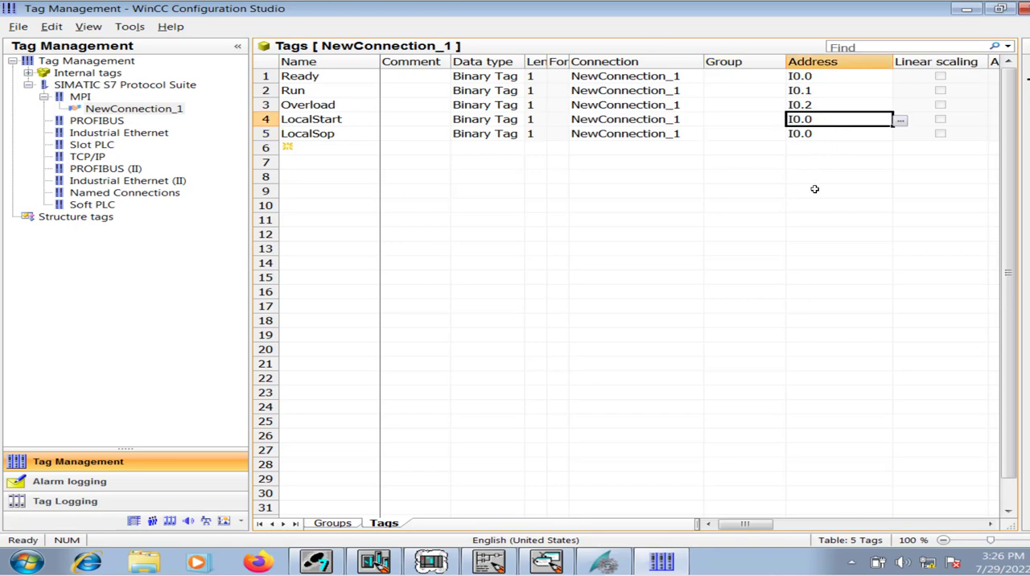
{"action": "left_click", "coordinate": [477, 562]}
{"action": "left_click", "coordinate": [269, 23]}
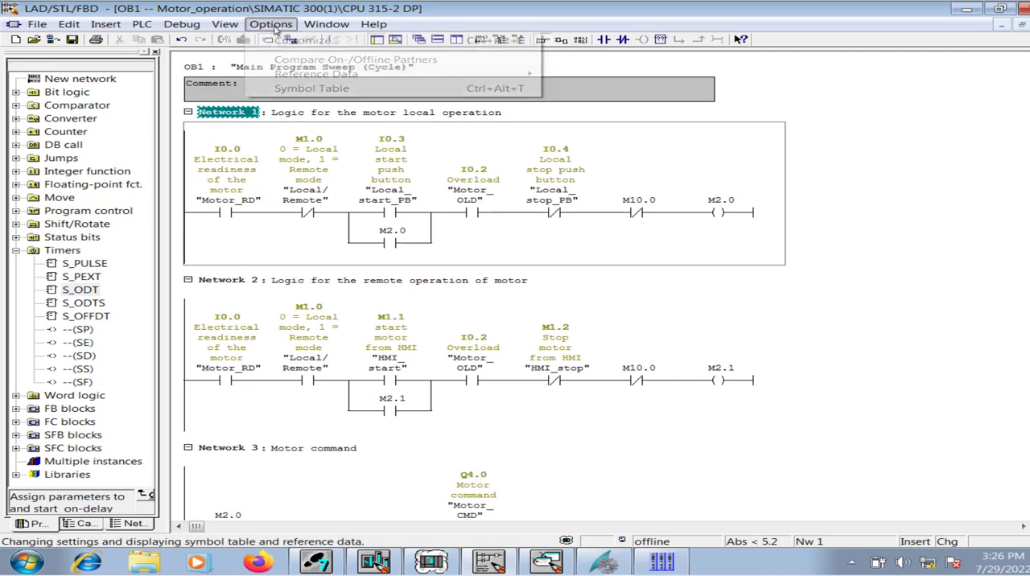
{"action": "left_click", "coordinate": [289, 88]}
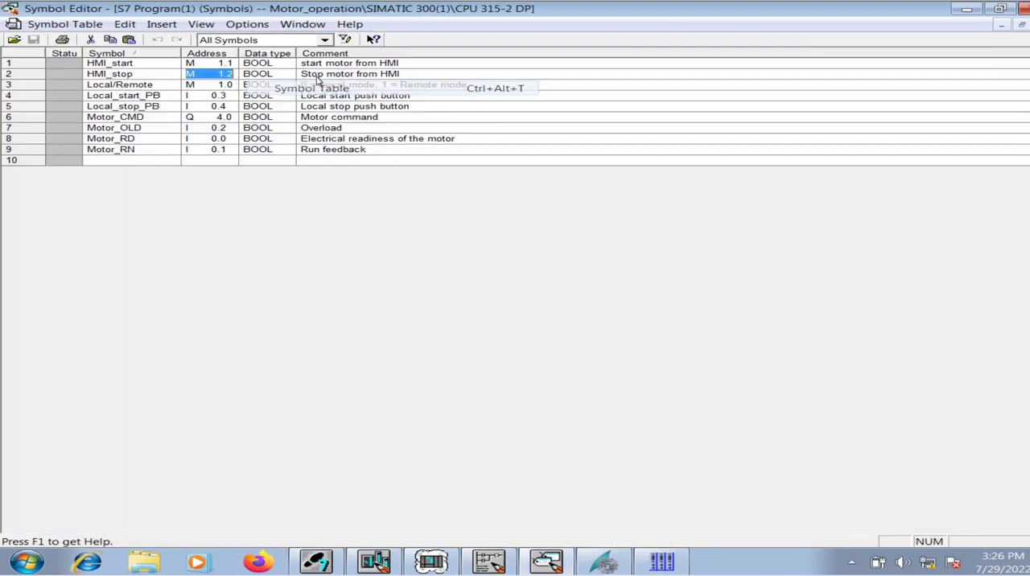
{"action": "left_click", "coordinate": [229, 96]}
{"action": "left_click", "coordinate": [228, 105]}
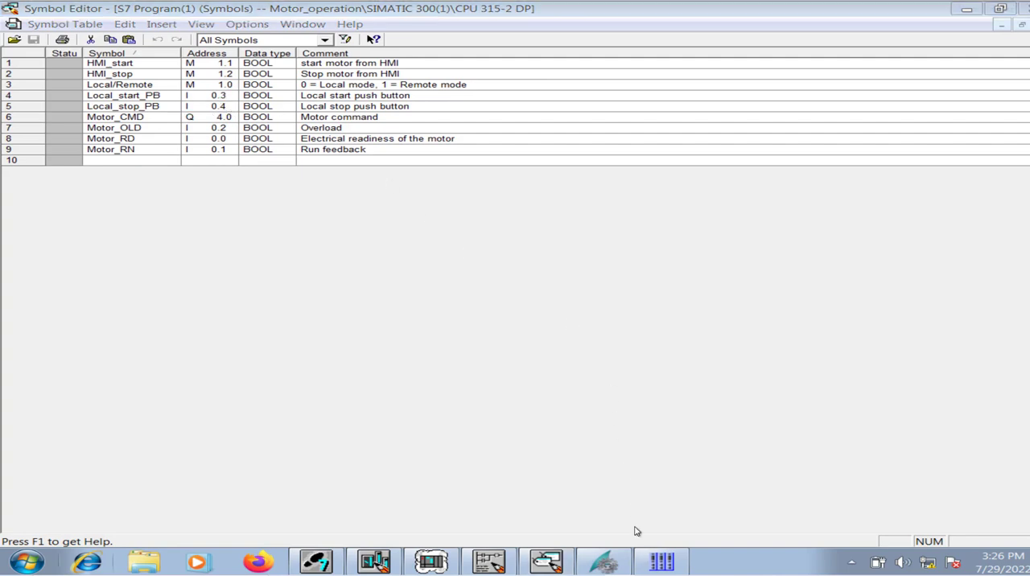
Return to WinCC Configuration Studio and set the address of LocalStart to I0.4 and of LocalSop to I0.5.
{"action": "left_click", "coordinate": [662, 561]}
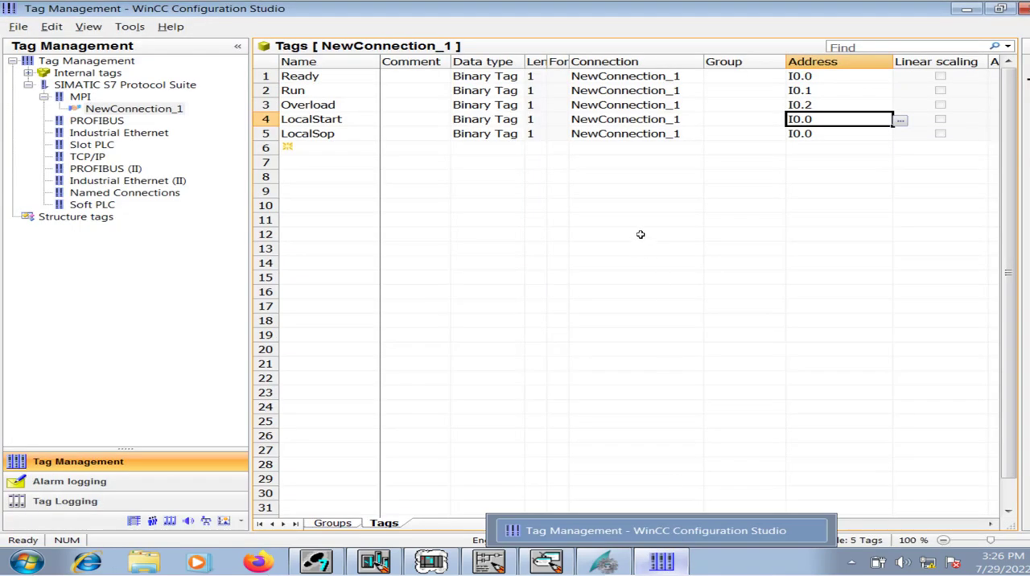
{"action": "double_click", "coordinate": [827, 119]}
{"action": "left_click_drag", "start_coordinate": [827, 120], "coordinate": [807, 124]}
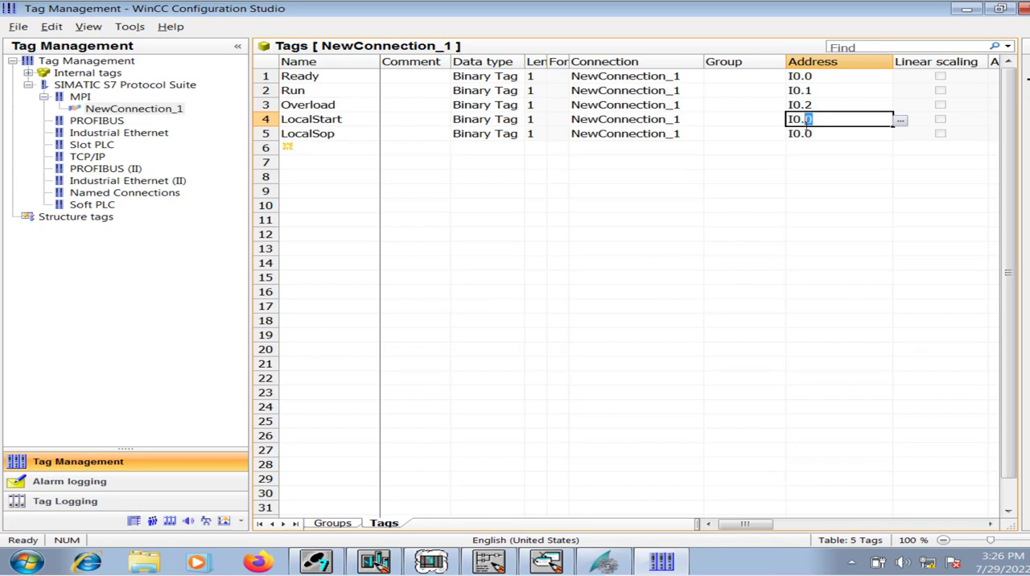
{"action": "type", "text": "4"}
{"action": "double_click", "coordinate": [820, 134]}
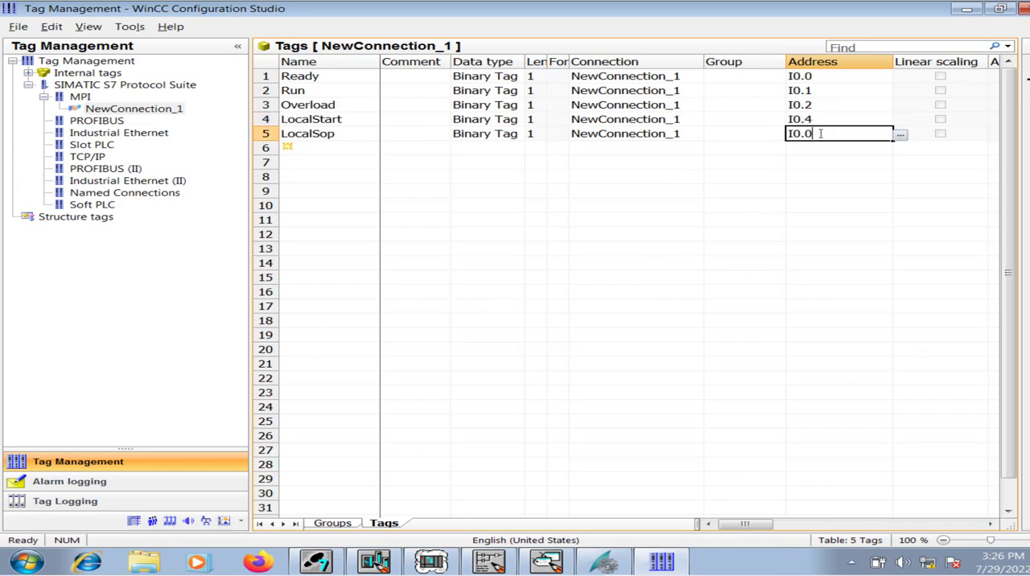
{"action": "left_click_drag", "start_coordinate": [813, 133], "coordinate": [806, 134]}
{"action": "type", "text": "5"}
{"action": "key", "text": "Return"}
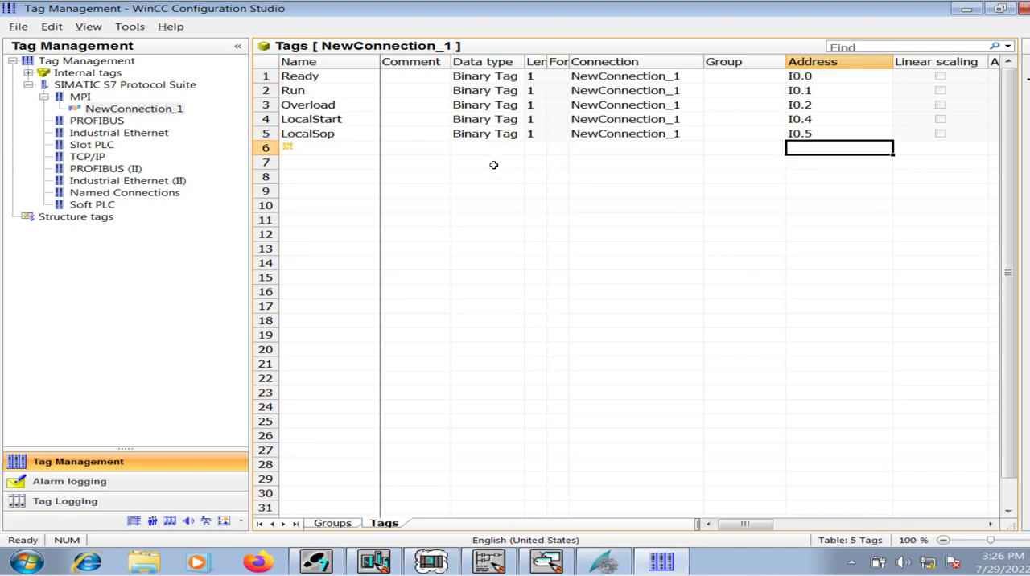
Add a tag named HMIstart in row 6 with data type Binary Tag and address M1.1.
{"action": "left_click", "coordinate": [329, 146]}
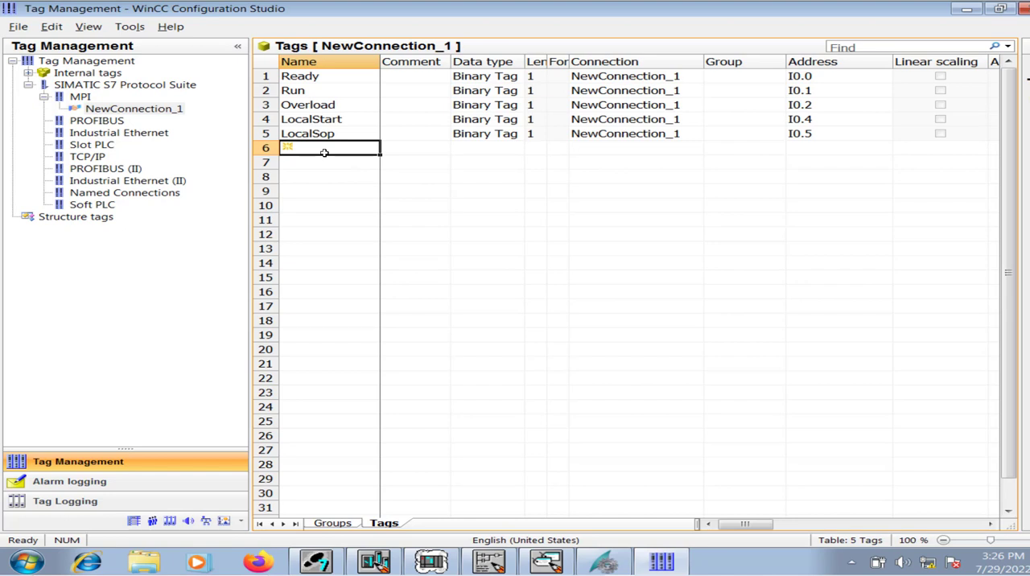
{"action": "type", "text": "HMI"}
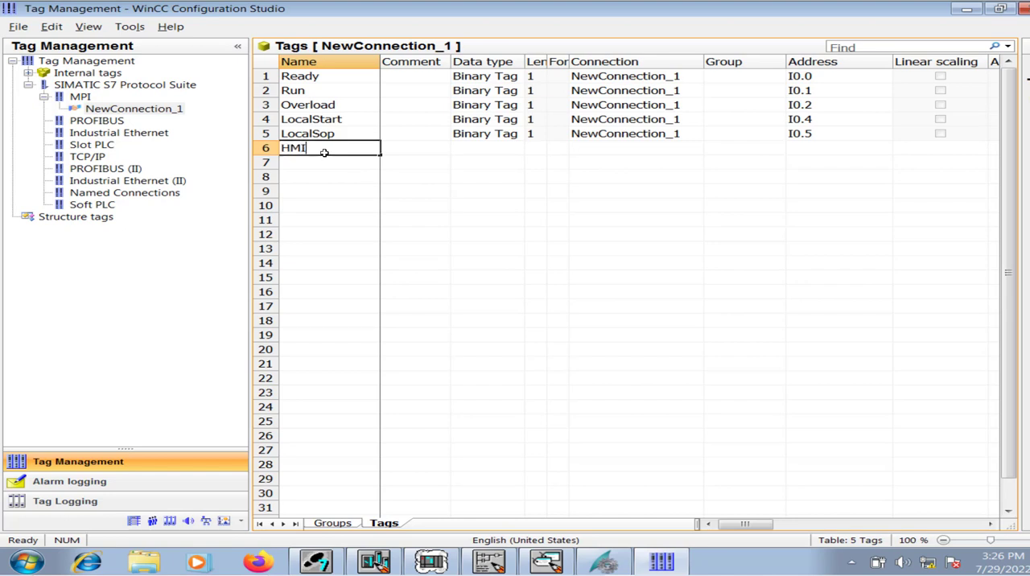
{"action": "type", "text": "start"}
{"action": "key", "text": "Tab"}
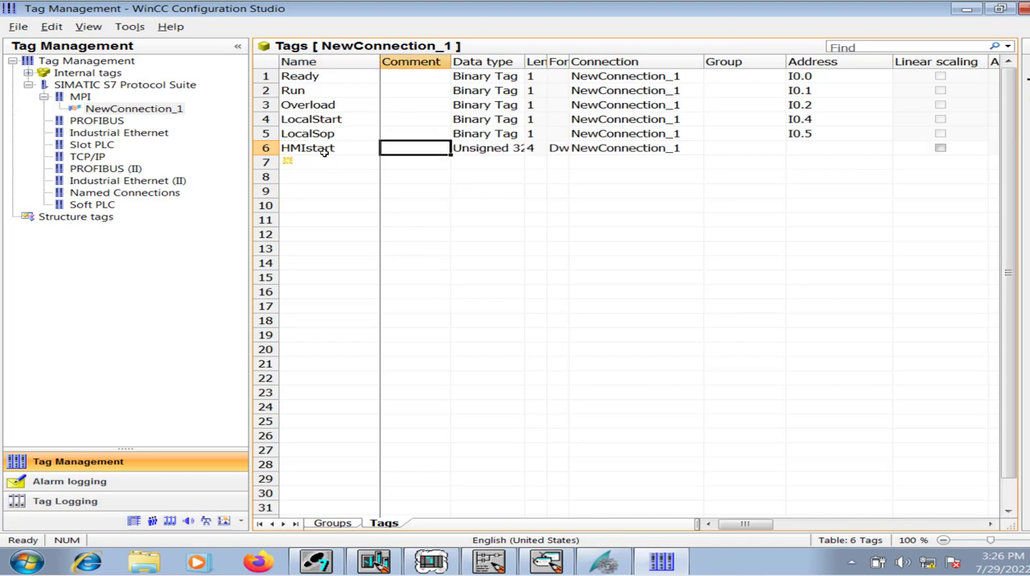
{"action": "key", "text": "Tab"}
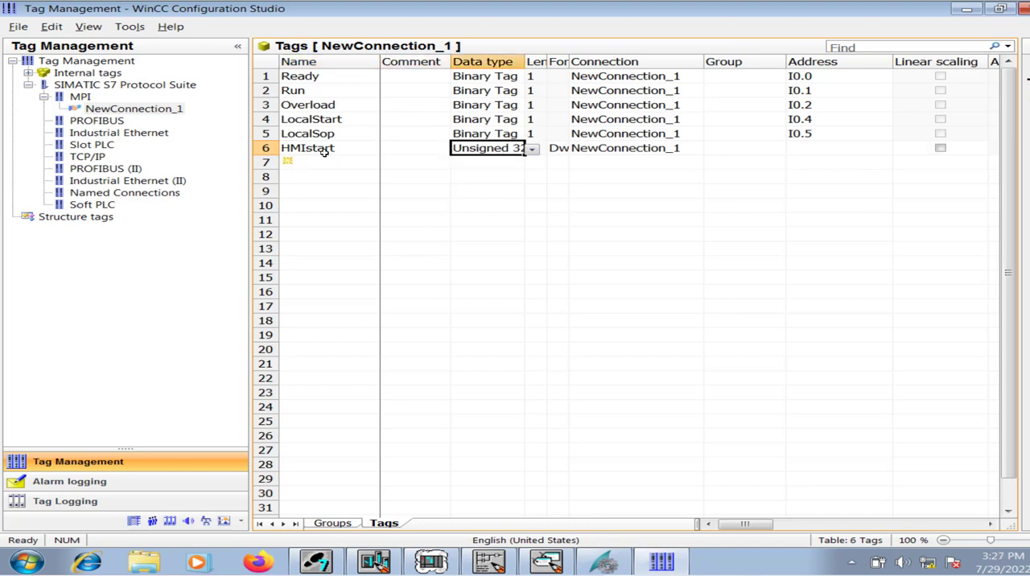
{"action": "left_click", "coordinate": [532, 150]}
{"action": "left_click", "coordinate": [512, 166]}
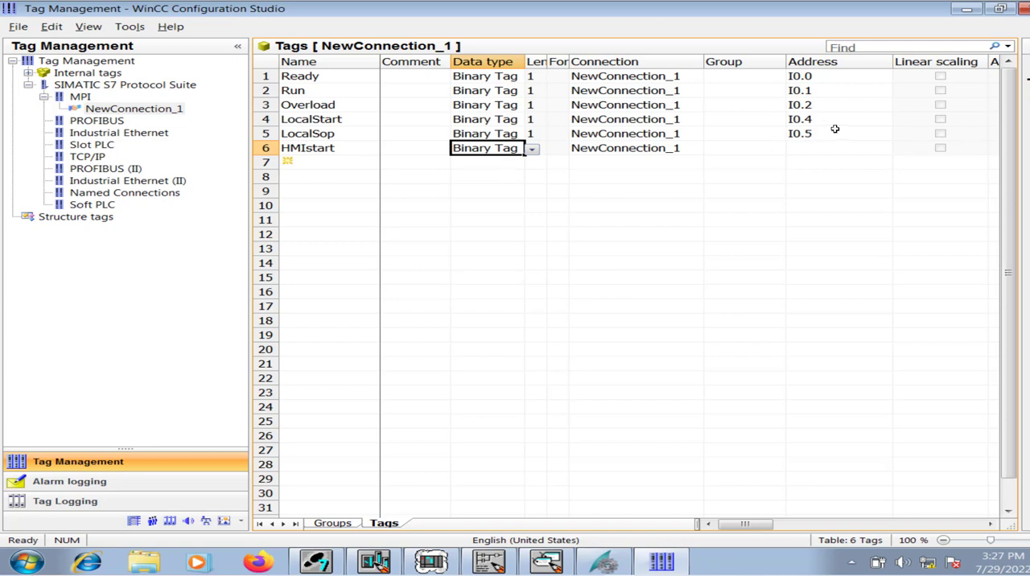
{"action": "left_click", "coordinate": [857, 151]}
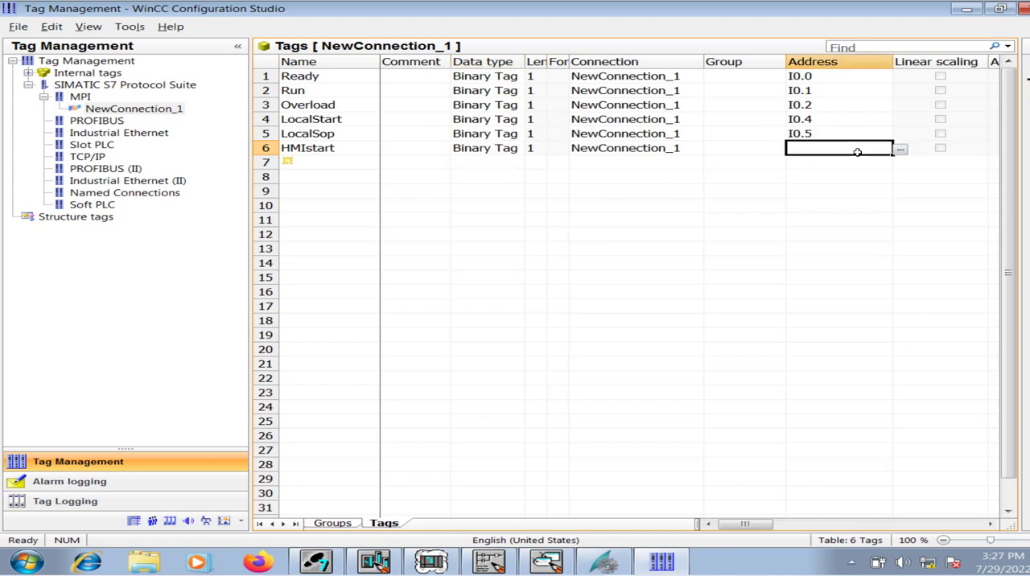
{"action": "type", "text": "M1.1"}
{"action": "key", "text": "Return"}
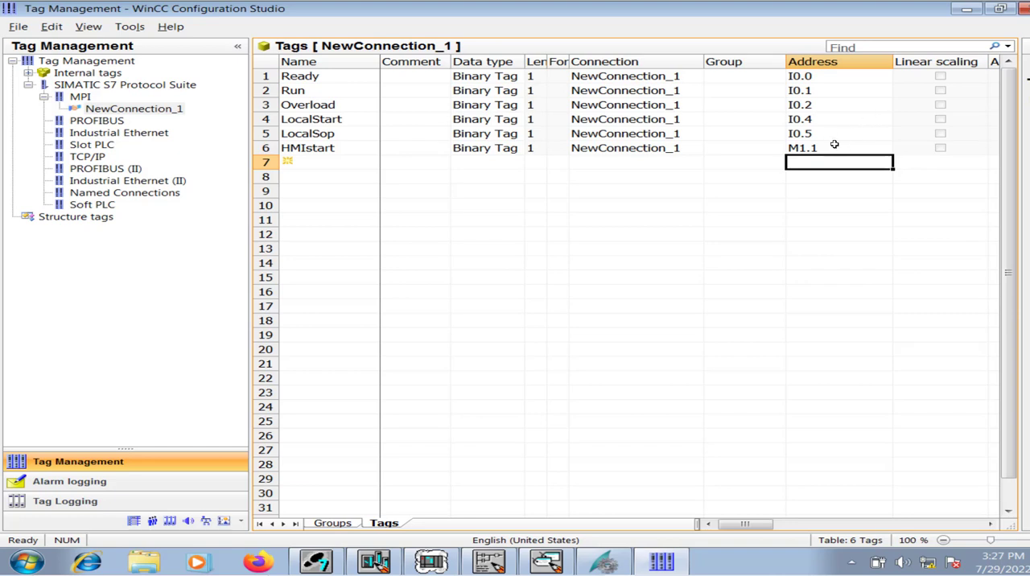
Add a tag named HMIstop in row 7 with data type Binary Tag and address M1.2.
{"action": "left_click", "coordinate": [326, 165]}
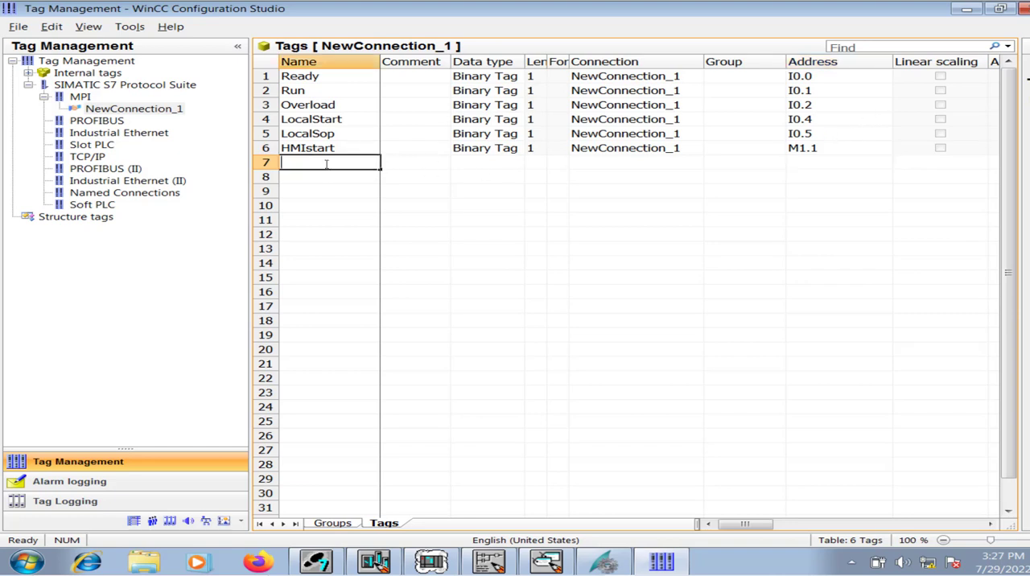
{"action": "type", "text": "HMIstop"}
{"action": "key", "text": "Return"}
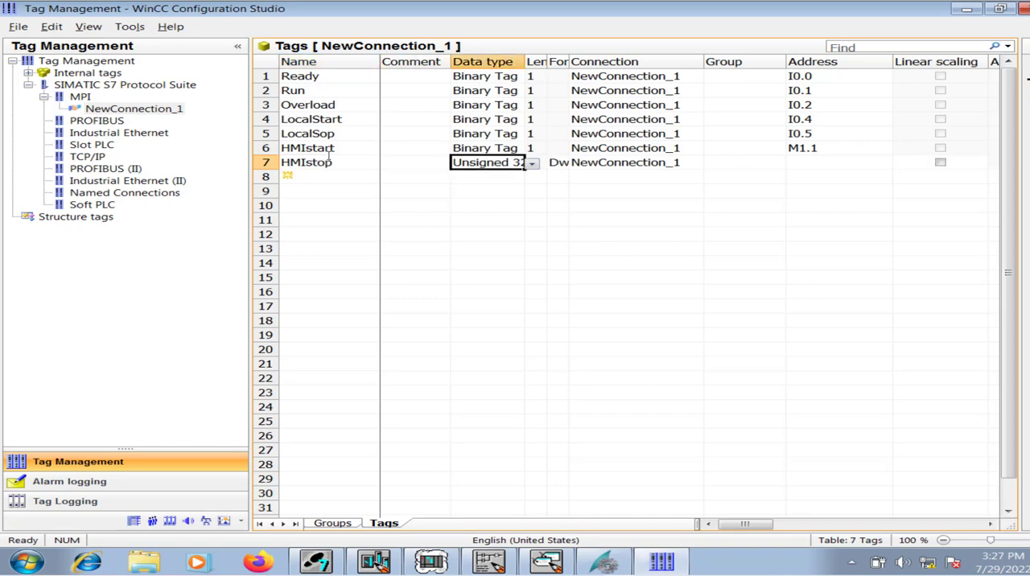
{"action": "left_click", "coordinate": [532, 163]}
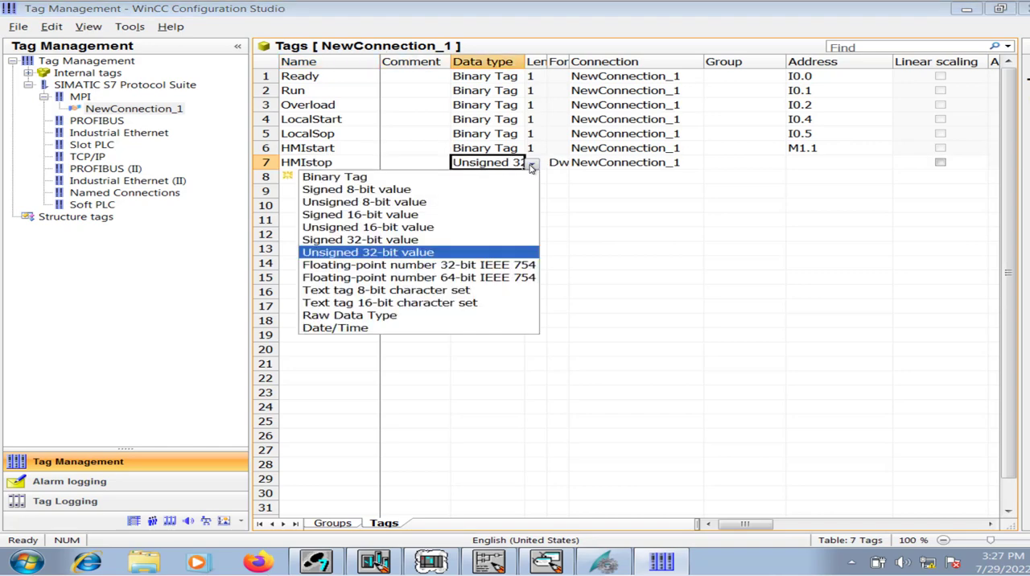
{"action": "left_click", "coordinate": [520, 178]}
{"action": "left_click", "coordinate": [811, 163]}
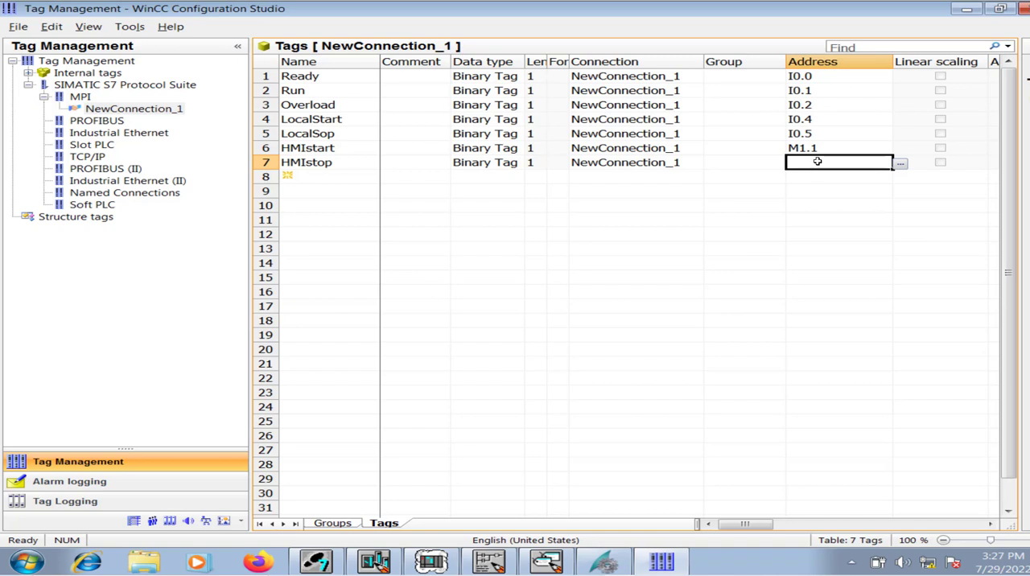
{"action": "type", "text": "M1.2"}
{"action": "key", "text": "Return"}
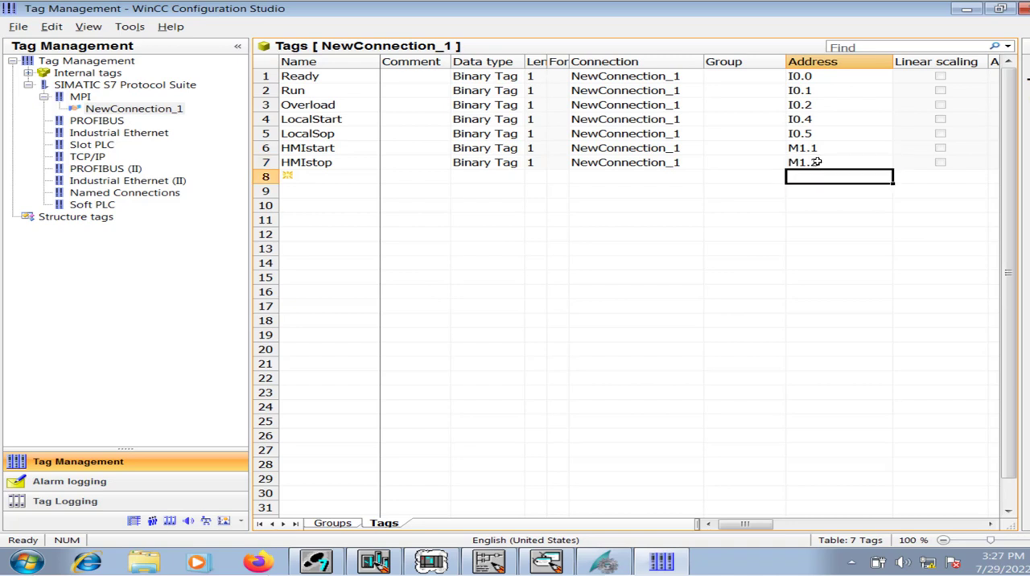
Add a new tag in row 8 and name it Local/Remote.
{"action": "key", "text": "Left"}
{"action": "key", "text": "Left"}
{"action": "key", "text": "Left"}
{"action": "key", "text": "Left"}
{"action": "key", "text": "Left"}
{"action": "key", "text": "Left"}
{"action": "key", "text": "Left"}
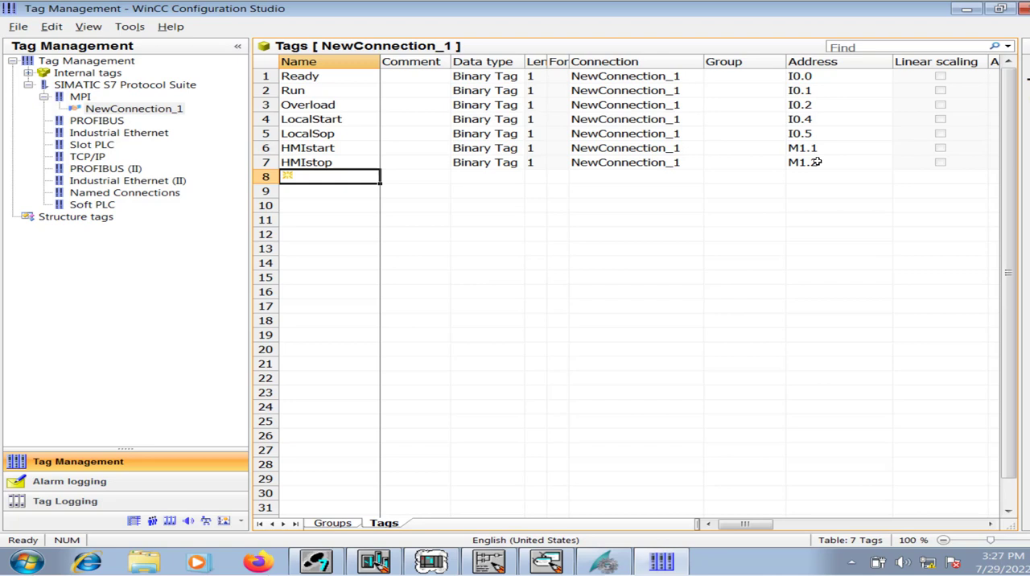
{"action": "type", "text": "Remote"}
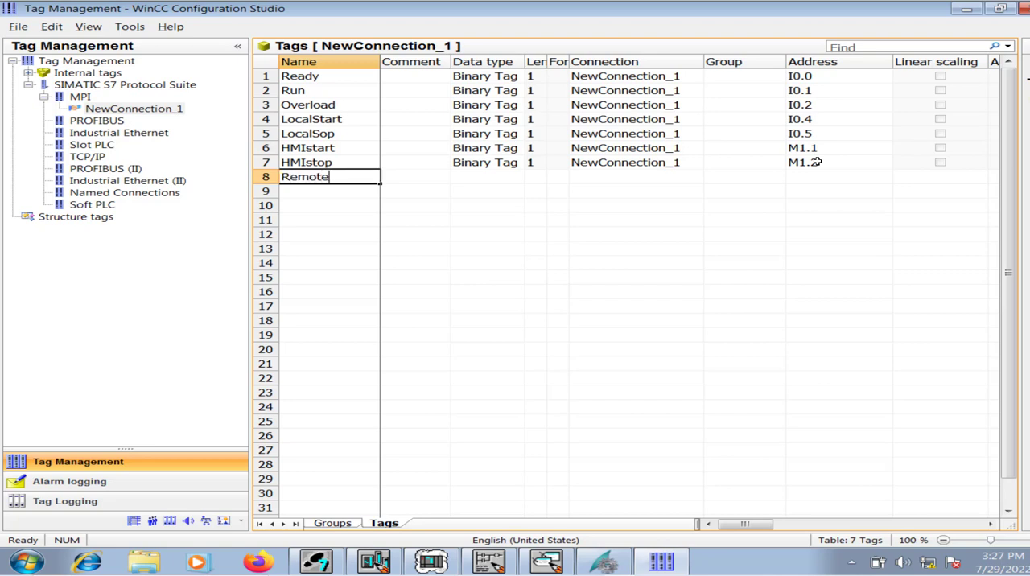
{"action": "key", "text": "BackSpace"}
{"action": "key", "text": "BackSpace"}
{"action": "key", "text": "BackSpace"}
{"action": "key", "text": "BackSpace"}
{"action": "key", "text": "BackSpace"}
{"action": "type", "text": "Lo"}
{"action": "key", "text": "BackSpace"}
{"action": "type", "text": "ocal/M"}
{"action": "key", "text": "BackSpace"}
{"action": "type", "text": "Remote"}
{"action": "key", "text": "Tab"}
{"action": "key", "text": "Tab"}
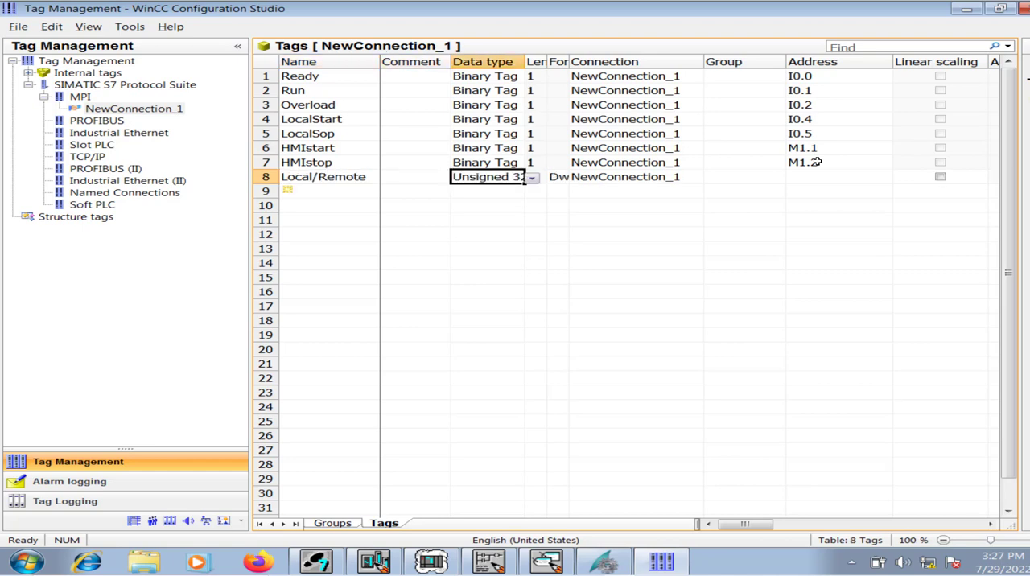
Set the data type of the Local/Remote tag to Binary Tag and its address to M1.0.
{"action": "type", "text": "b"}
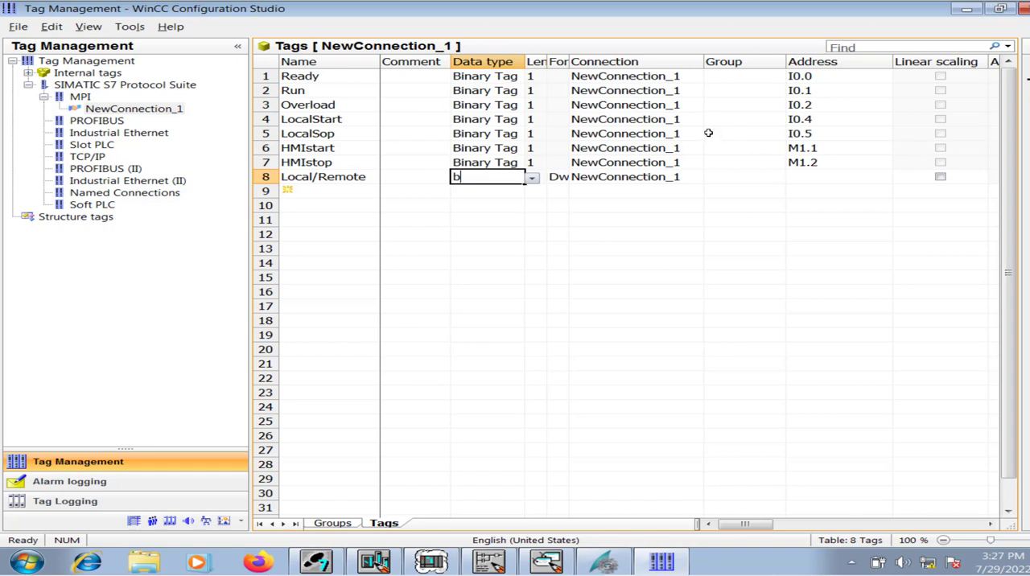
{"action": "type", "text": "inary tag"}
{"action": "key", "text": "Return"}
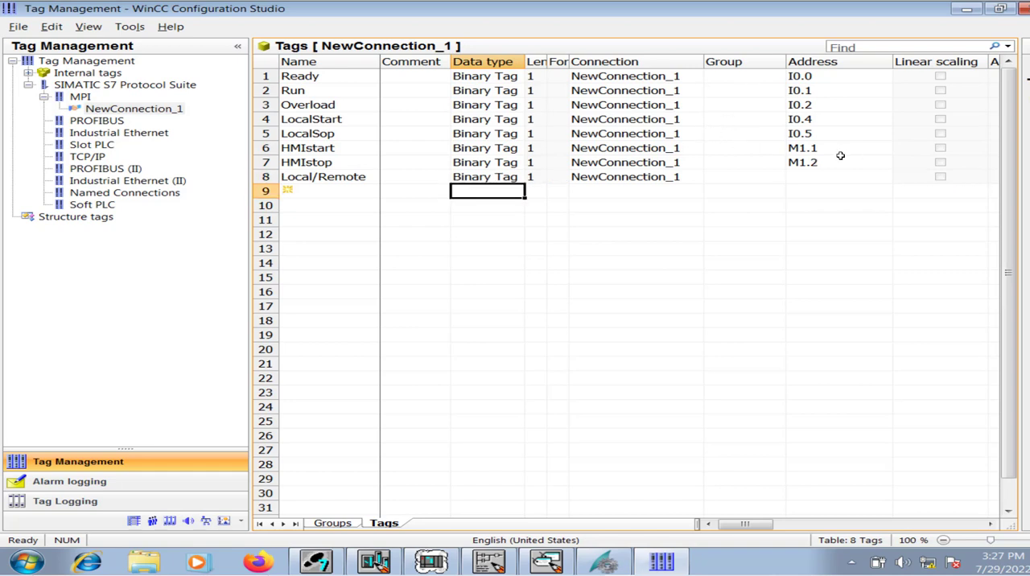
{"action": "left_click", "coordinate": [814, 179]}
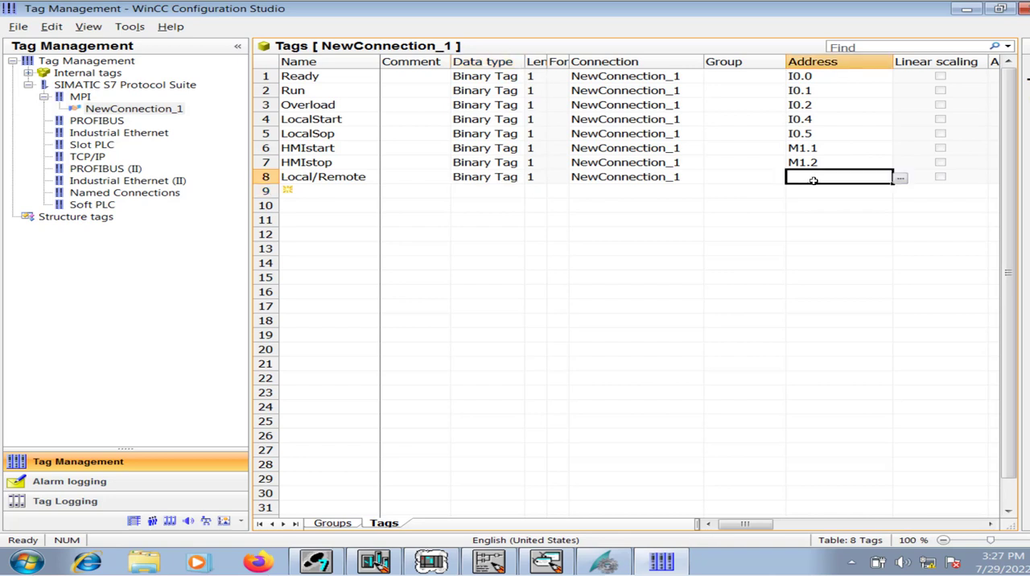
{"action": "type", "text": "m1.0"}
{"action": "key", "text": "Return"}
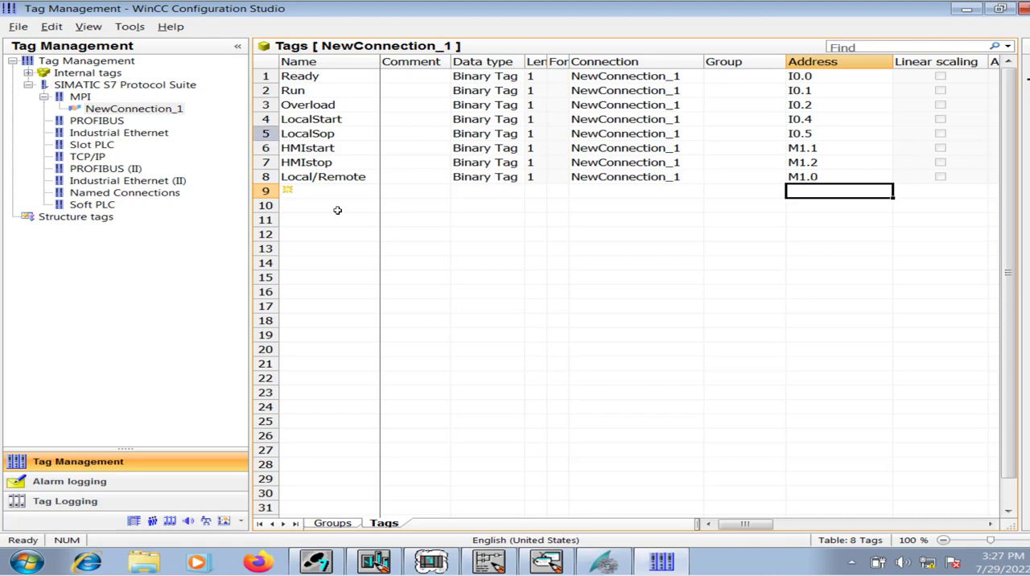
Switch to the LAD/STL/FBD editor and look up the address of the motor command output in Network 3.
{"action": "left_click", "coordinate": [489, 563]}
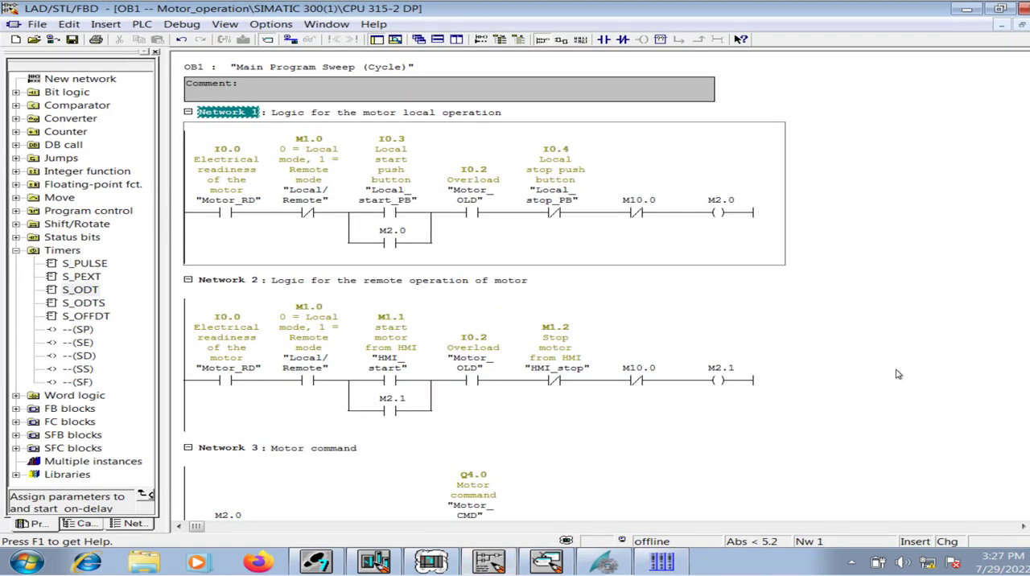
{"action": "scroll", "coordinate": [485, 288], "scroll_direction": "down", "scroll_amount": 1}
{"action": "scroll", "coordinate": [479, 375], "scroll_direction": "down", "scroll_amount": 5}
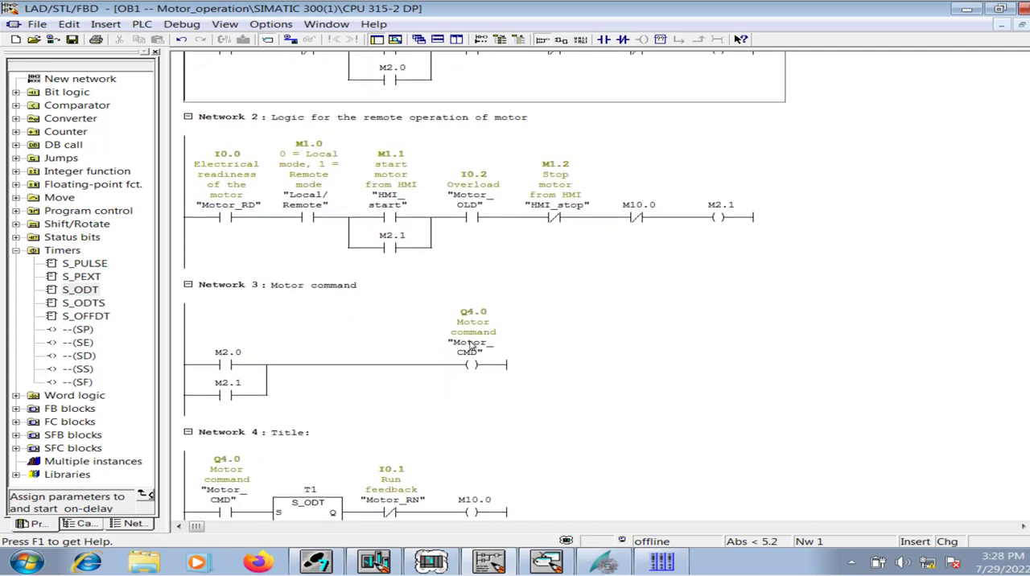
Return to WinCC Configuration Studio and add a tag named Command in row 9 with data type Binary Tag.
{"action": "left_click", "coordinate": [662, 564]}
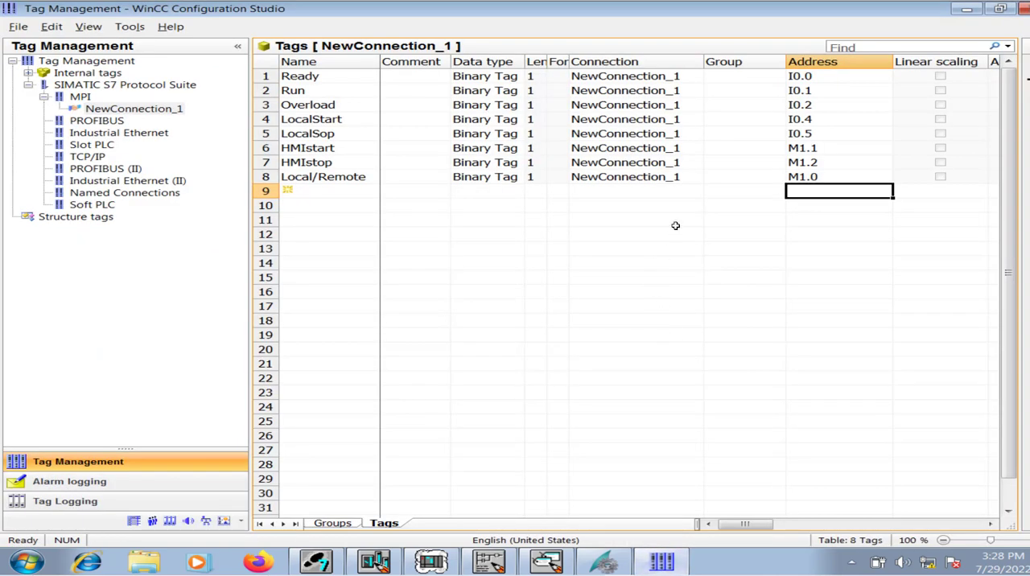
{"action": "left_click", "coordinate": [312, 189]}
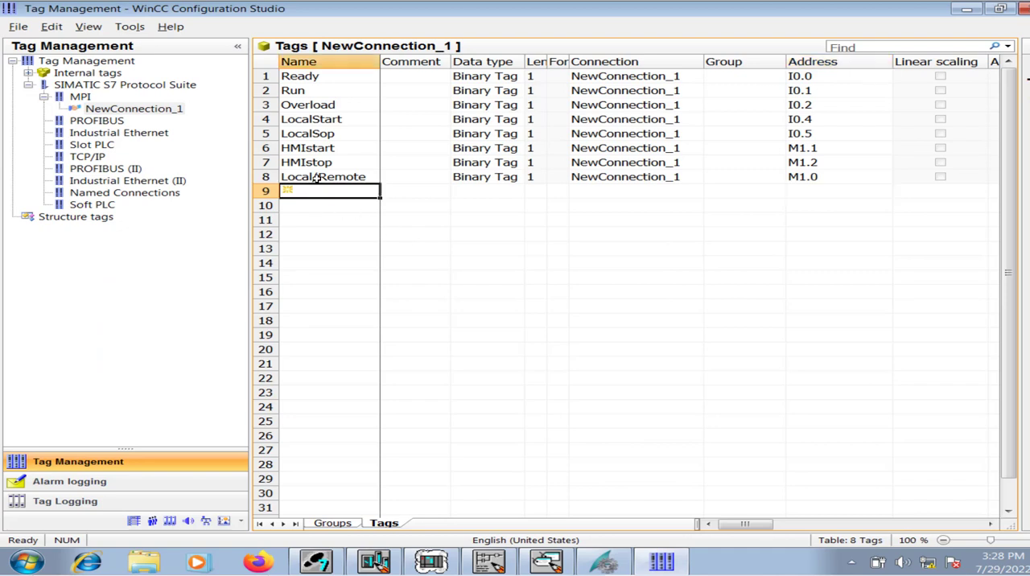
{"action": "type", "text": "Command"}
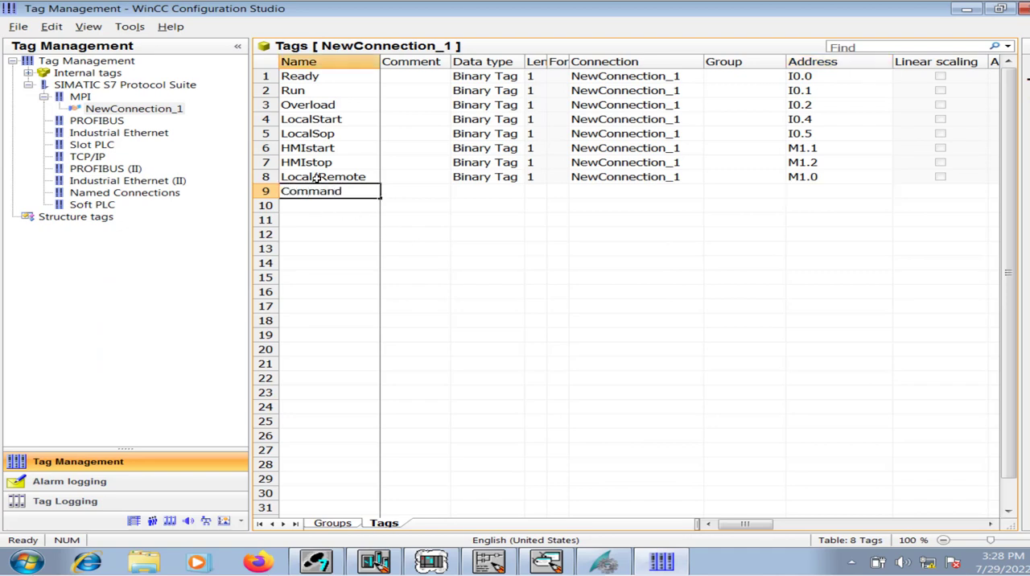
{"action": "key", "text": "Tab"}
Set the address of the Command tag to Q4.0.
{"action": "key", "text": "Tab"}
{"action": "type", "text": "bina"}
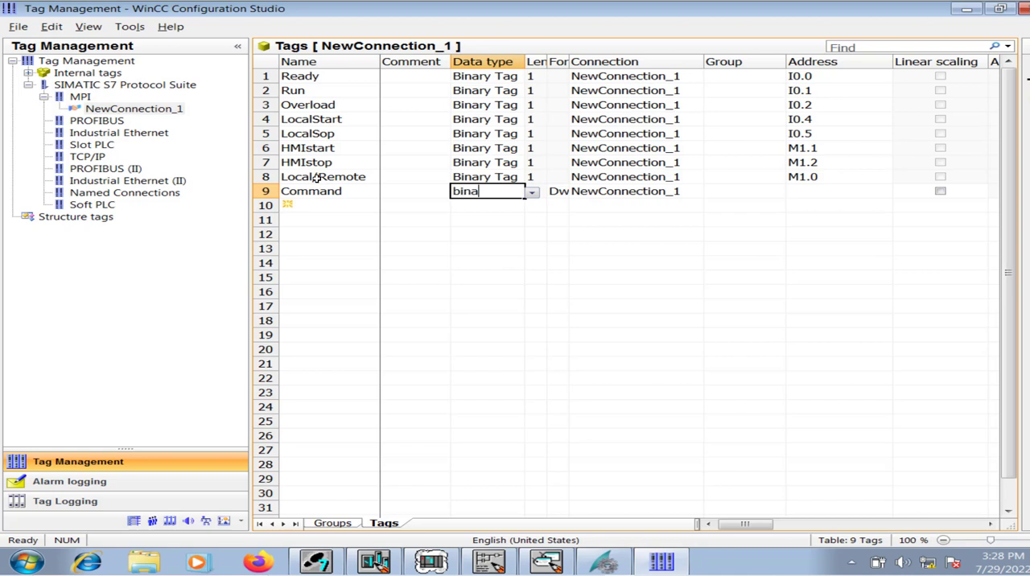
{"action": "type", "text": "ry tag"}
{"action": "key", "text": "Tab"}
{"action": "key", "text": "Tab"}
{"action": "key", "text": "Tab"}
{"action": "key", "text": "Tab"}
{"action": "key", "text": "Tab"}
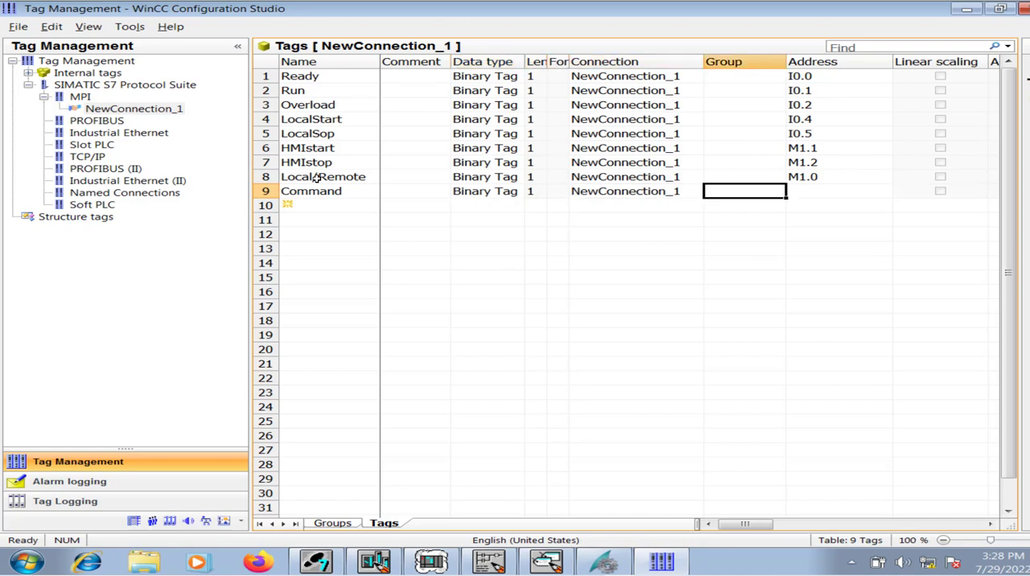
{"action": "type", "text": "1"}
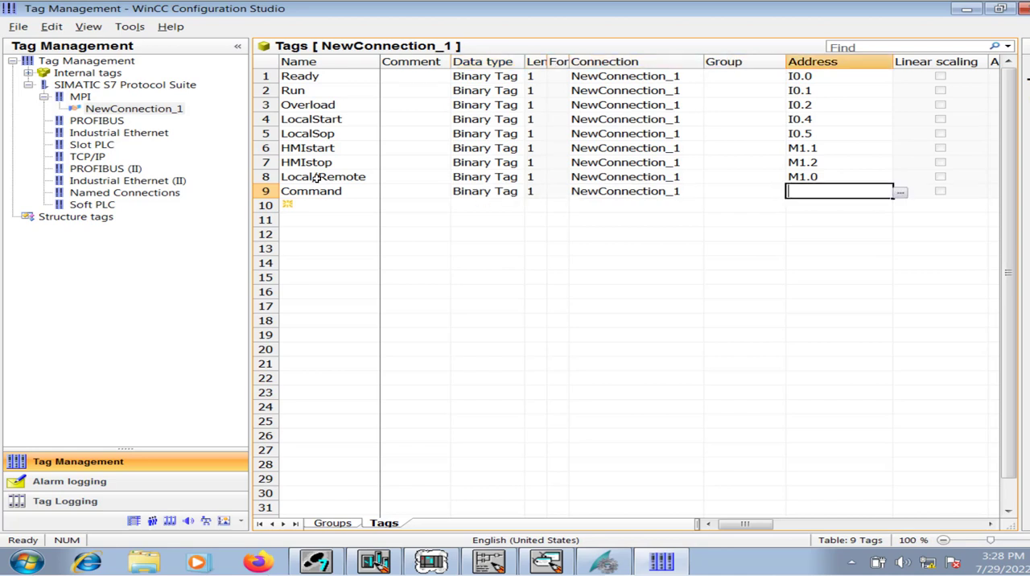
{"action": "type", "text": "q4.0"}
{"action": "key", "text": "Page_Down"}
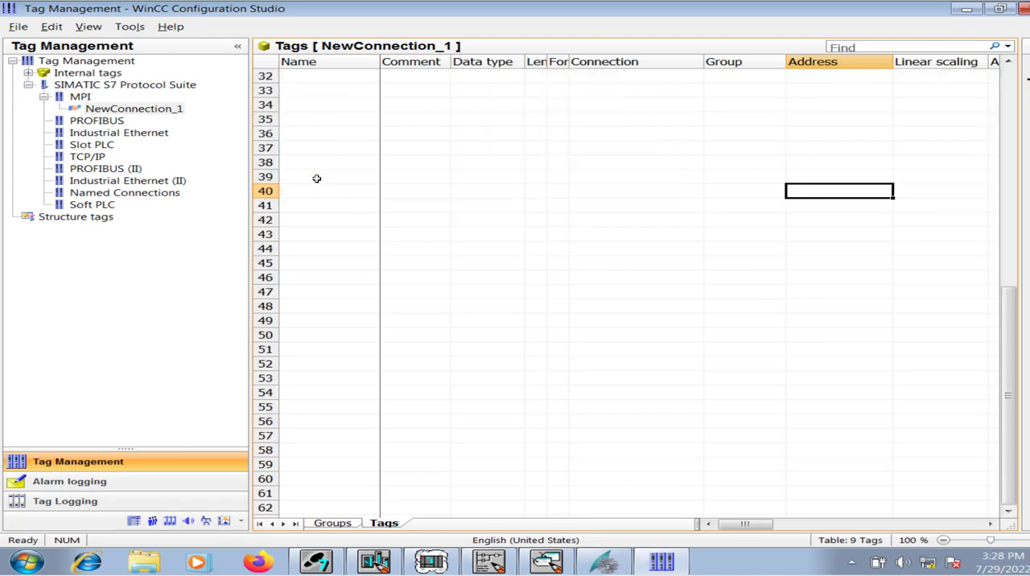
{"action": "scroll", "coordinate": [564, 169], "scroll_direction": "up", "scroll_amount": 10}
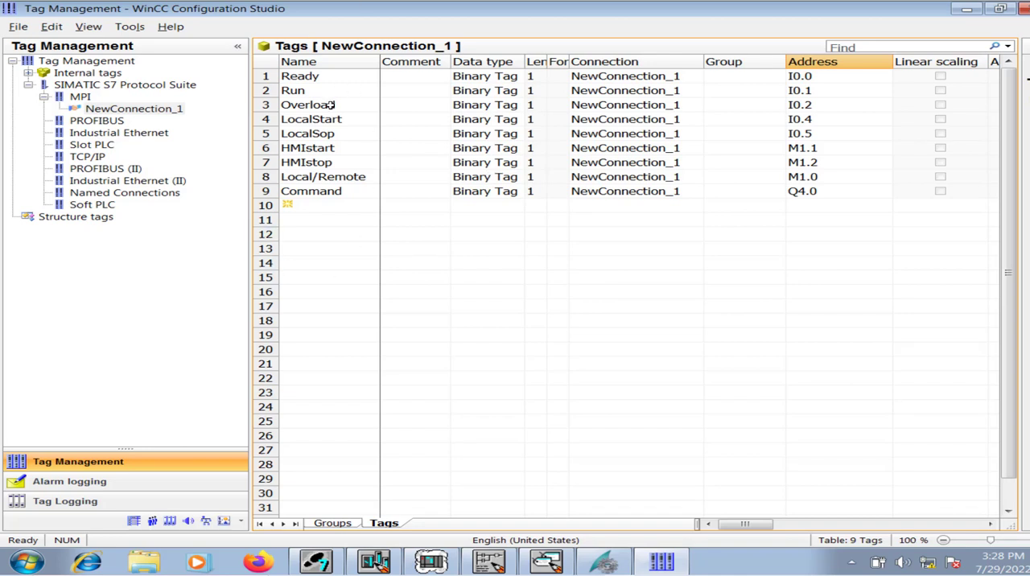
Close WinCC Configuration Studio, switch to WinCC Explorer and open the Graphics Designer of the HMIForMotorControl project.
{"action": "left_click", "coordinate": [1024, 7]}
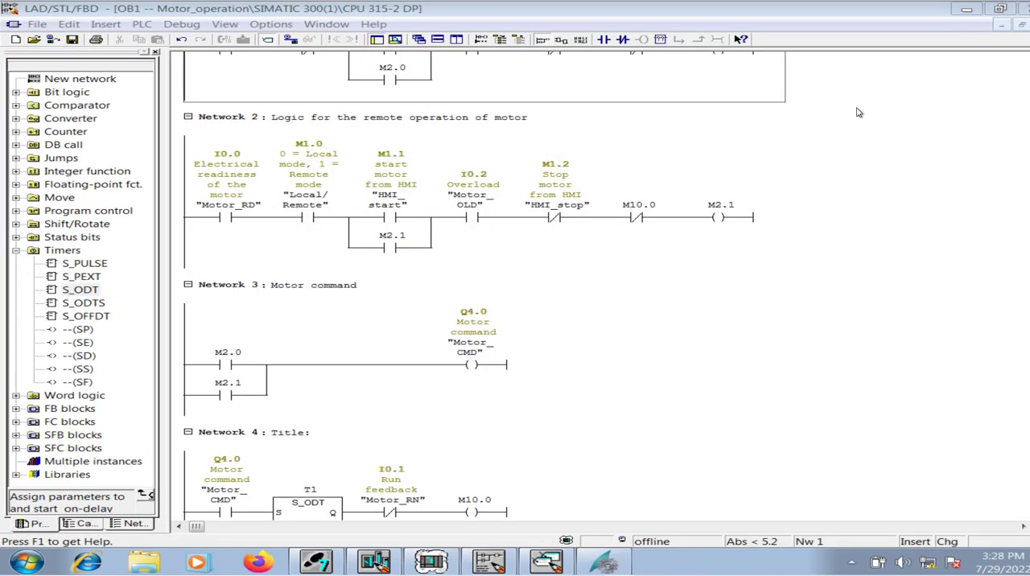
{"action": "left_click", "coordinate": [619, 564]}
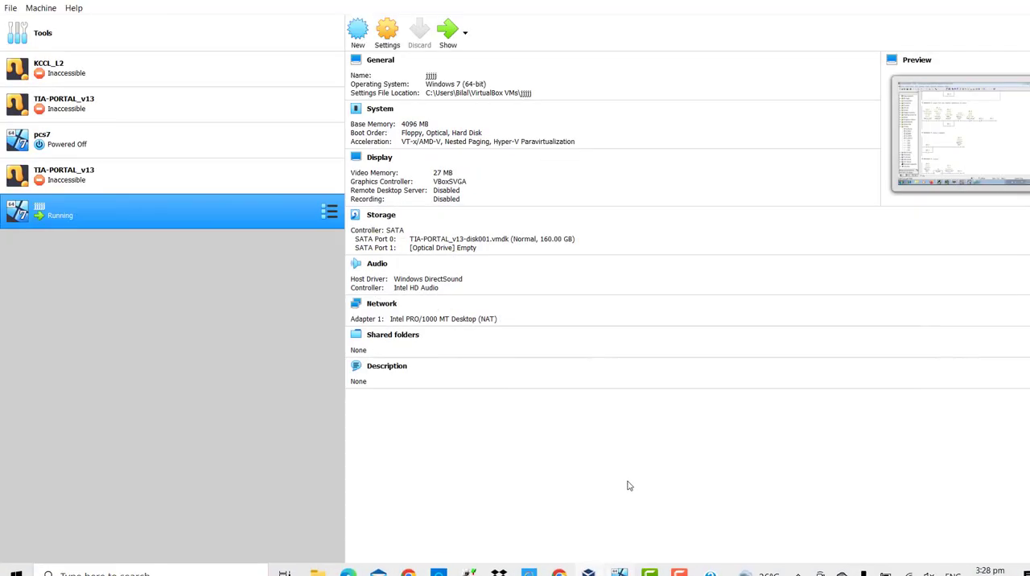
{"action": "left_click", "coordinate": [612, 512]}
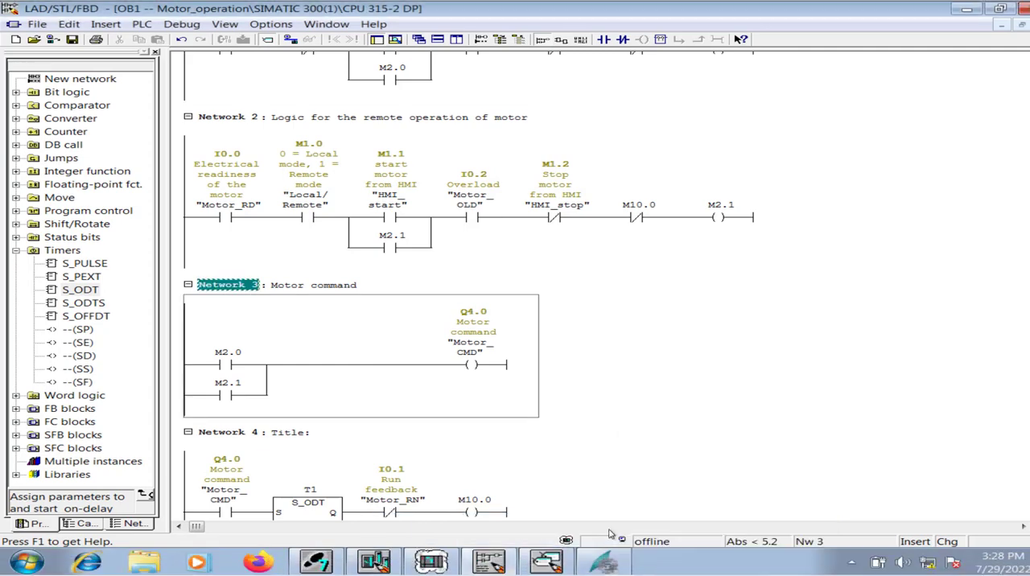
{"action": "left_click", "coordinate": [91, 114]}
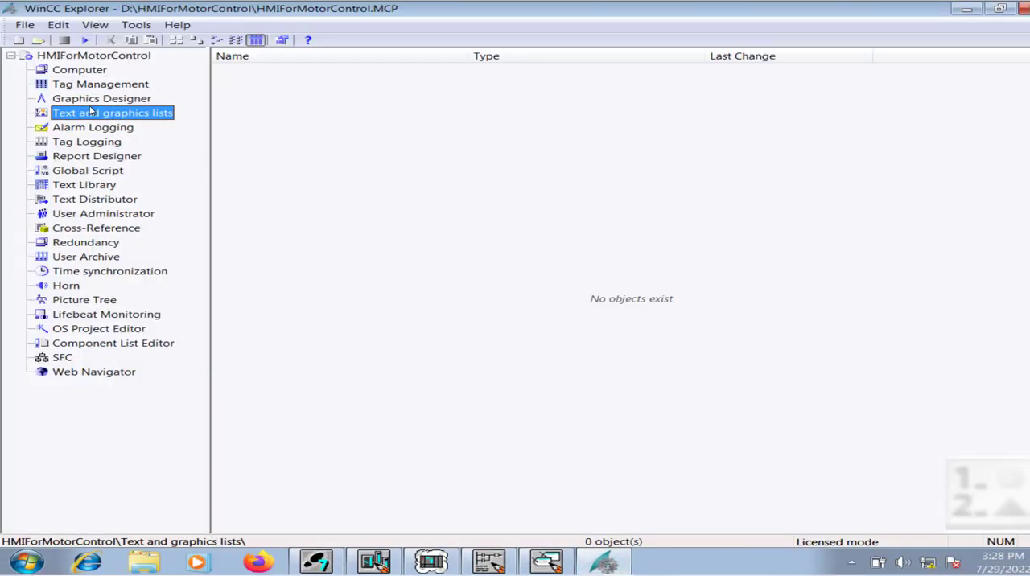
{"action": "double_click", "coordinate": [90, 98]}
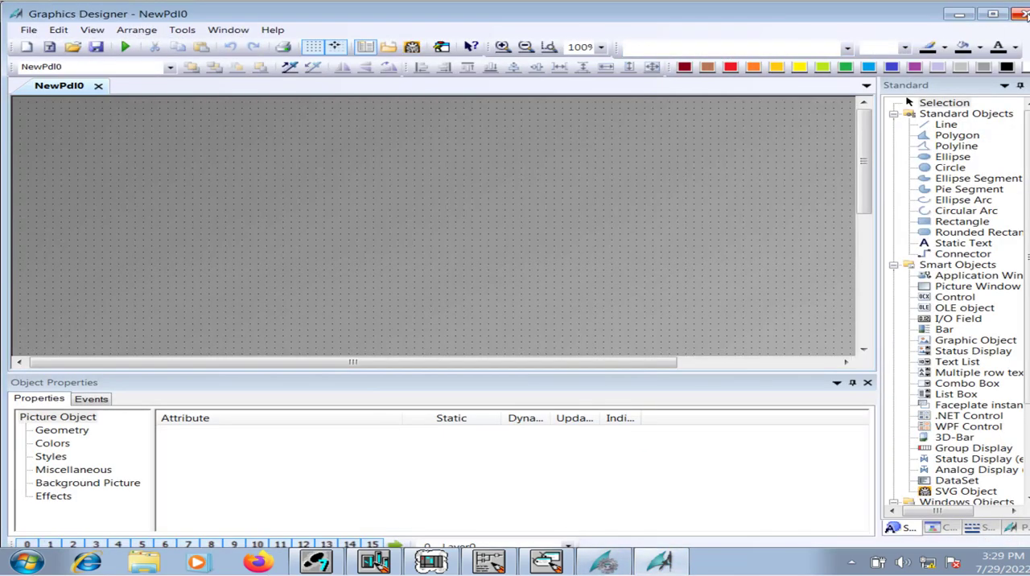
Close the Graphics Designer and save the new picture as NewPdl0 in the project's GraCS folder.
{"action": "left_click", "coordinate": [1024, 14]}
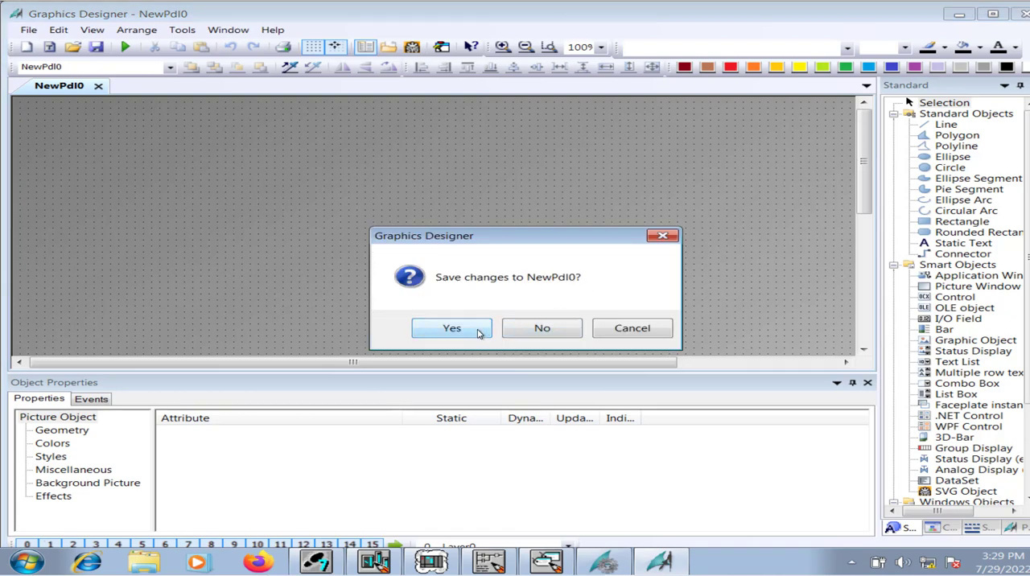
{"action": "left_click", "coordinate": [451, 329]}
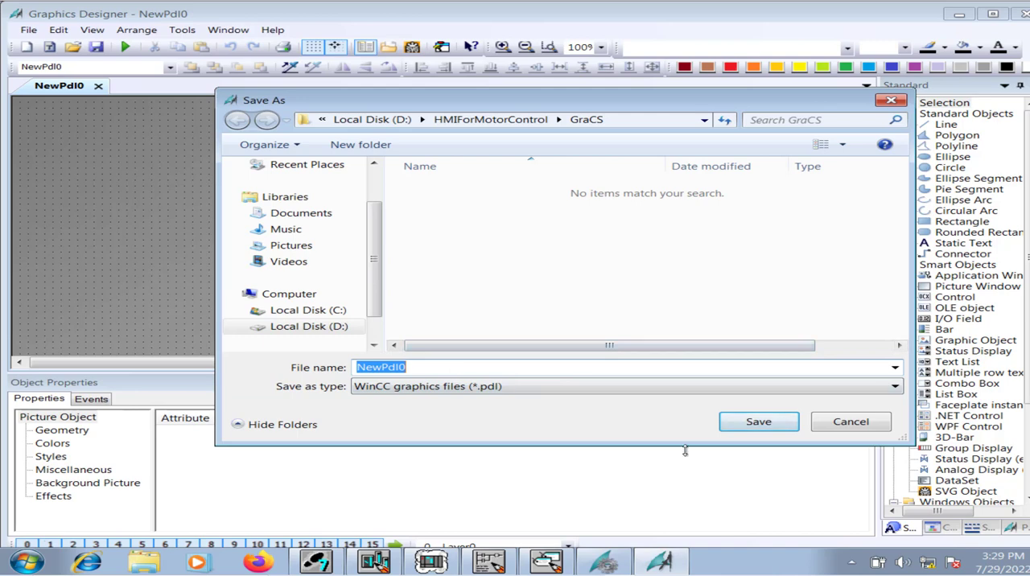
{"action": "left_click", "coordinate": [759, 422]}
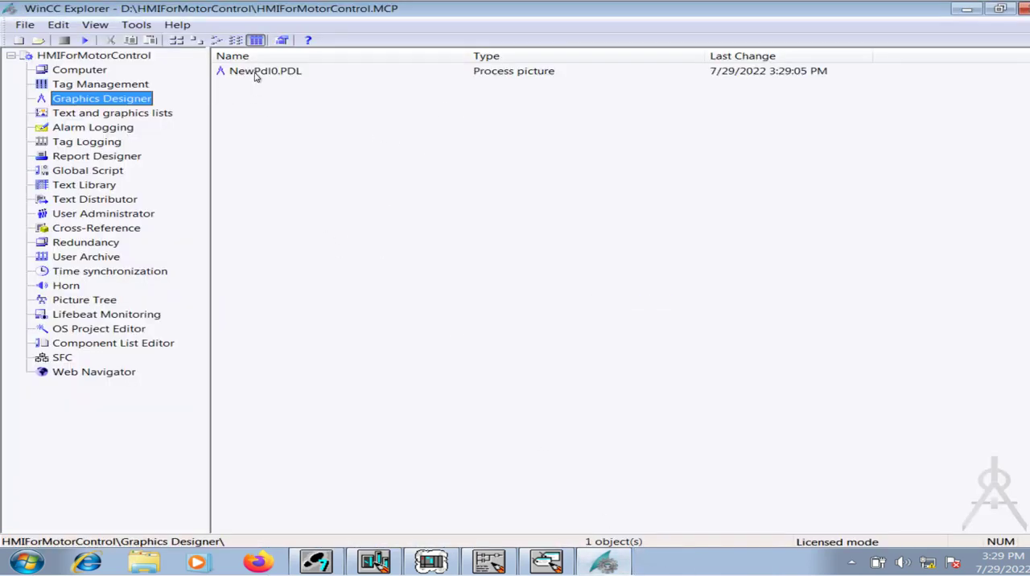
Define NewPdl0.PDL as the start picture and open it for editing.
{"action": "left_click", "coordinate": [257, 74]}
{"action": "right_click", "coordinate": [260, 73]}
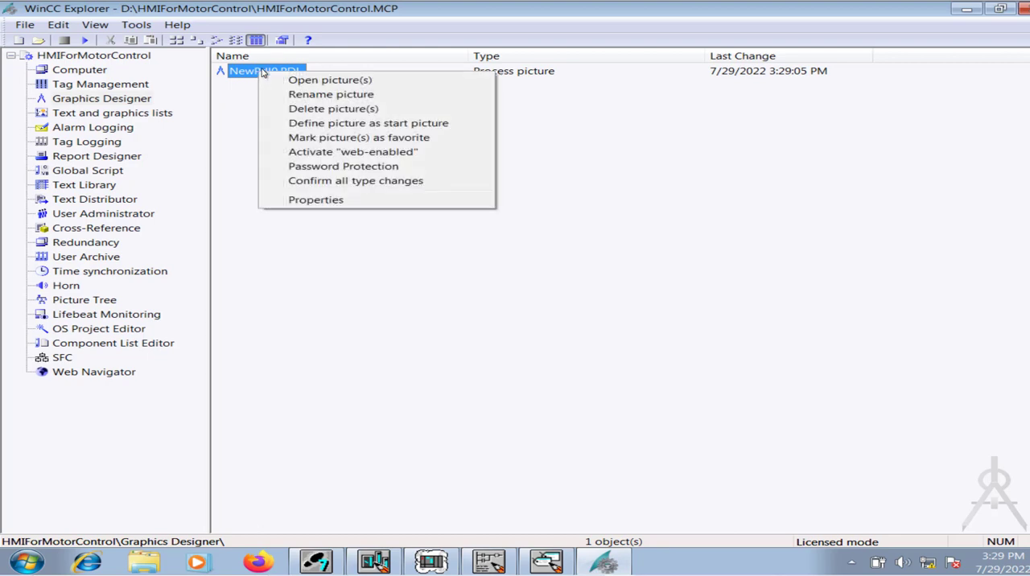
{"action": "left_click", "coordinate": [364, 126]}
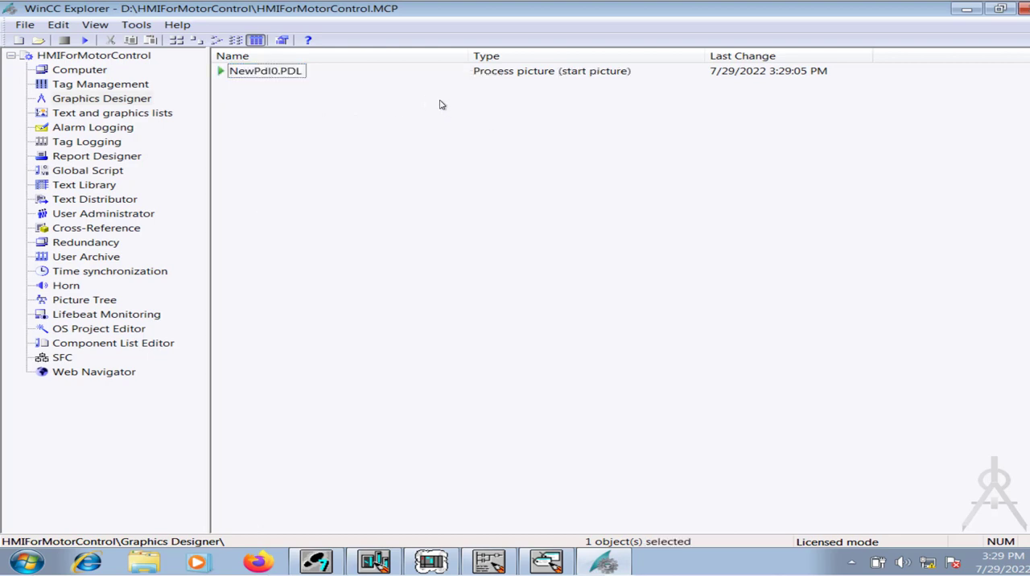
{"action": "double_click", "coordinate": [279, 74]}
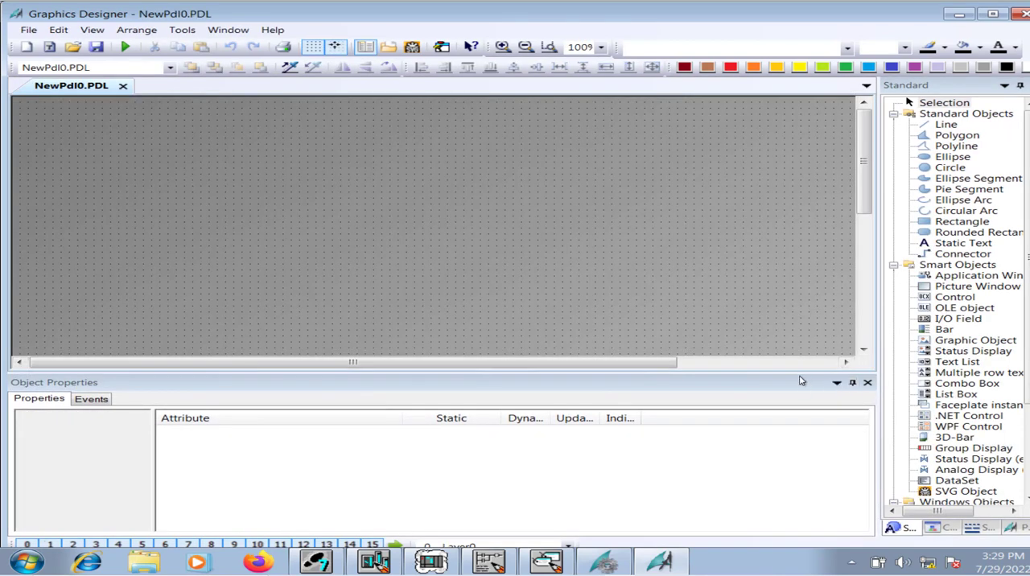
Place a static text reading "Induction Motor Operation" in the upper part of the picture and widen its box.
{"action": "left_click_drag", "start_coordinate": [799, 372], "coordinate": [796, 512]}
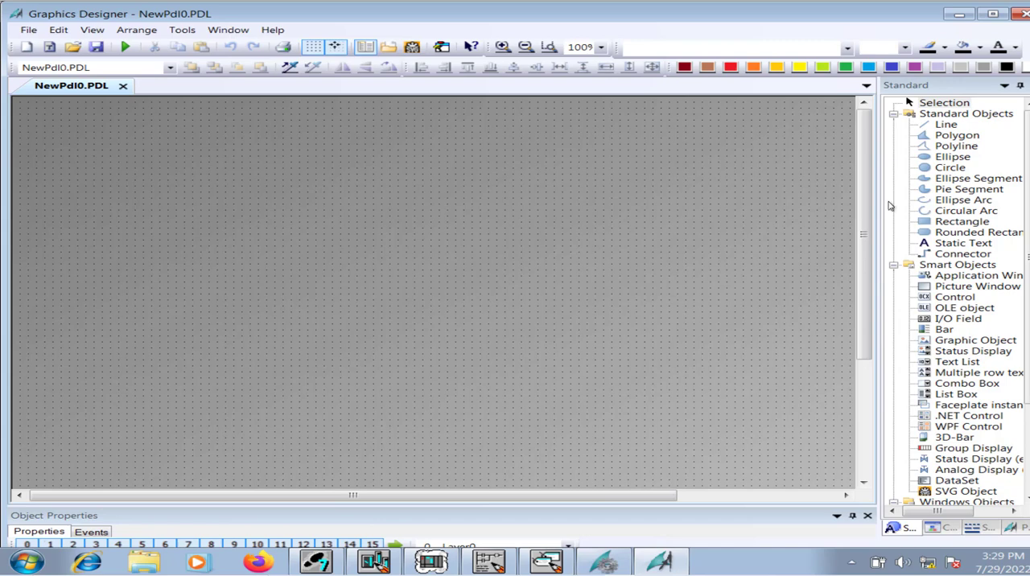
{"action": "left_click", "coordinate": [958, 245]}
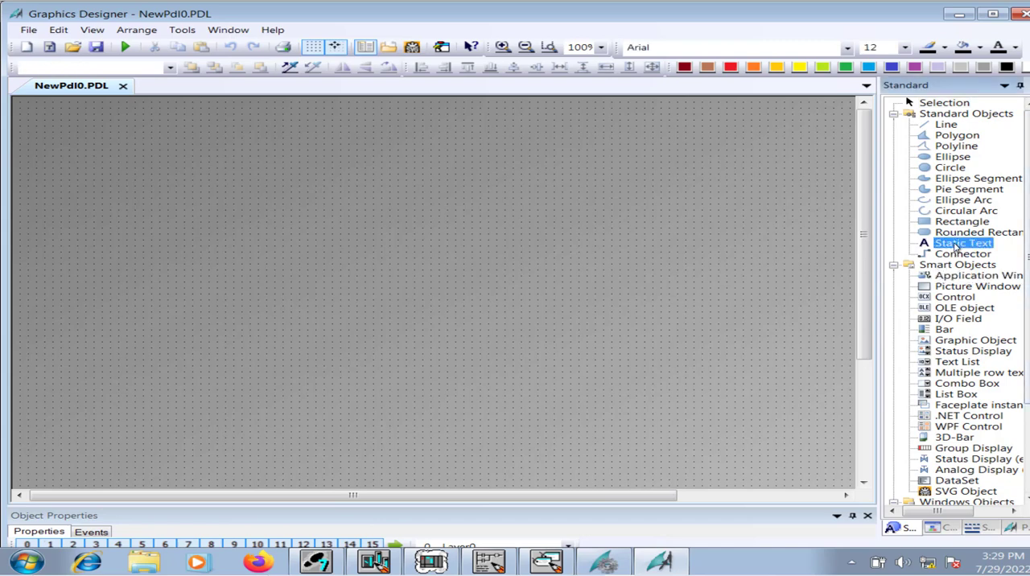
{"action": "left_click", "coordinate": [284, 152]}
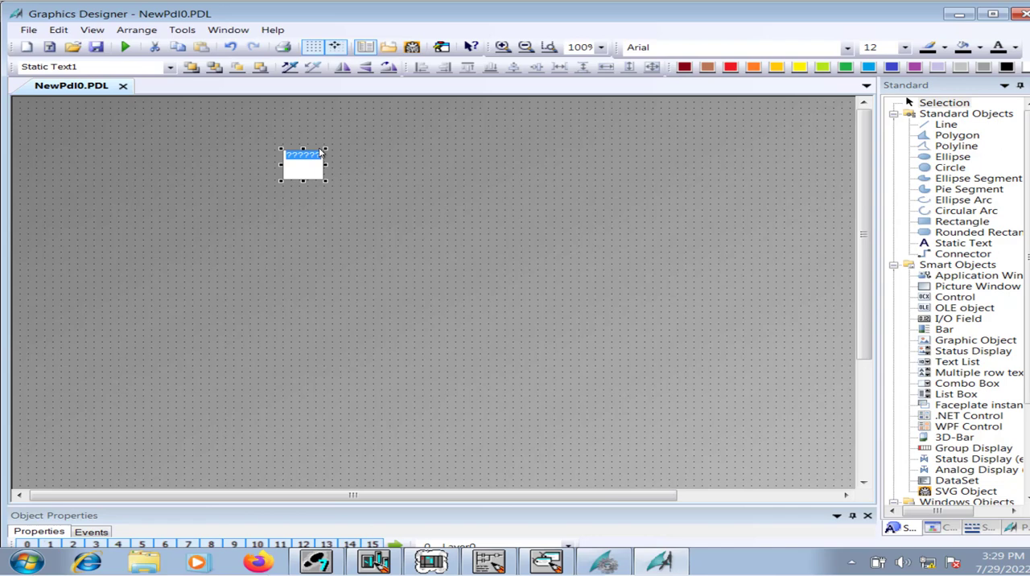
{"action": "type", "text": "N"}
{"action": "type", "text": "nduction"}
{"action": "type", "text": " Motor"}
{"action": "type", "text": " Opera"}
{"action": "left_click", "coordinate": [319, 172]}
{"action": "left_click_drag", "start_coordinate": [326, 165], "coordinate": [481, 164]}
Make the title text bold with font size 30 and widen its box to fit the whole text.
{"action": "right_click", "coordinate": [431, 165]}
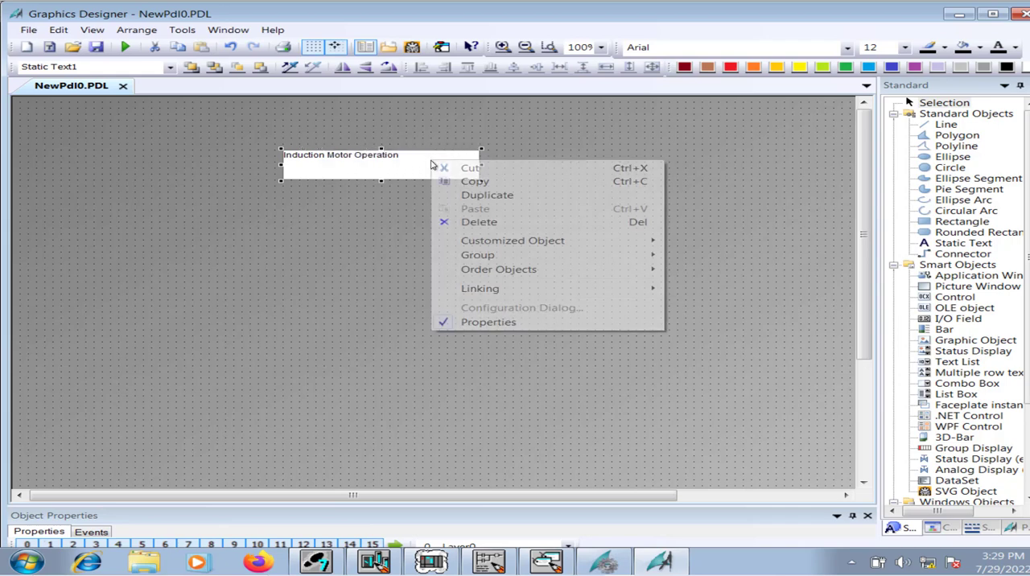
{"action": "left_click", "coordinate": [489, 322]}
{"action": "right_click", "coordinate": [424, 169]}
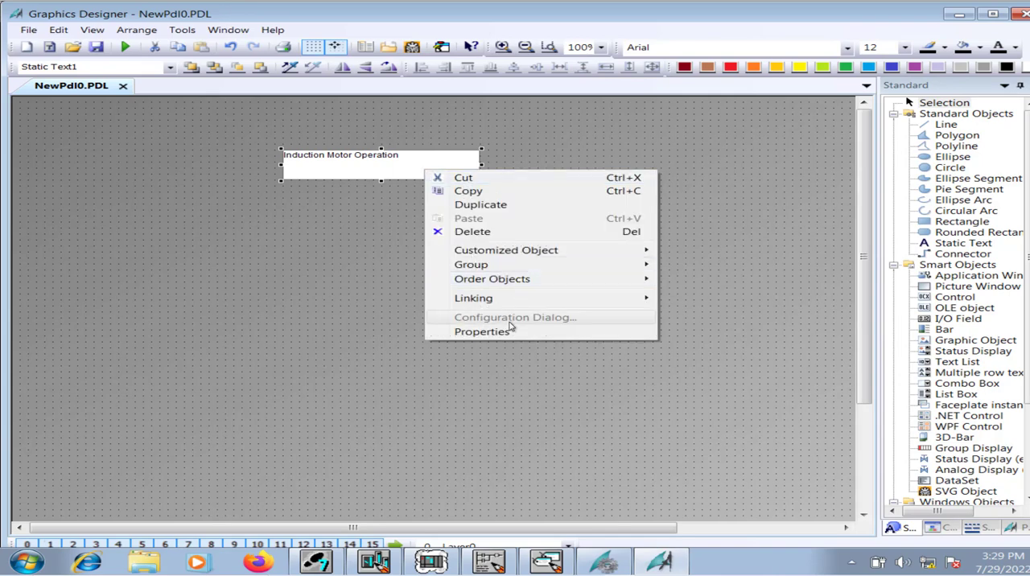
{"action": "left_click", "coordinate": [512, 332]}
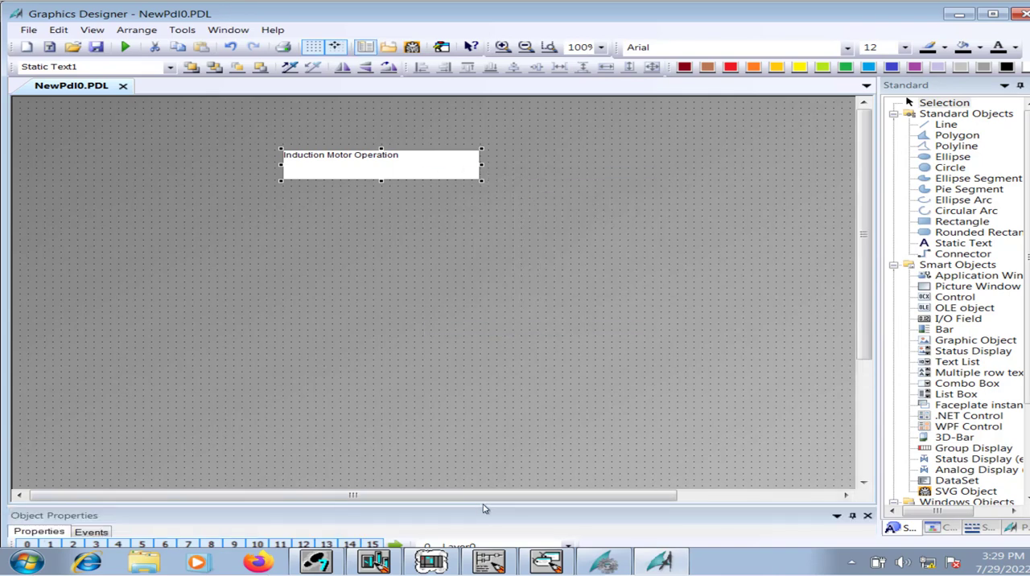
{"action": "left_click_drag", "start_coordinate": [485, 506], "coordinate": [486, 337]}
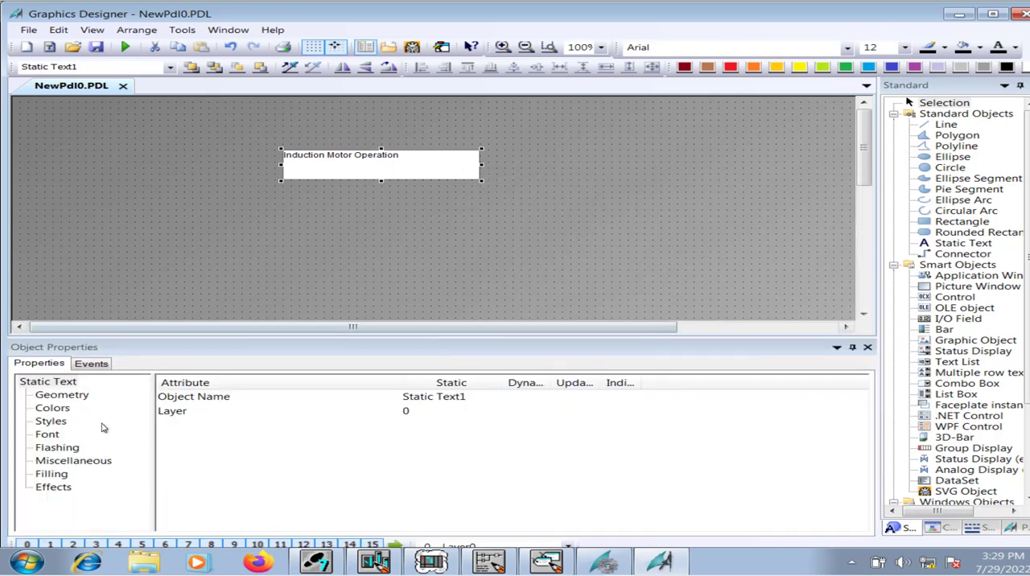
{"action": "left_click", "coordinate": [47, 436]}
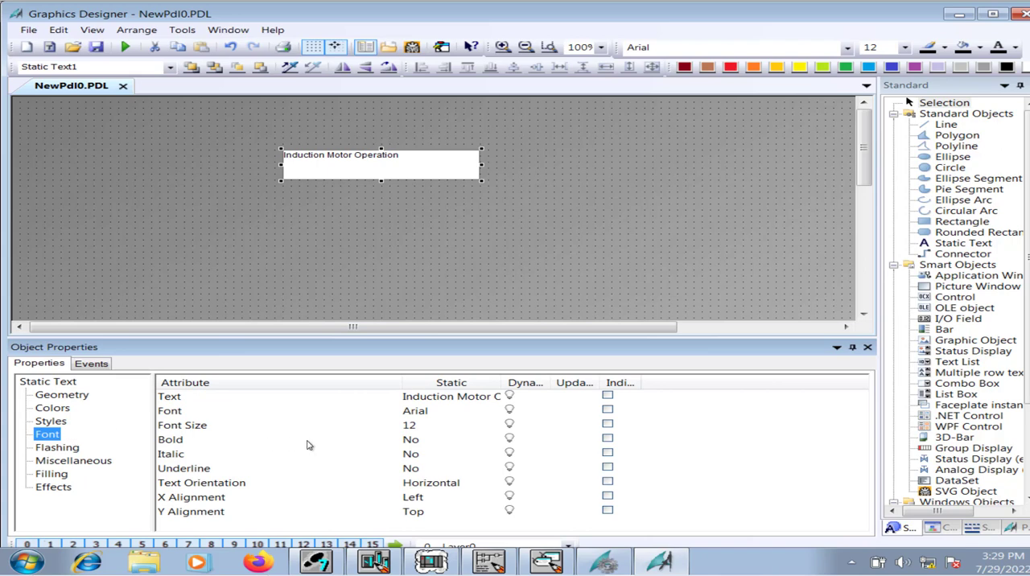
{"action": "double_click", "coordinate": [418, 440]}
{"action": "double_click", "coordinate": [420, 427]}
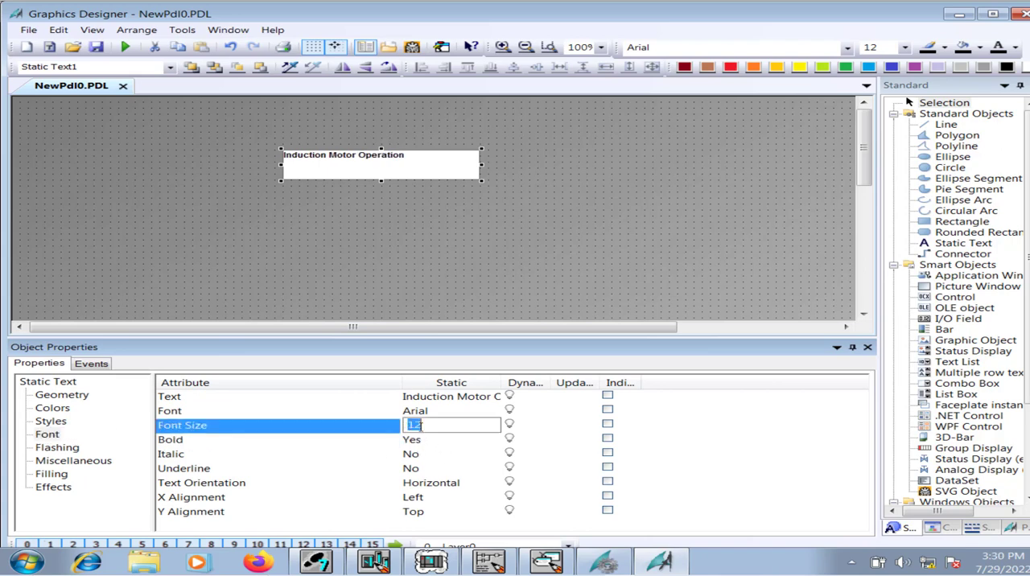
{"action": "type", "text": "30"}
{"action": "key", "text": "Return"}
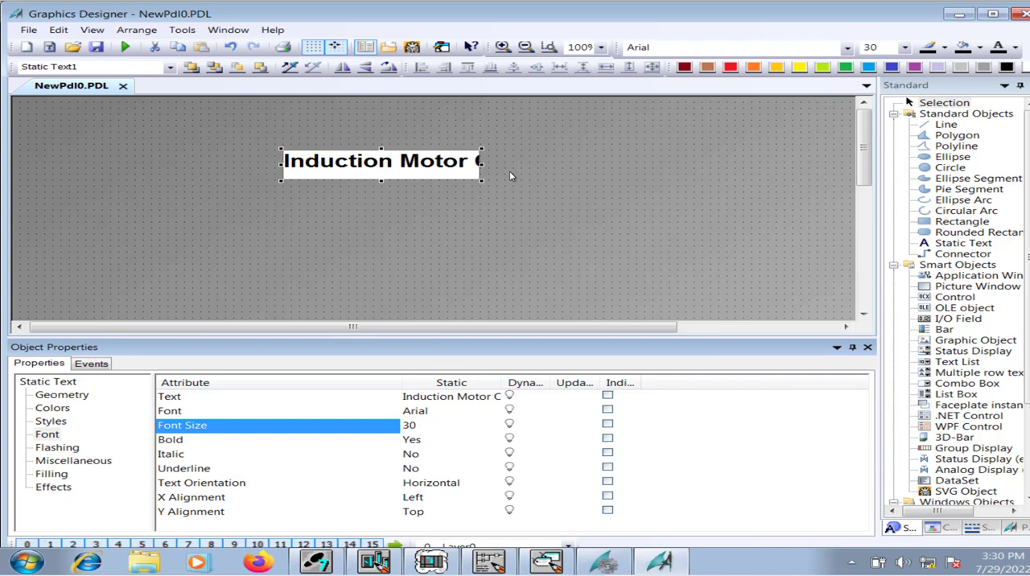
{"action": "left_click_drag", "start_coordinate": [481, 167], "coordinate": [602, 161]}
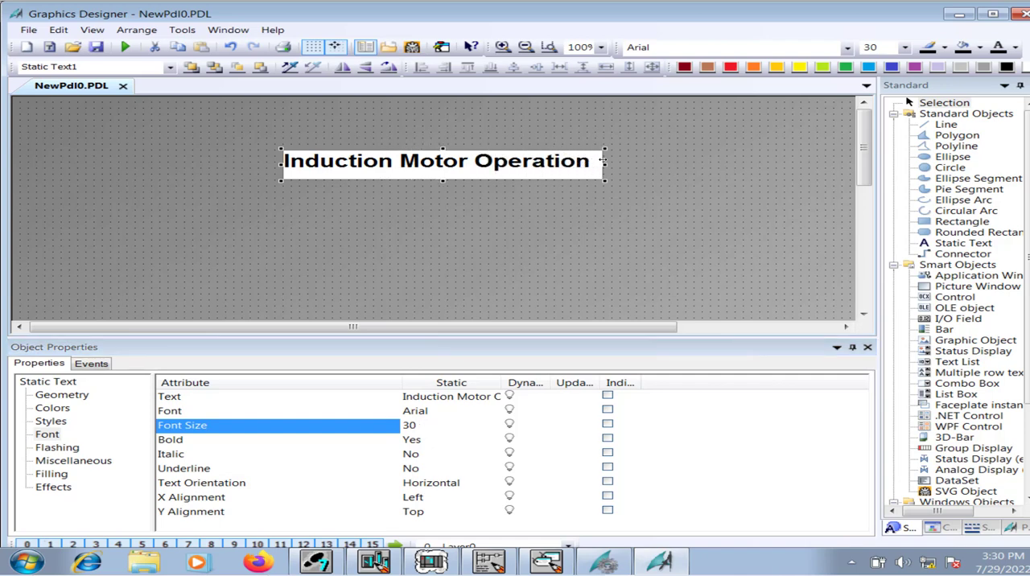
Turn off the title text's Global Color Scheme and set its background color to light grey DADADA.
{"action": "left_click", "coordinate": [67, 489]}
{"action": "left_click", "coordinate": [428, 411]}
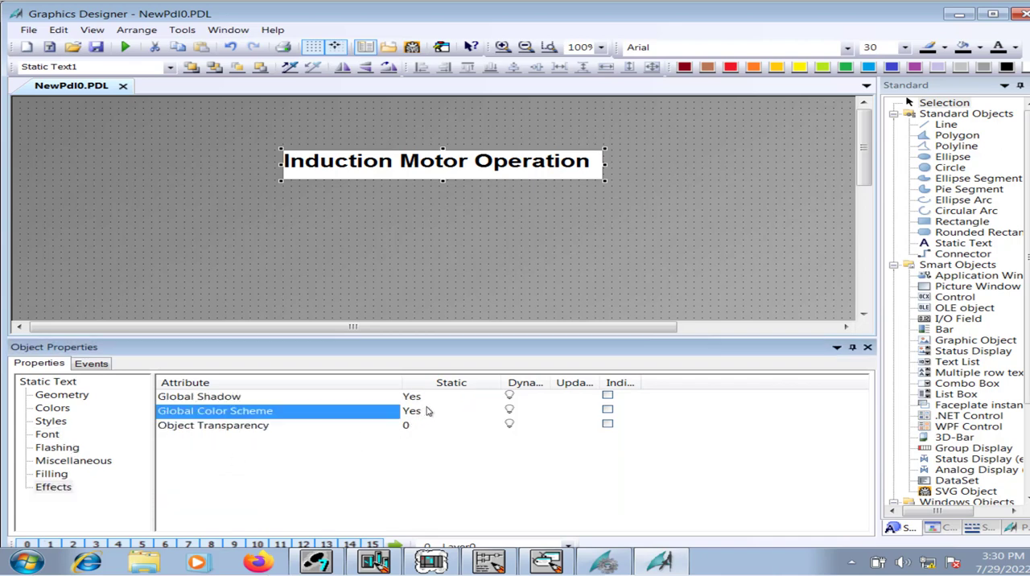
{"action": "double_click", "coordinate": [427, 410]}
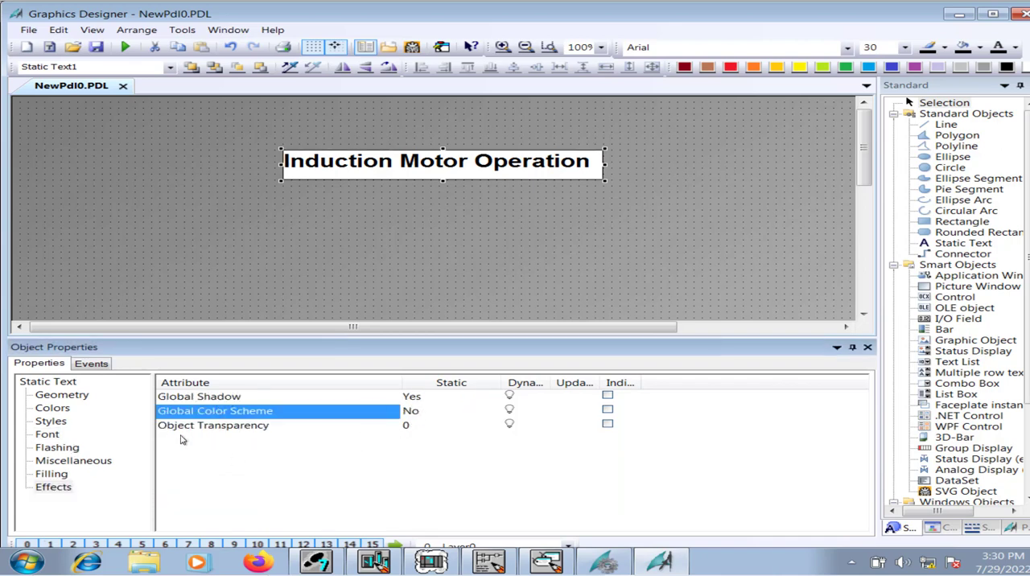
{"action": "left_click", "coordinate": [62, 412]}
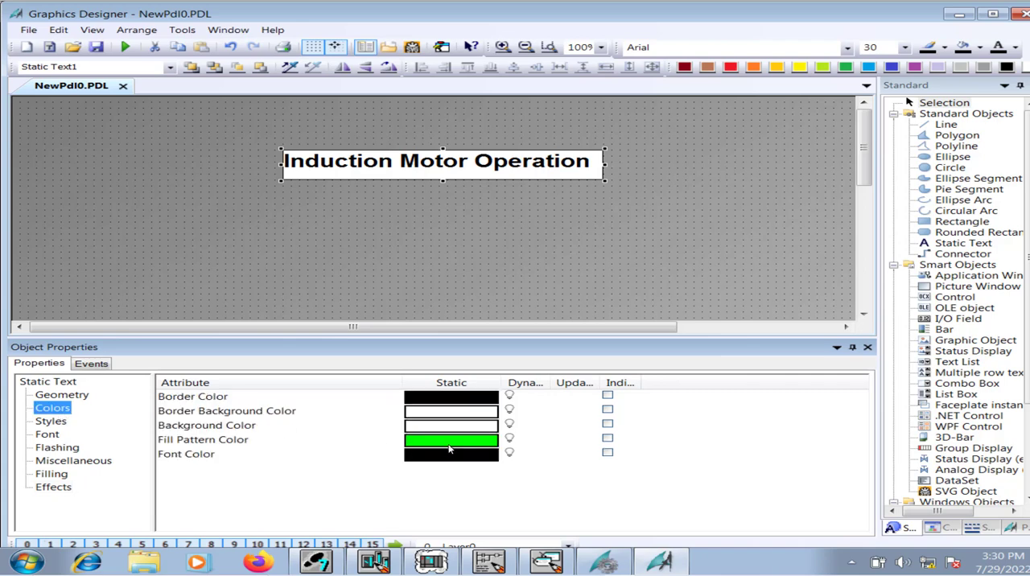
{"action": "double_click", "coordinate": [457, 427]}
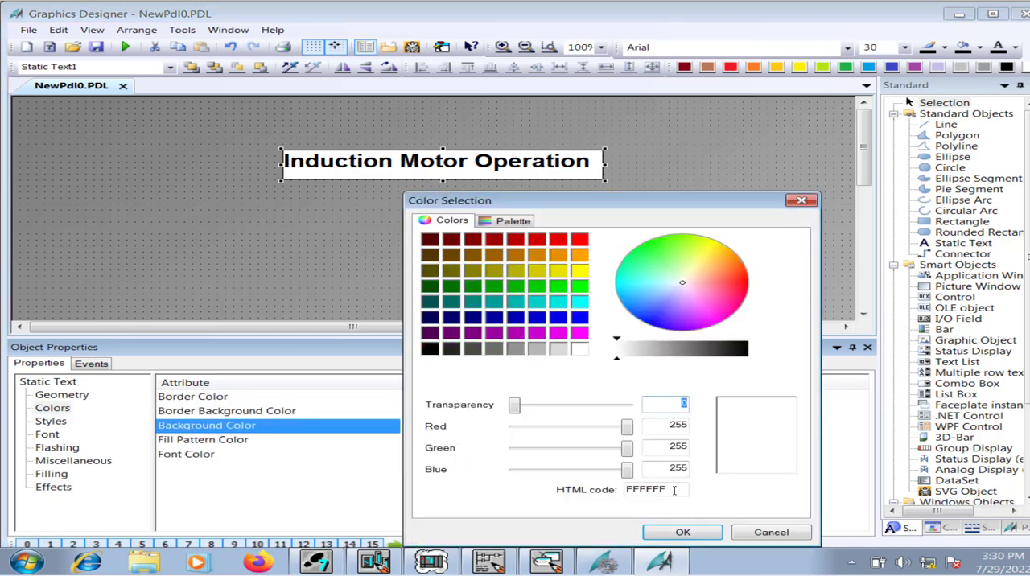
{"action": "left_click", "coordinate": [558, 348]}
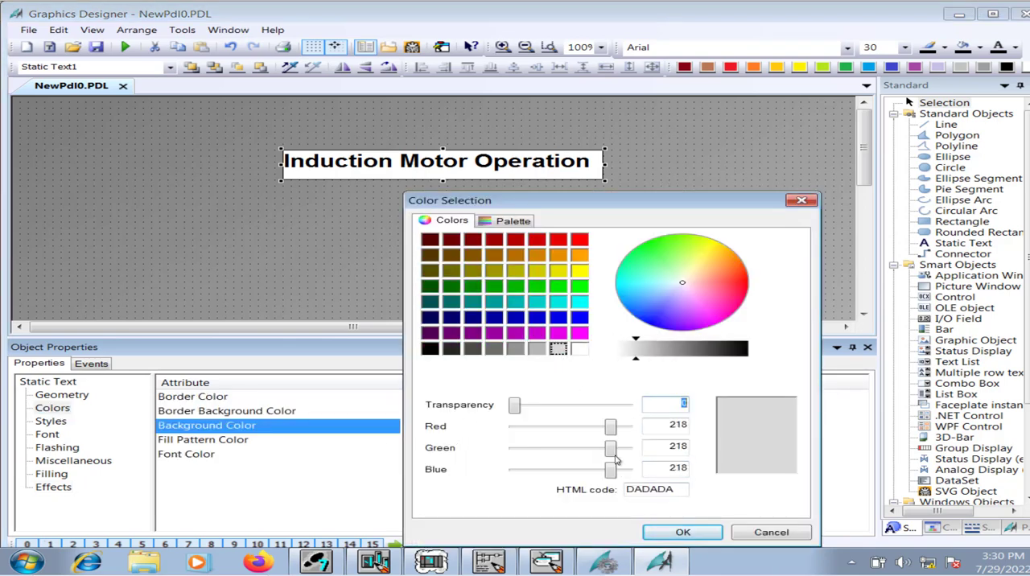
{"action": "double_click", "coordinate": [641, 490]}
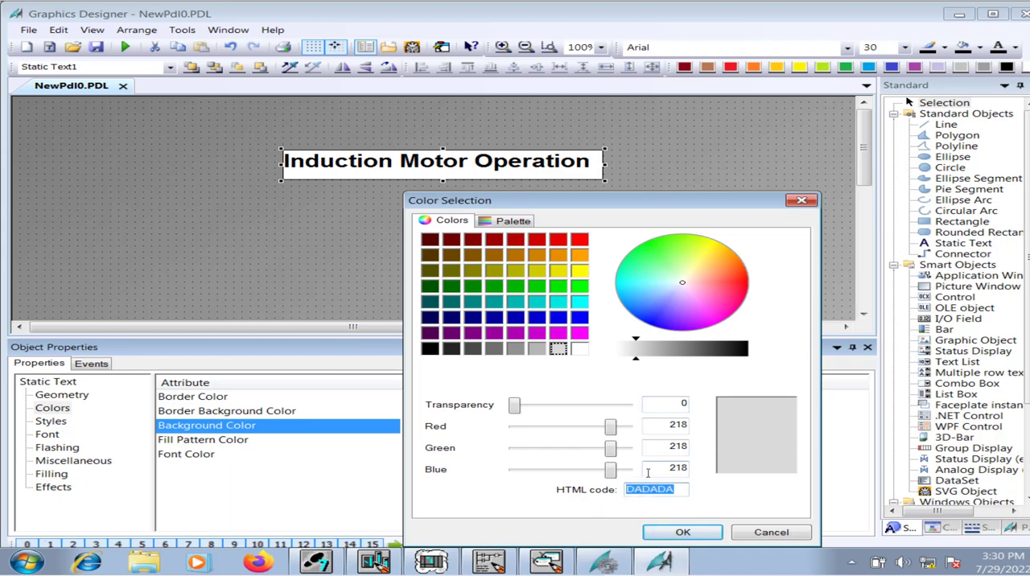
{"action": "left_click", "coordinate": [683, 532]}
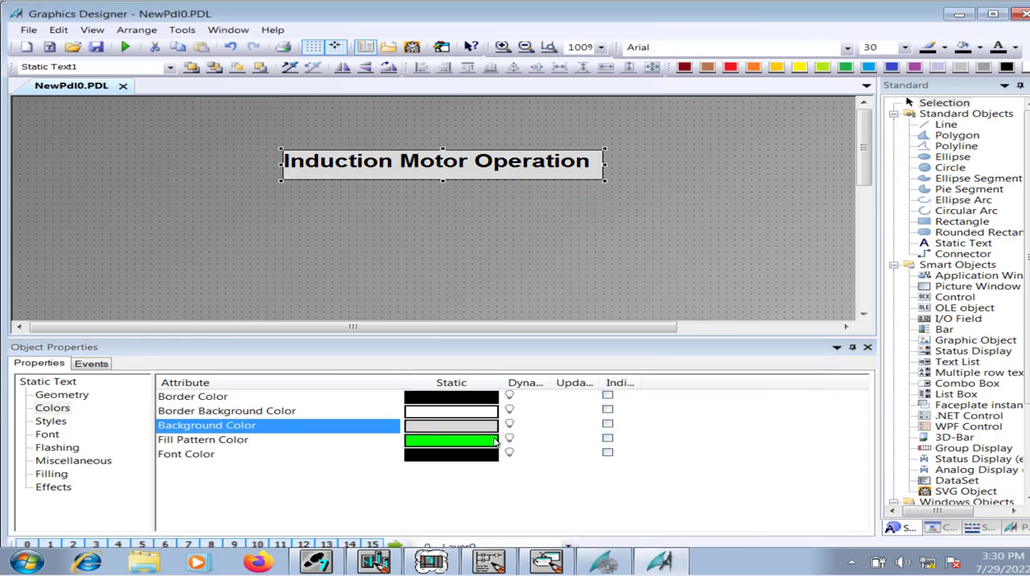
Set the title text's border color to light grey DADADA.
{"action": "left_click", "coordinate": [474, 401]}
{"action": "left_click", "coordinate": [475, 405]}
{"action": "left_click", "coordinate": [557, 348]}
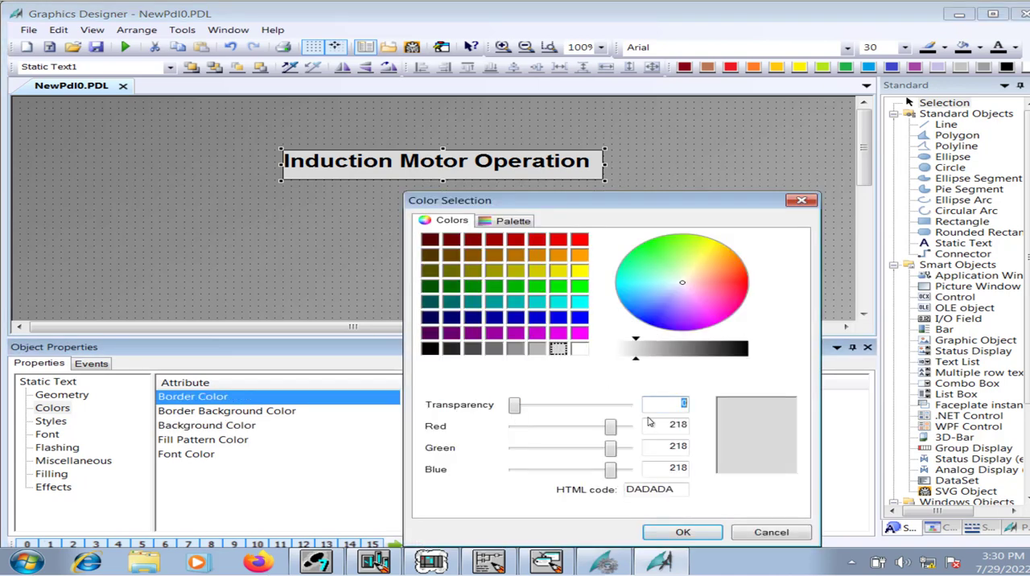
{"action": "left_click", "coordinate": [680, 534]}
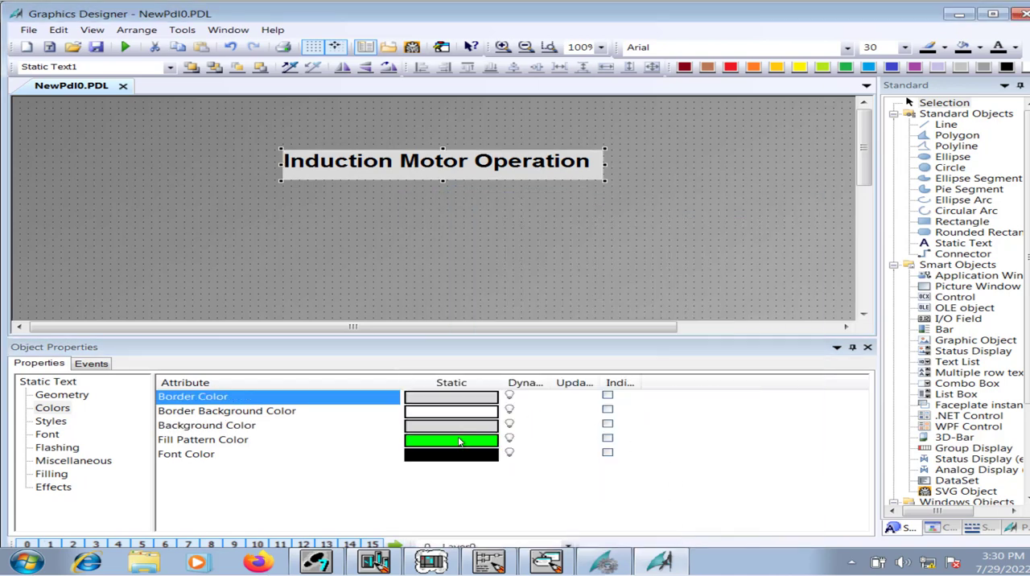
Set the title text's font color to blue 0000CE and deselect the text.
{"action": "left_click", "coordinate": [443, 443]}
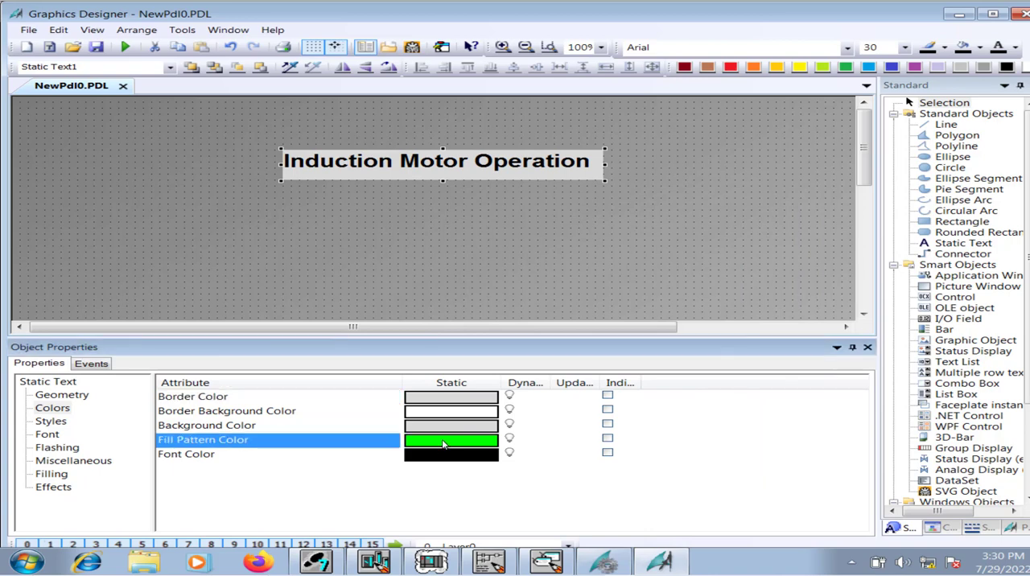
{"action": "left_click", "coordinate": [448, 456]}
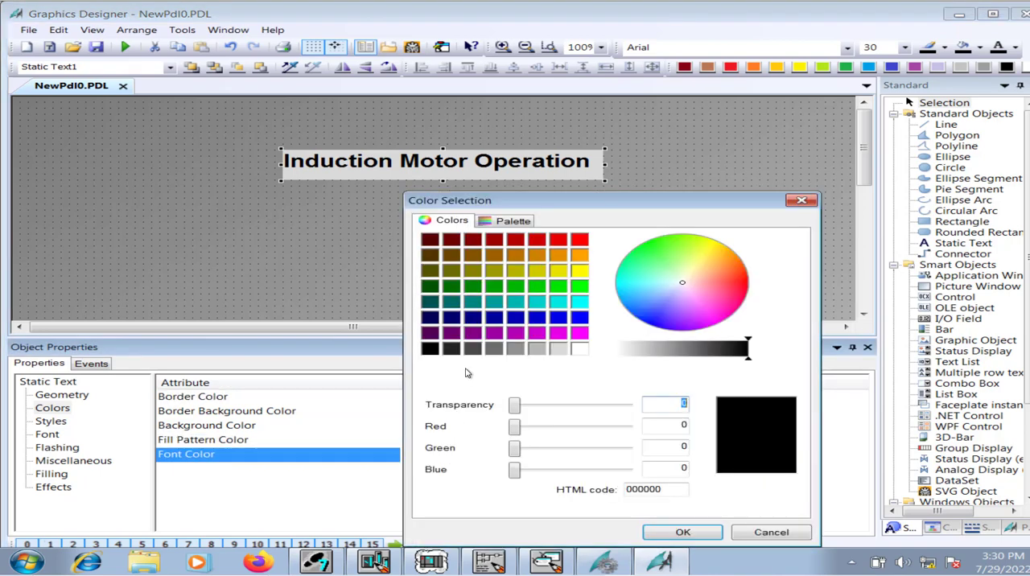
{"action": "left_click", "coordinate": [538, 321]}
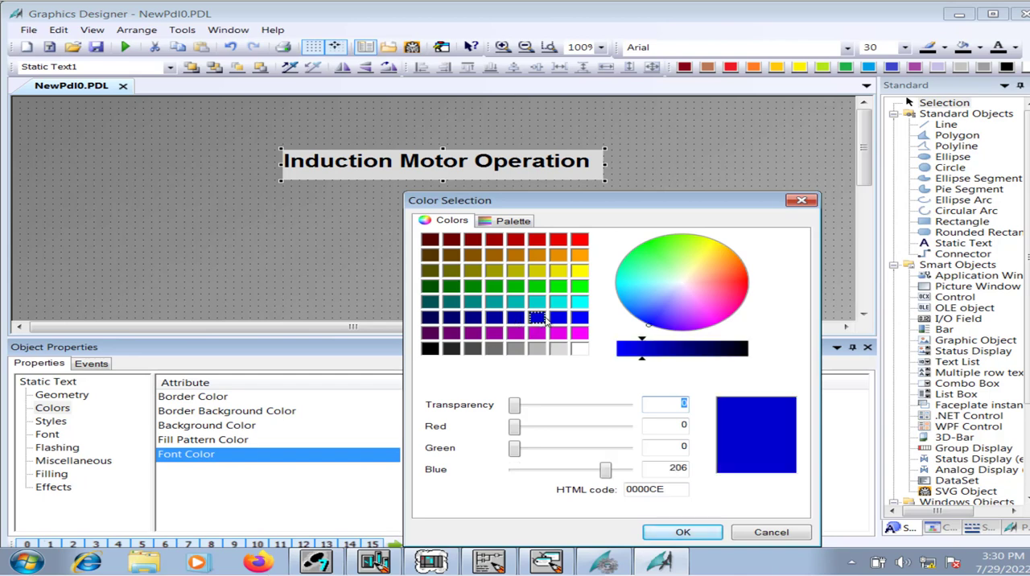
{"action": "left_click", "coordinate": [683, 532]}
{"action": "left_click", "coordinate": [386, 259]}
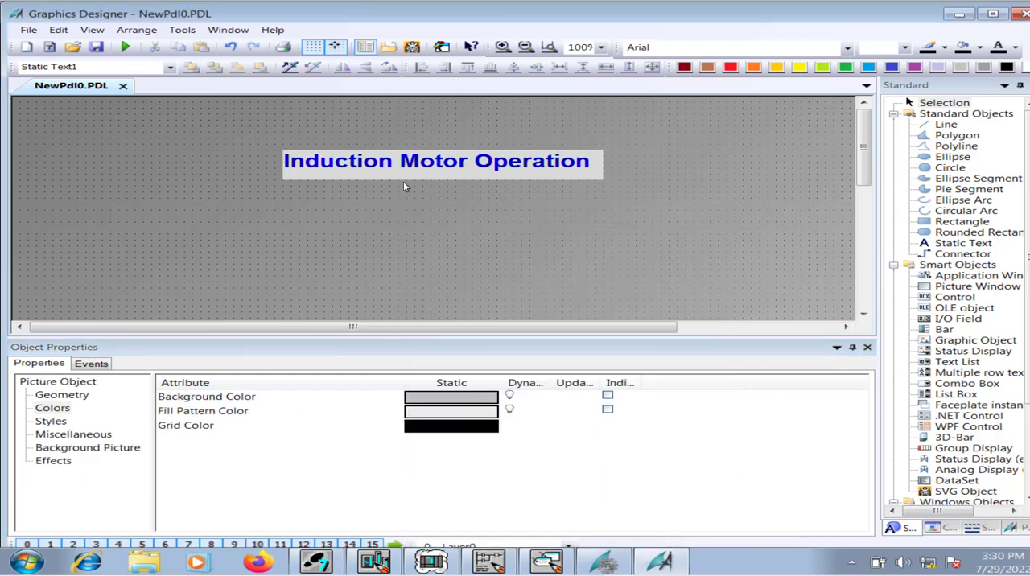
Set the title text's border background color to the same light grey as its background.
{"action": "left_click", "coordinate": [406, 172]}
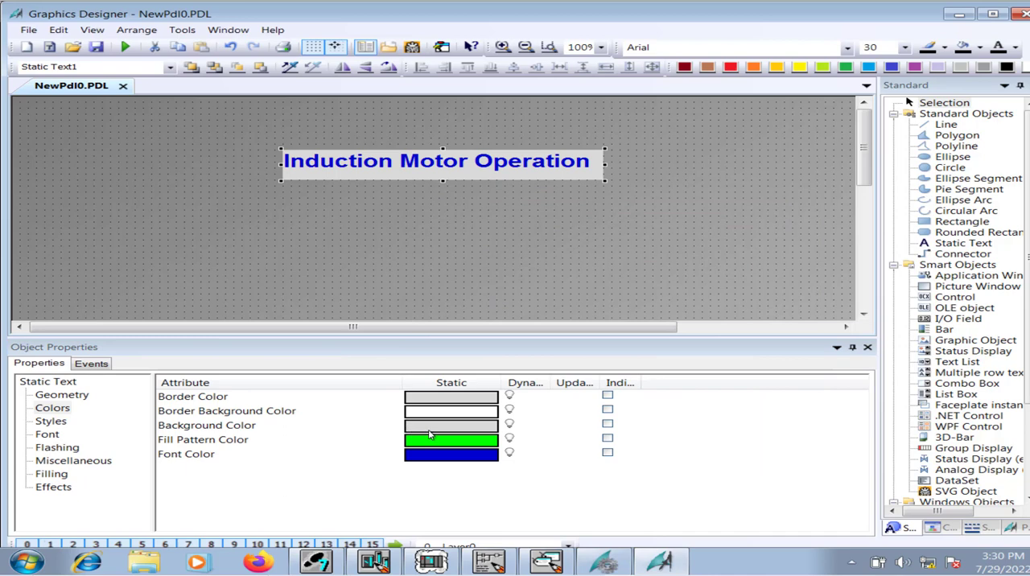
{"action": "double_click", "coordinate": [434, 412]}
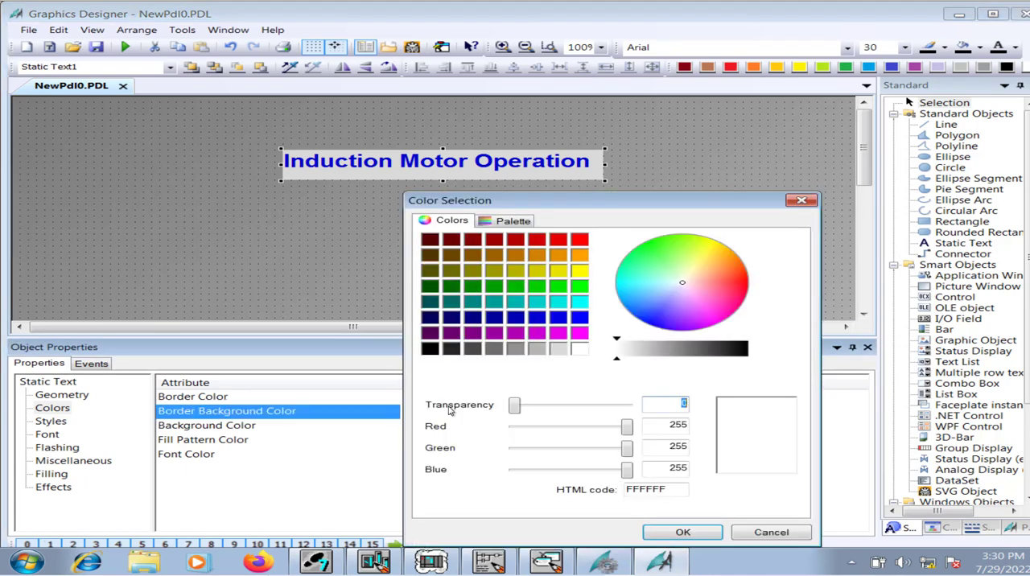
{"action": "left_click", "coordinate": [557, 348]}
{"action": "left_click", "coordinate": [675, 532]}
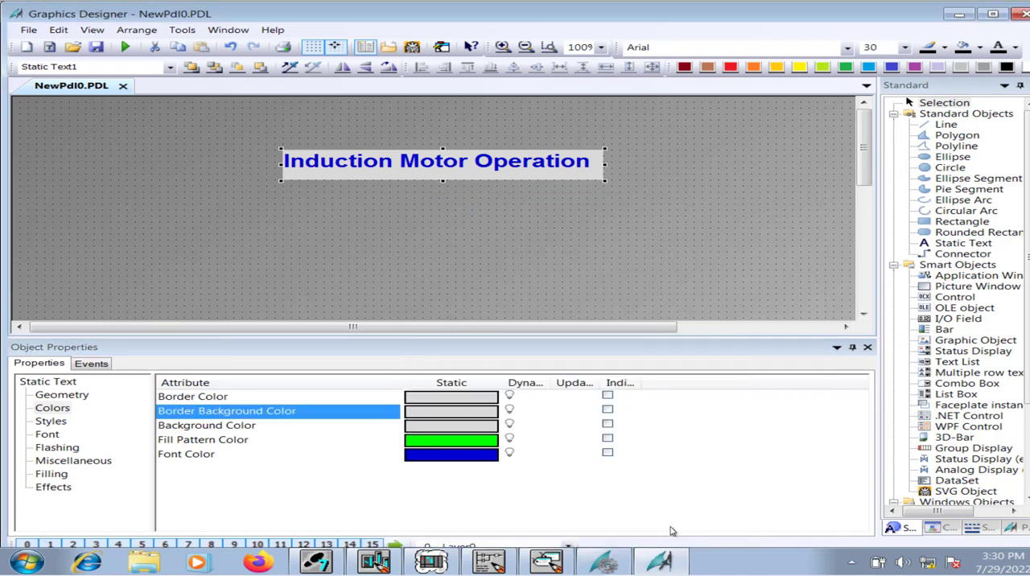
Switch the title text's Global Color Scheme to Yes.
{"action": "left_click", "coordinate": [74, 487]}
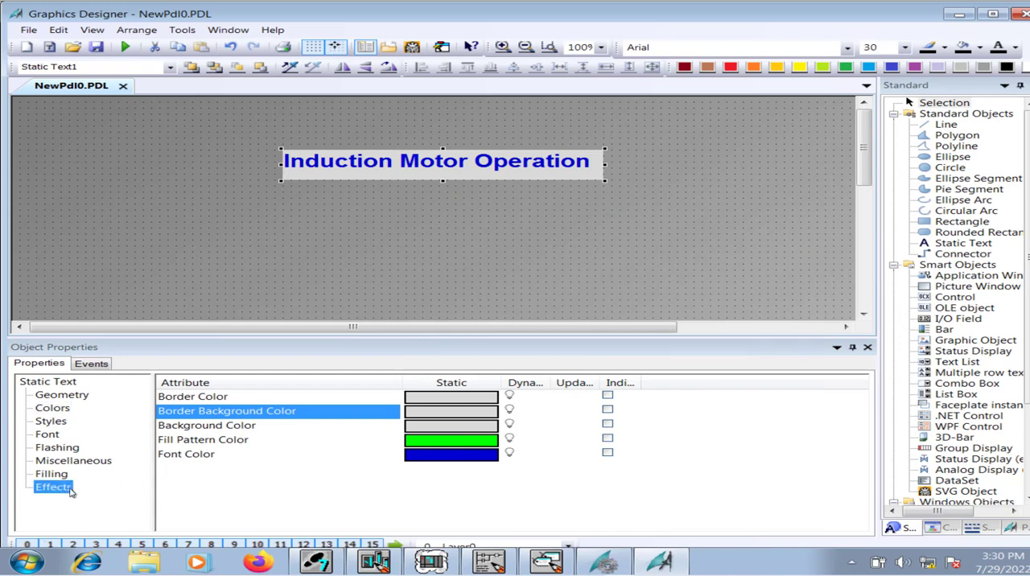
{"action": "double_click", "coordinate": [413, 415]}
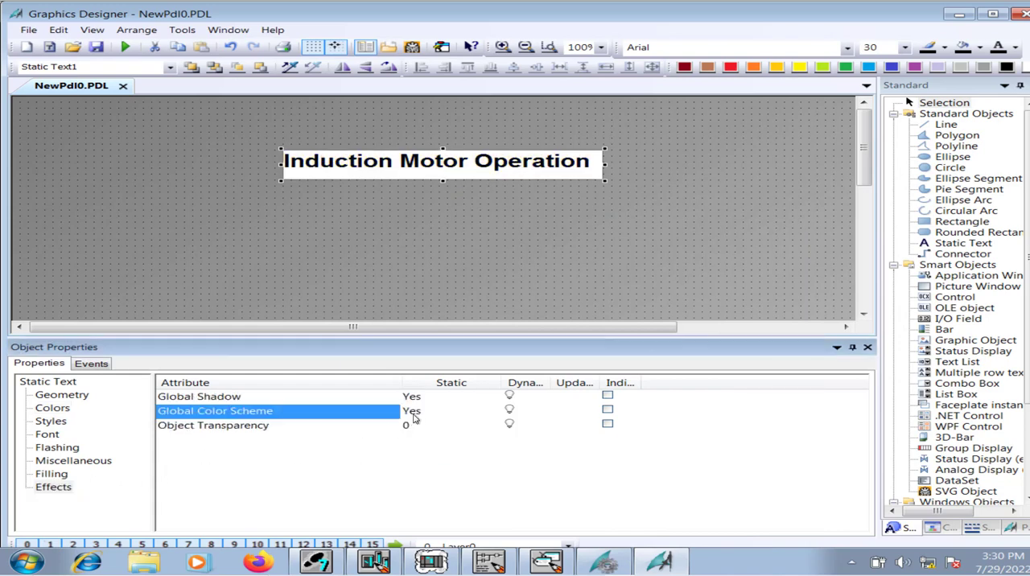
Switch the title text's Global Color Scheme to No and review its color attributes.
{"action": "double_click", "coordinate": [414, 415]}
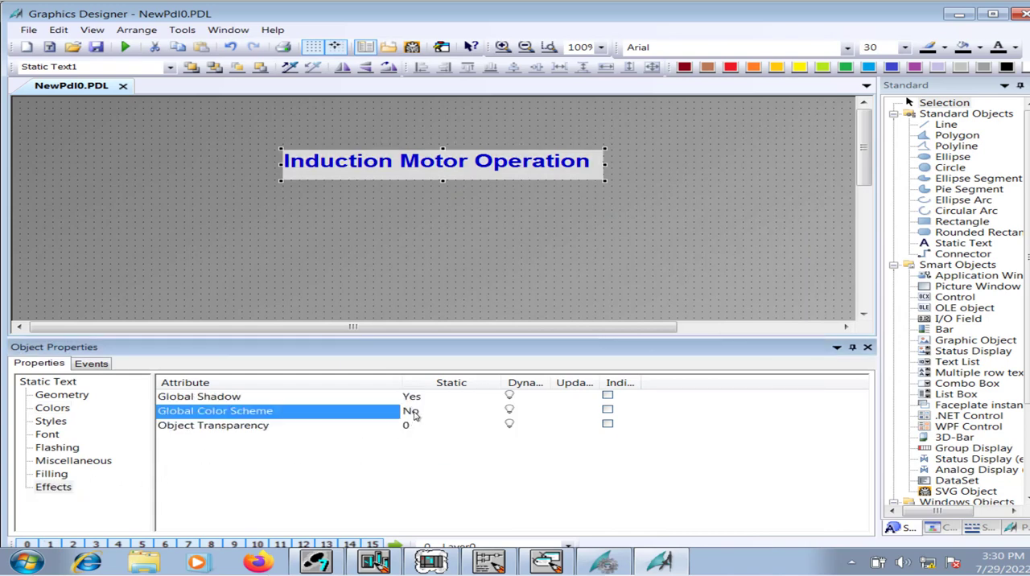
{"action": "left_click", "coordinate": [67, 409]}
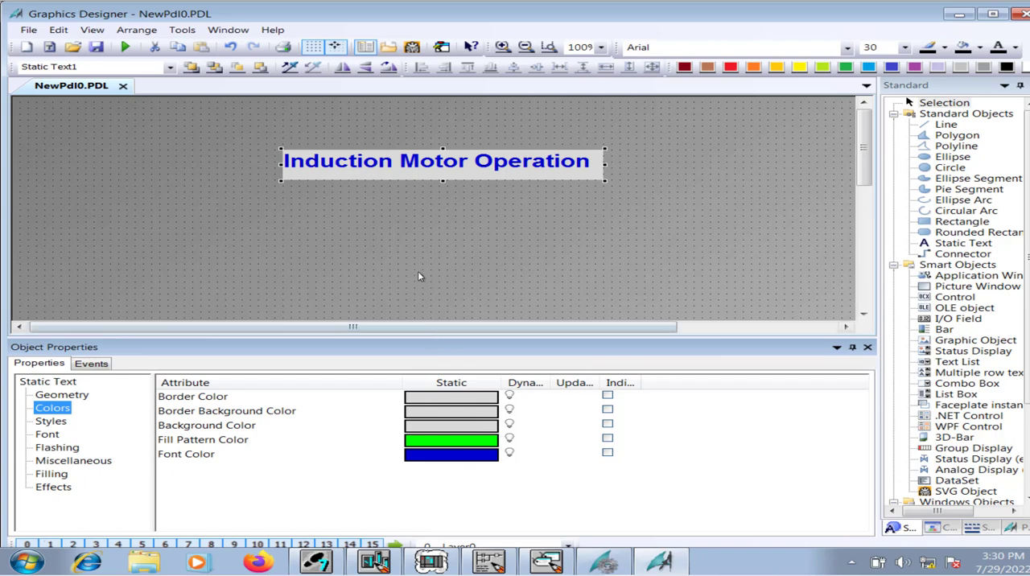
{"action": "left_click", "coordinate": [421, 242]}
Move the Induction Motor Operation title straight up closer to the picture's upper edge and deselect it.
{"action": "left_click_drag", "start_coordinate": [674, 336], "coordinate": [696, 448]}
{"action": "left_click", "coordinate": [438, 166]}
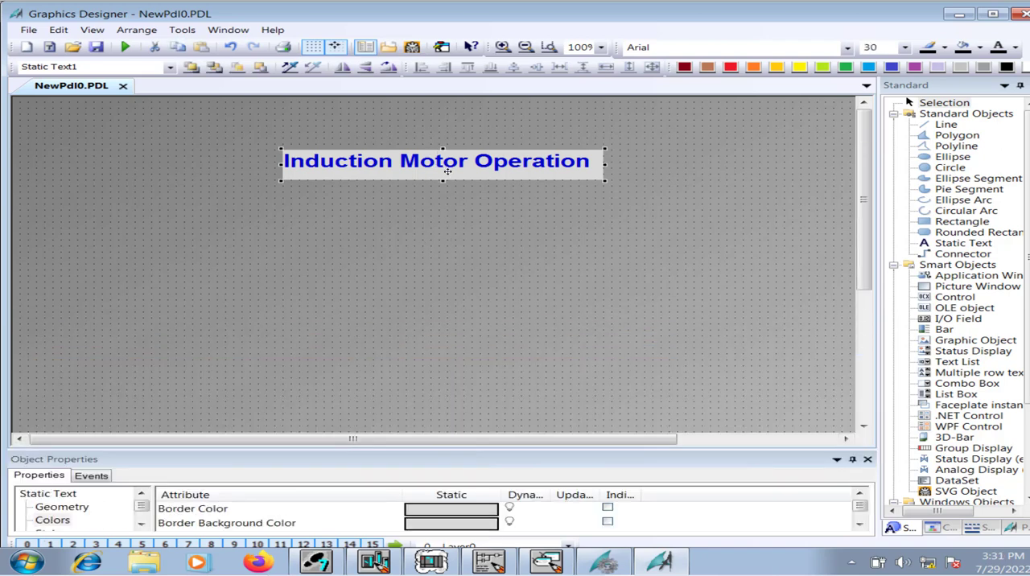
{"action": "left_click_drag", "start_coordinate": [450, 152], "coordinate": [449, 120]}
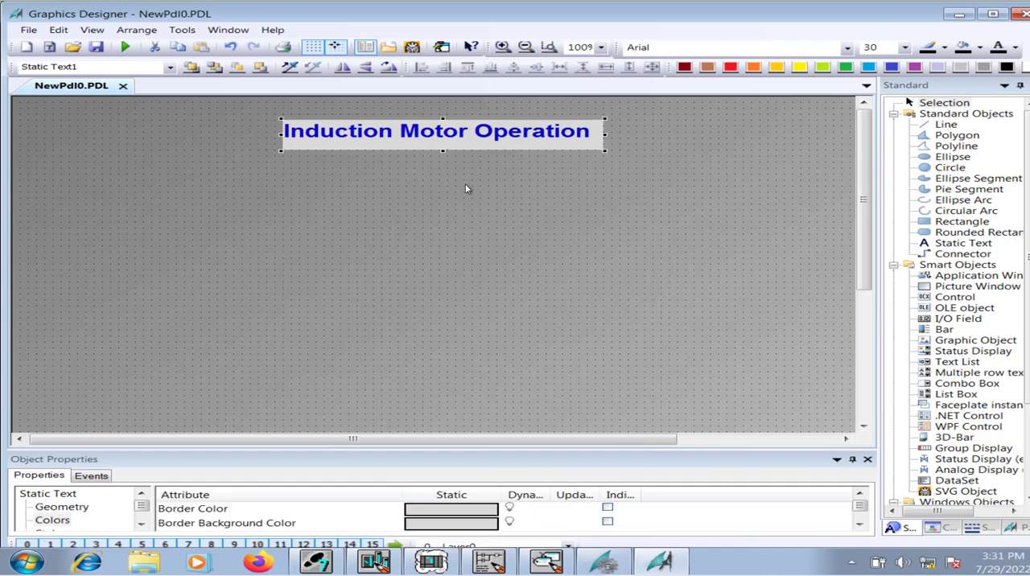
{"action": "left_click", "coordinate": [465, 186]}
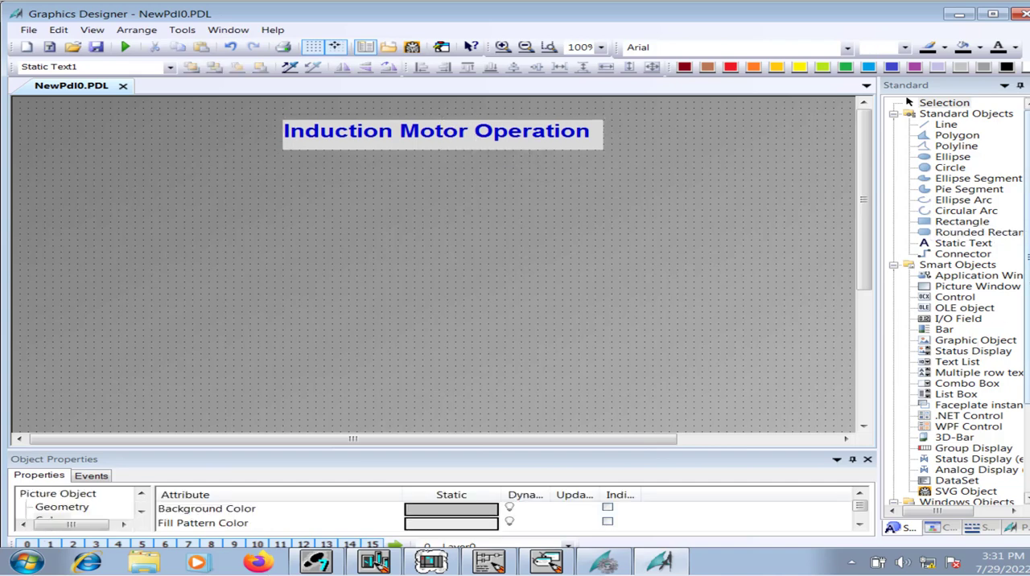
Insert a button below and to the left of the title and set its text to Start.
{"action": "left_click_drag", "start_coordinate": [1022, 298], "coordinate": [1027, 385]}
{"action": "left_click", "coordinate": [954, 395]}
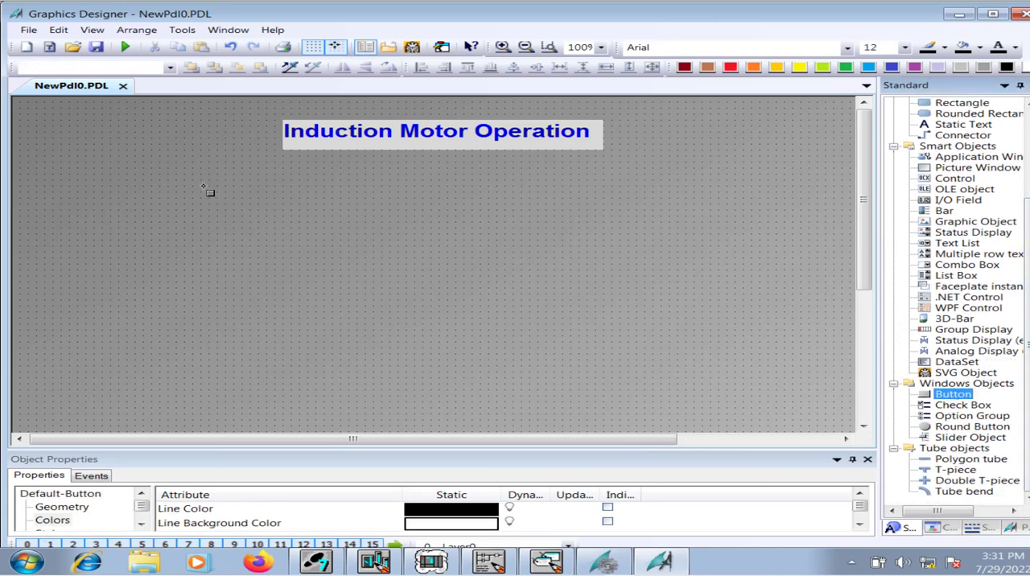
{"action": "left_click_drag", "start_coordinate": [193, 180], "coordinate": [263, 251]}
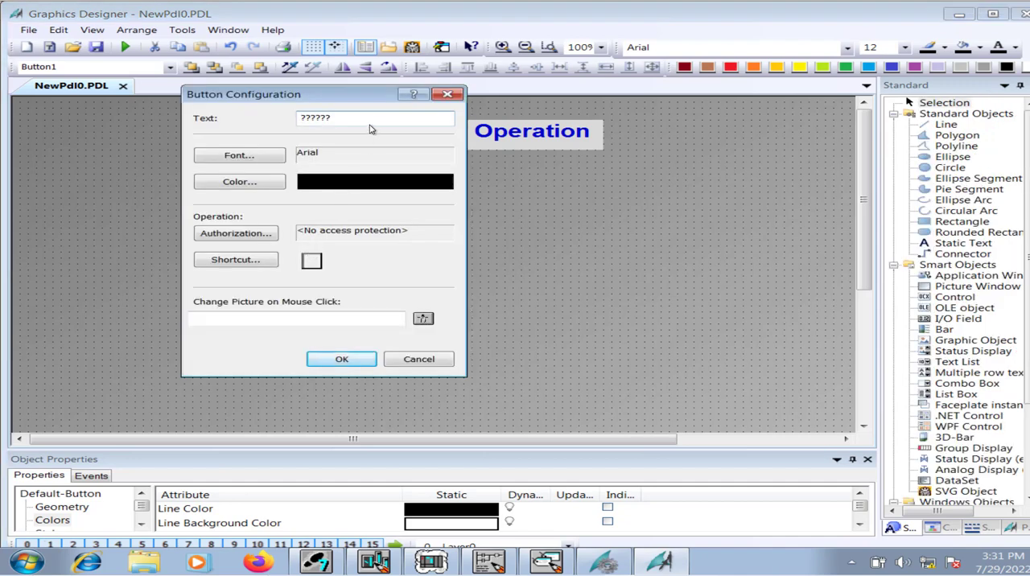
{"action": "left_click_drag", "start_coordinate": [370, 120], "coordinate": [274, 117]}
{"action": "type", "text": "Start"}
{"action": "key", "text": "Return"}
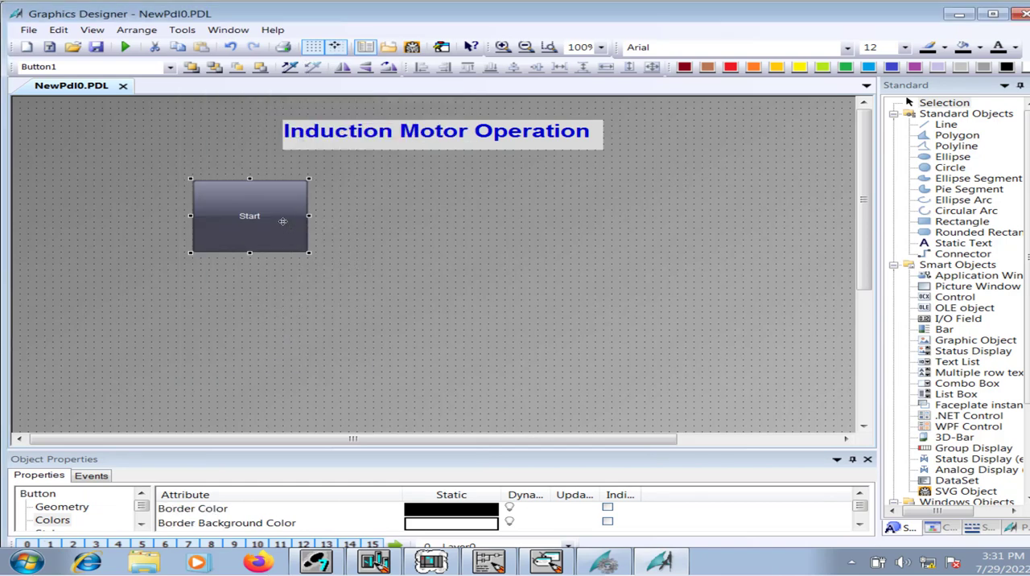
Paste a copy of the Start button, place it level to the right of the original, and set the copy's text to Stop.
{"action": "key", "text": "ctrl+v"}
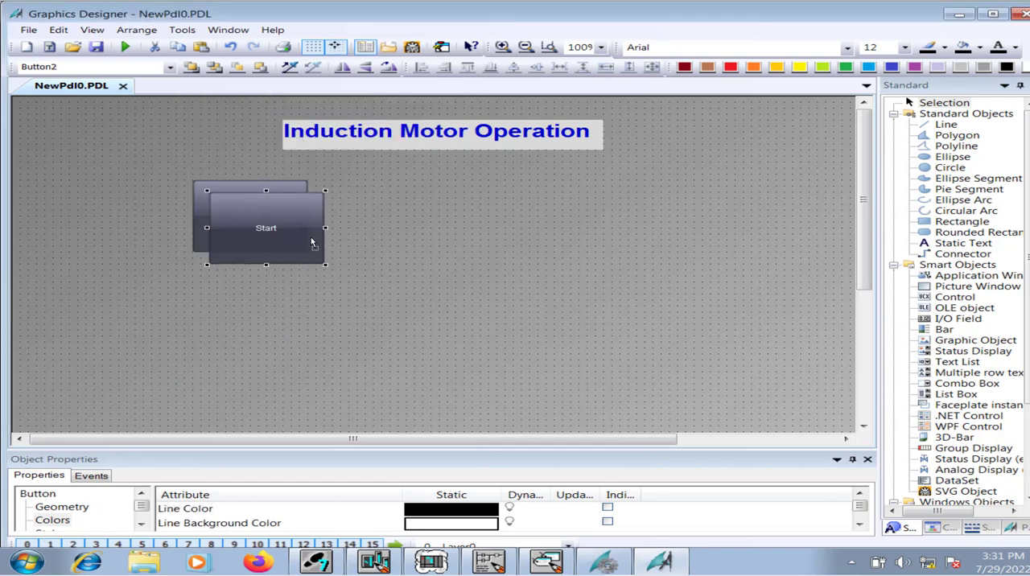
{"action": "left_click_drag", "start_coordinate": [444, 223], "coordinate": [445, 223]}
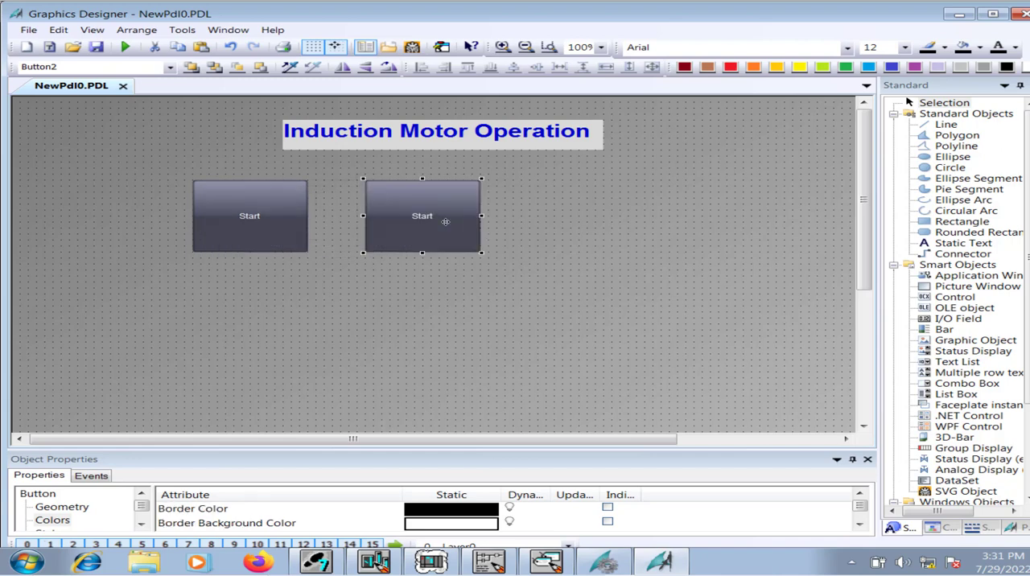
{"action": "right_click", "coordinate": [432, 218]}
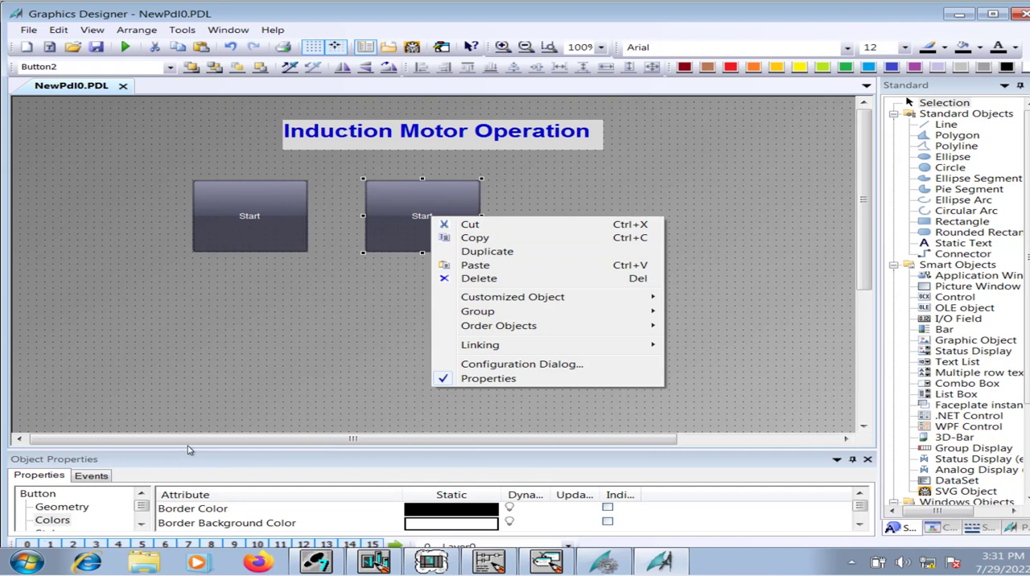
{"action": "left_click_drag", "start_coordinate": [191, 450], "coordinate": [220, 349]}
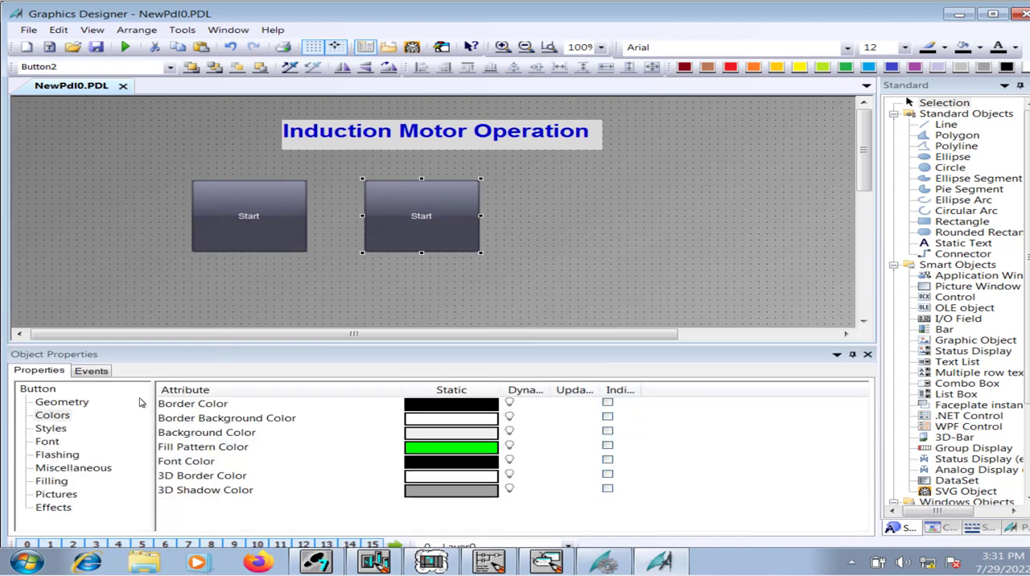
{"action": "left_click", "coordinate": [46, 441]}
{"action": "left_click", "coordinate": [431, 403]}
{"action": "left_click", "coordinate": [433, 403]}
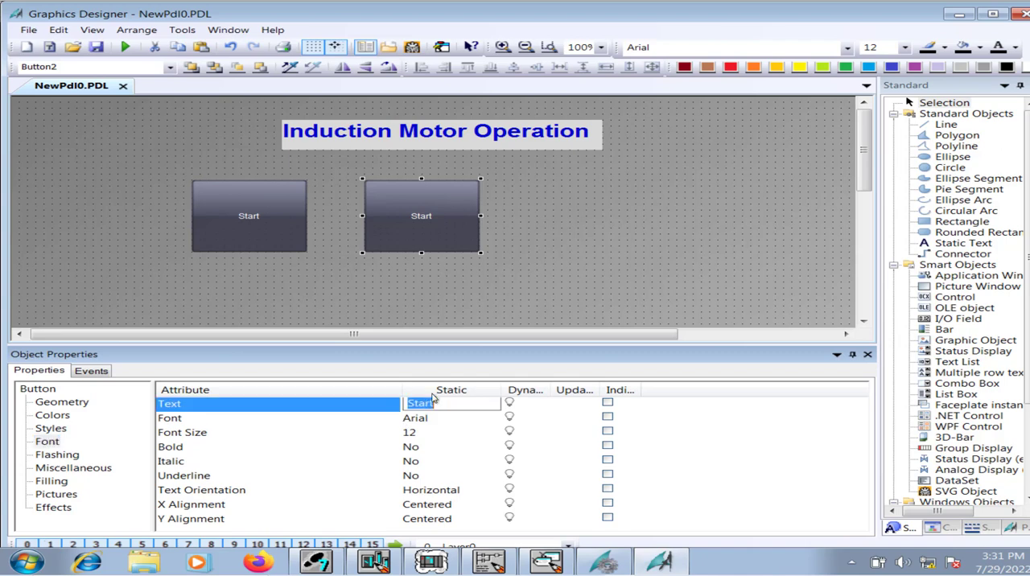
{"action": "type", "text": "Stop"}
{"action": "key", "text": "Return"}
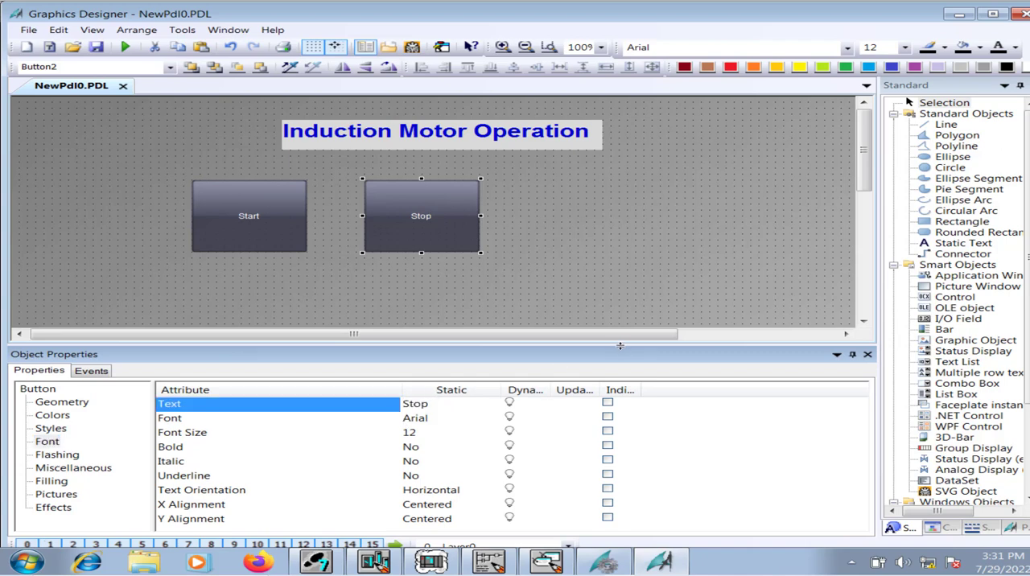
{"action": "left_click_drag", "start_coordinate": [621, 351], "coordinate": [621, 490]}
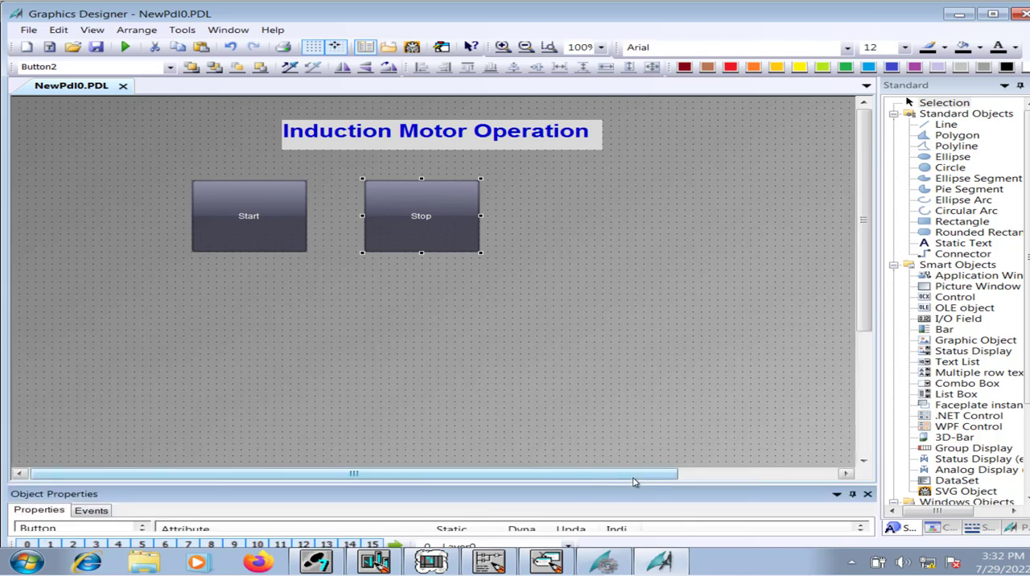
{"action": "left_click", "coordinate": [518, 340]}
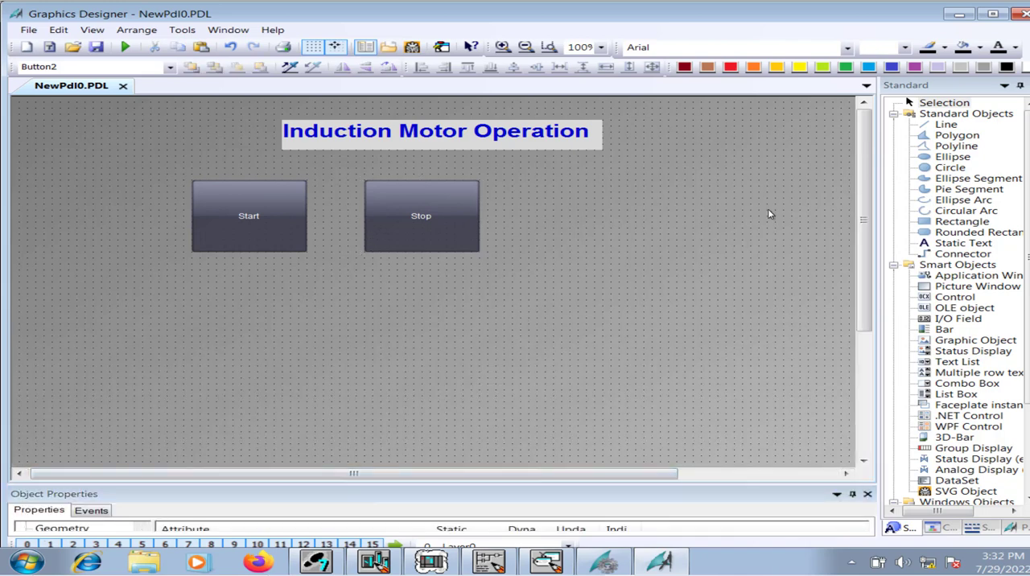
Shrink the Start button slightly in width and height from its lower-right corner.
{"action": "left_click_drag", "start_coordinate": [860, 232], "coordinate": [861, 230]}
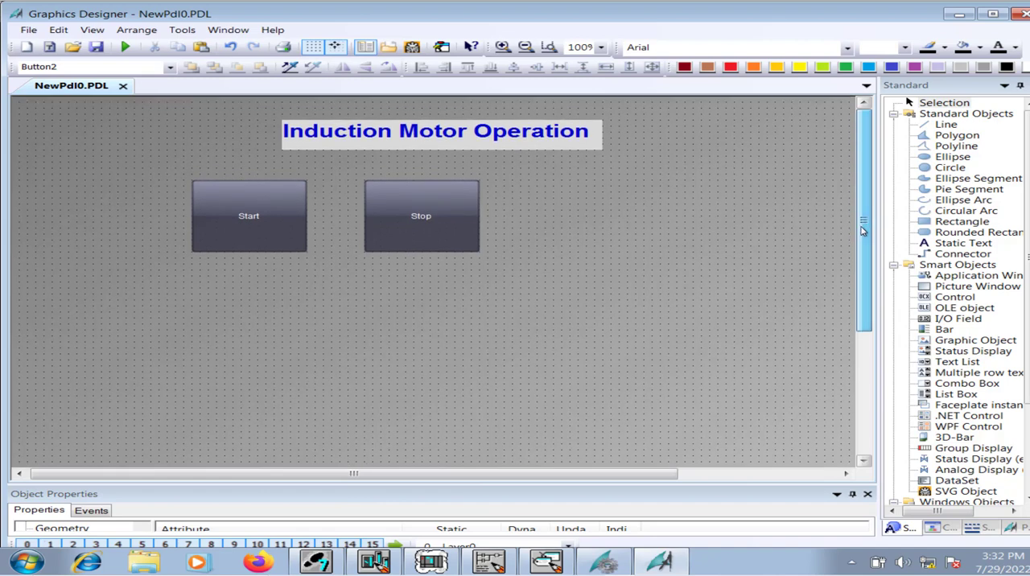
{"action": "left_click", "coordinate": [262, 232]}
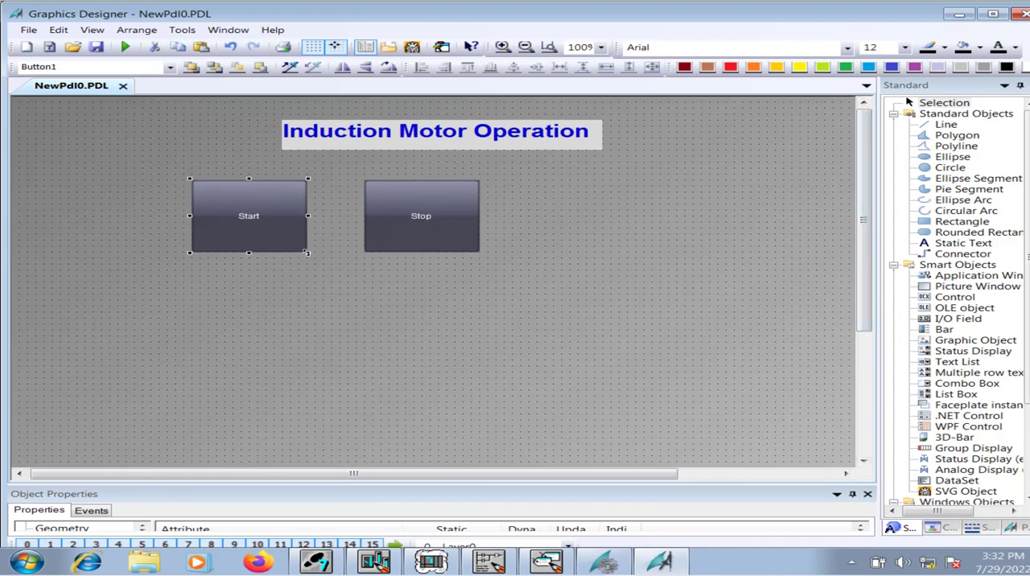
{"action": "mouse_move", "coordinate": [308, 252]}
{"action": "left_mouse_down"}
{"action": "mouse_move", "coordinate": [282, 235]}
{"action": "mouse_move", "coordinate": [291, 241]}
{"action": "left_mouse_up"}
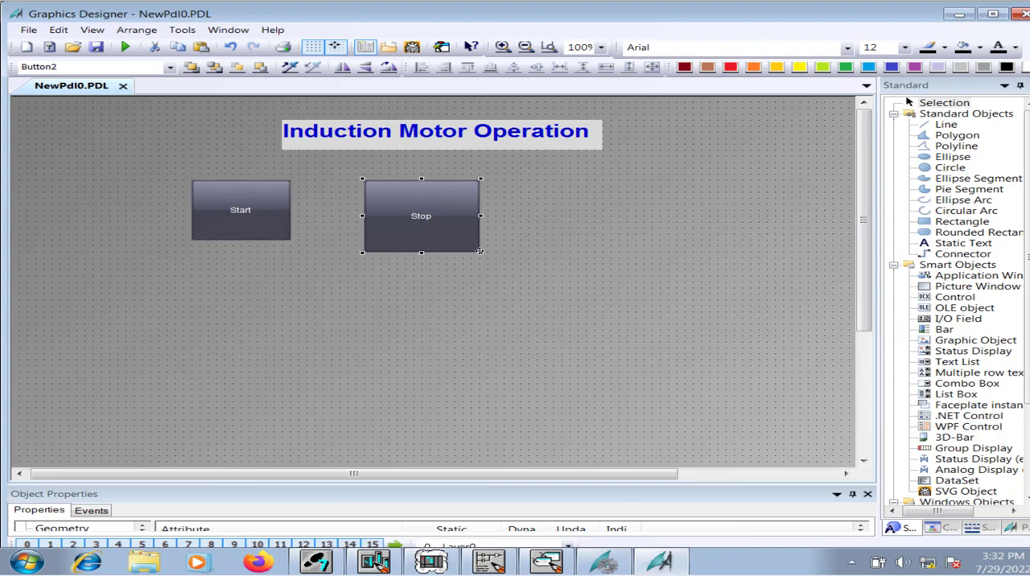
Shrink the Stop button and move it closer to the Start button, and delete the Stop button.
{"action": "left_click_drag", "start_coordinate": [481, 252], "coordinate": [386, 225]}
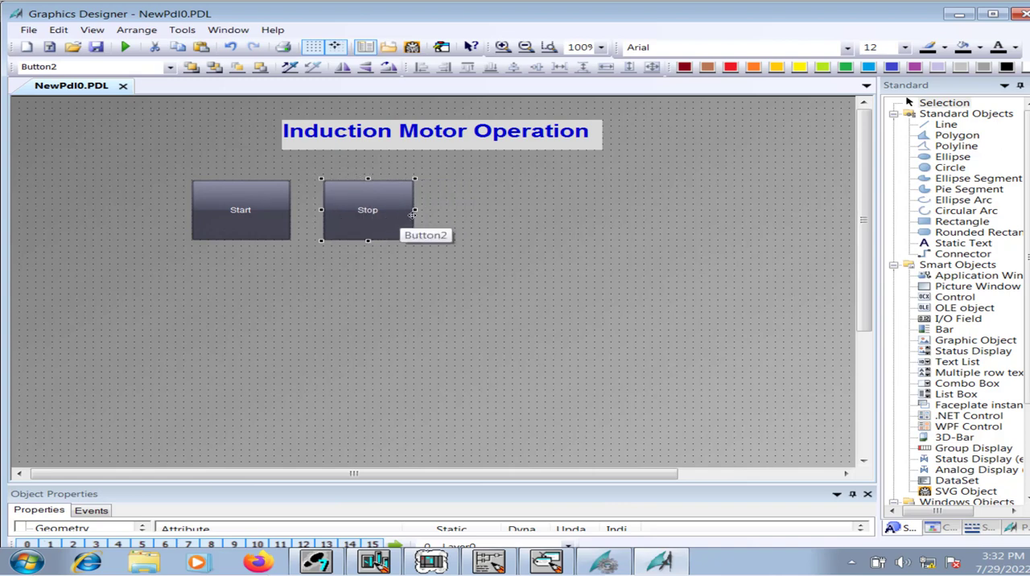
{"action": "key", "text": "Delete"}
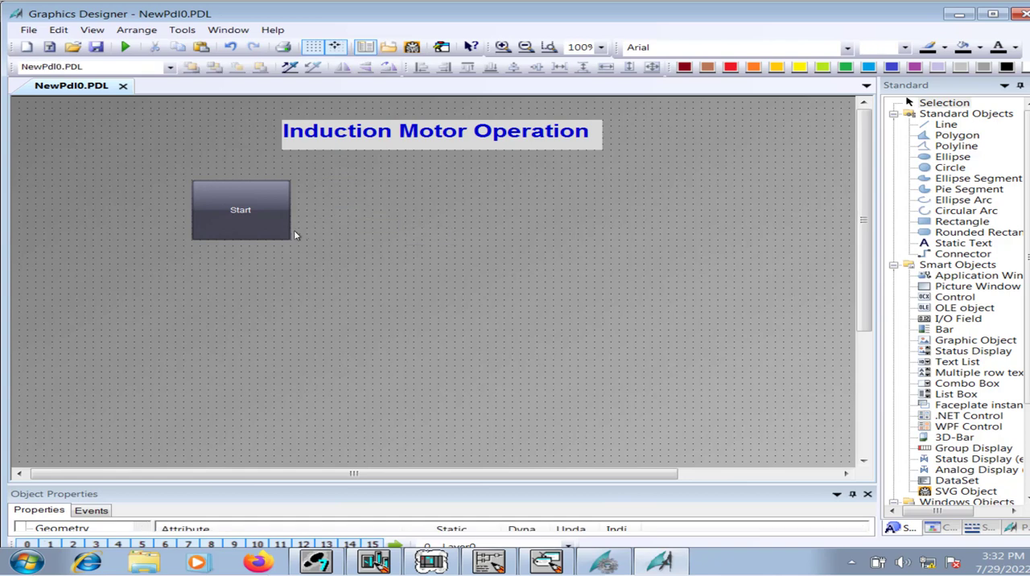
Set the Start button's font size to 20 and make its text bold.
{"action": "left_click", "coordinate": [271, 216]}
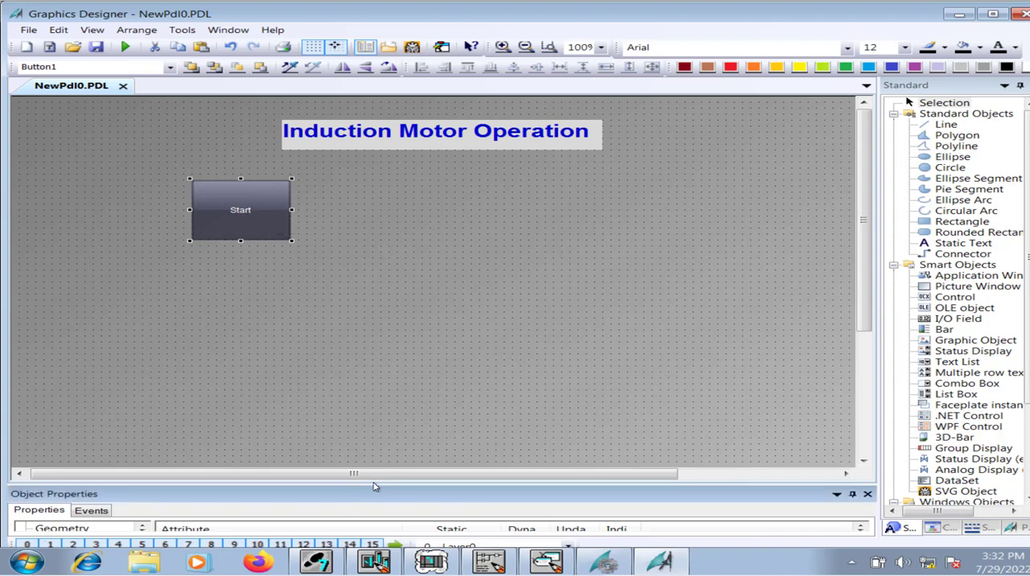
{"action": "left_click_drag", "start_coordinate": [375, 483], "coordinate": [390, 323]}
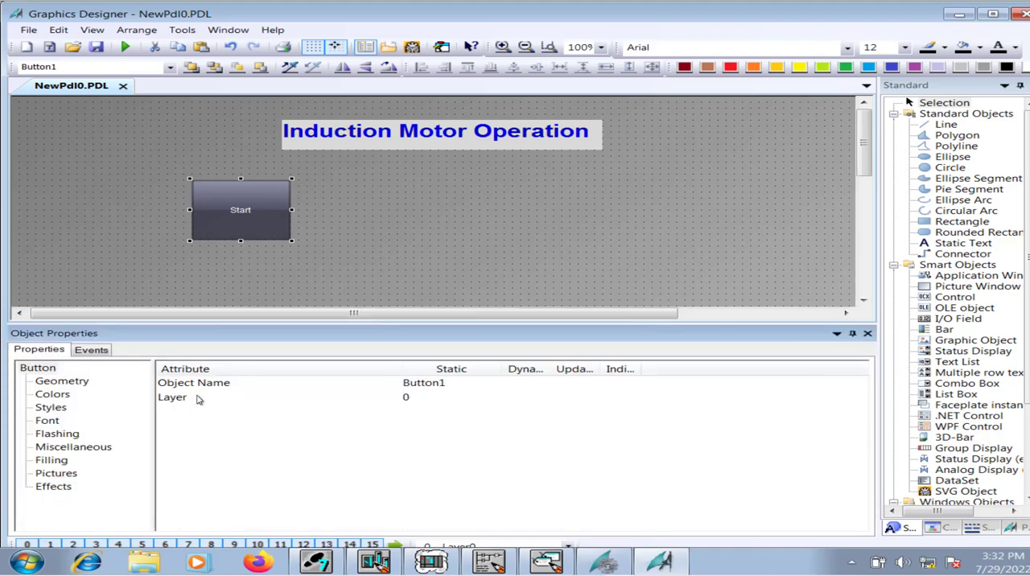
{"action": "left_click", "coordinate": [55, 421]}
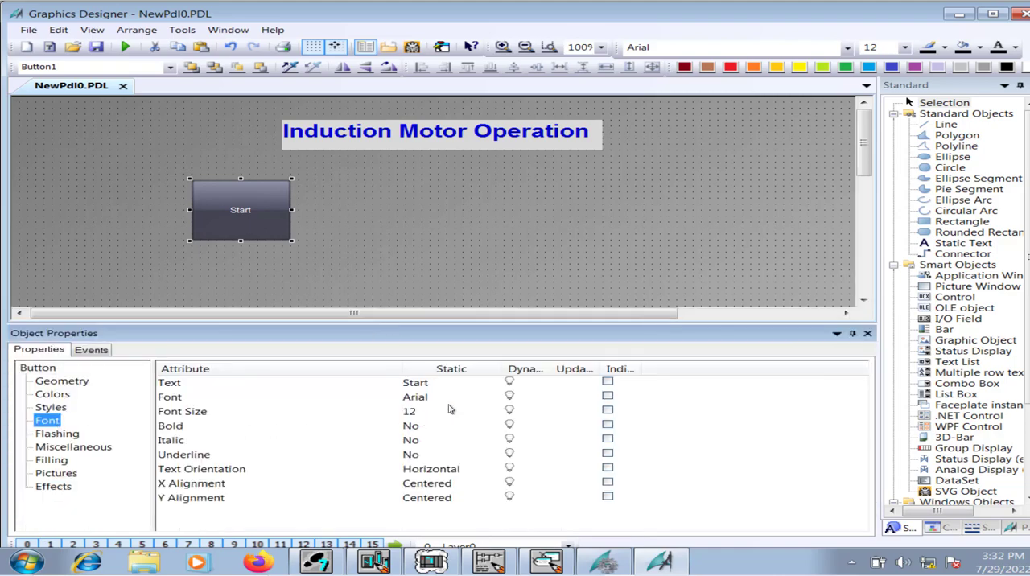
{"action": "left_click", "coordinate": [412, 412]}
{"action": "left_click", "coordinate": [427, 410]}
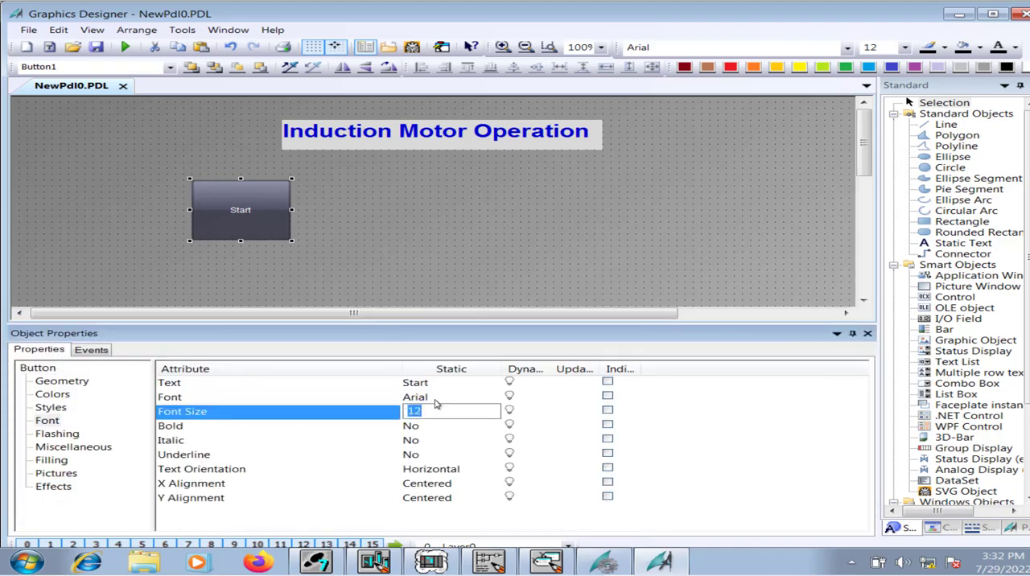
{"action": "type", "text": "20"}
{"action": "key", "text": "Return"}
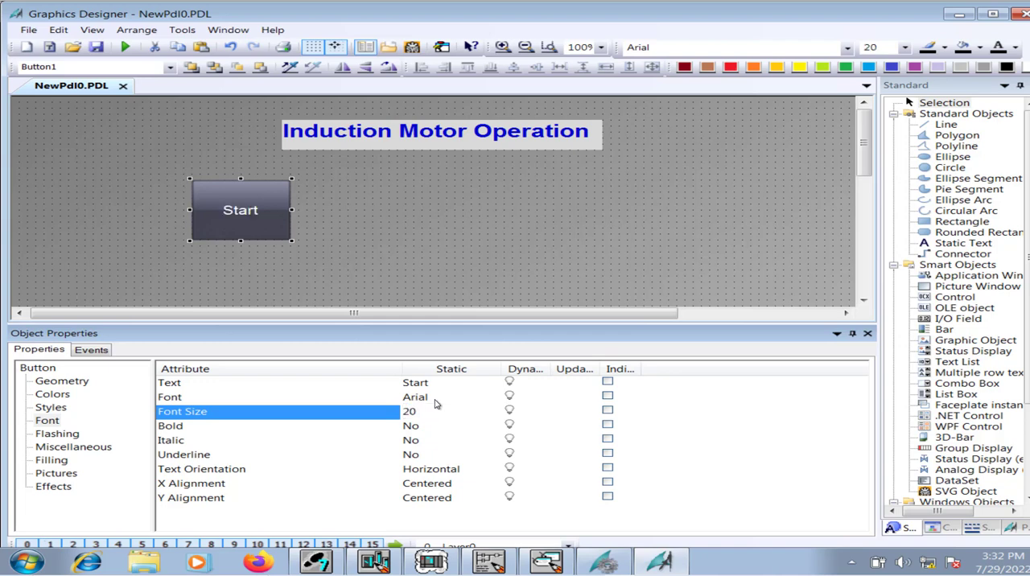
{"action": "double_click", "coordinate": [428, 429]}
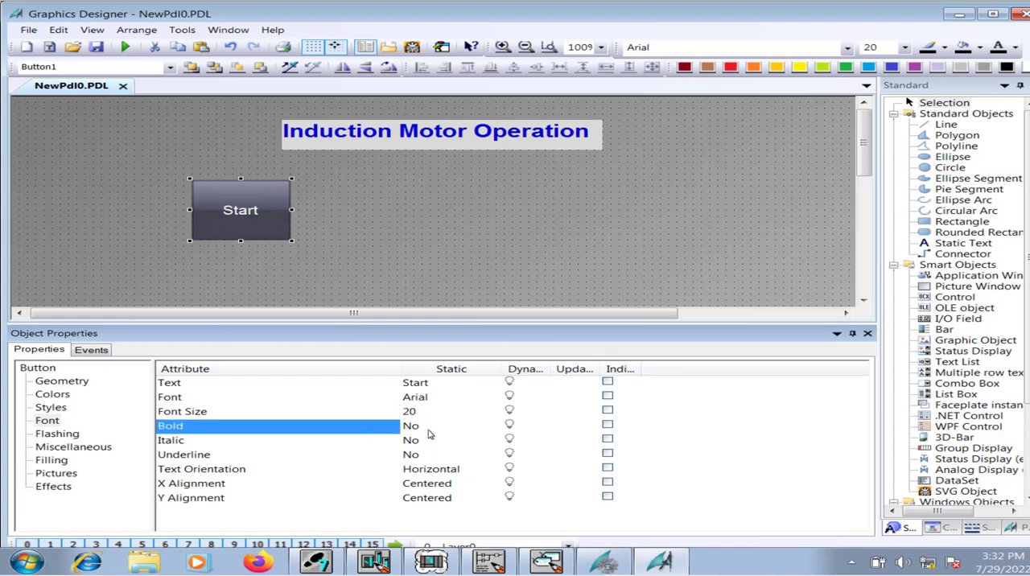
Set the Start button's font size to 25 and deselect the button.
{"action": "double_click", "coordinate": [425, 412]}
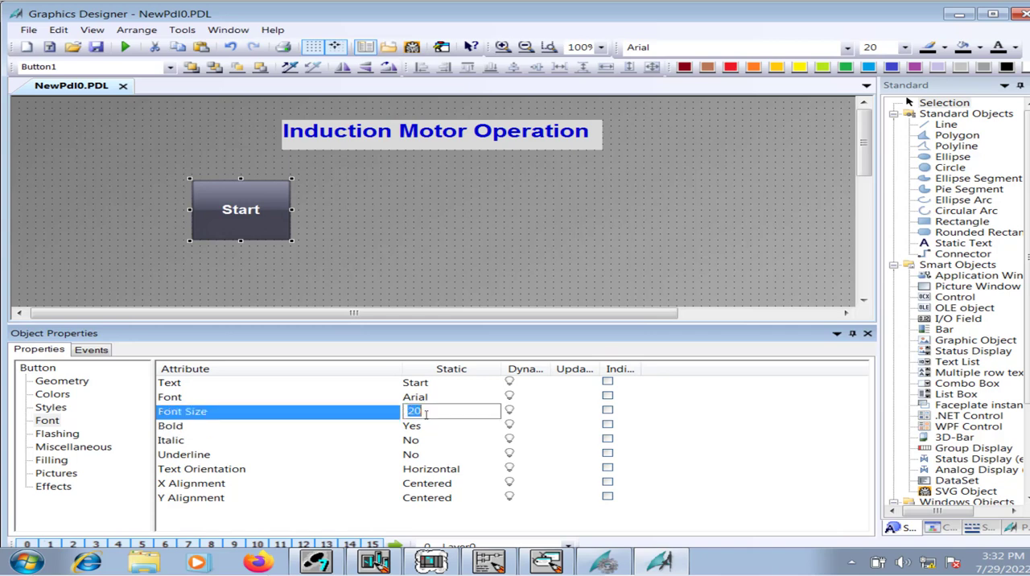
{"action": "type", "text": "25"}
{"action": "key", "text": "Return"}
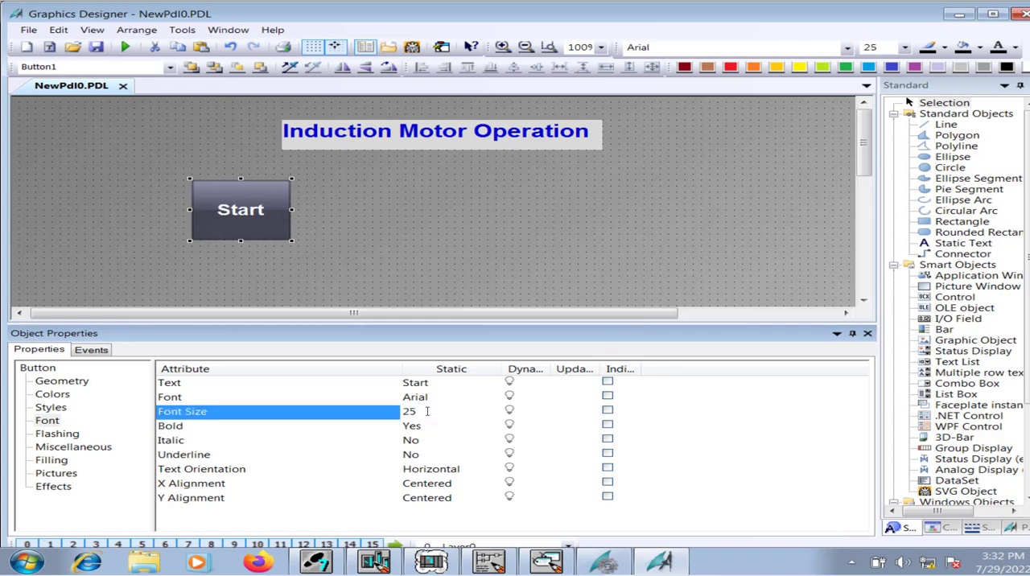
{"action": "left_click", "coordinate": [382, 241]}
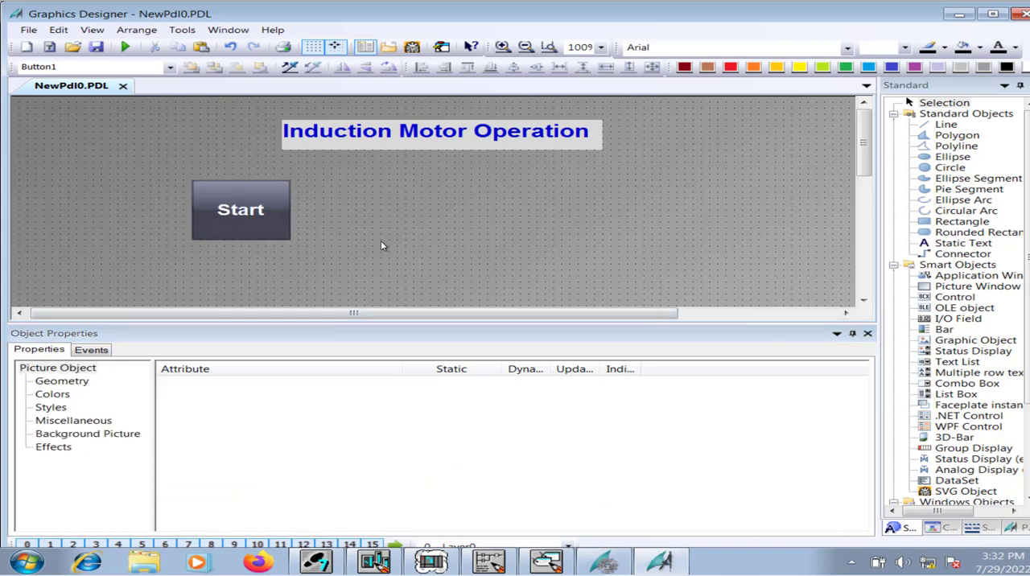
Show the Start button's object properties in an enlarged pane and bring up the action choices for its Press Left mouse event.
{"action": "left_click_drag", "start_coordinate": [427, 322], "coordinate": [450, 455]}
{"action": "right_click", "coordinate": [238, 228]}
{"action": "left_click", "coordinate": [306, 380]}
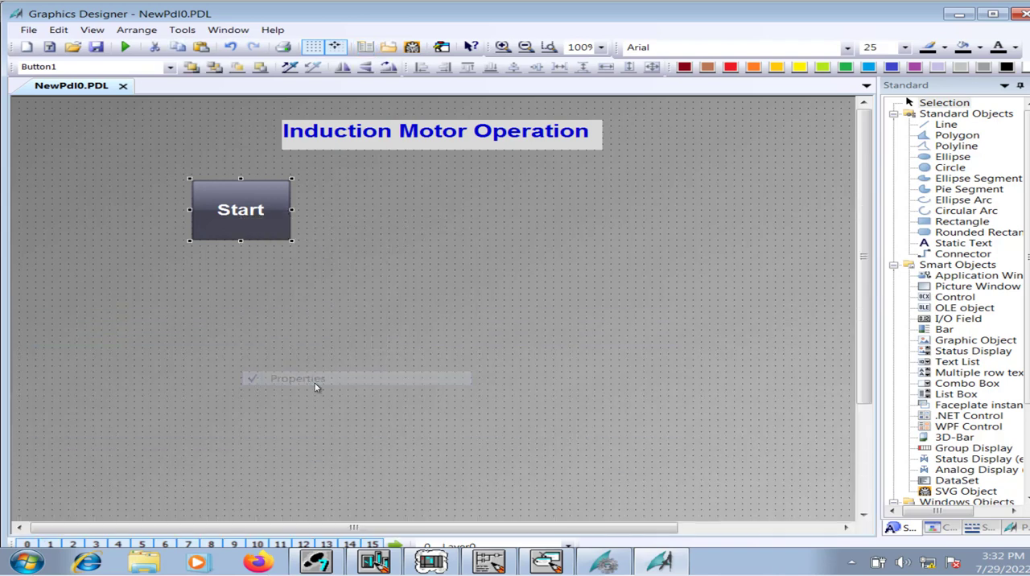
{"action": "right_click", "coordinate": [245, 207]}
{"action": "left_click", "coordinate": [322, 372]}
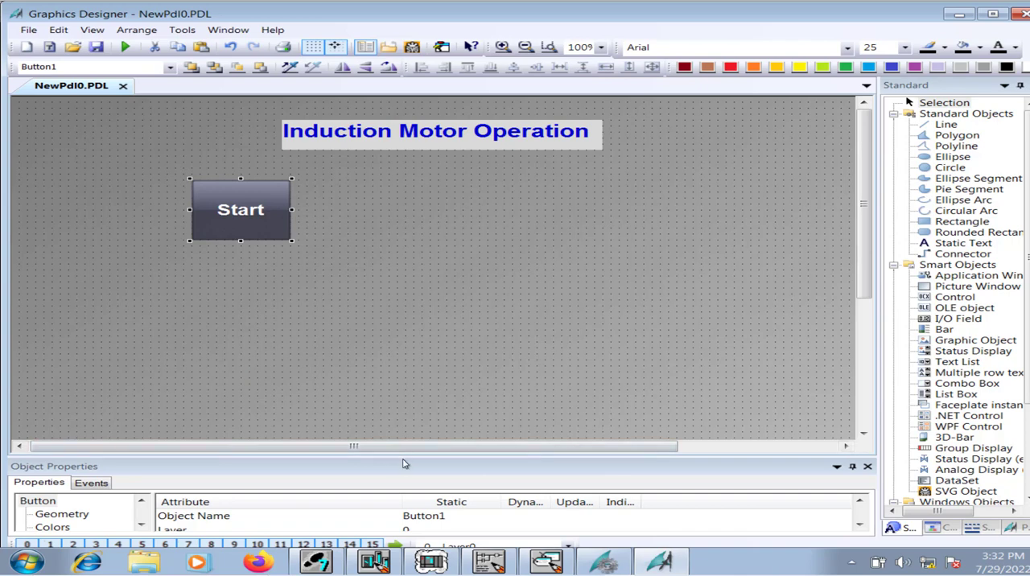
{"action": "left_click_drag", "start_coordinate": [407, 460], "coordinate": [414, 336]}
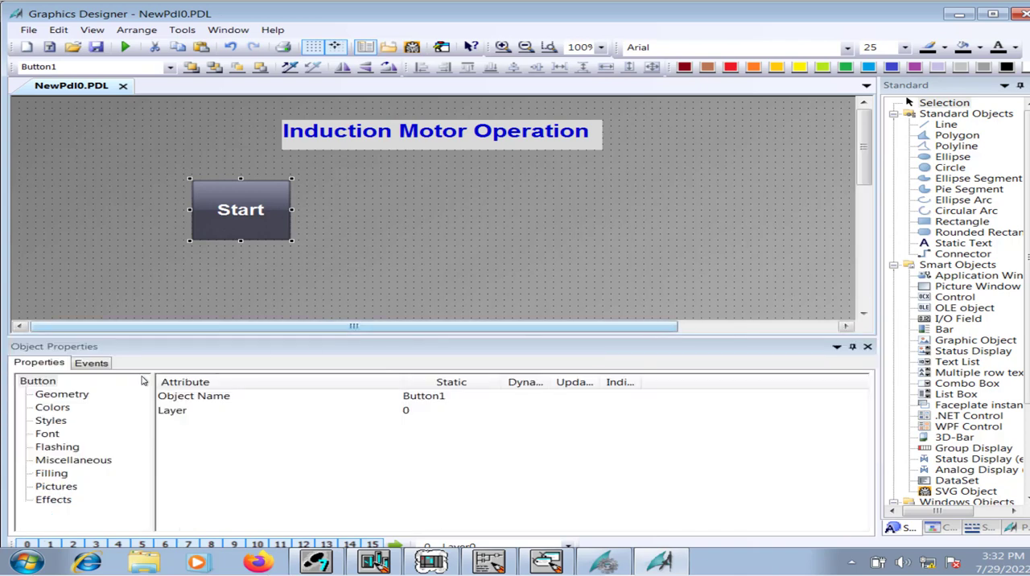
{"action": "left_click", "coordinate": [101, 364]}
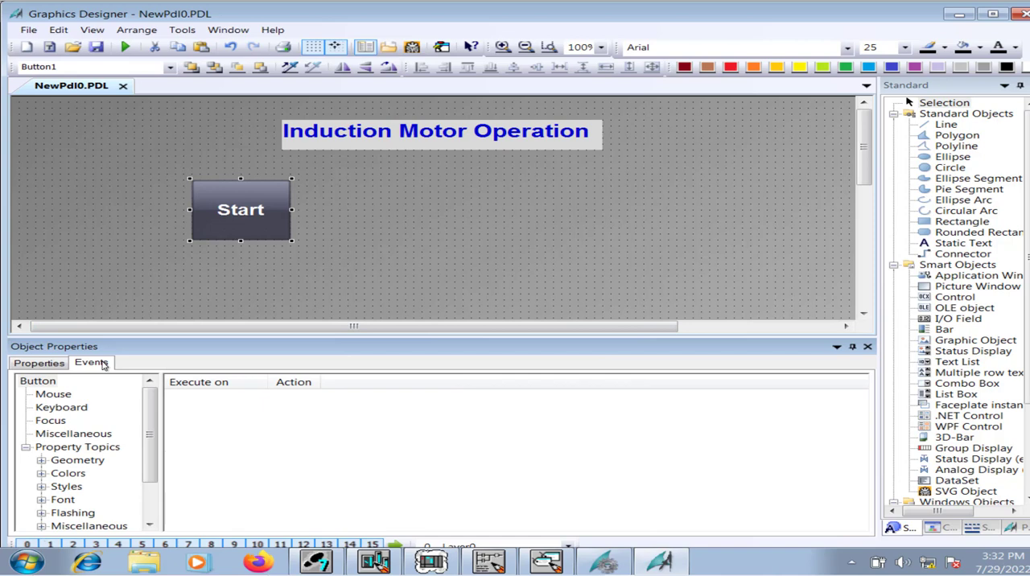
{"action": "left_click", "coordinate": [53, 396]}
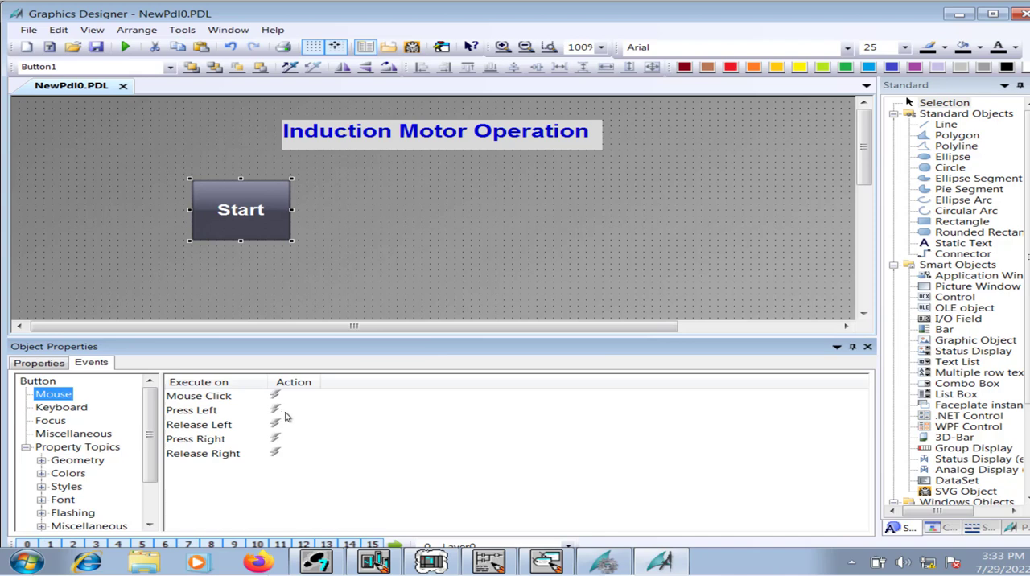
{"action": "right_click", "coordinate": [287, 412]}
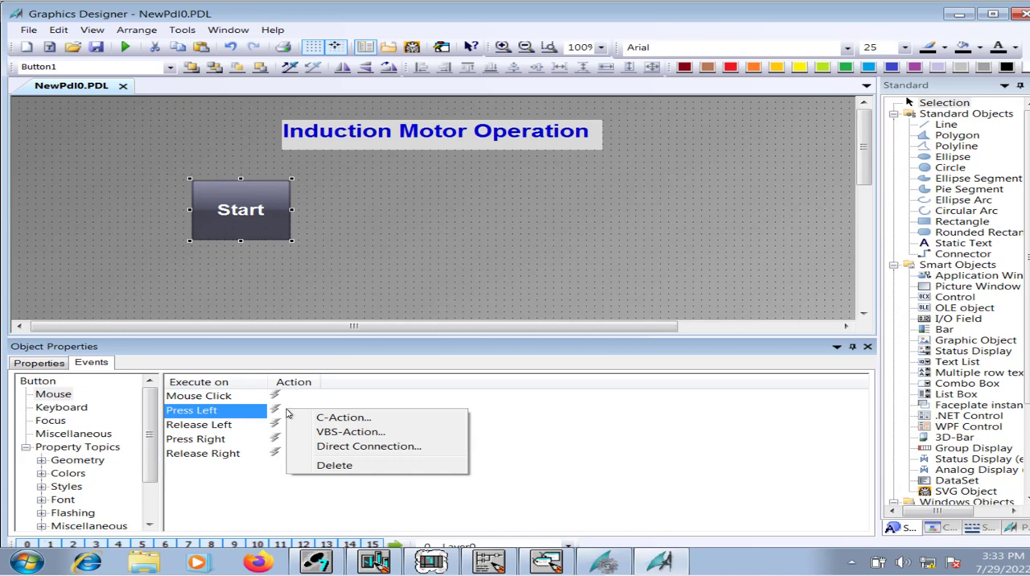
Switch to LAD/STL/FBD, examine the HMI_start contact in Network 2's remote operation logic, and return to Graphics Designer.
{"action": "left_click", "coordinate": [493, 562]}
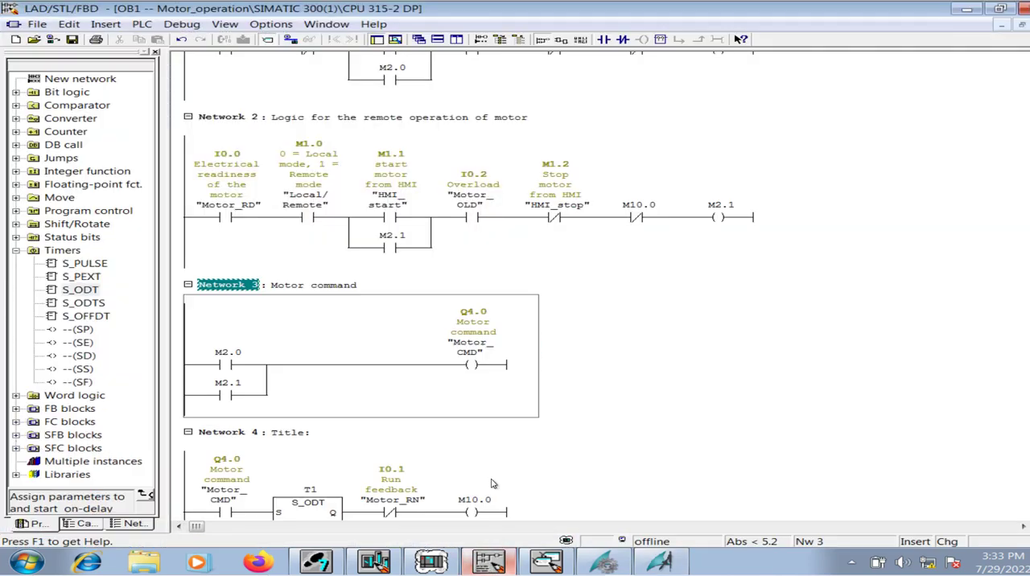
{"action": "left_click", "coordinate": [395, 165]}
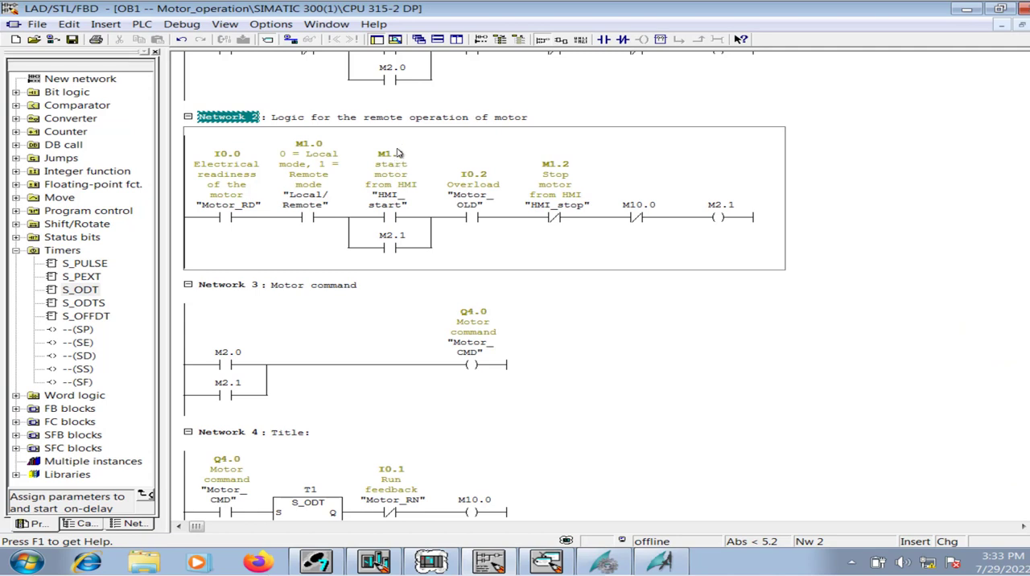
{"action": "left_click", "coordinate": [395, 217]}
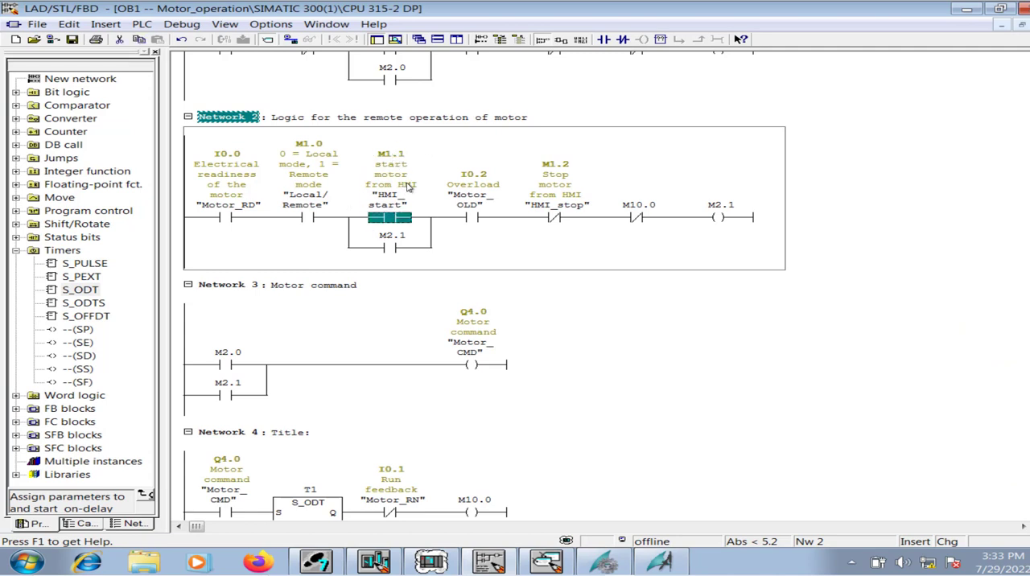
{"action": "key", "text": "super"}
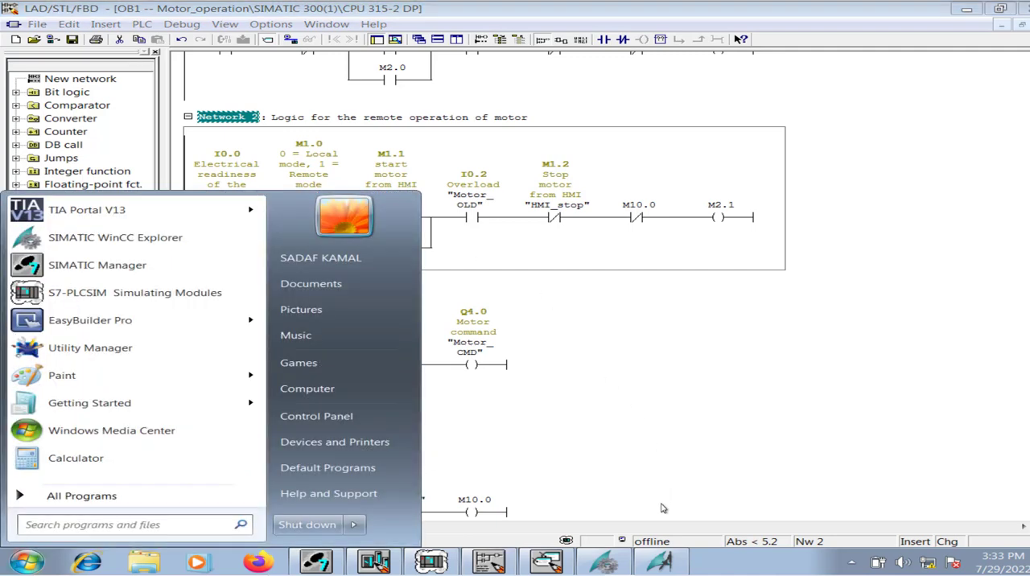
{"action": "left_click", "coordinate": [658, 564]}
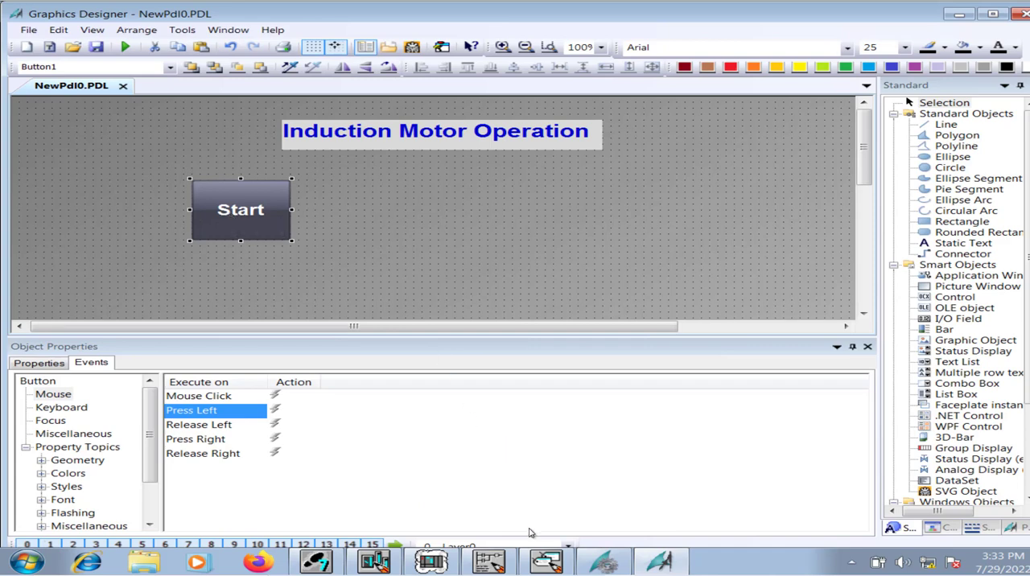
{"action": "left_click", "coordinate": [488, 562]}
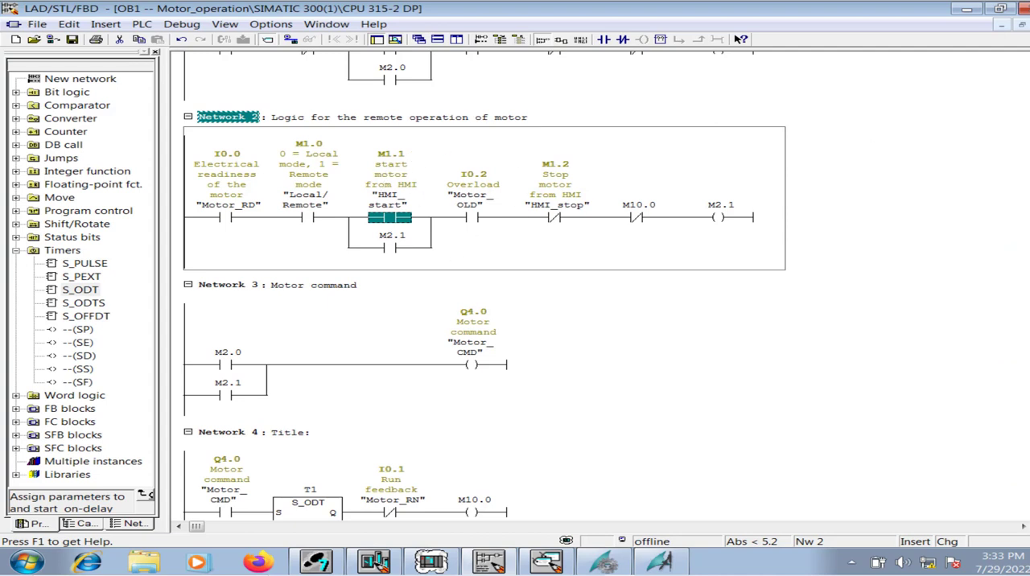
{"action": "scroll", "coordinate": [370, 75], "scroll_direction": "up", "scroll_amount": 3}
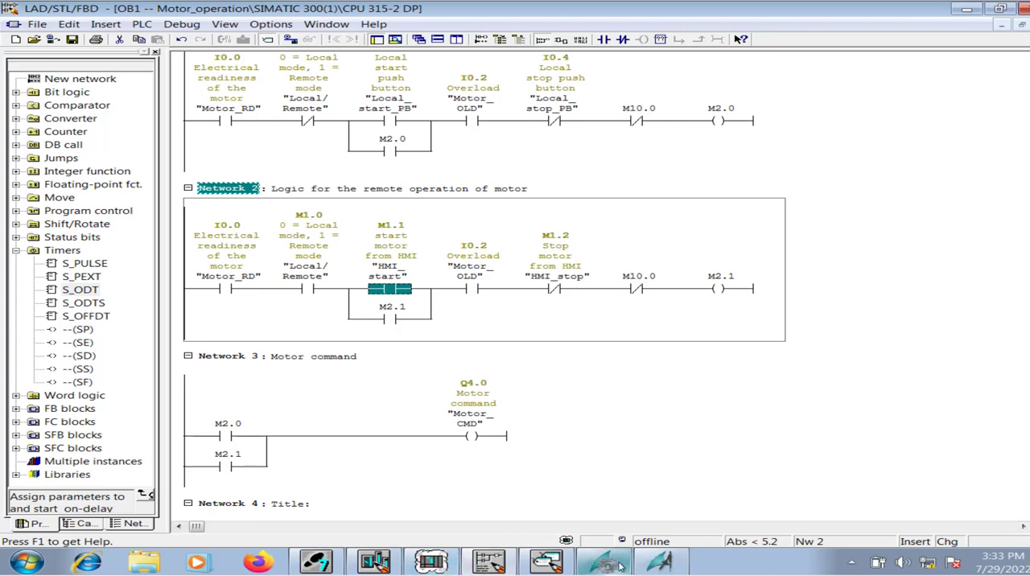
{"action": "left_click", "coordinate": [660, 561]}
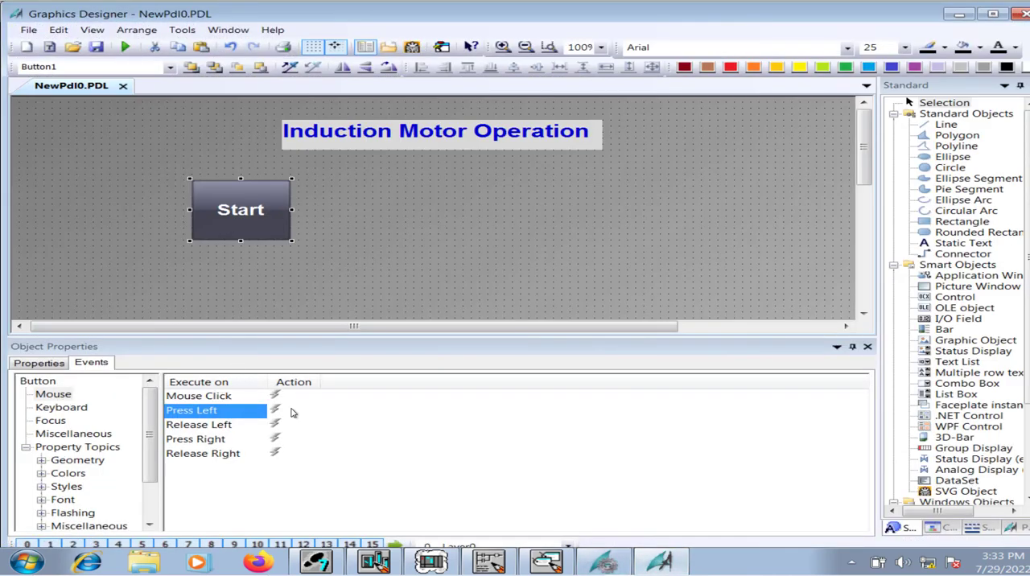
Create a C-Action for the Start button's Press Left event and delete the template comments from its function body.
{"action": "right_click", "coordinate": [292, 413]}
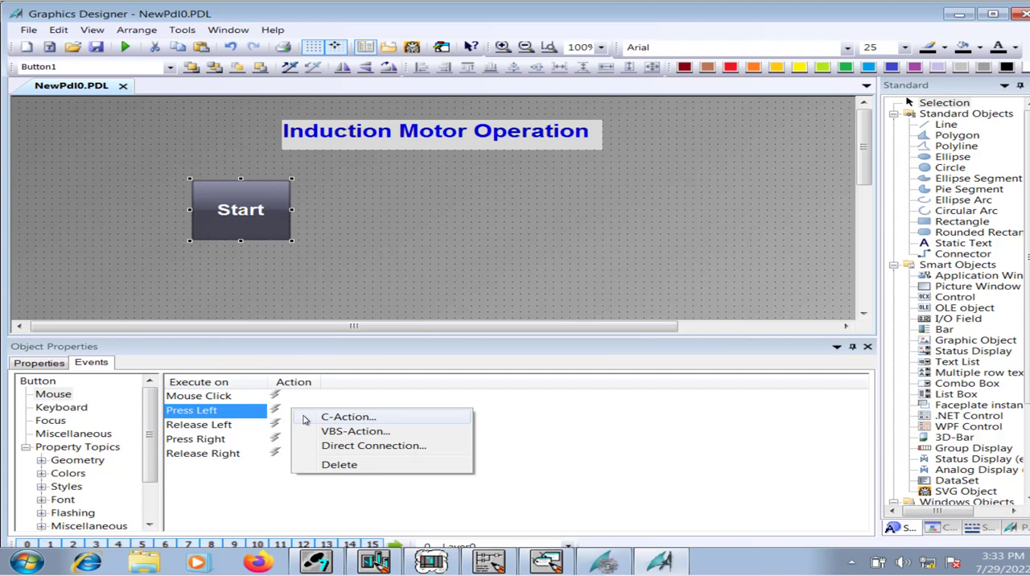
{"action": "left_click", "coordinate": [299, 418]}
{"action": "left_click_drag", "start_coordinate": [436, 203], "coordinate": [198, 95]}
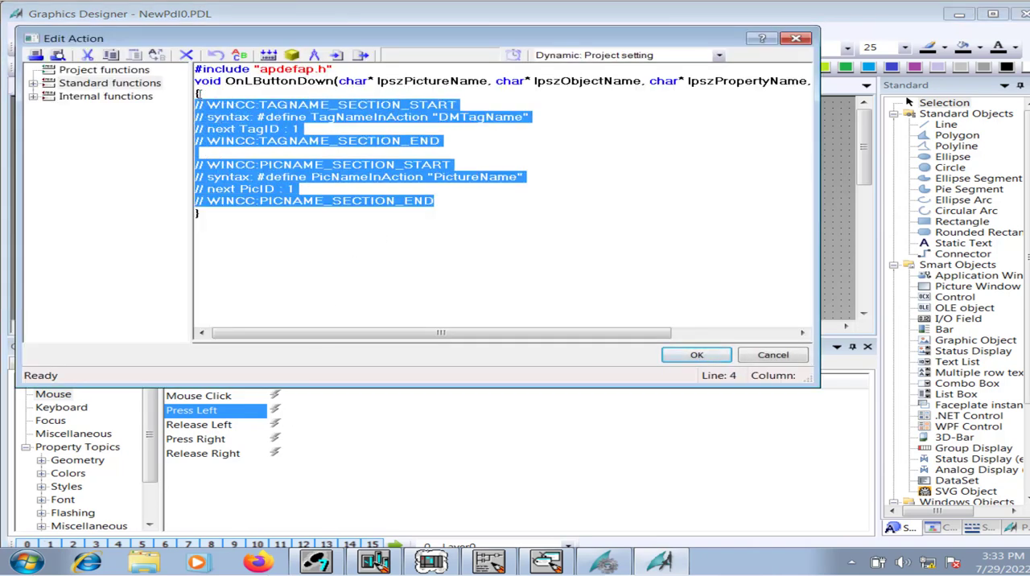
{"action": "key", "text": "Delete"}
{"action": "key", "text": "Return"}
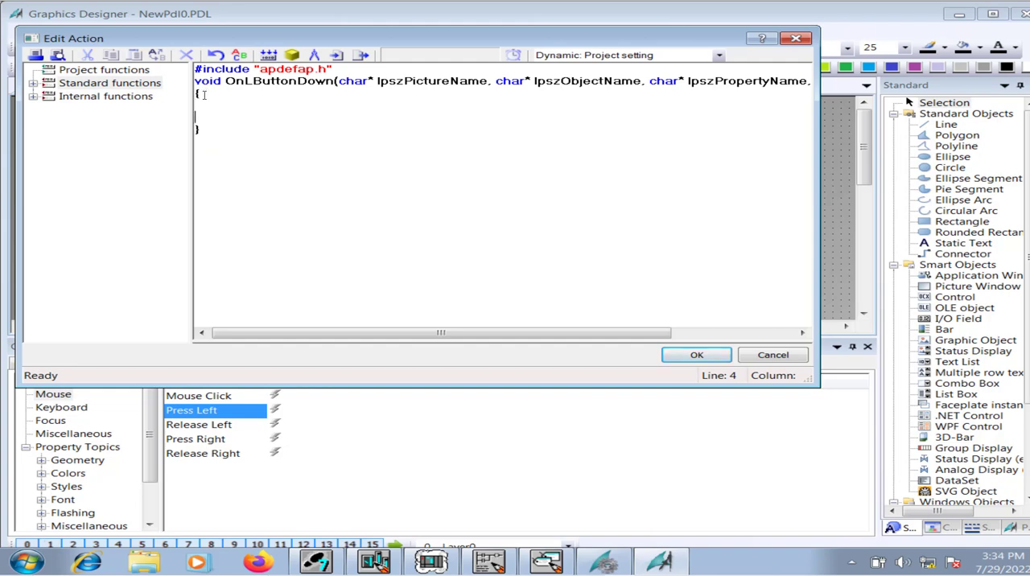
{"action": "key", "text": "Down"}
{"action": "key", "text": "Up"}
Add the internal tag-set function SetTagBit to the action and assign the HMIstart tag as its Tag_Name parameter.
{"action": "left_click", "coordinate": [31, 100]}
{"action": "left_click", "coordinate": [33, 98]}
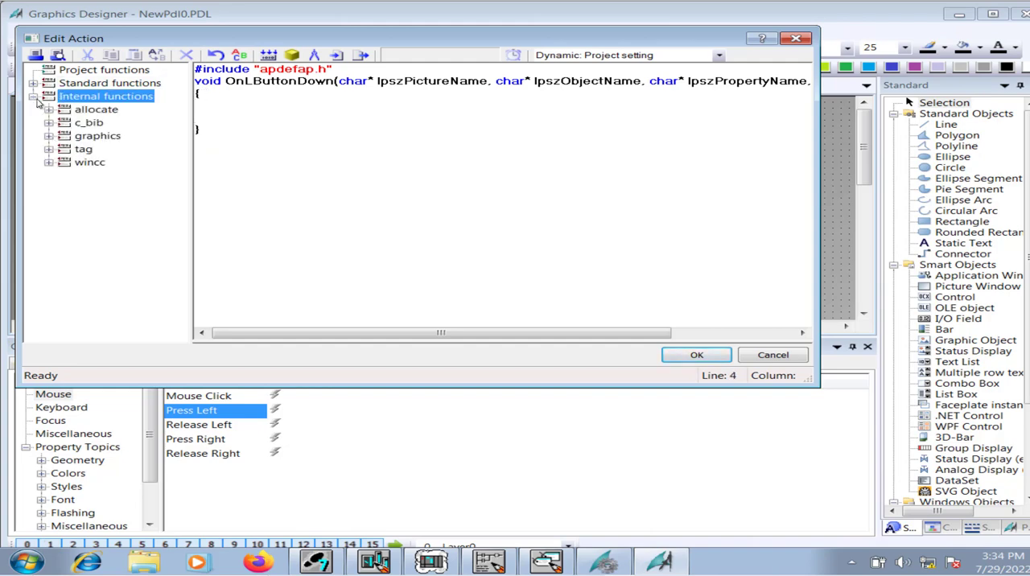
{"action": "left_click", "coordinate": [49, 150]}
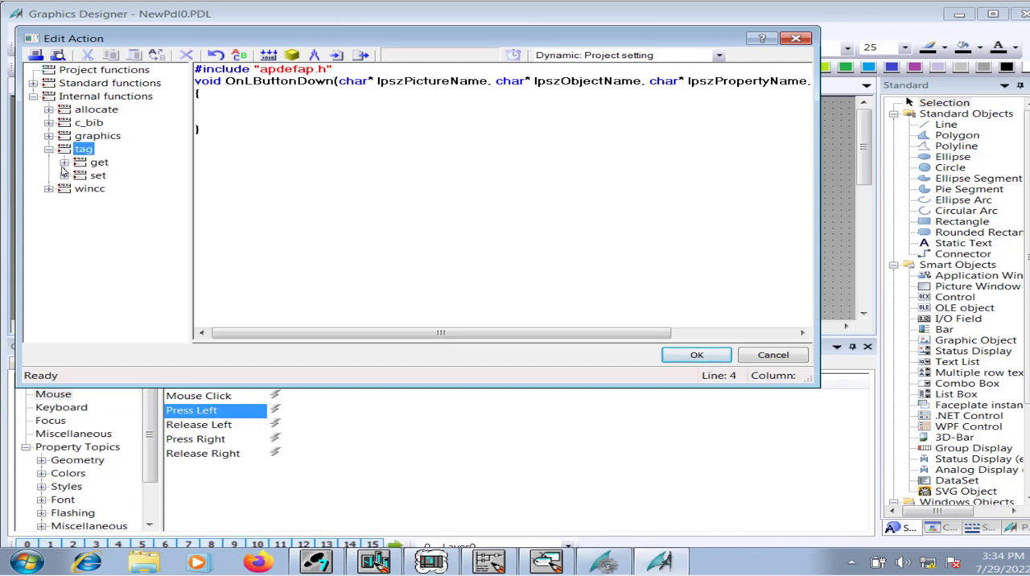
{"action": "left_click", "coordinate": [66, 176]}
{"action": "double_click", "coordinate": [135, 150]}
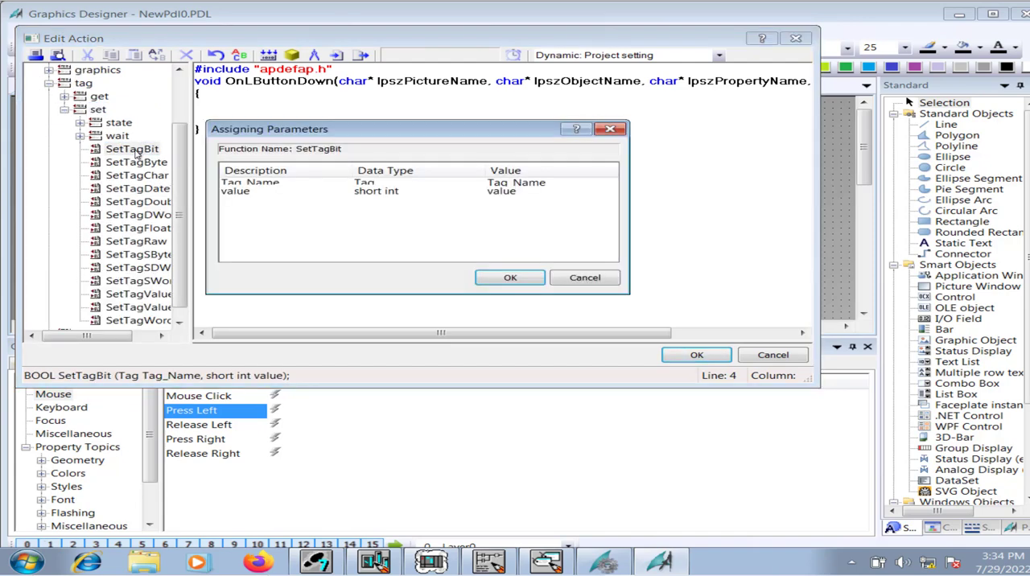
{"action": "left_click", "coordinate": [600, 184]}
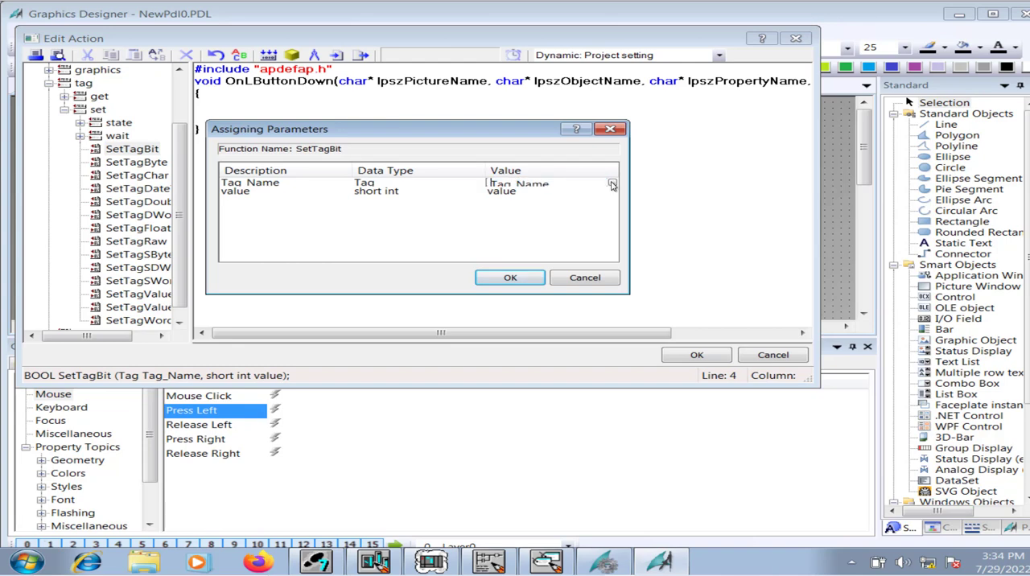
{"action": "left_click", "coordinate": [612, 183]}
{"action": "left_click", "coordinate": [600, 197]}
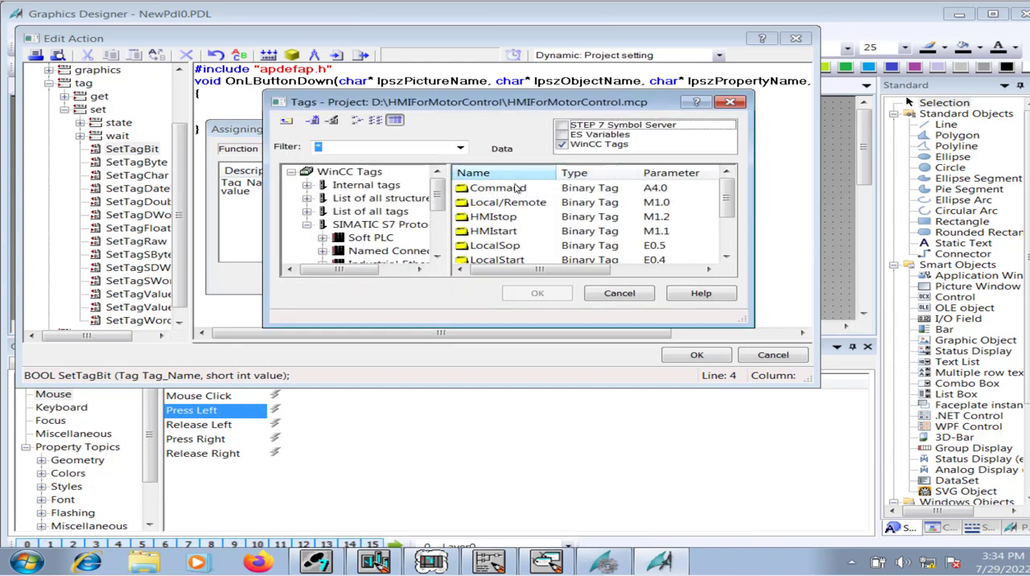
{"action": "left_click", "coordinate": [496, 233]}
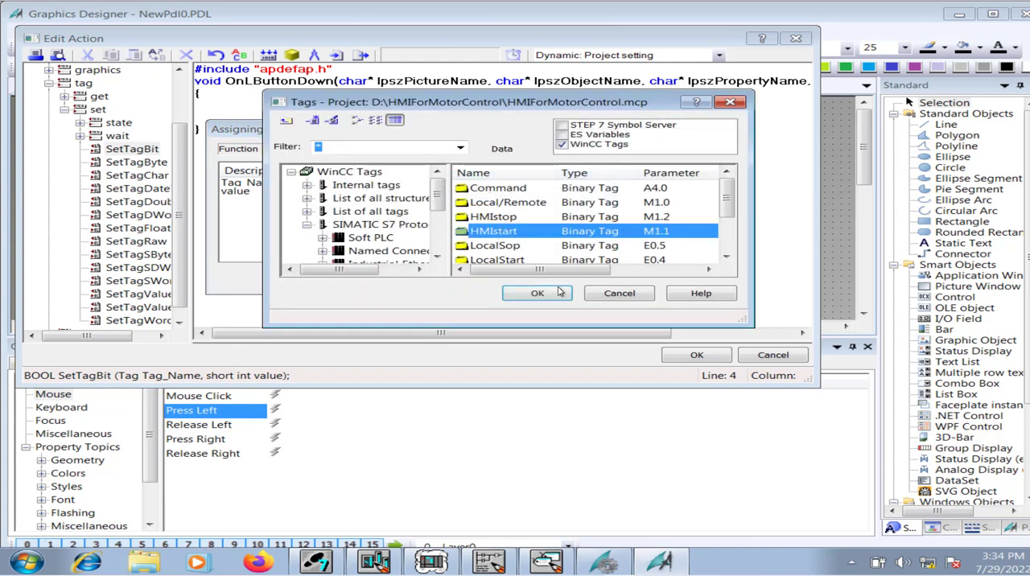
{"action": "left_click", "coordinate": [539, 293]}
Set the SetTagBit value to 1, insert the call, and compile and accept the Press Left action.
{"action": "left_click", "coordinate": [525, 191]}
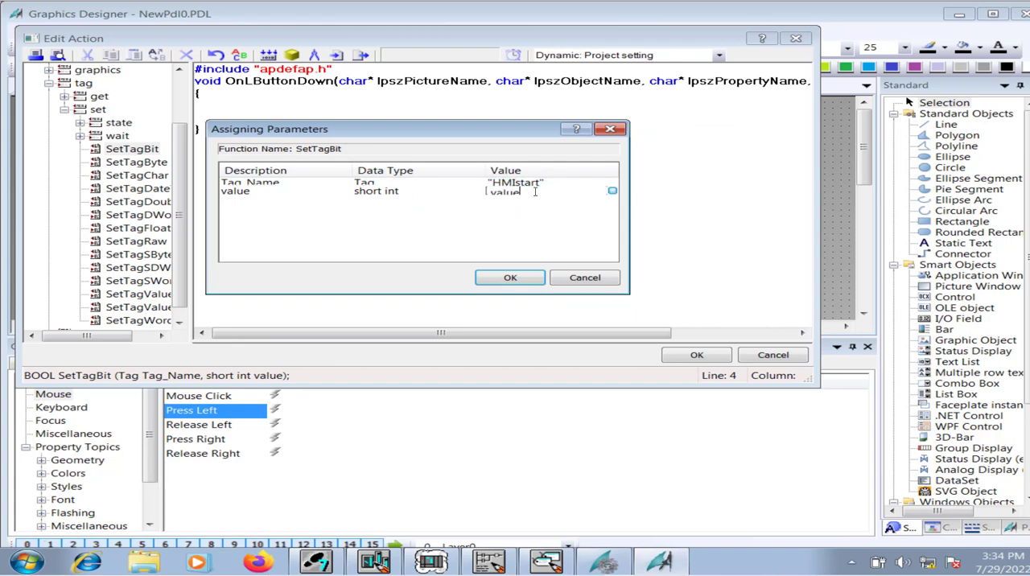
{"action": "left_click", "coordinate": [524, 192]}
{"action": "type", "text": "1"}
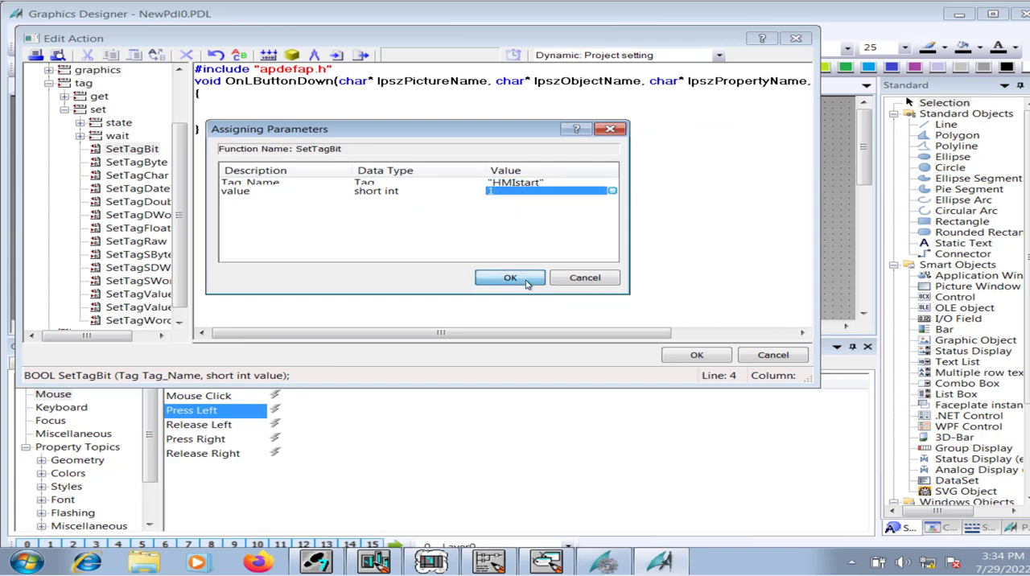
{"action": "left_click", "coordinate": [510, 278]}
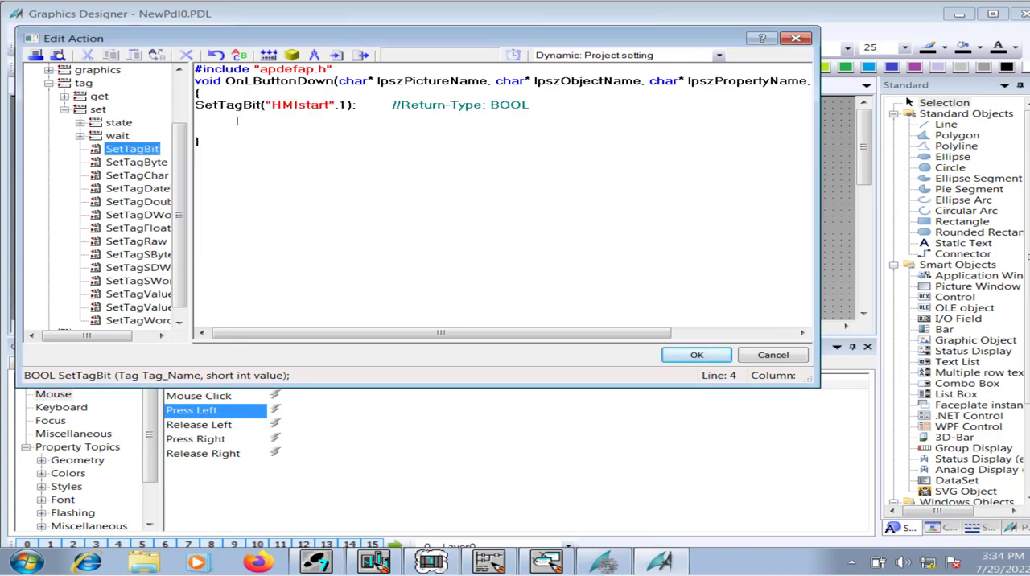
{"action": "left_click", "coordinate": [268, 55]}
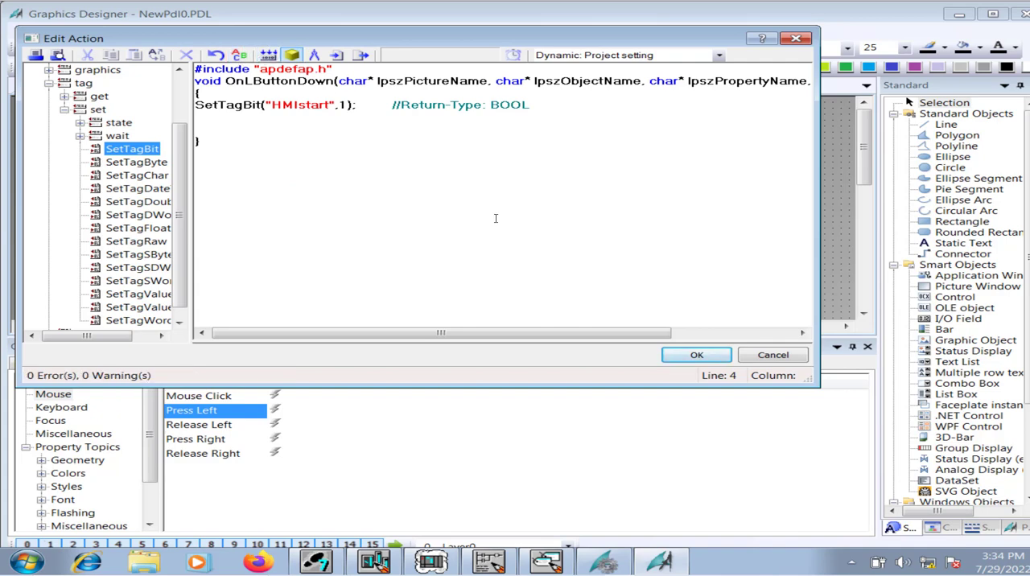
{"action": "left_click", "coordinate": [696, 358]}
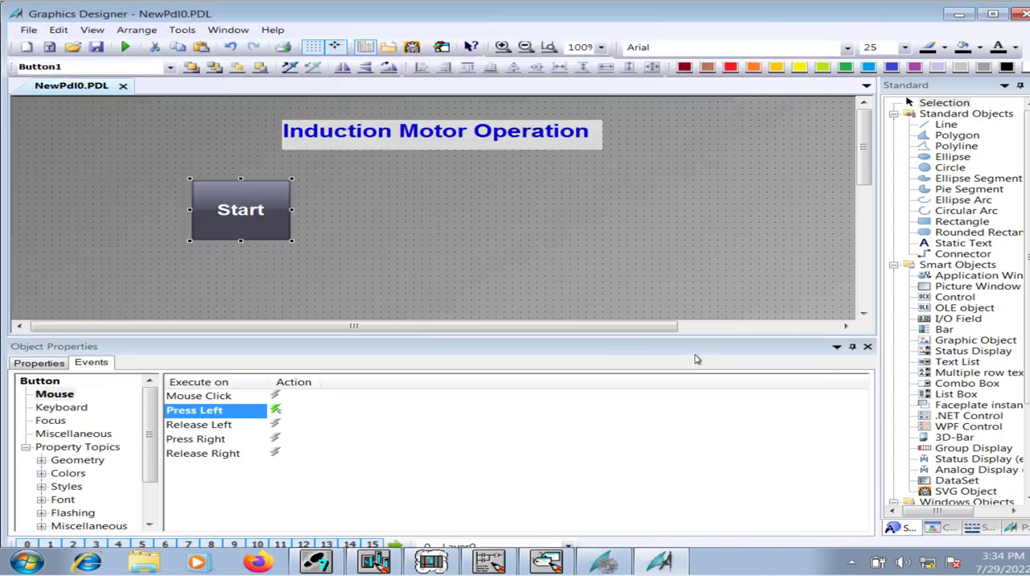
Reopen the Start button's Press Left action, copy its SetTagBit code line, and close the action editor.
{"action": "double_click", "coordinate": [278, 411]}
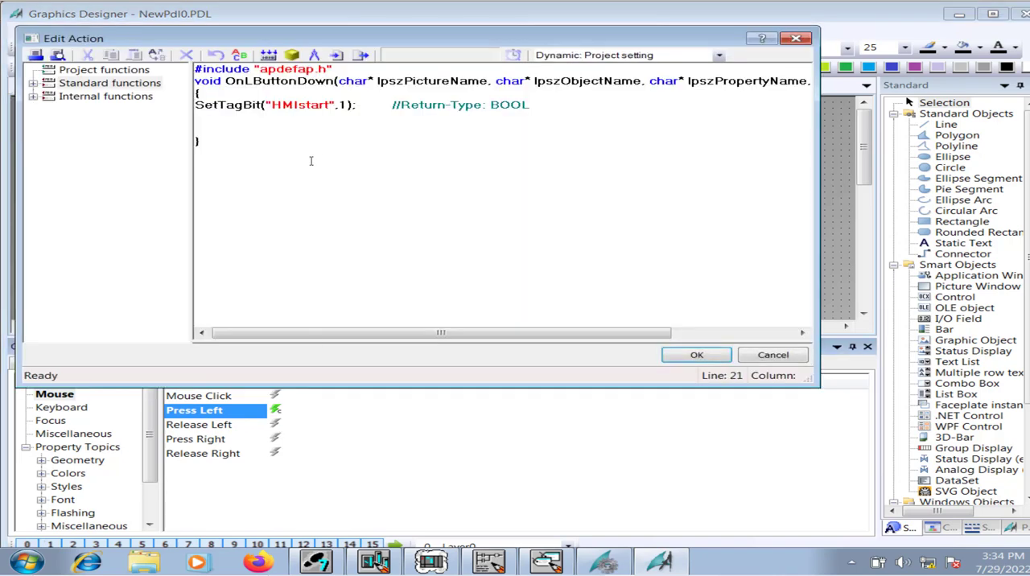
{"action": "left_click_drag", "start_coordinate": [310, 161], "coordinate": [188, 59]}
{"action": "left_click", "coordinate": [259, 162]}
{"action": "left_click_drag", "start_coordinate": [553, 107], "coordinate": [200, 95]}
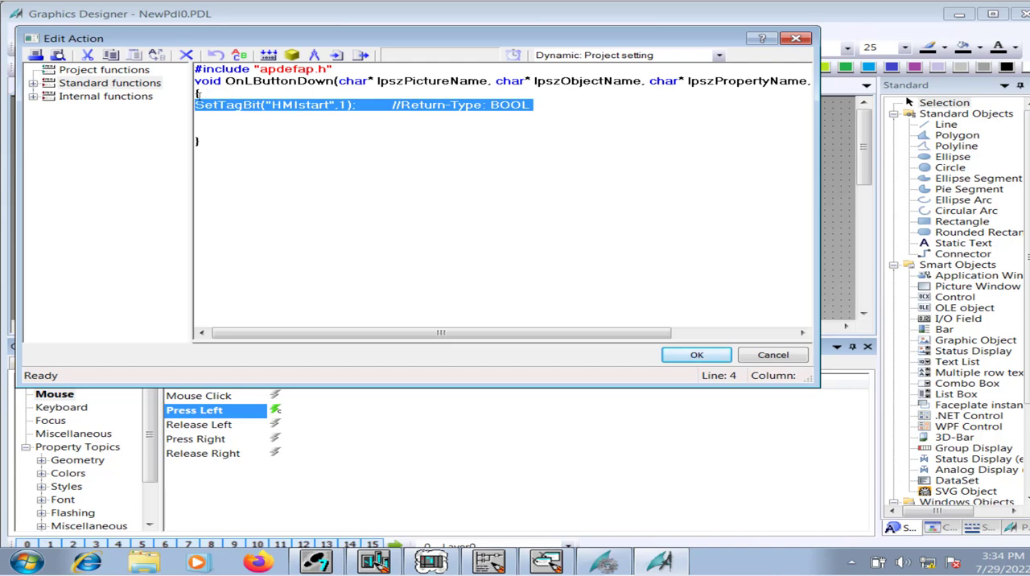
{"action": "right_click", "coordinate": [219, 106]}
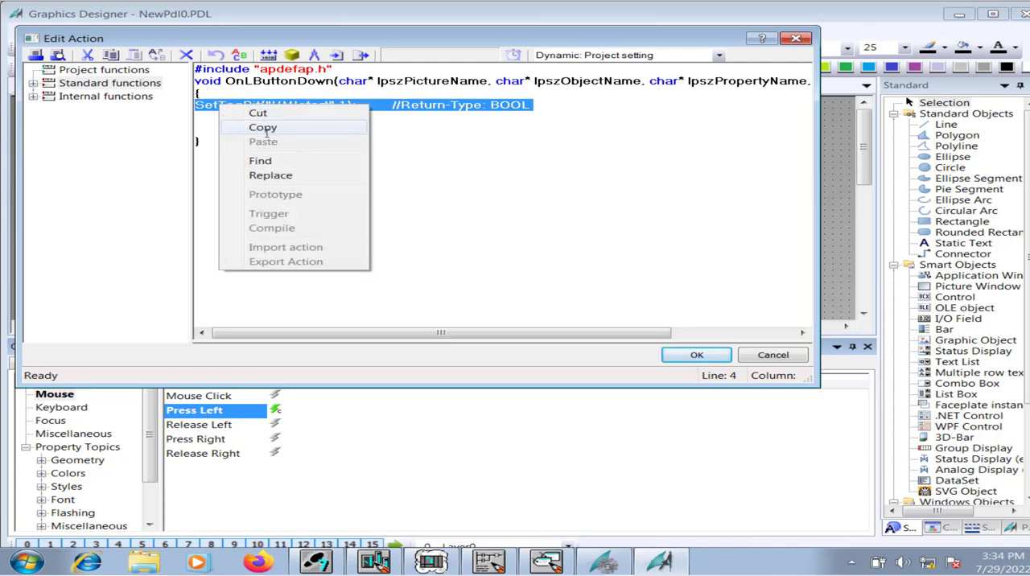
{"action": "left_click", "coordinate": [263, 128]}
{"action": "left_click", "coordinate": [697, 355]}
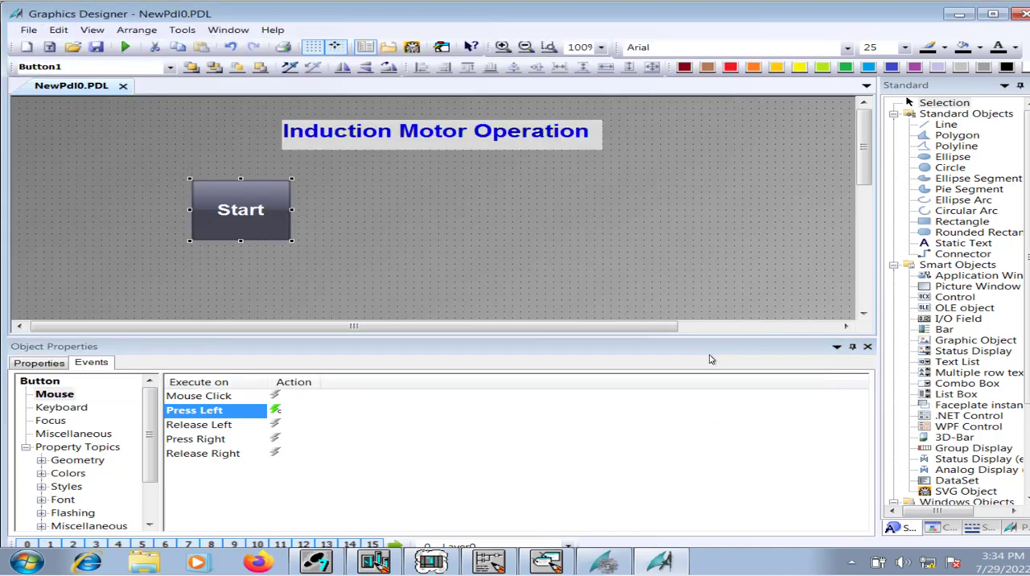
Create a C-Action for the Start button's Release Left event and delete the template comments from its function body.
{"action": "right_click", "coordinate": [282, 429]}
{"action": "left_click", "coordinate": [326, 433]}
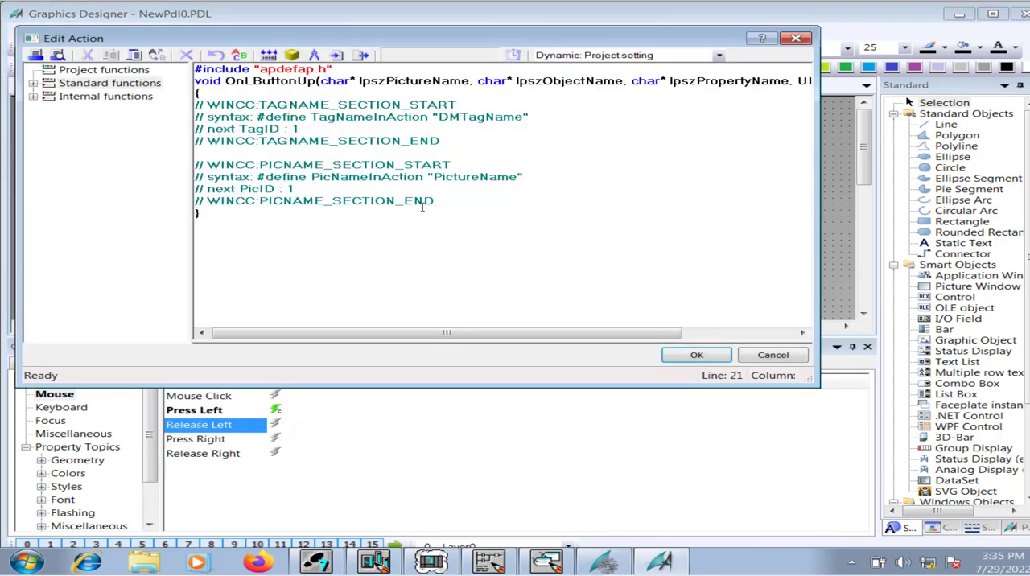
{"action": "left_click_drag", "start_coordinate": [438, 205], "coordinate": [182, 108]}
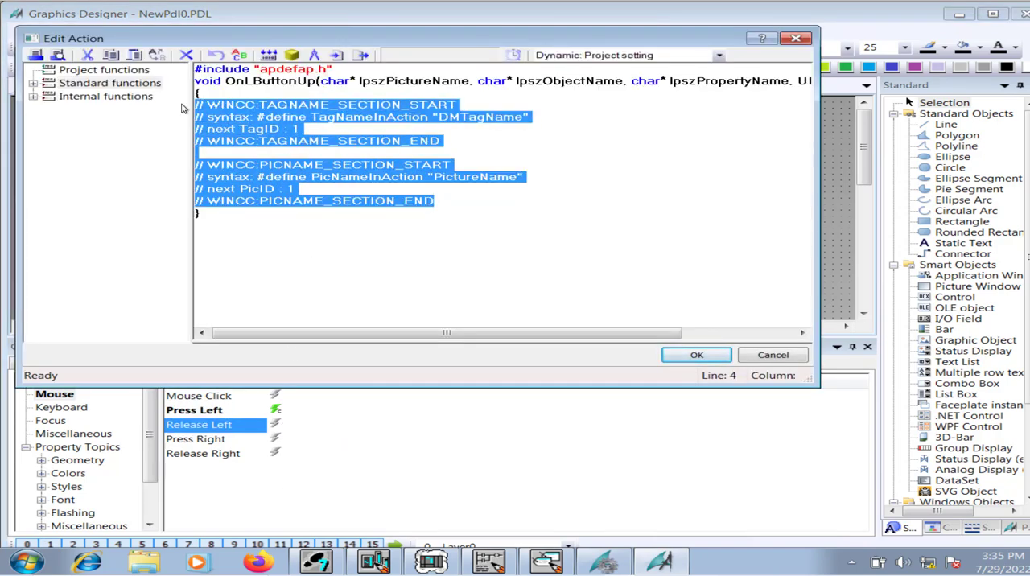
{"action": "key", "text": "Delete"}
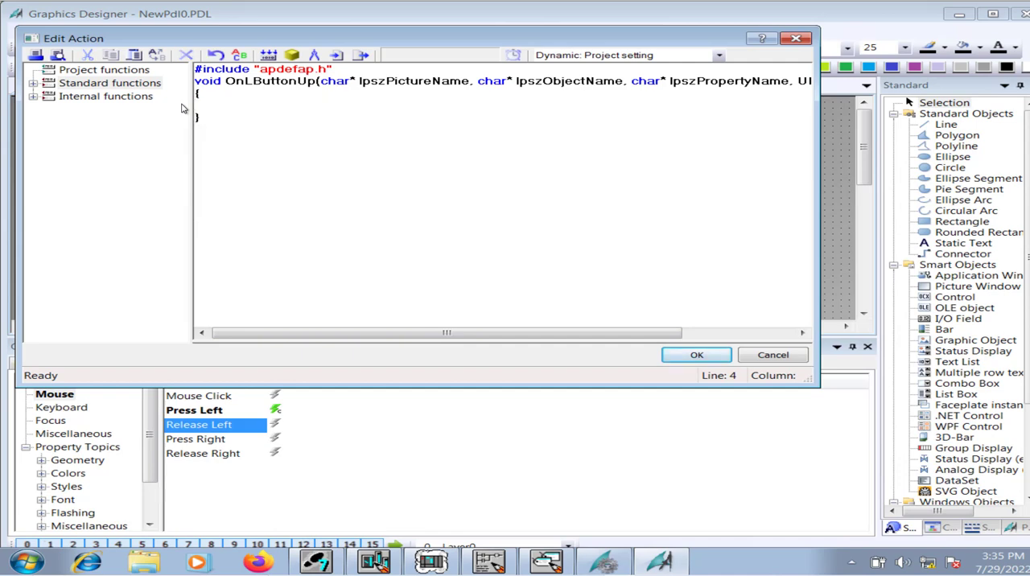
Paste the SetTagBit line into the Release Left action, set its value to 0, recompile and accept it, and save the picture.
{"action": "key", "text": "ctrl+v"}
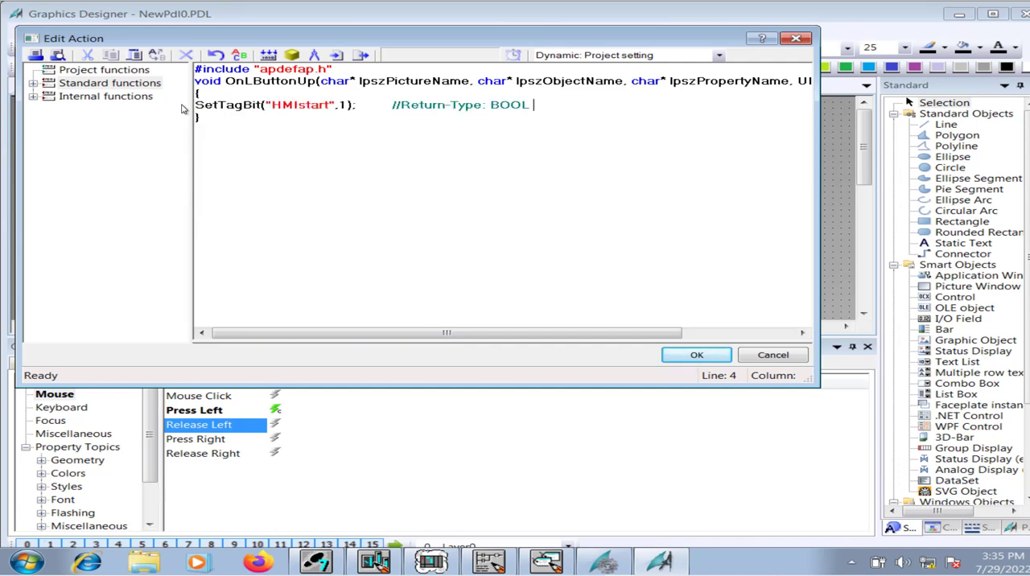
{"action": "double_click", "coordinate": [343, 105]}
{"action": "type", "text": "0"}
{"action": "left_click", "coordinate": [695, 359]}
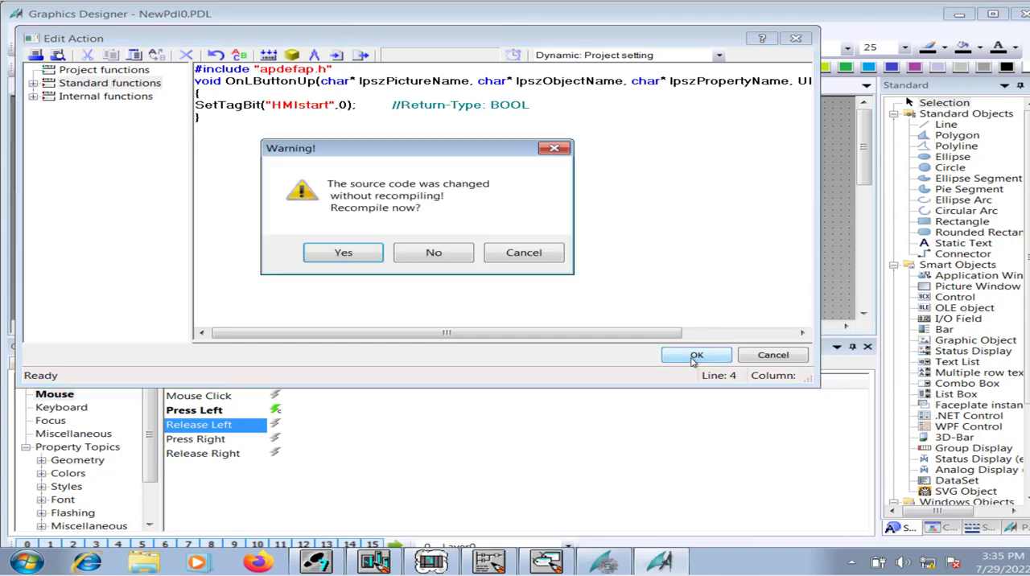
{"action": "left_click", "coordinate": [344, 253]}
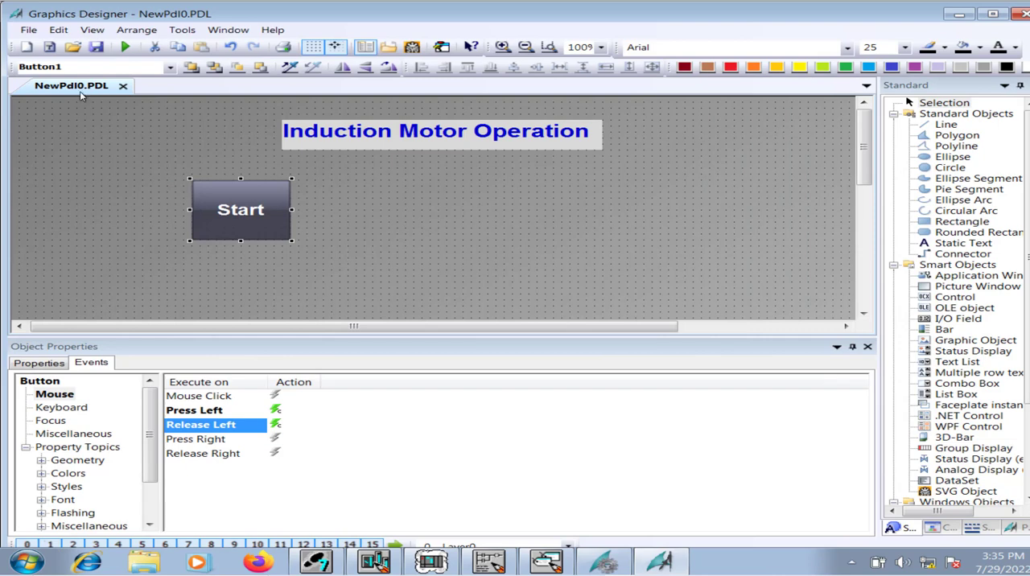
{"action": "left_click", "coordinate": [98, 47]}
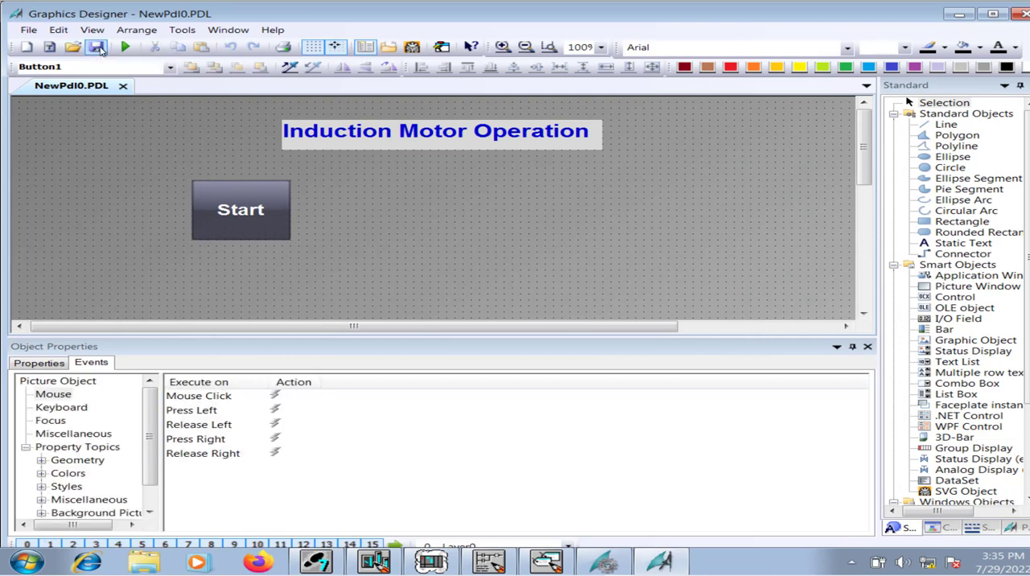
Examine the HMI_start contact in Network 2 of the LAD/STL/FBD editor and return to Graphics Designer.
{"action": "left_click", "coordinate": [268, 224]}
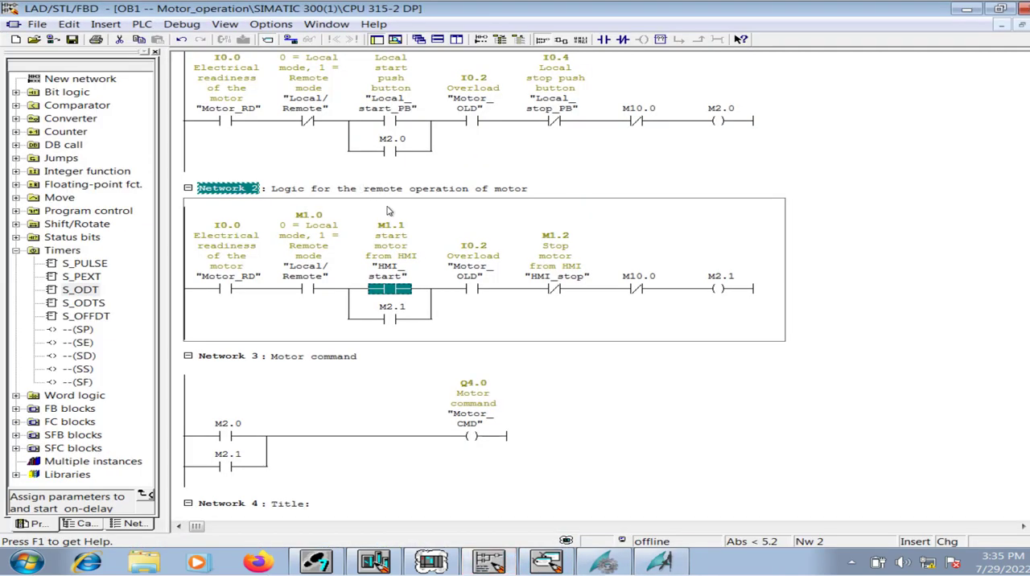
{"action": "left_click", "coordinate": [394, 226]}
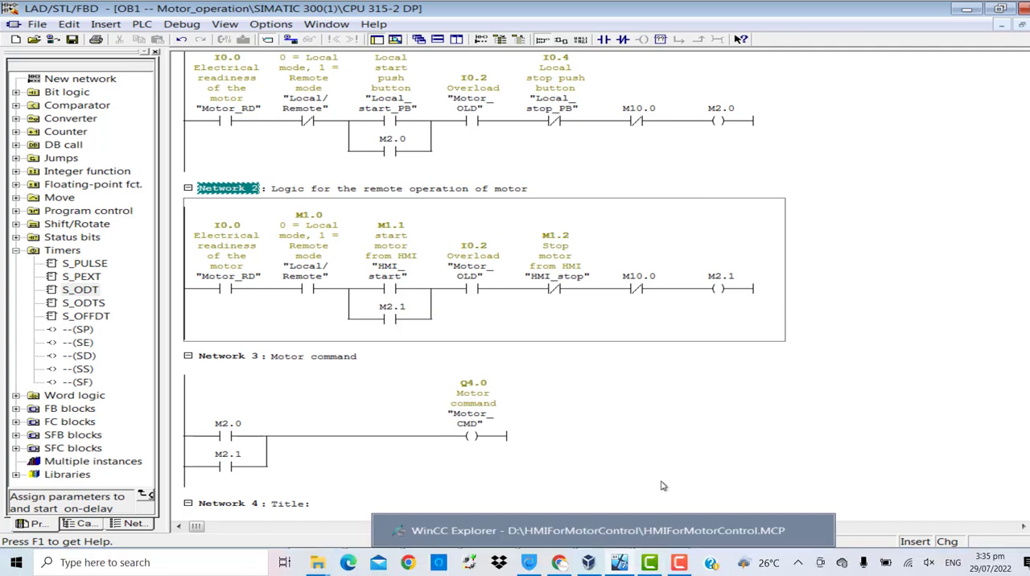
{"action": "left_click", "coordinate": [660, 561]}
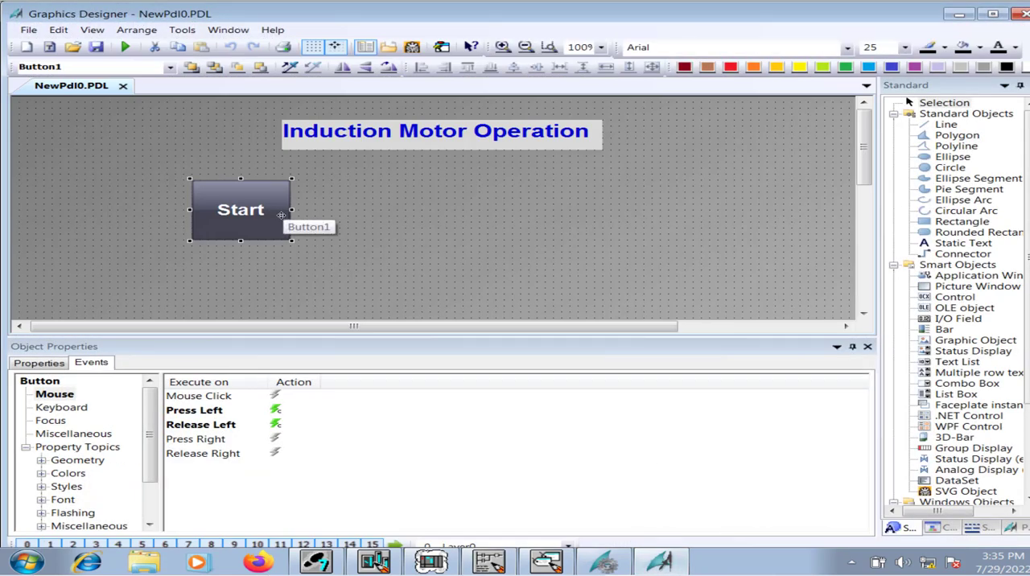
Place a copy of the Start button beside the original on the same level and change its text to Stop.
{"action": "key", "text": "ctrl+v"}
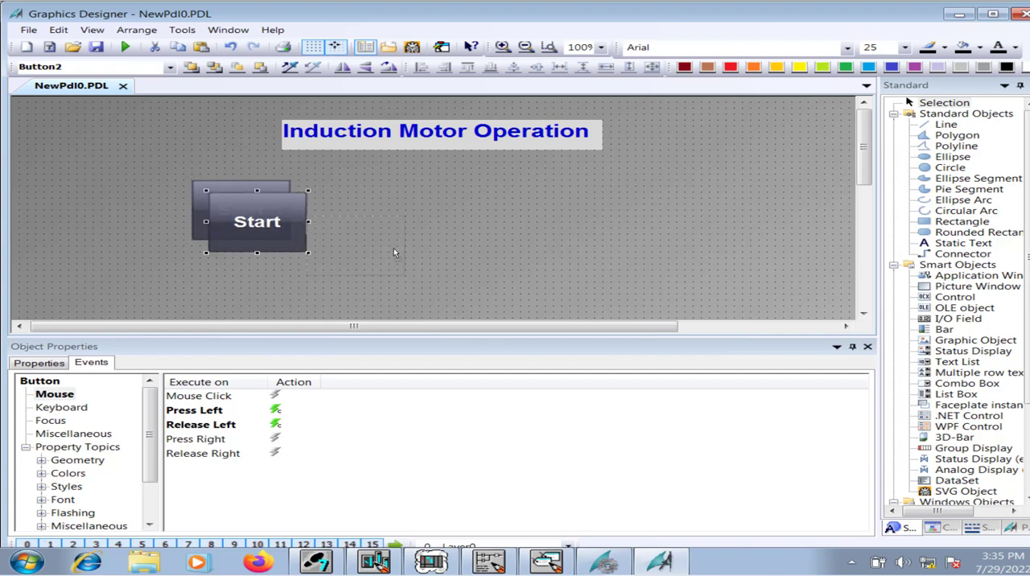
{"action": "left_click_drag", "start_coordinate": [386, 211], "coordinate": [388, 217]}
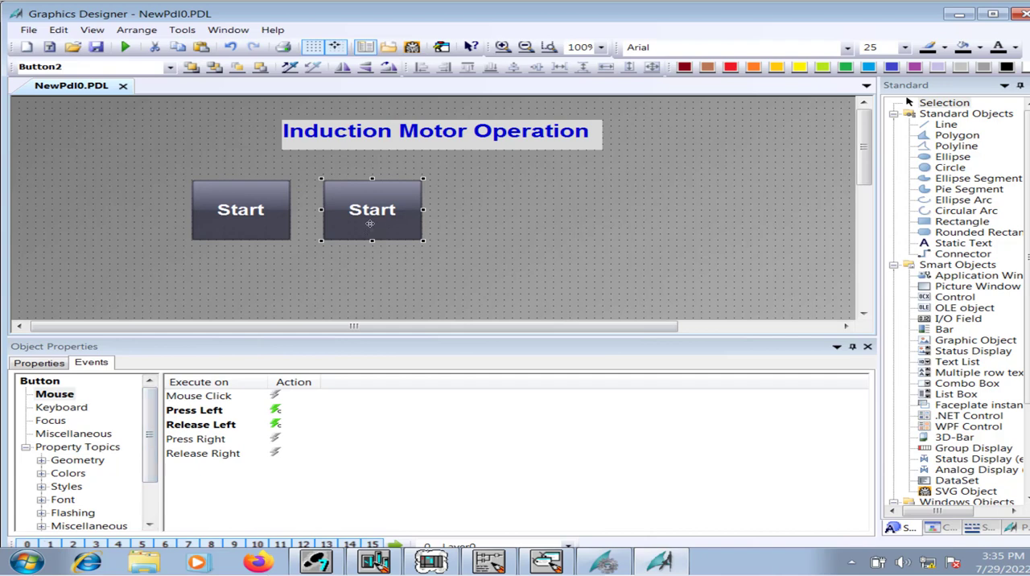
{"action": "left_click", "coordinate": [50, 363]}
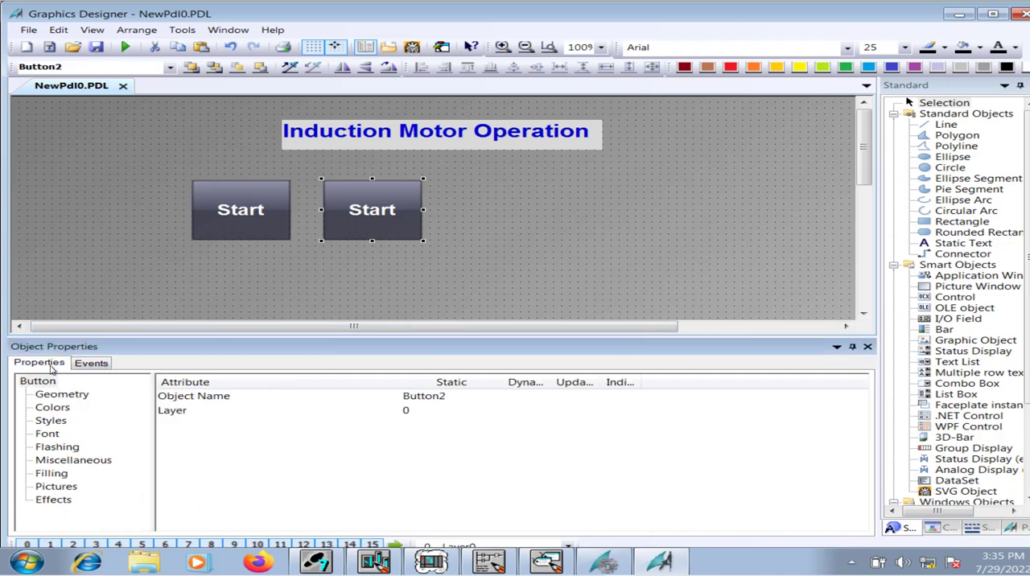
{"action": "left_click", "coordinate": [48, 434]}
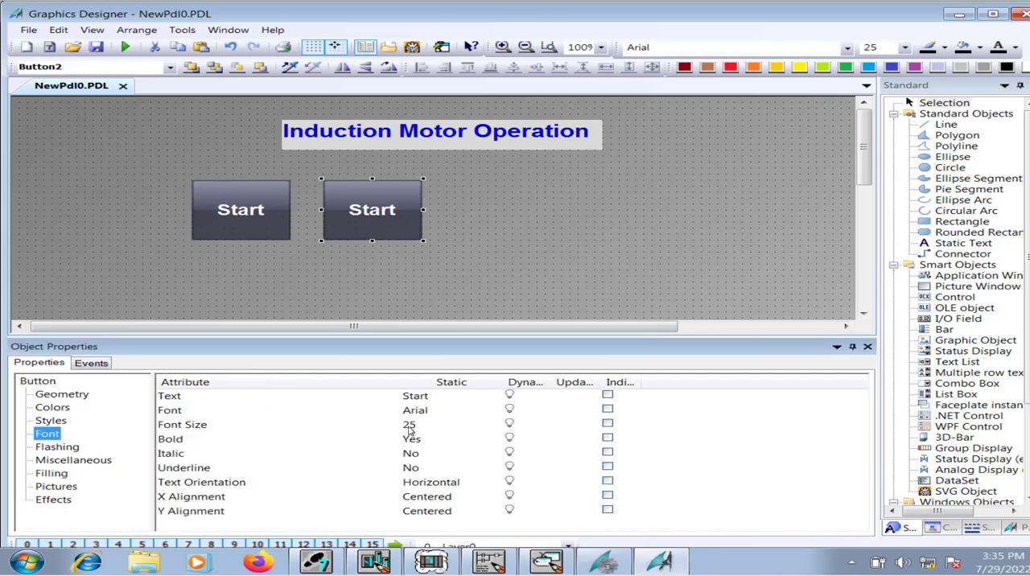
{"action": "double_click", "coordinate": [439, 396]}
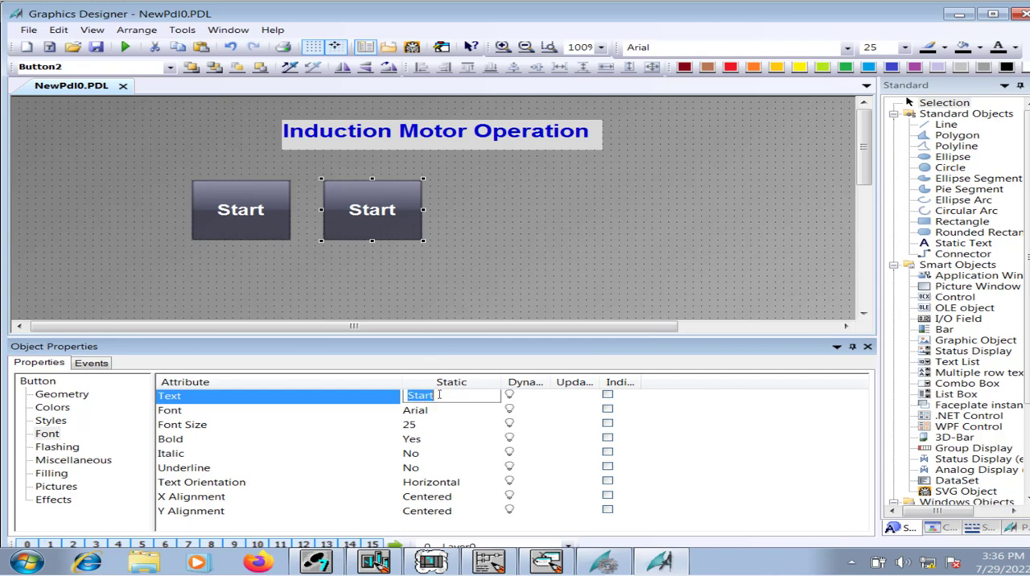
{"action": "type", "text": "Stop"}
{"action": "left_click", "coordinate": [541, 269]}
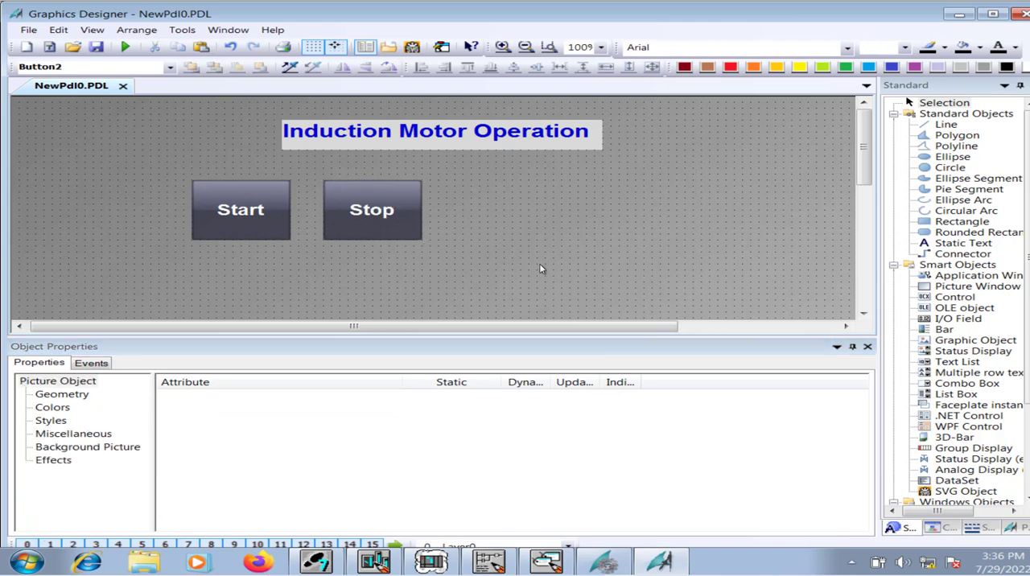
Open the Stop button's Press Left action, select its SetTagBit line, and switch to the LAD/STL/FBD editor to check the HMI stop contact.
{"action": "left_click", "coordinate": [95, 366]}
{"action": "left_click", "coordinate": [66, 396]}
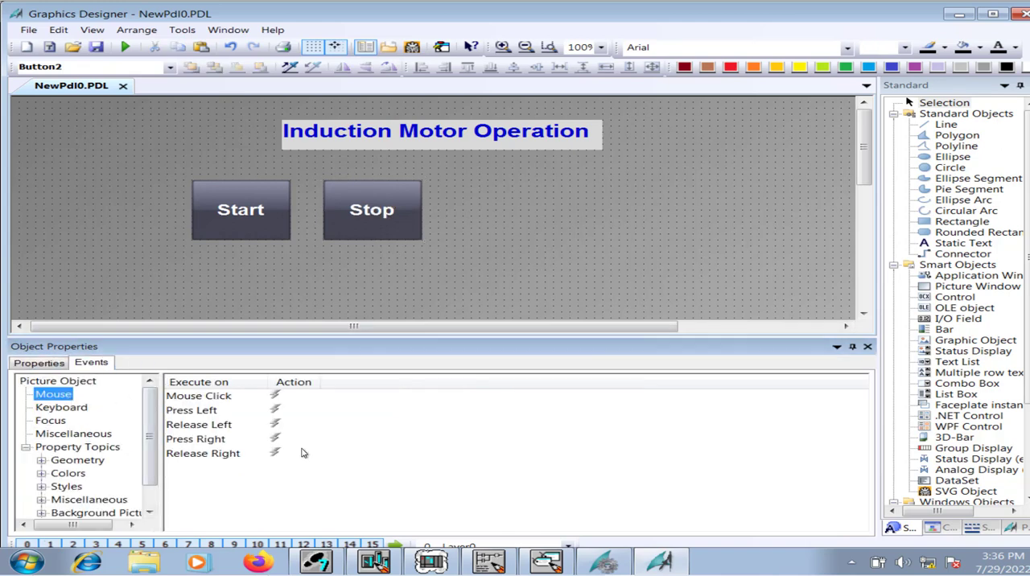
{"action": "left_click", "coordinate": [359, 213]}
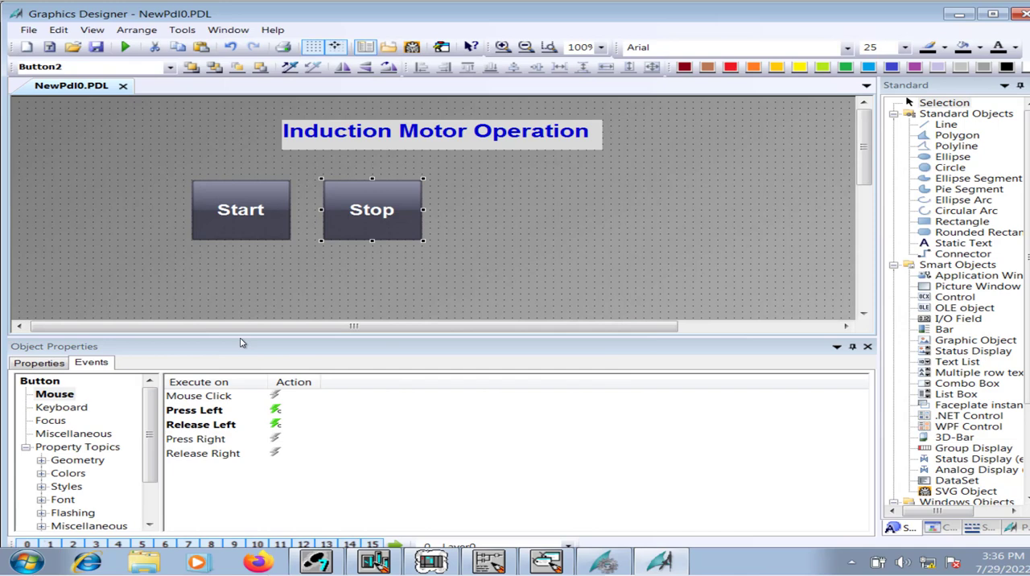
{"action": "double_click", "coordinate": [295, 413]}
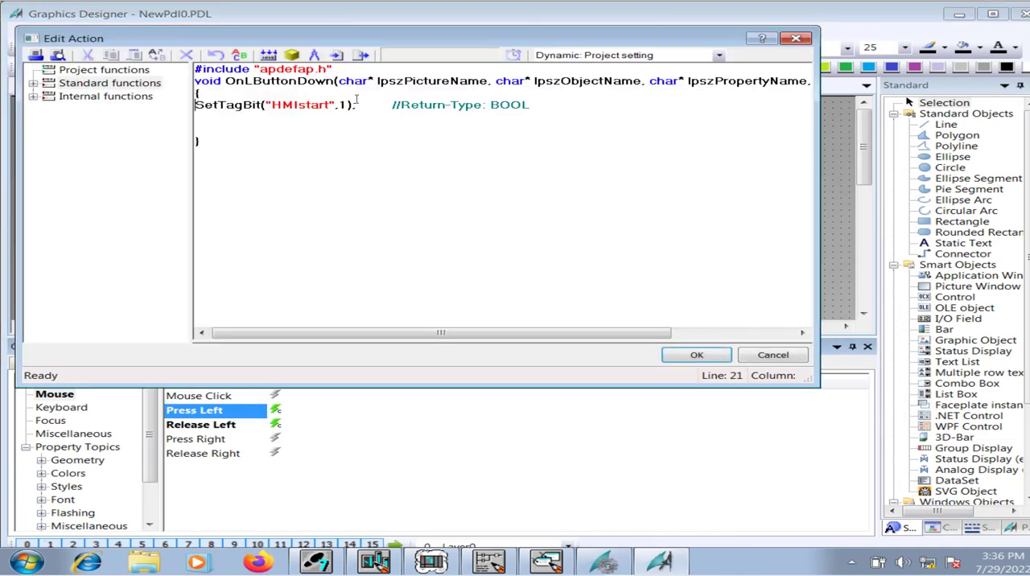
{"action": "left_click_drag", "start_coordinate": [544, 105], "coordinate": [195, 105]}
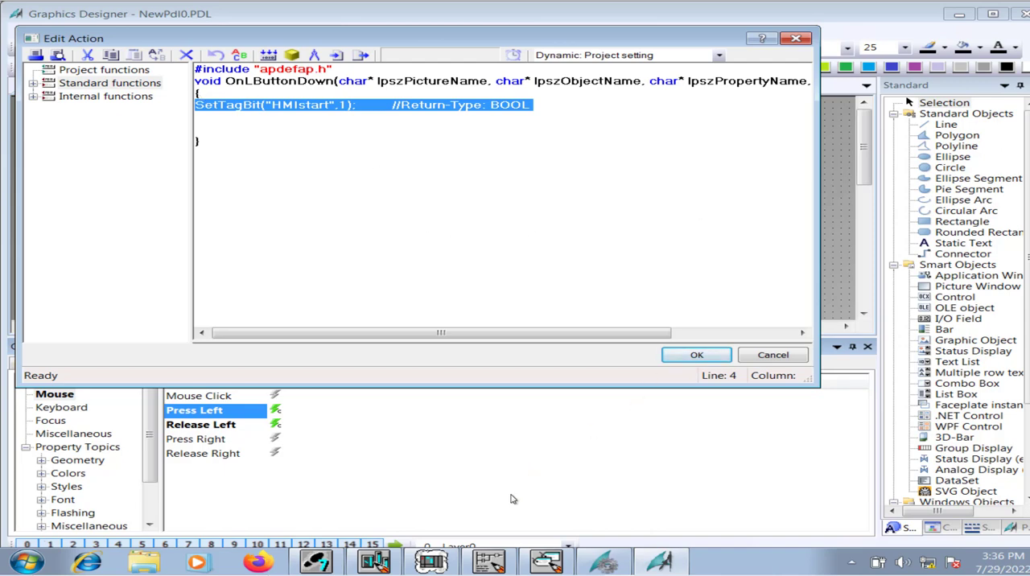
{"action": "left_click", "coordinate": [509, 562]}
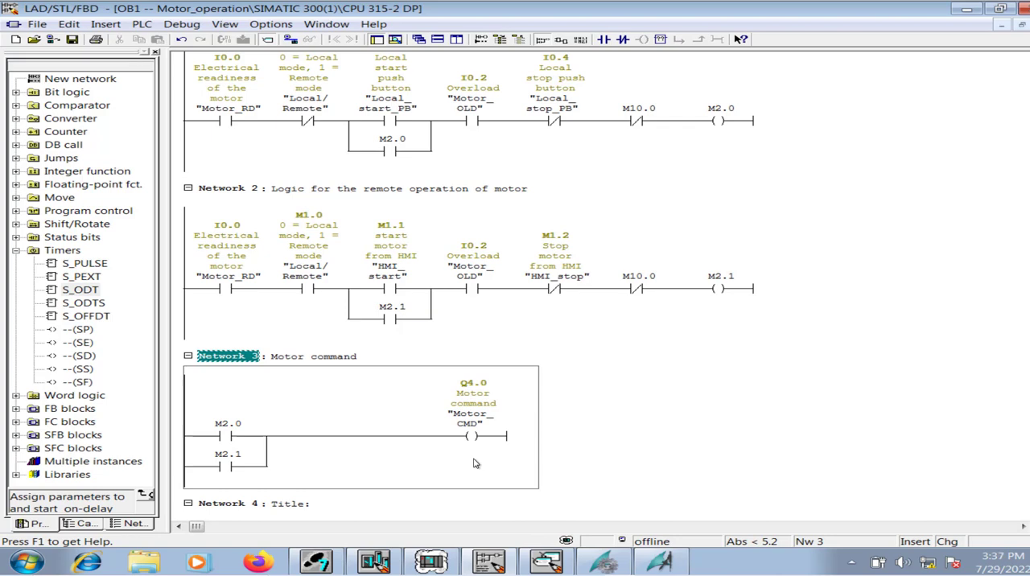
Return to Graphics Designer and delete the HMIstart SetTagBit line from the Stop button's Press Left action.
{"action": "left_click", "coordinate": [659, 565]}
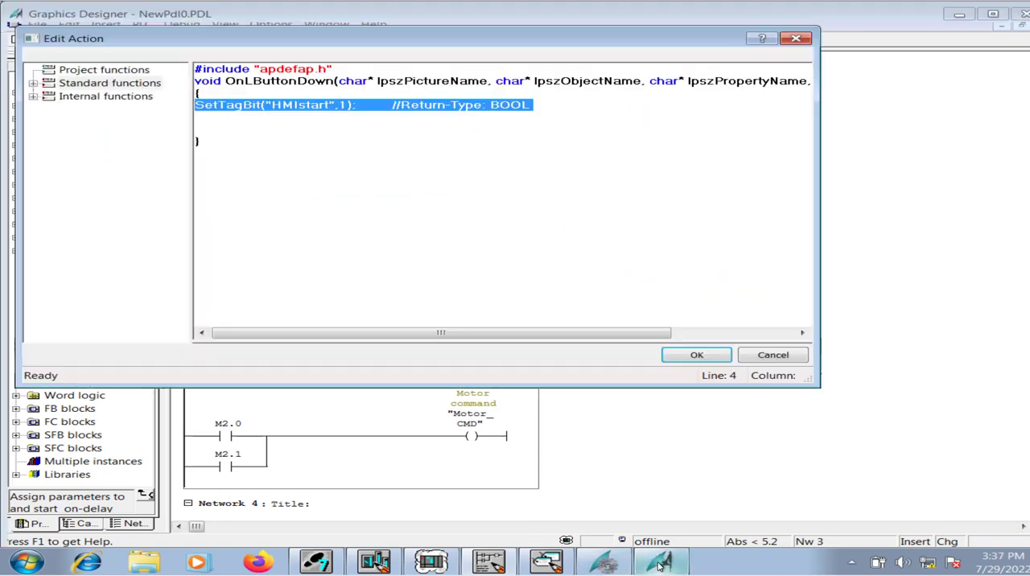
{"action": "left_click", "coordinate": [306, 105]}
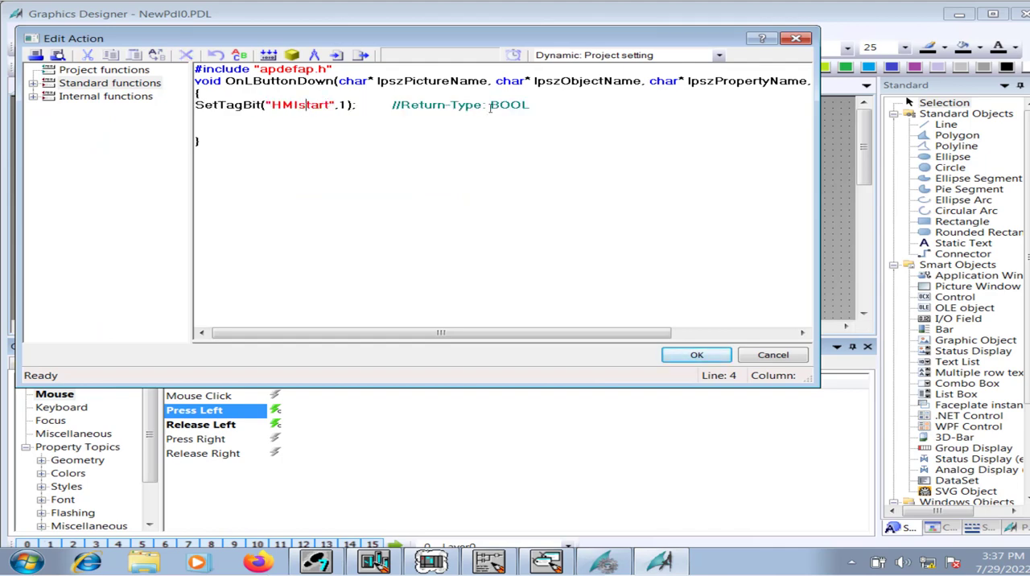
{"action": "left_click_drag", "start_coordinate": [532, 102], "coordinate": [197, 99]}
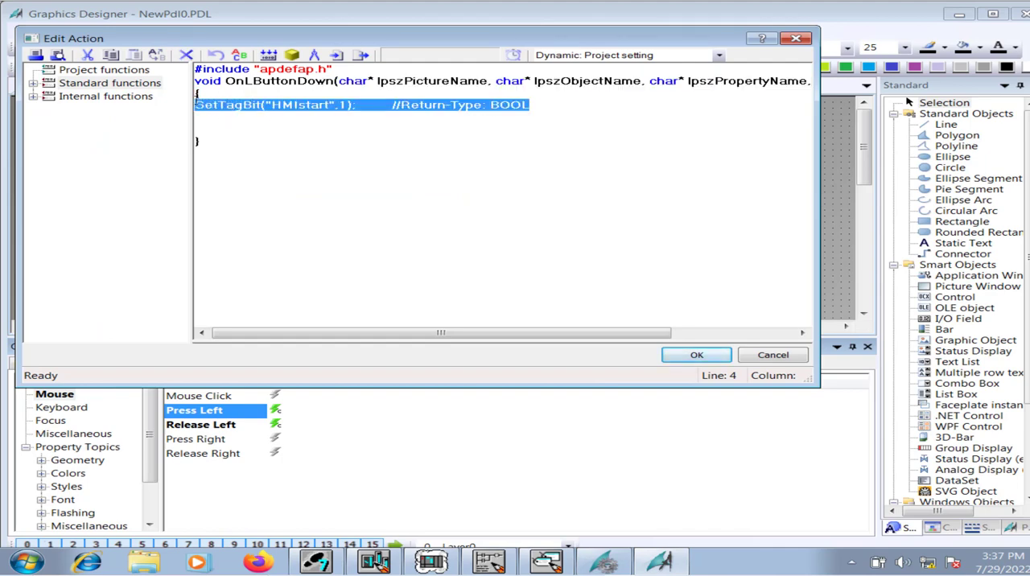
{"action": "key", "text": "Delete"}
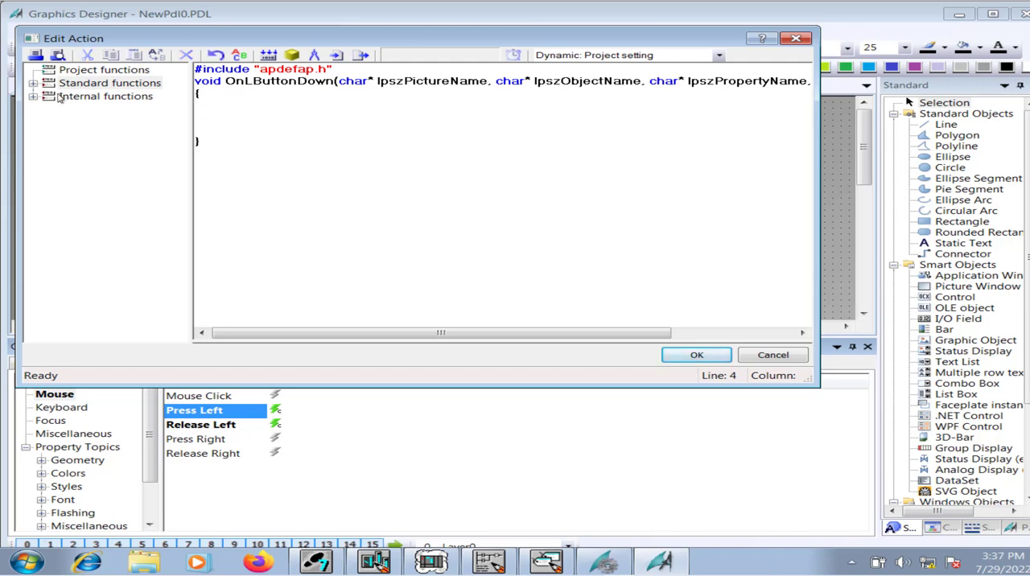
Insert the SetTagBit function from the internal tag set functions into the Press Left action.
{"action": "left_click", "coordinate": [32, 97]}
{"action": "left_click", "coordinate": [32, 97]}
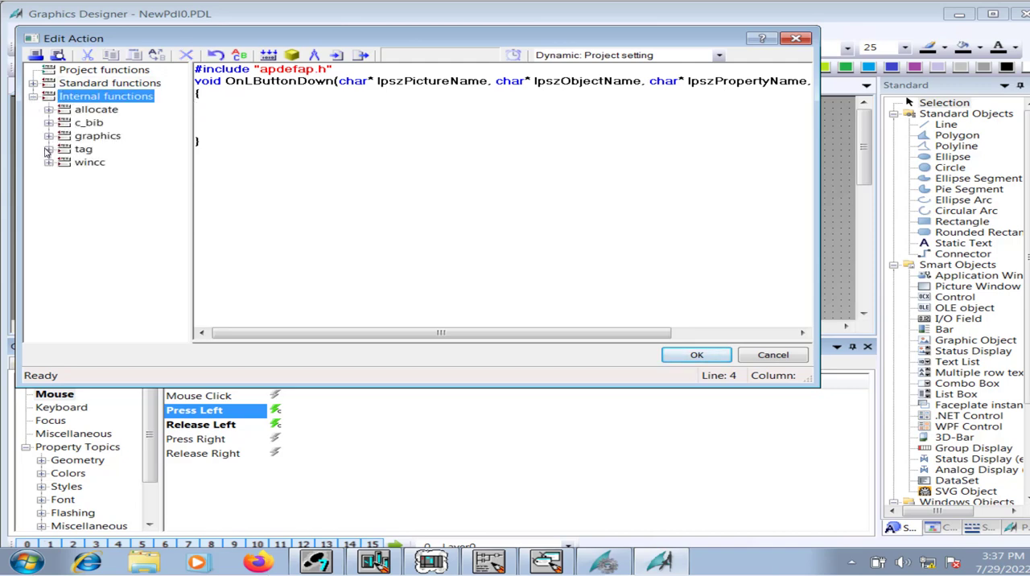
{"action": "left_click", "coordinate": [49, 150]}
{"action": "left_click", "coordinate": [63, 175]}
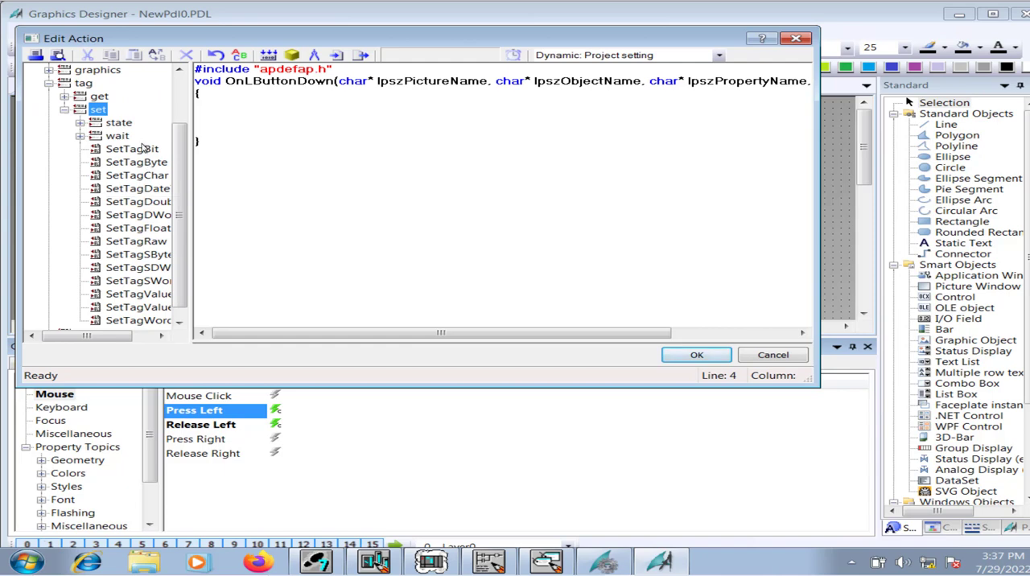
{"action": "double_click", "coordinate": [132, 149]}
Assign the WinCC tag HMIstop as the Tag_Name parameter of SetTagBit.
{"action": "left_click", "coordinate": [584, 183]}
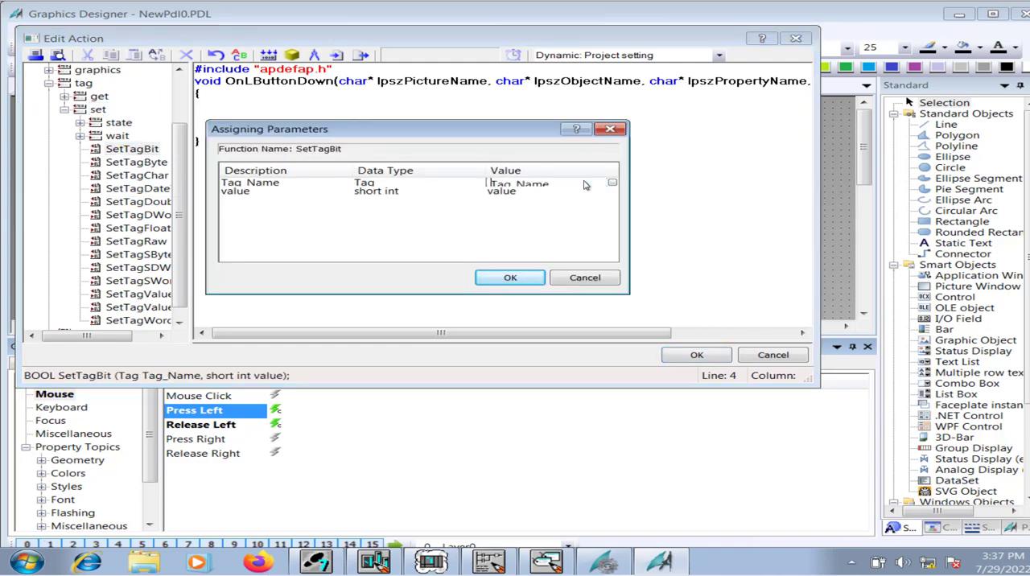
{"action": "left_click", "coordinate": [613, 184]}
{"action": "left_click", "coordinate": [593, 196]}
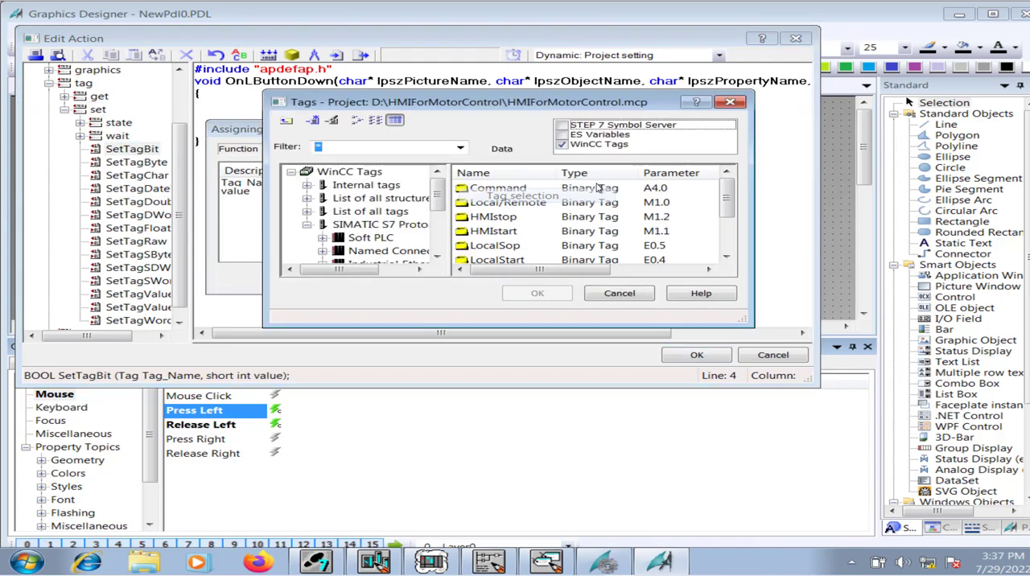
{"action": "left_click", "coordinate": [497, 245]}
{"action": "left_click", "coordinate": [502, 219]}
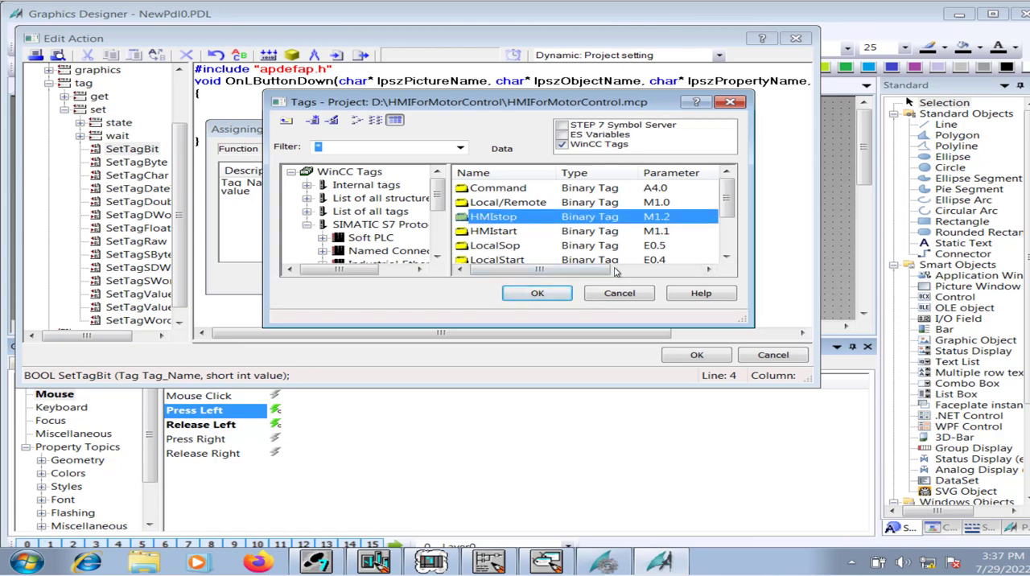
{"action": "left_click", "coordinate": [556, 291]}
Set the SetTagBit value to 1, accept the parameters, and check the HMI_stop contact in the LAD/STL/FBD editor before returning.
{"action": "left_click", "coordinate": [514, 190]}
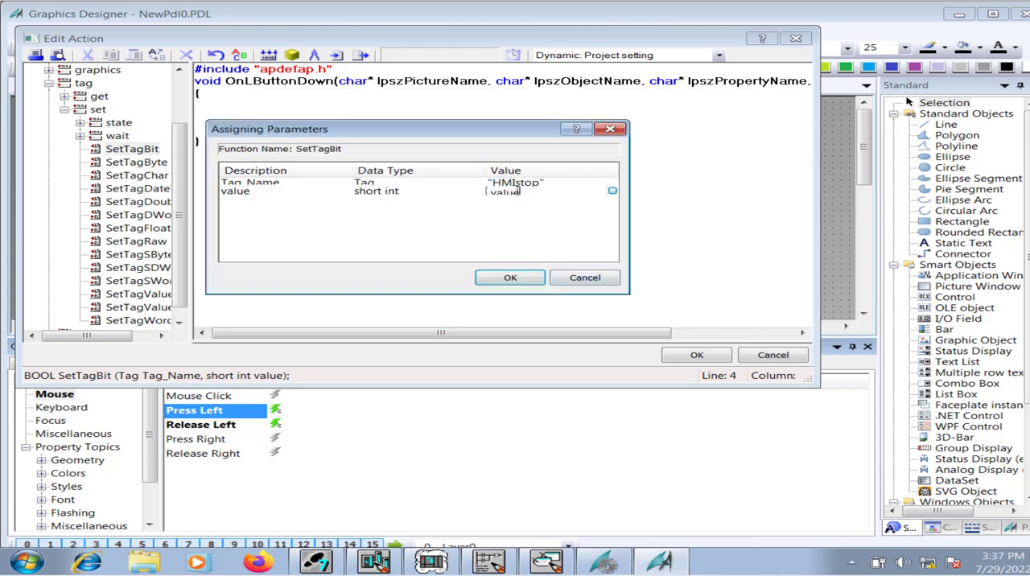
{"action": "double_click", "coordinate": [525, 192]}
{"action": "type", "text": "1"}
{"action": "left_click", "coordinate": [509, 278]}
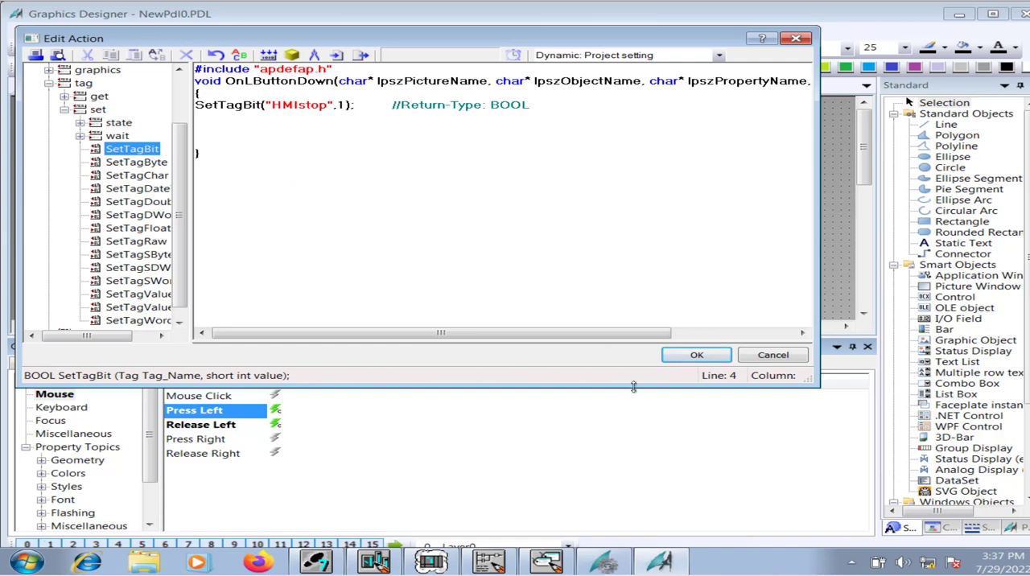
{"action": "left_click", "coordinate": [493, 562]}
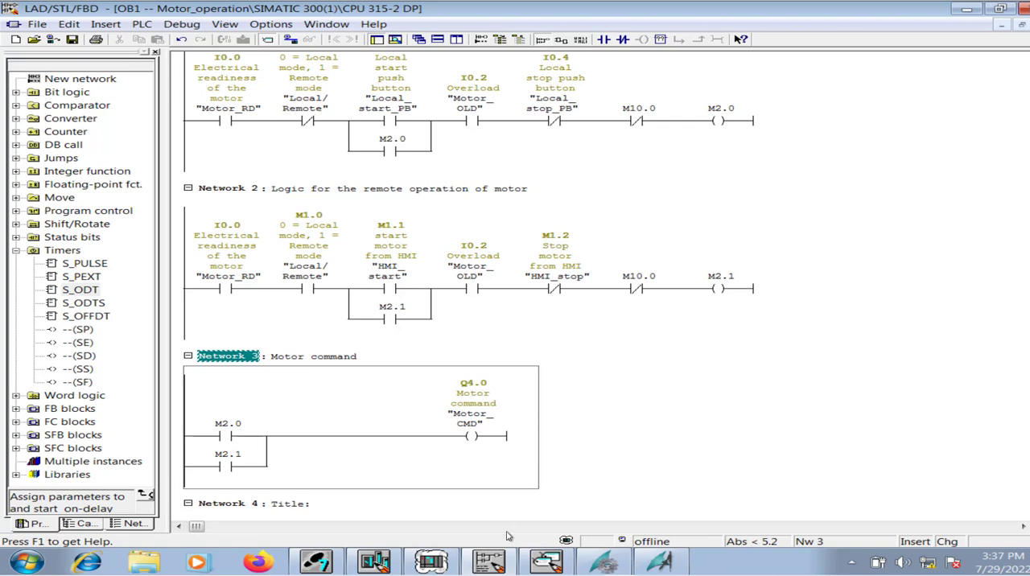
{"action": "left_click", "coordinate": [660, 563]}
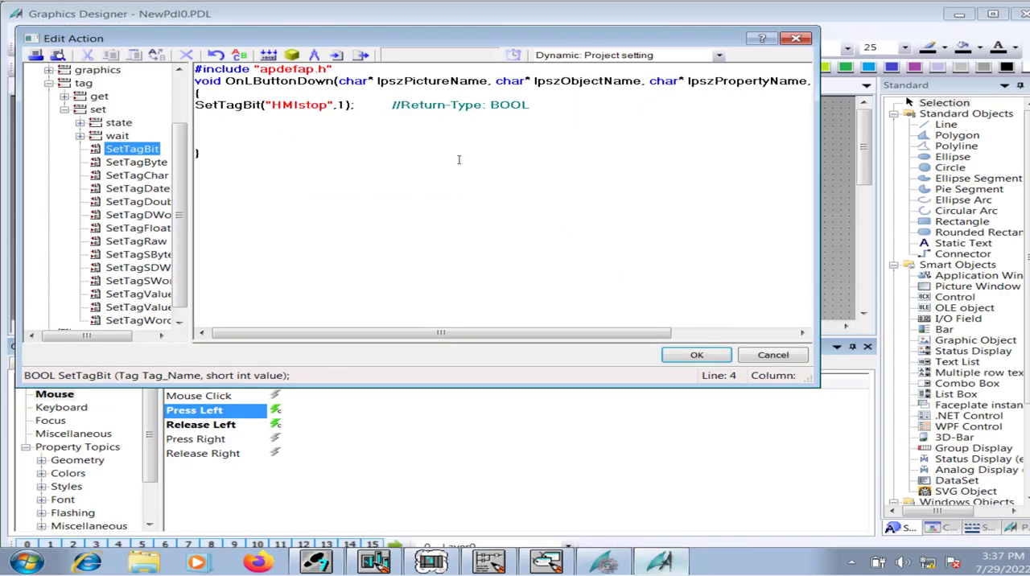
Copy the HMIstop SetTagBit line, and recompile and accept the Press Left action.
{"action": "left_click_drag", "start_coordinate": [539, 108], "coordinate": [204, 95]}
{"action": "key", "text": "ctrl+c"}
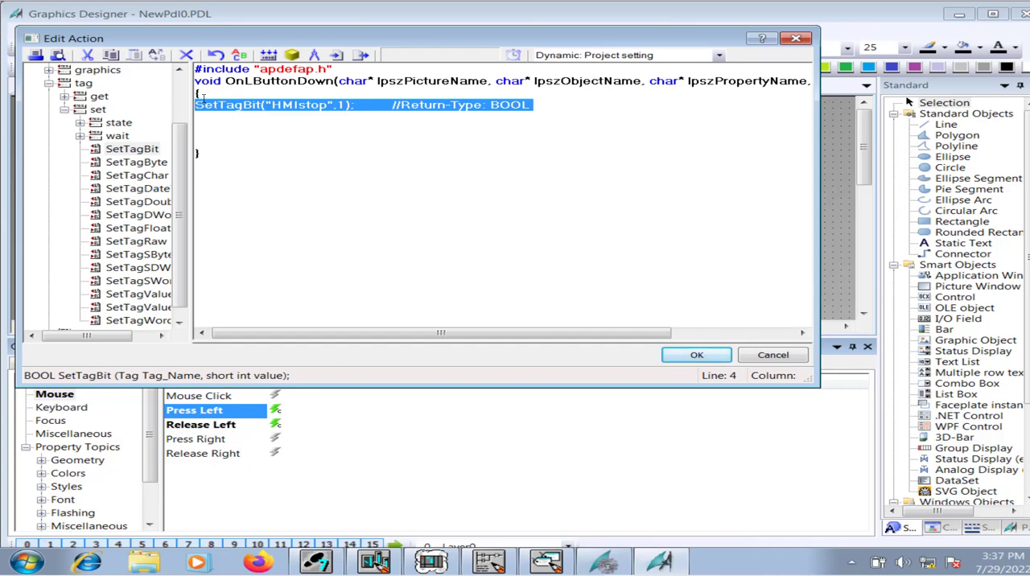
{"action": "left_click", "coordinate": [696, 355]}
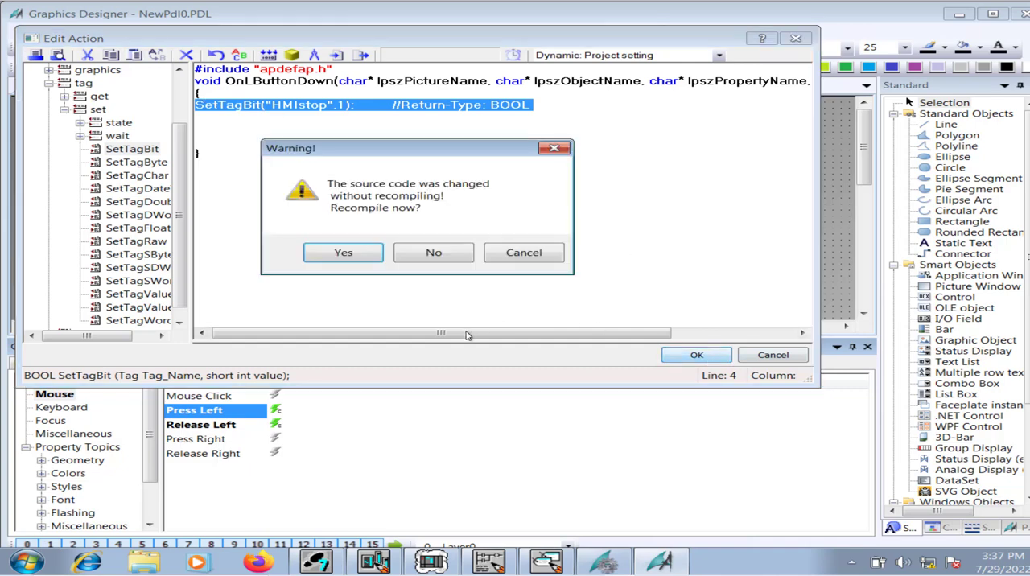
{"action": "left_click", "coordinate": [351, 251]}
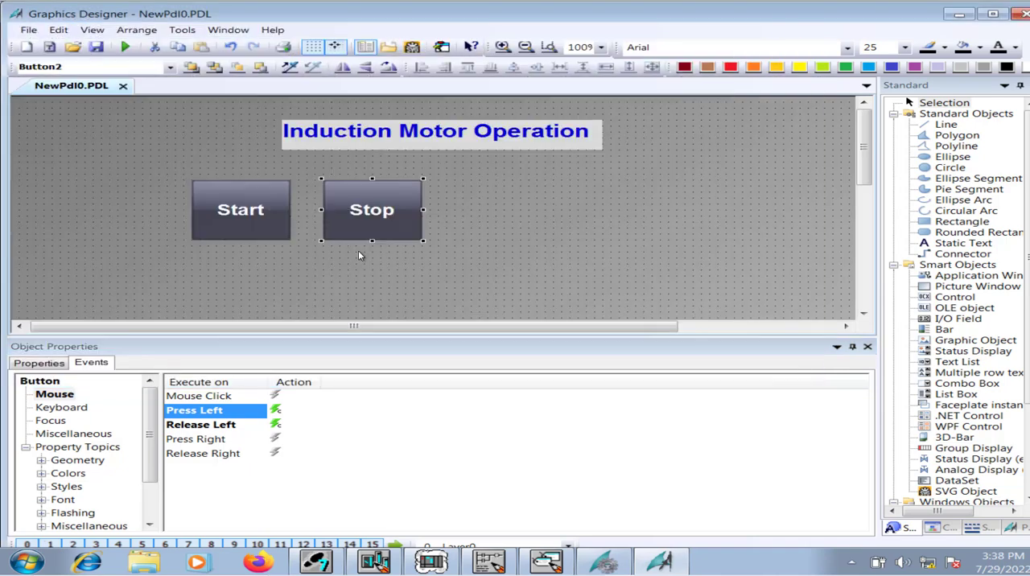
Replace the HMIstart line in the Stop button's Release Left action with the copied HMIstop SetTagBit line.
{"action": "double_click", "coordinate": [290, 426]}
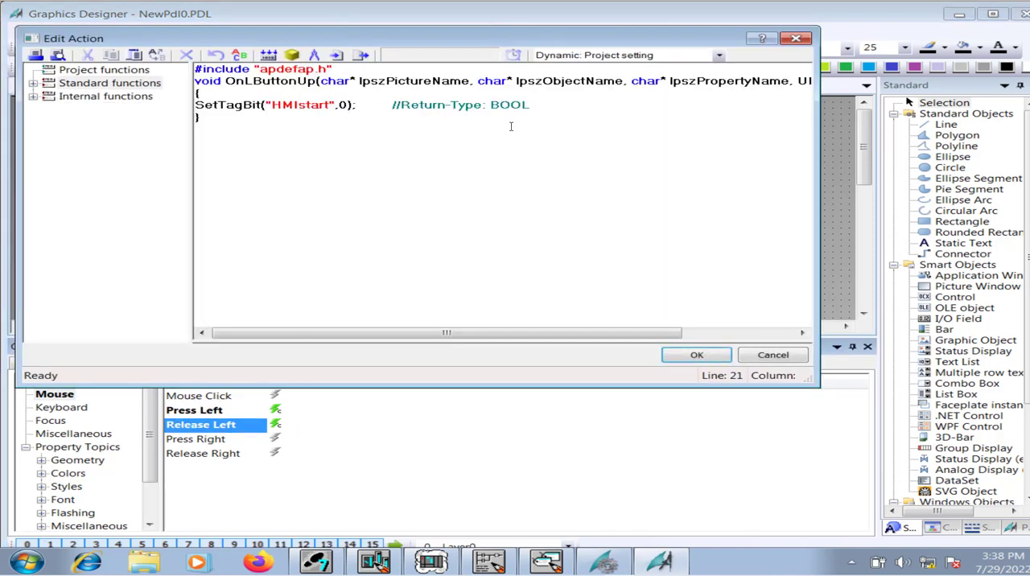
{"action": "left_click_drag", "start_coordinate": [532, 110], "coordinate": [213, 98]}
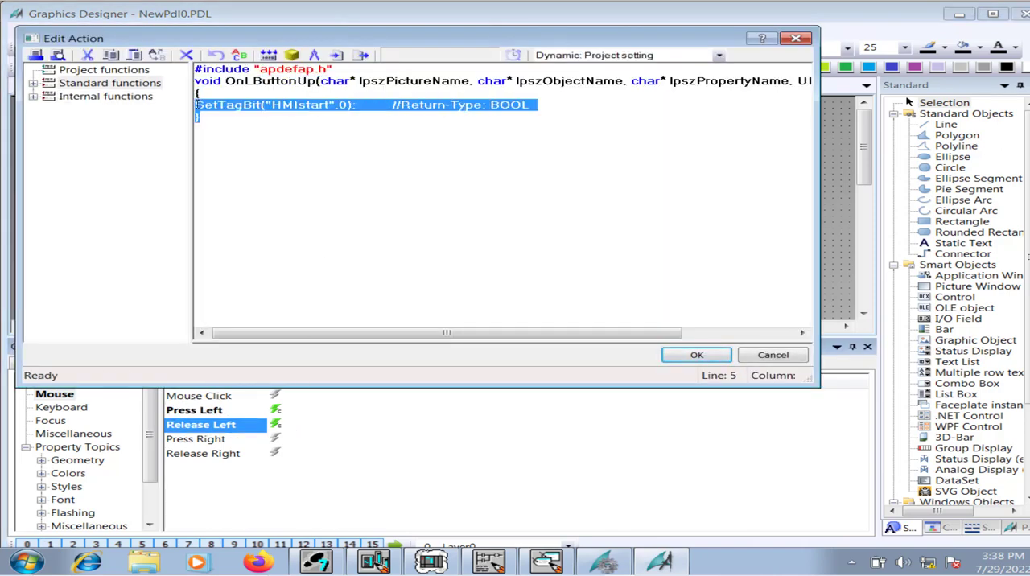
{"action": "left_click", "coordinate": [325, 123]}
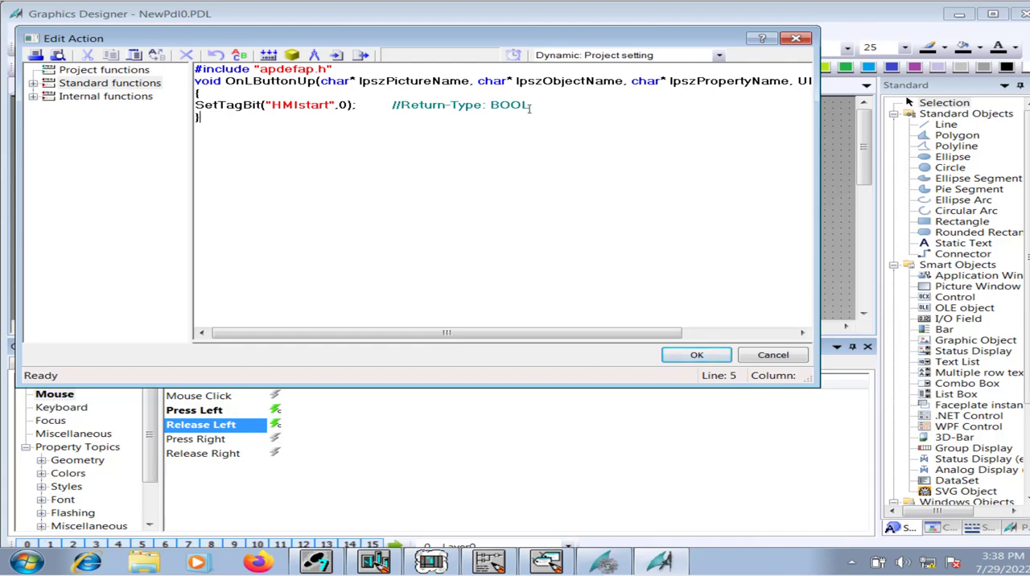
{"action": "left_click_drag", "start_coordinate": [529, 108], "coordinate": [192, 104]}
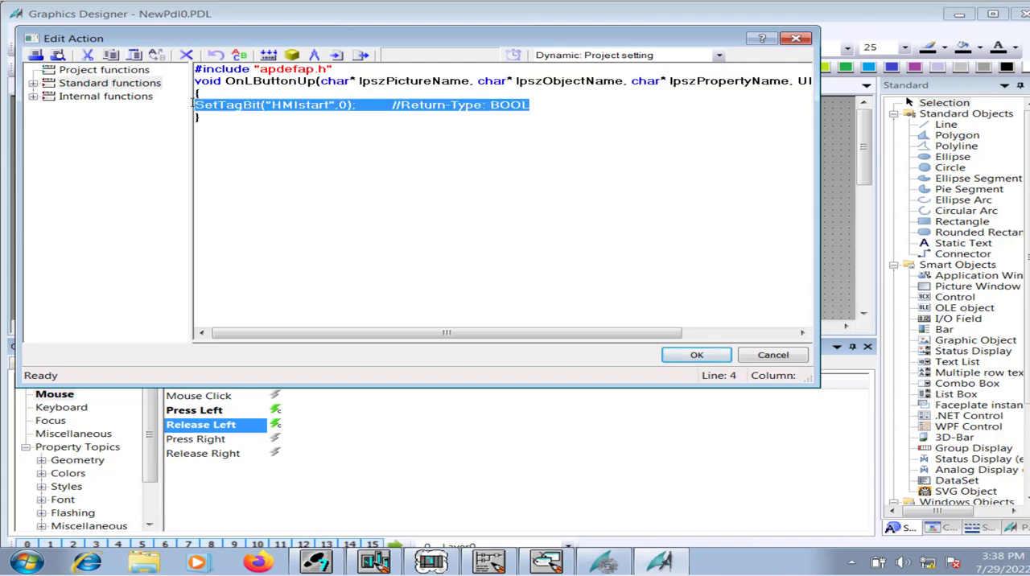
{"action": "key", "text": "ctrl+v"}
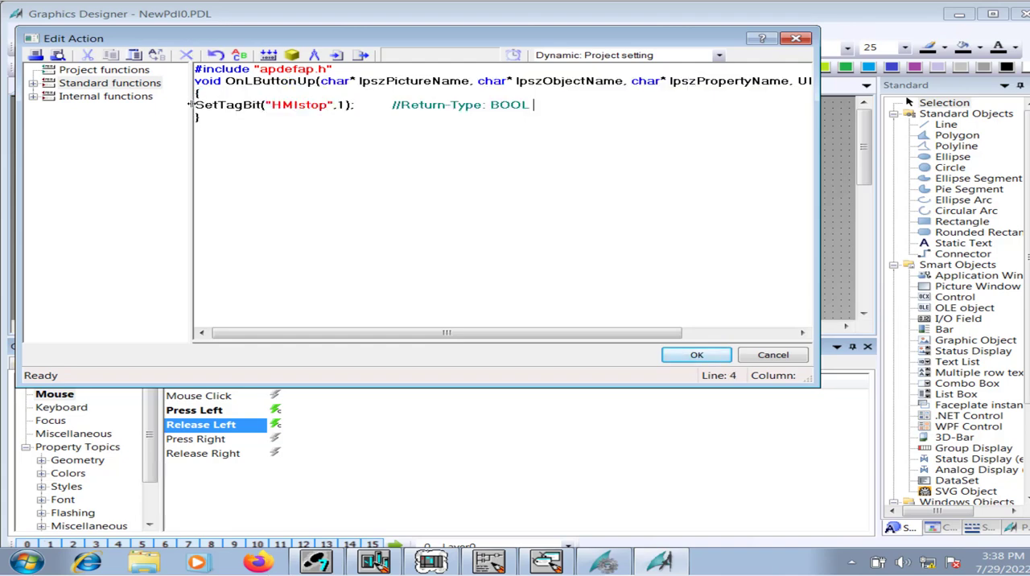
Set the value in the Release Left line to 0, recompile and accept the action, and save the picture.
{"action": "double_click", "coordinate": [341, 105]}
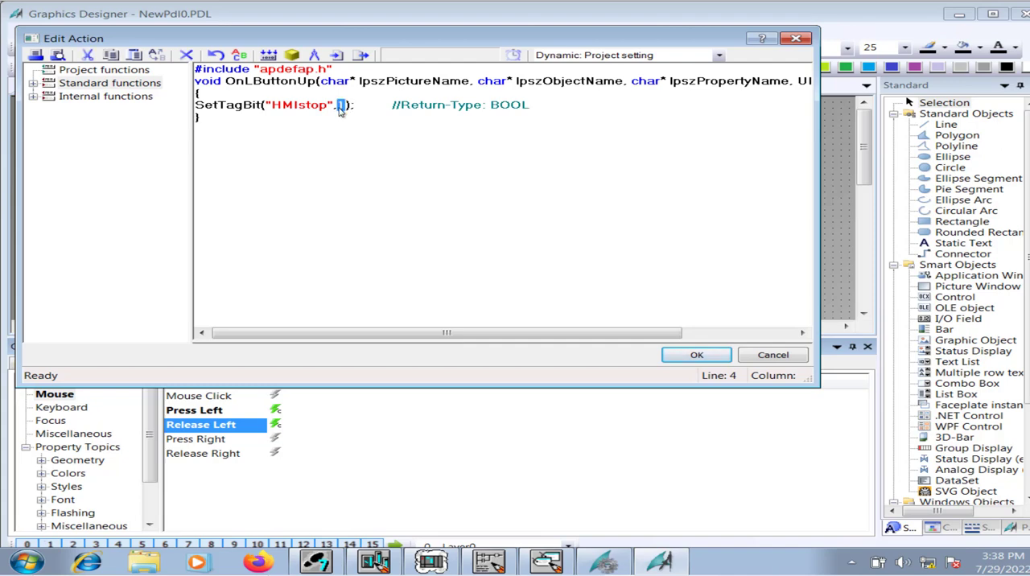
{"action": "type", "text": "0"}
{"action": "left_click", "coordinate": [698, 355]}
{"action": "left_click", "coordinate": [338, 253]}
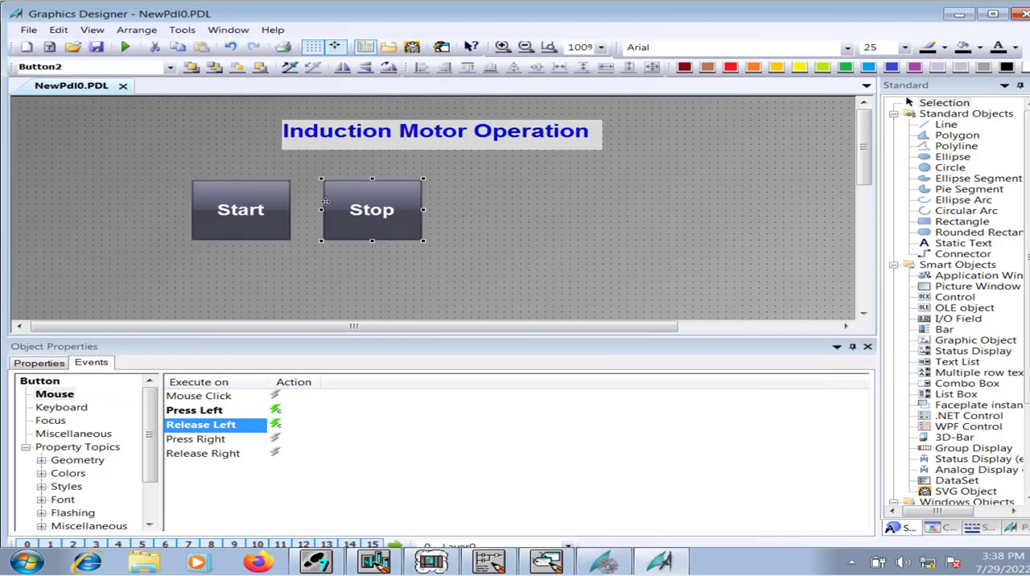
{"action": "left_click", "coordinate": [95, 46]}
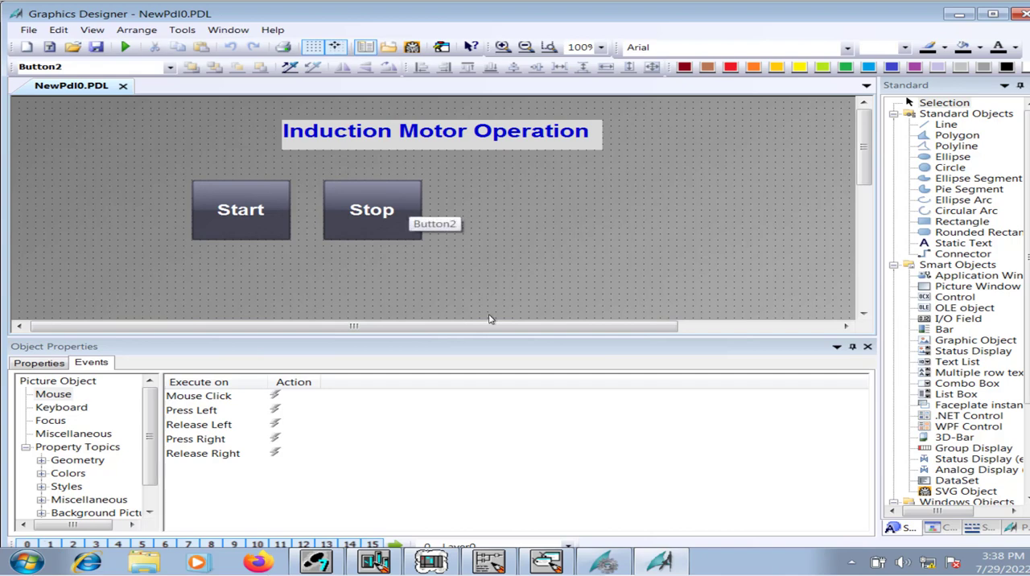
Switch to WinCC Explorer, activate the project's runtime, and accept running in demo mode.
{"action": "left_click", "coordinate": [604, 562]}
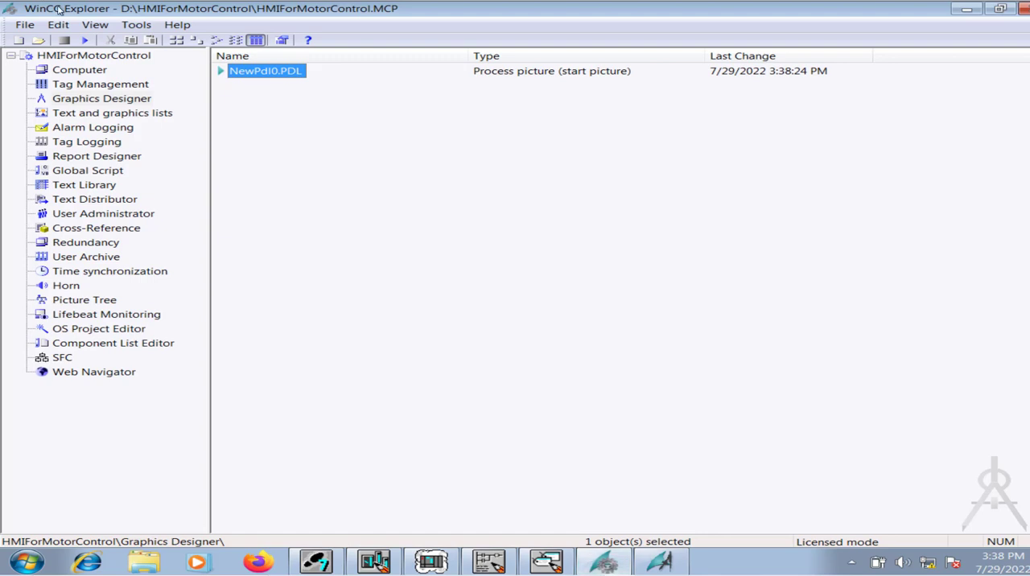
{"action": "left_click", "coordinate": [85, 40]}
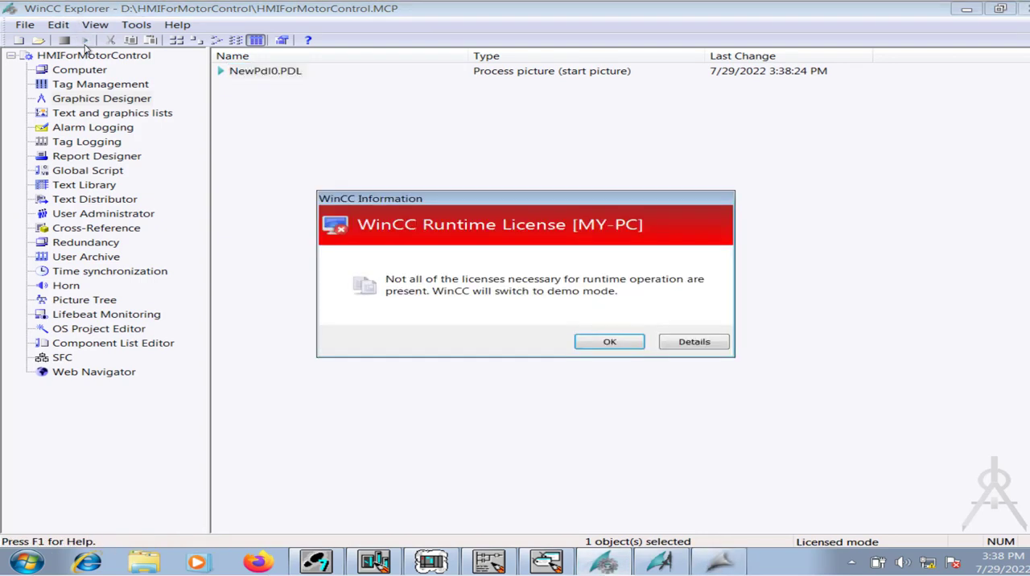
{"action": "left_click", "coordinate": [624, 347]}
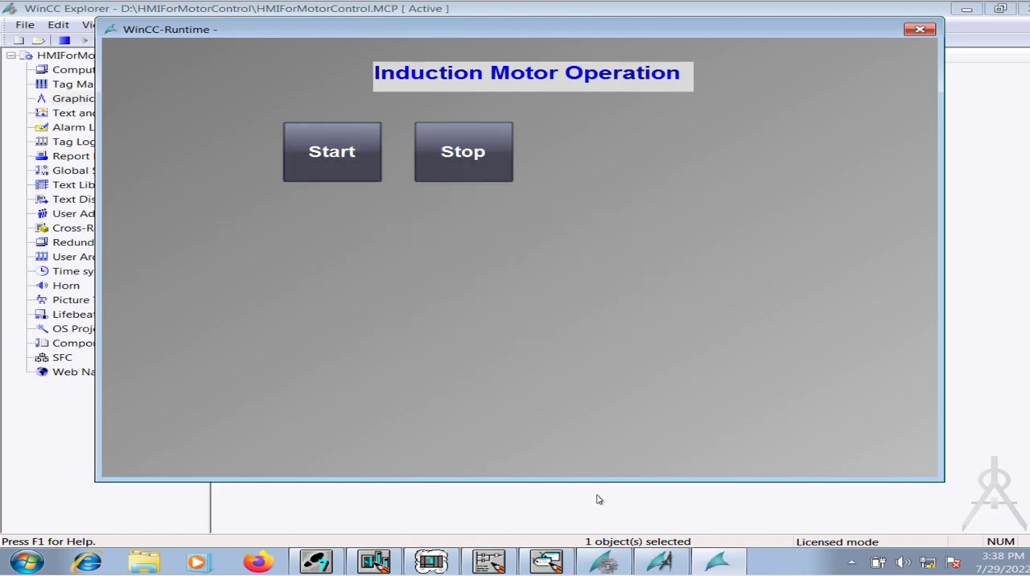
Save block OB1 in the LAD/STL/FBD editor and try to switch on monitoring.
{"action": "left_click", "coordinate": [489, 562]}
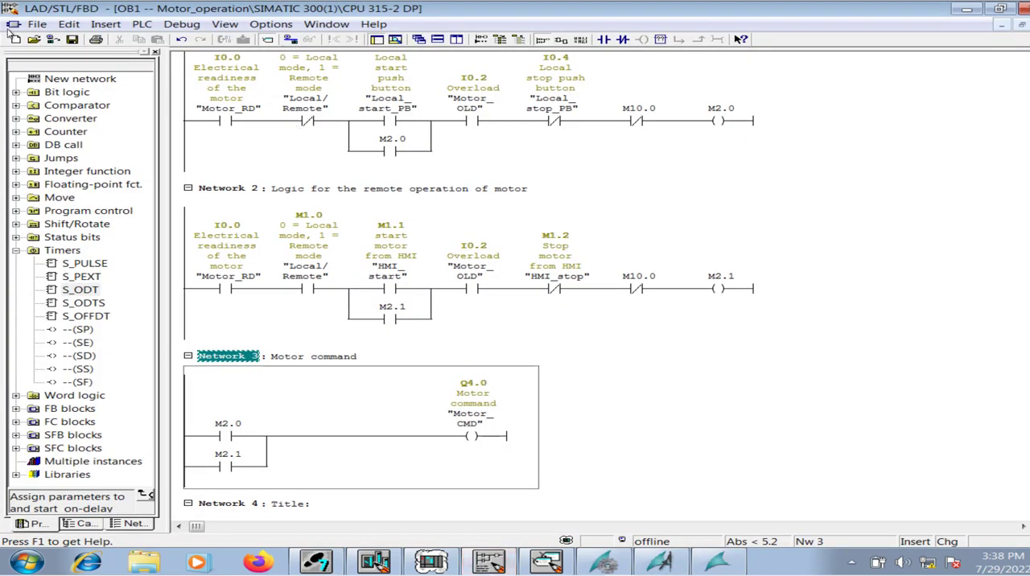
{"action": "left_click", "coordinate": [72, 38]}
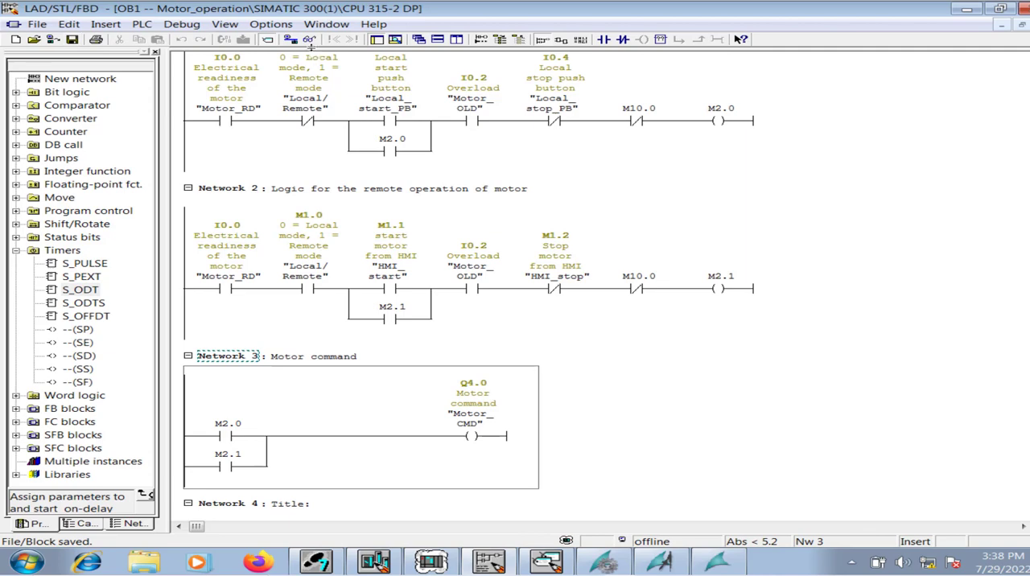
{"action": "left_click", "coordinate": [310, 40]}
{"action": "left_click", "coordinate": [389, 311]}
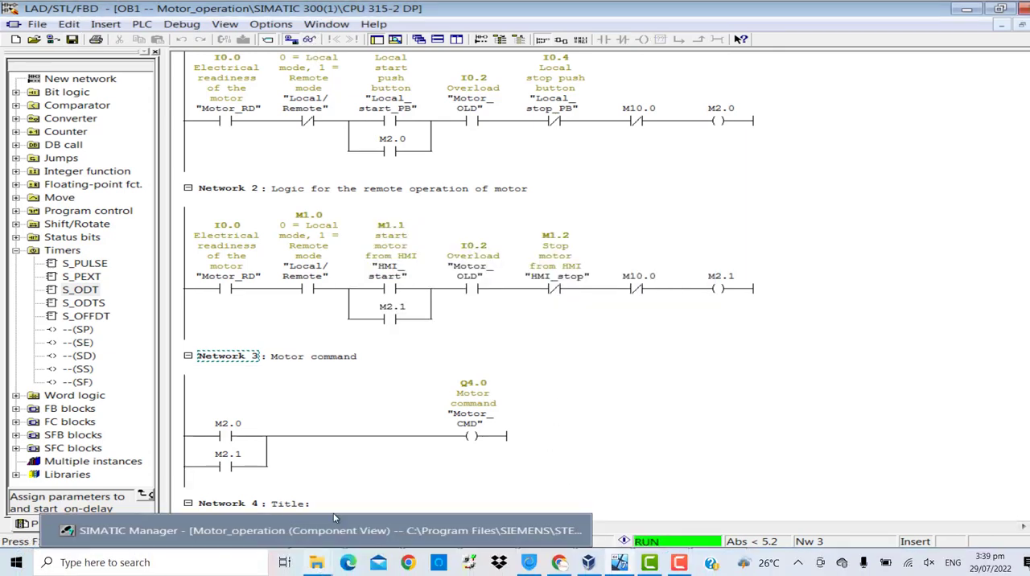
Switch to SIMATIC Manager and download the SIMATIC 300(1) station to the PLC, replacing the system data and overwriting block OB1.
{"action": "left_click", "coordinate": [333, 549]}
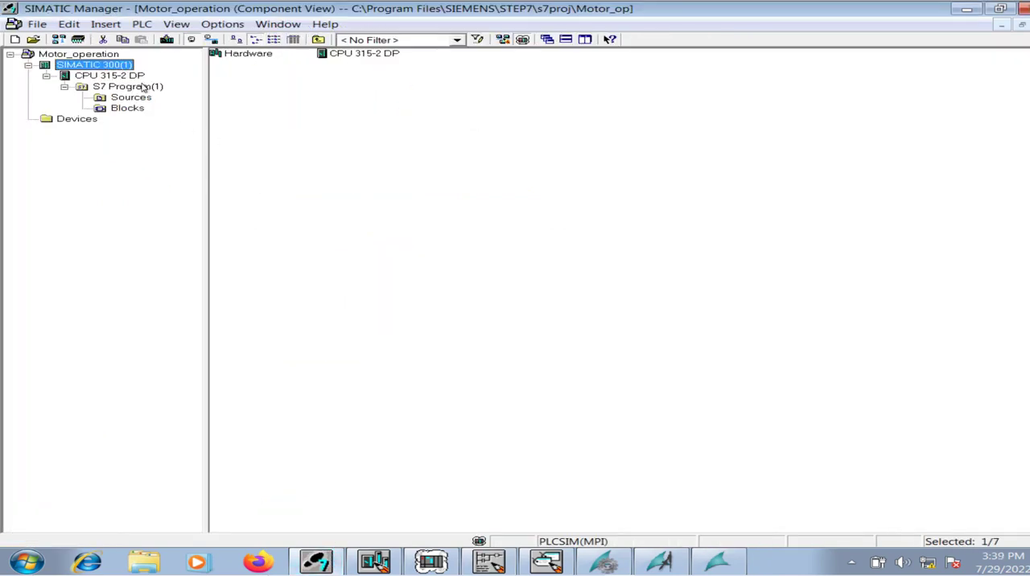
{"action": "right_click", "coordinate": [122, 67]}
{"action": "mouse_move", "coordinate": [311, 159]}
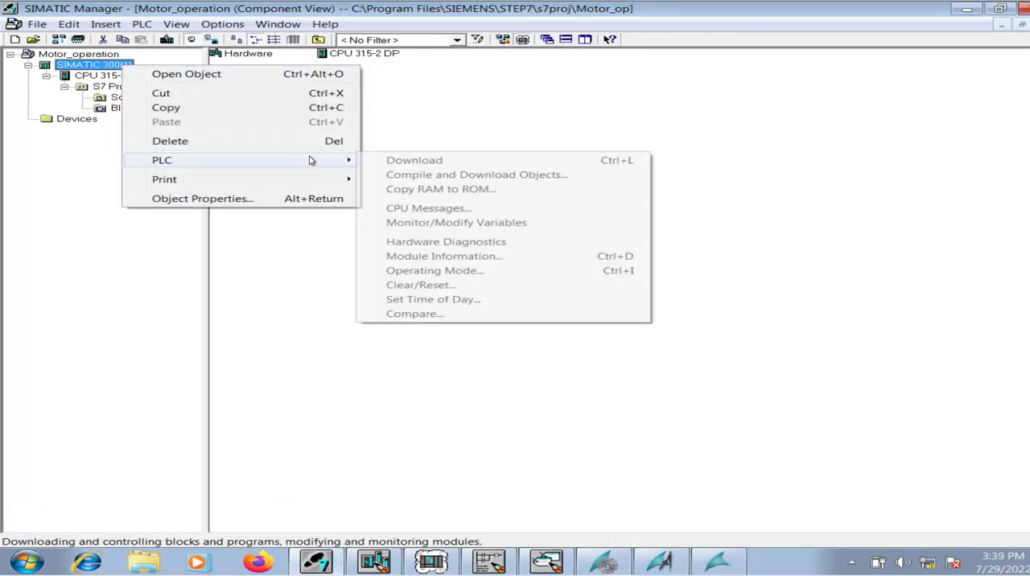
{"action": "left_click", "coordinate": [406, 164]}
{"action": "left_click", "coordinate": [418, 326]}
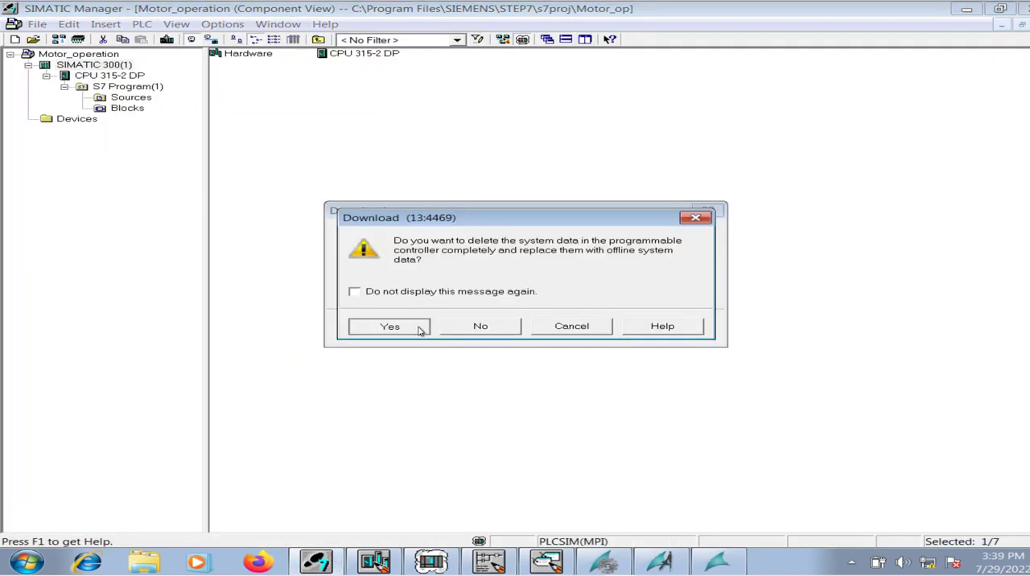
{"action": "left_click", "coordinate": [393, 352]}
{"action": "left_click", "coordinate": [393, 321]}
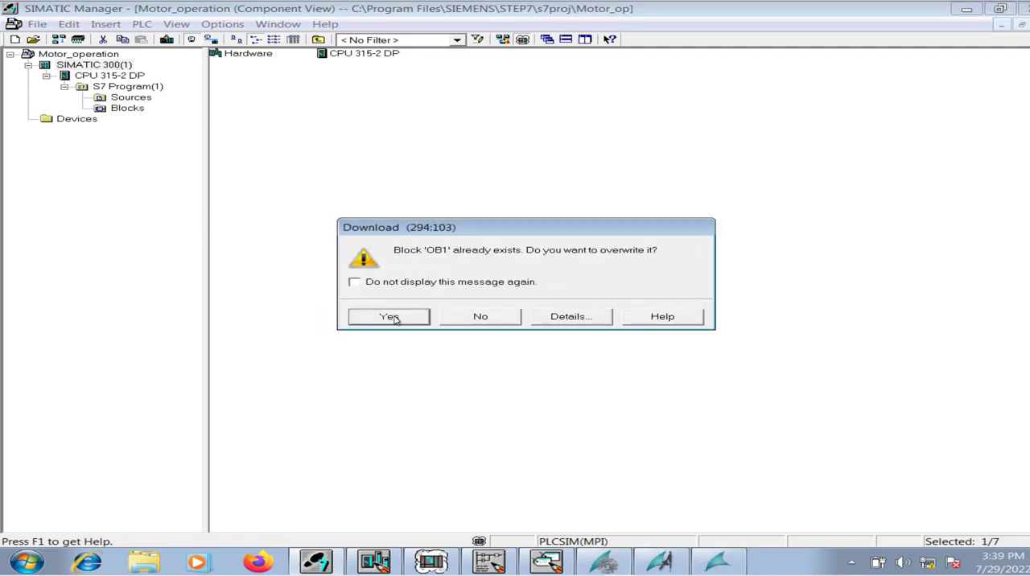
{"action": "left_click", "coordinate": [394, 318]}
{"action": "left_click", "coordinate": [390, 312]}
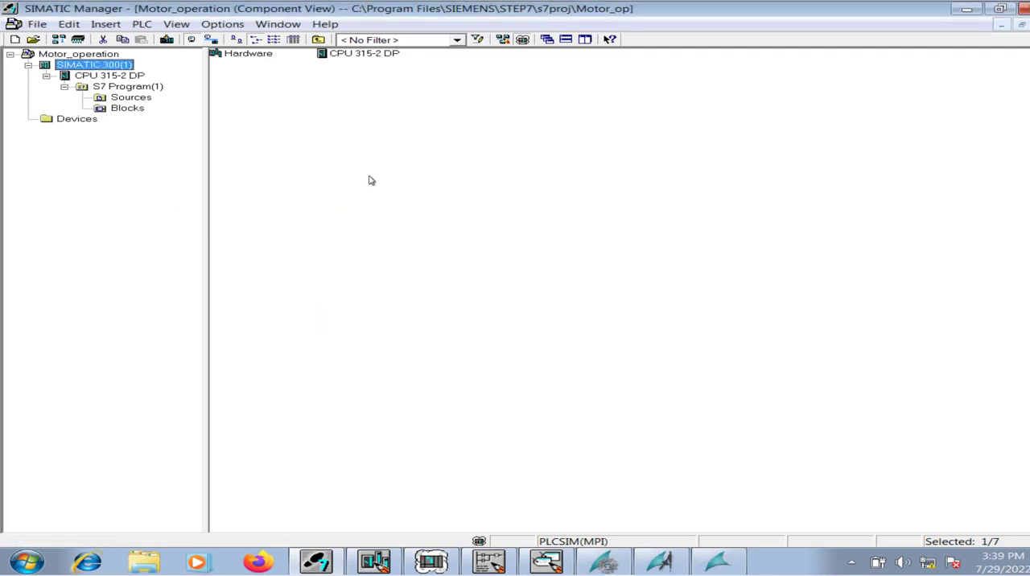
Switch on monitoring of OB1 in the LAD/STL/FBD editor and check the Local/Remote and Motor_RD contacts in Network 2.
{"action": "left_click", "coordinate": [489, 561]}
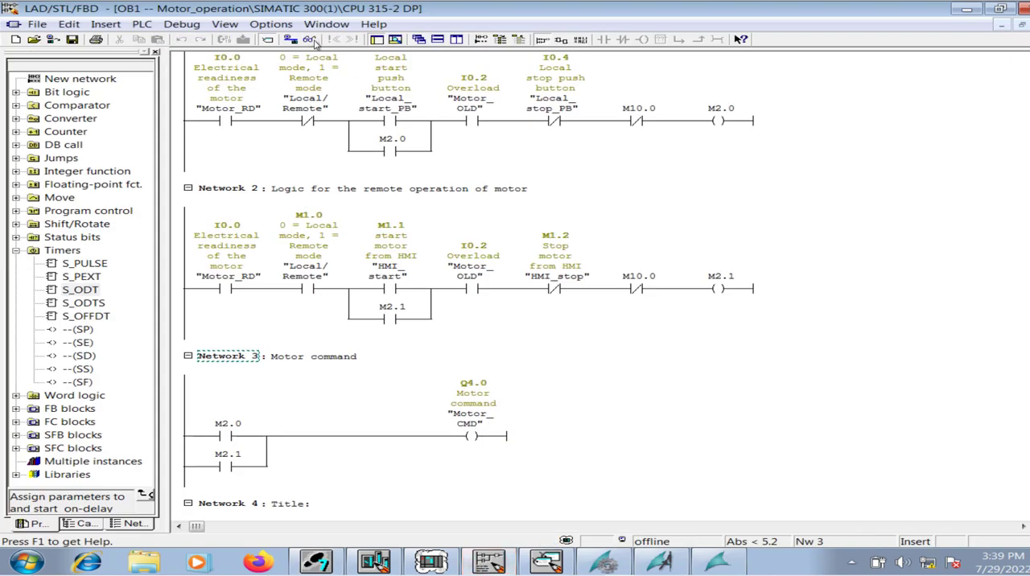
{"action": "left_click", "coordinate": [311, 39]}
{"action": "left_click", "coordinate": [346, 295]}
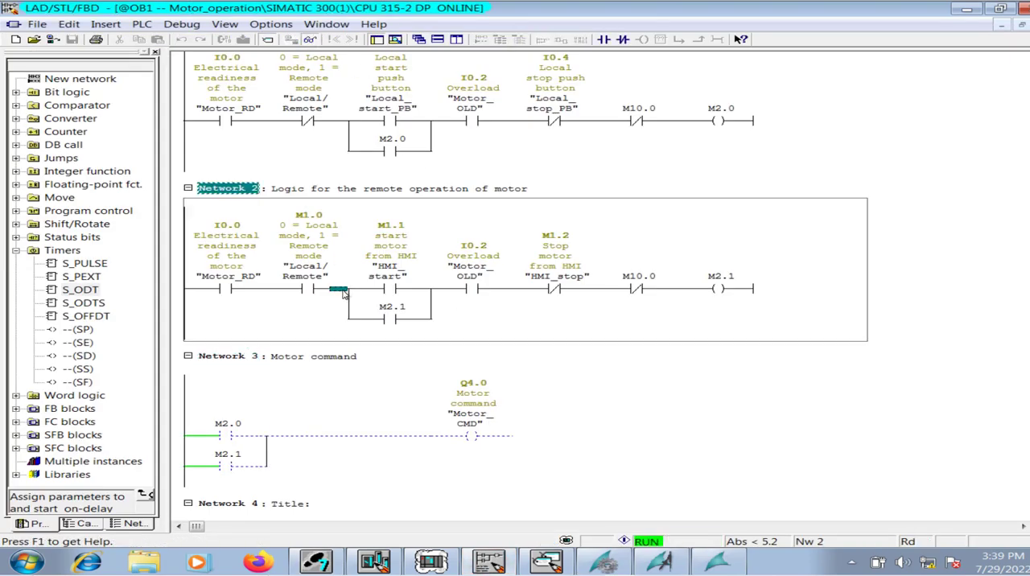
{"action": "left_click", "coordinate": [309, 292]}
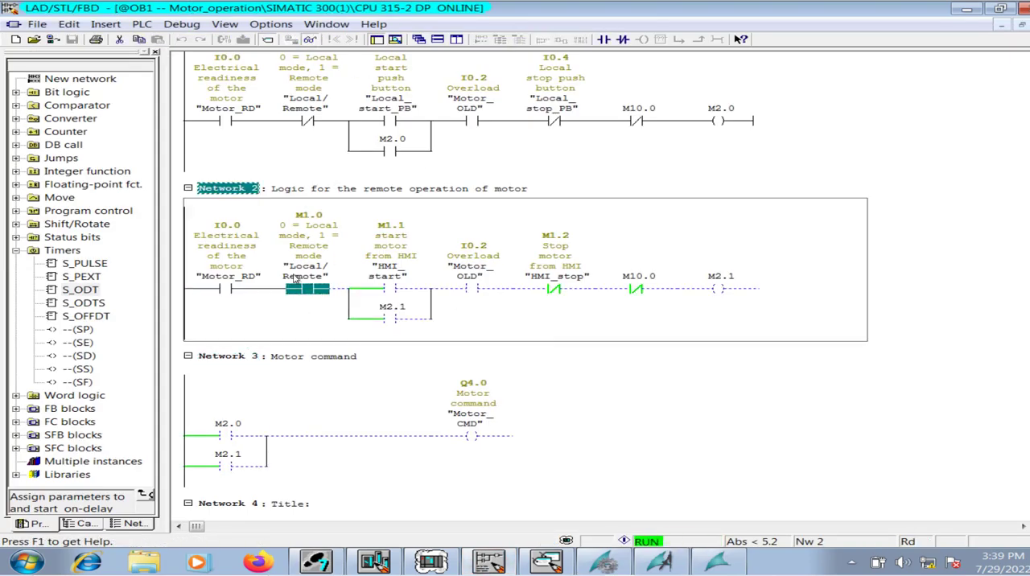
{"action": "left_click", "coordinate": [239, 289]}
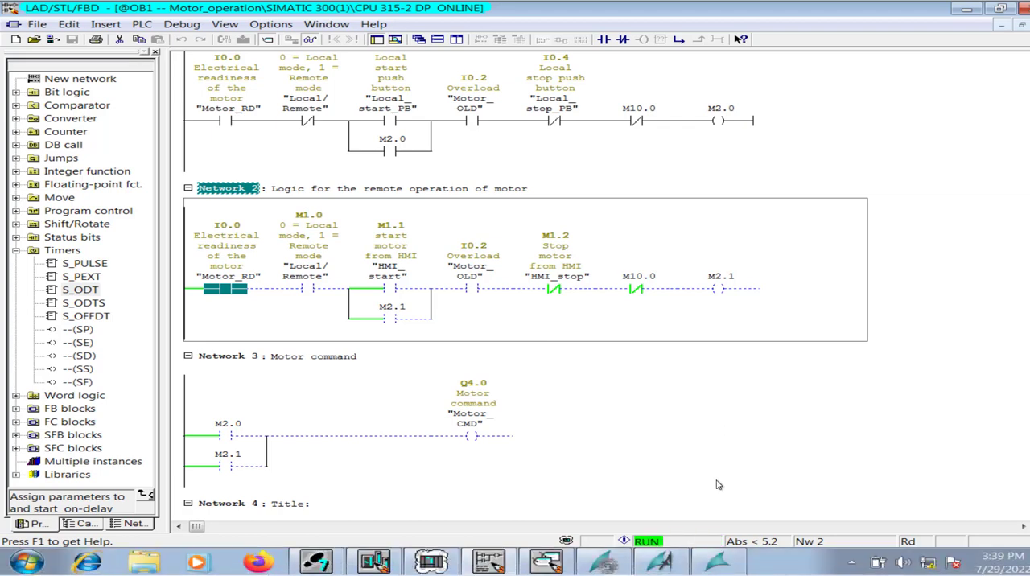
In Graphics Designer, duplicate the Stop button and place the copy below and between the Start and Stop buttons.
{"action": "left_click", "coordinate": [672, 557]}
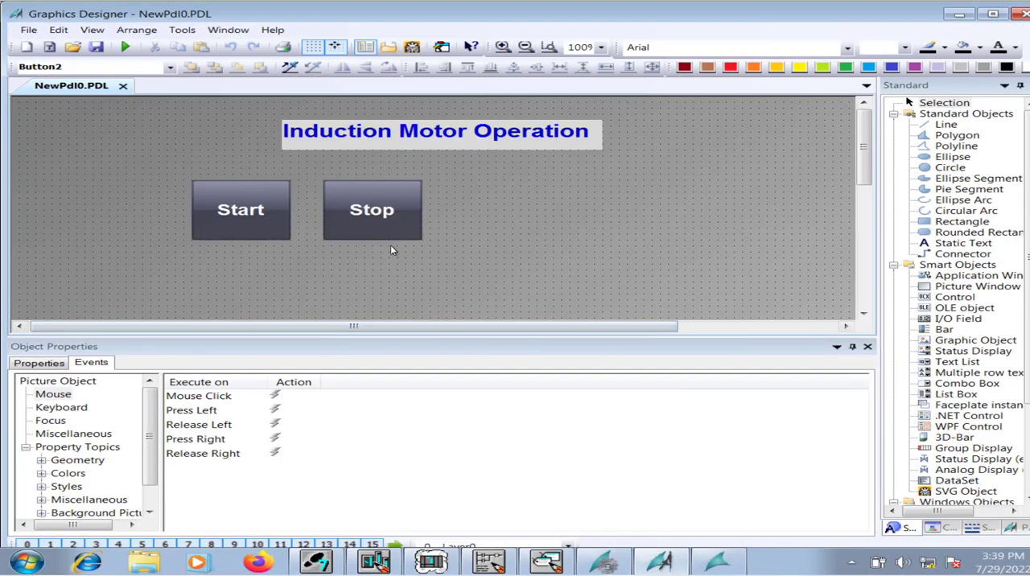
{"action": "left_click_drag", "start_coordinate": [731, 353], "coordinate": [742, 447]}
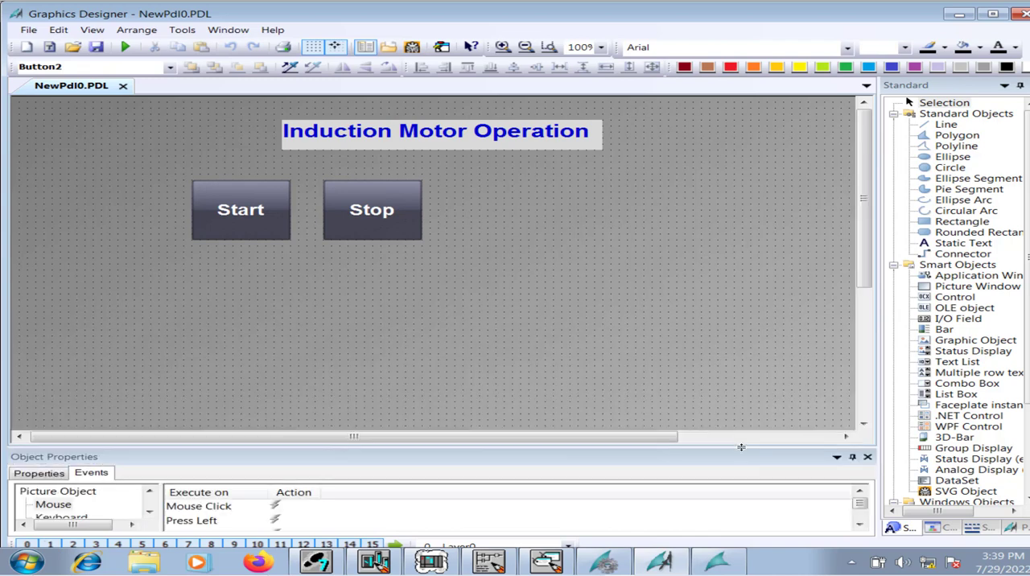
{"action": "left_click", "coordinate": [383, 224]}
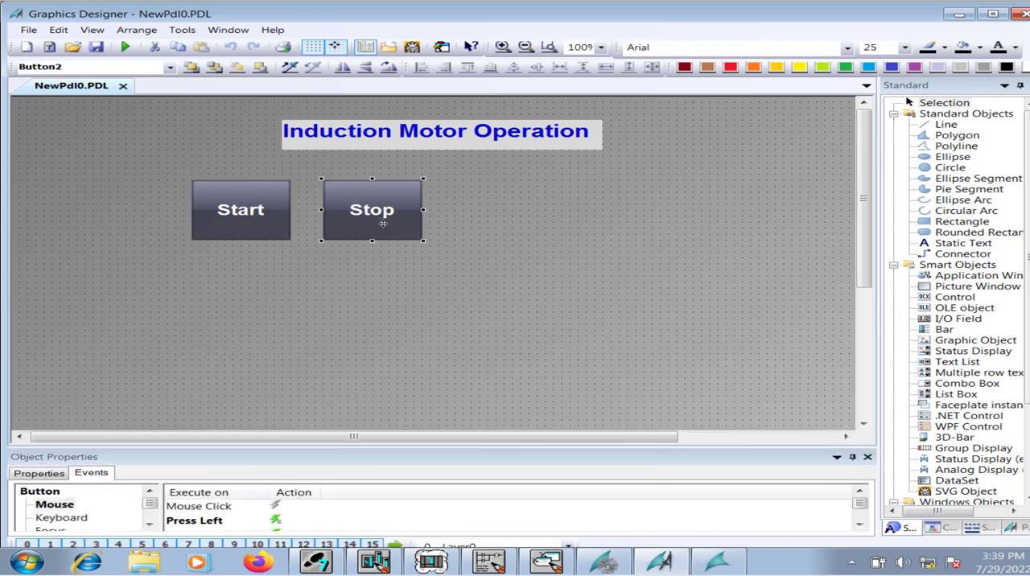
{"action": "key", "text": "ctrl+c"}
{"action": "key", "text": "ctrl+v"}
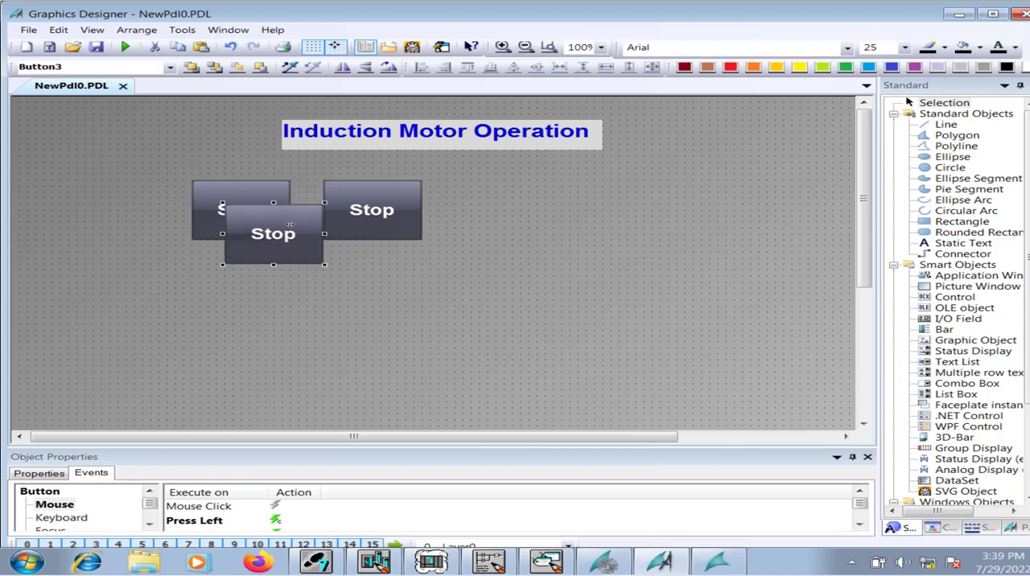
{"action": "left_click_drag", "start_coordinate": [301, 240], "coordinate": [325, 300]}
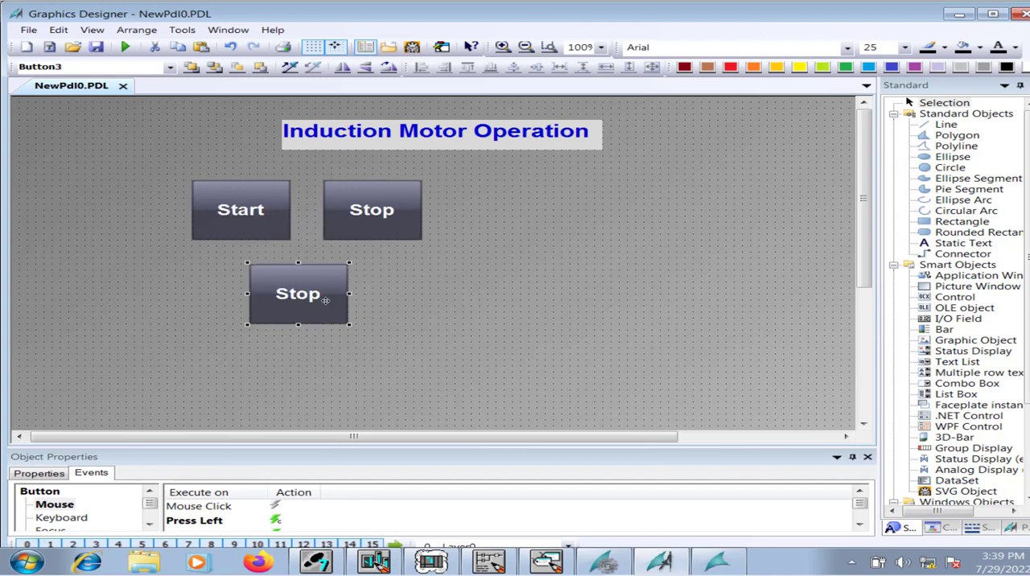
{"action": "key", "text": "Right"}
{"action": "key", "text": "Right"}
{"action": "key", "text": "Right"}
{"action": "key", "text": "Right"}
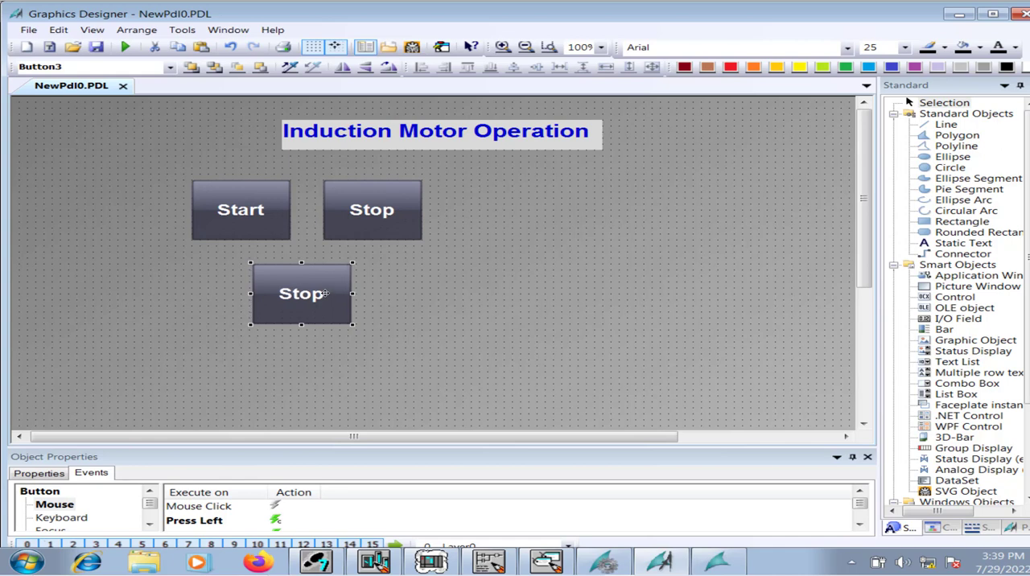
Change the text of the copied button to Remote.
{"action": "left_click_drag", "start_coordinate": [334, 450], "coordinate": [346, 339]}
{"action": "left_click", "coordinate": [38, 363]}
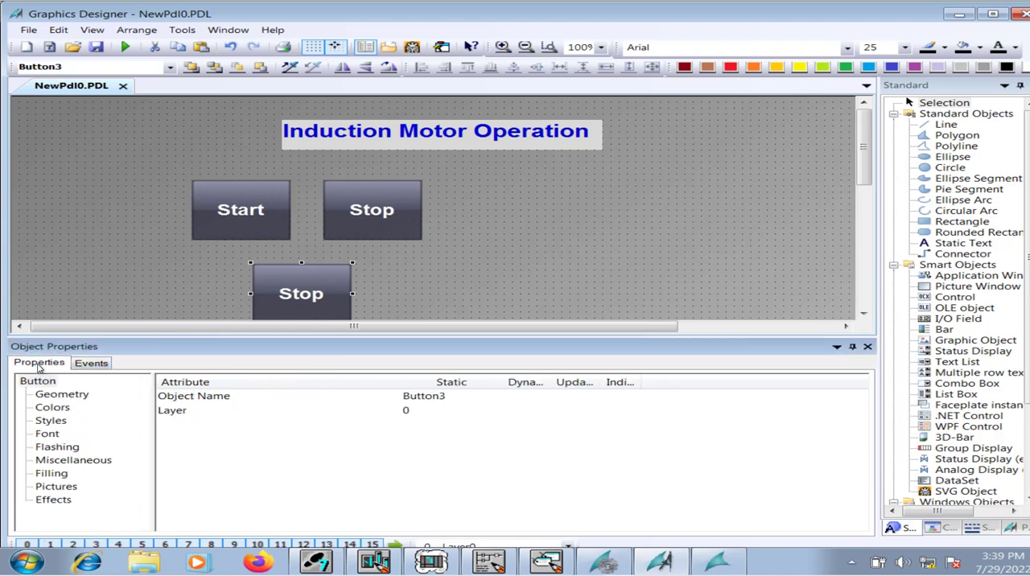
{"action": "left_click", "coordinate": [50, 435]}
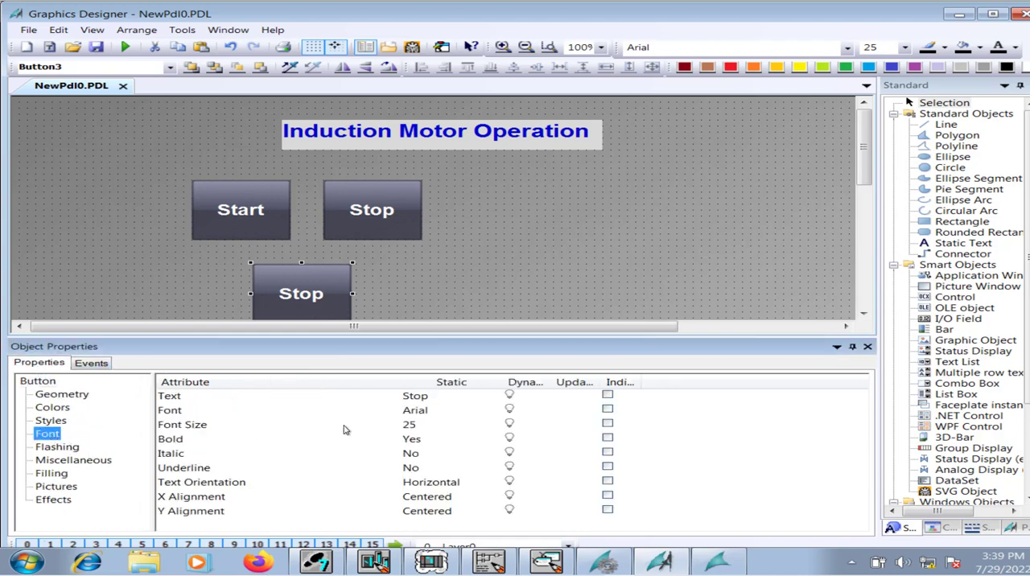
{"action": "double_click", "coordinate": [428, 396]}
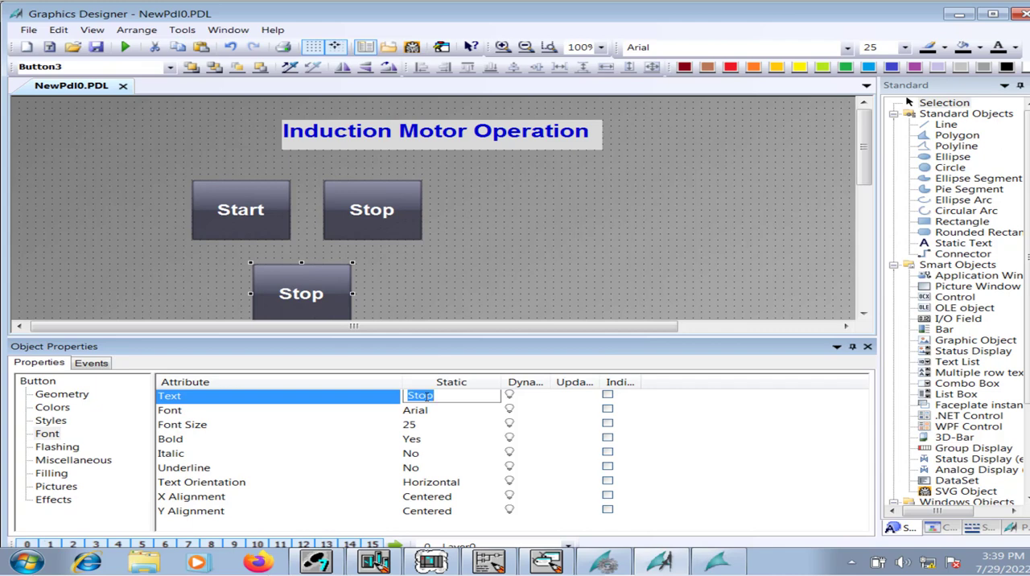
{"action": "type", "text": "Remote"}
{"action": "key", "text": "Return"}
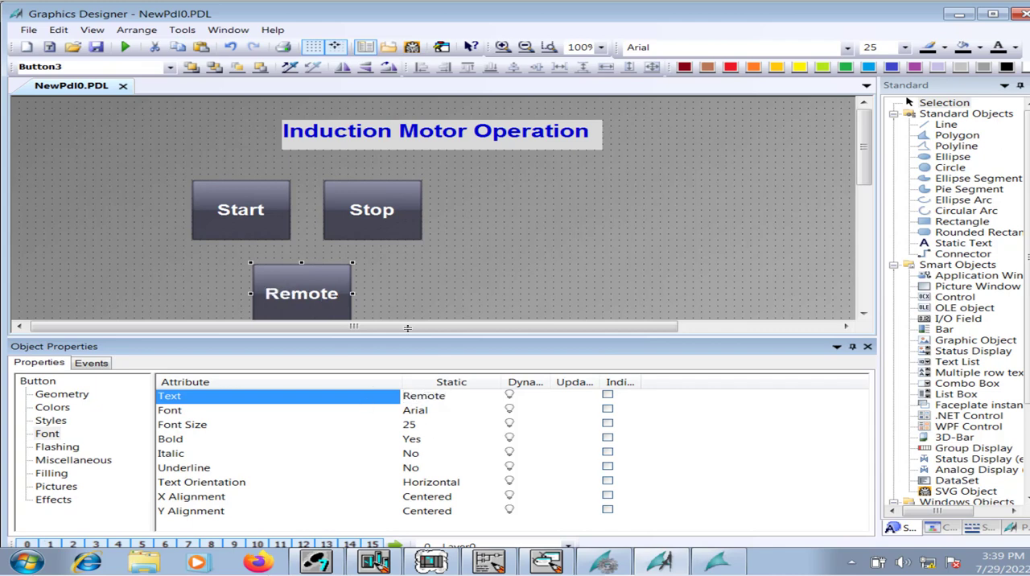
{"action": "left_click", "coordinate": [618, 296]}
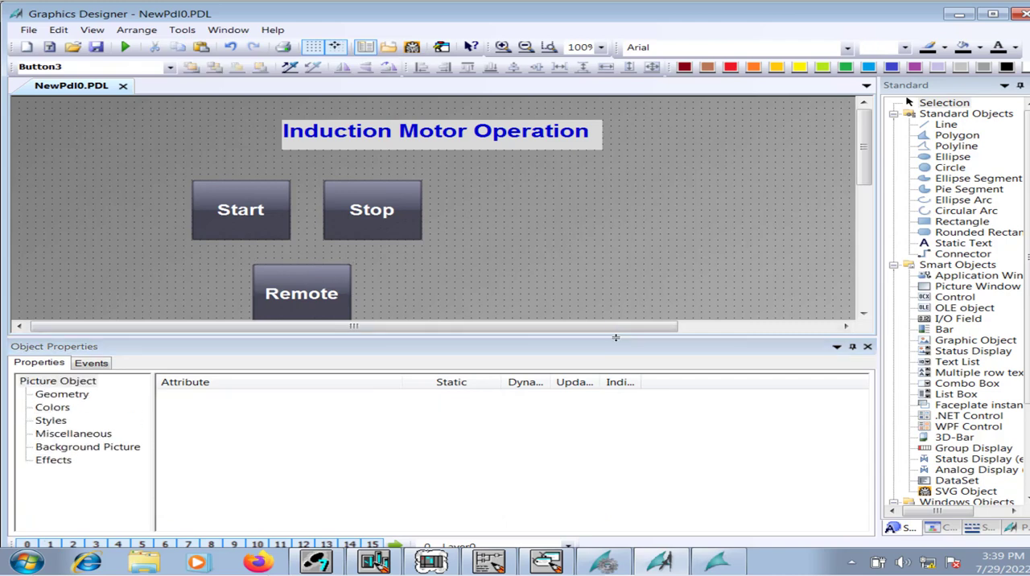
Delete the Press Left and Release Left actions inherited by the Remote button.
{"action": "left_click", "coordinate": [301, 303]}
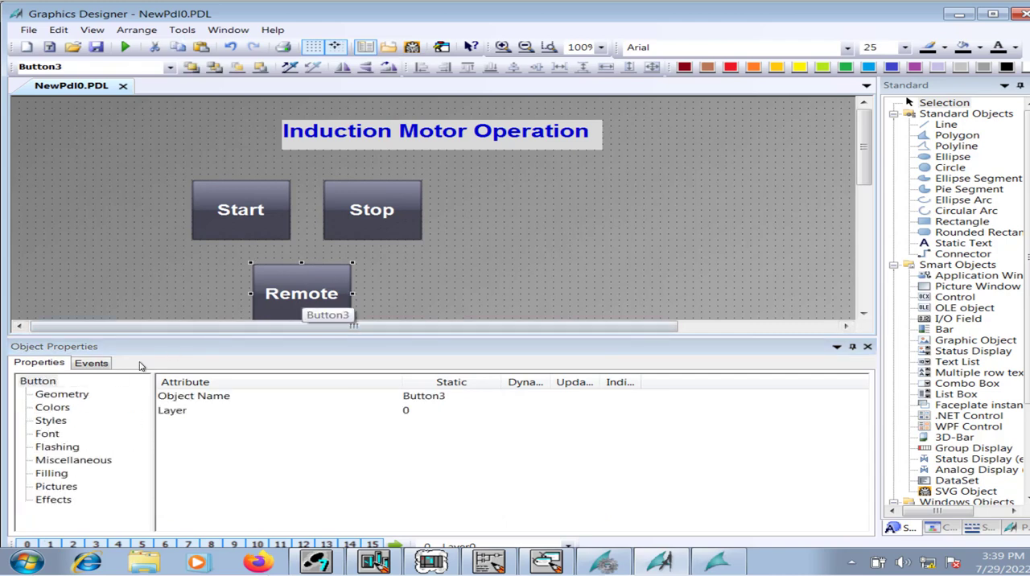
{"action": "left_click", "coordinate": [91, 363]}
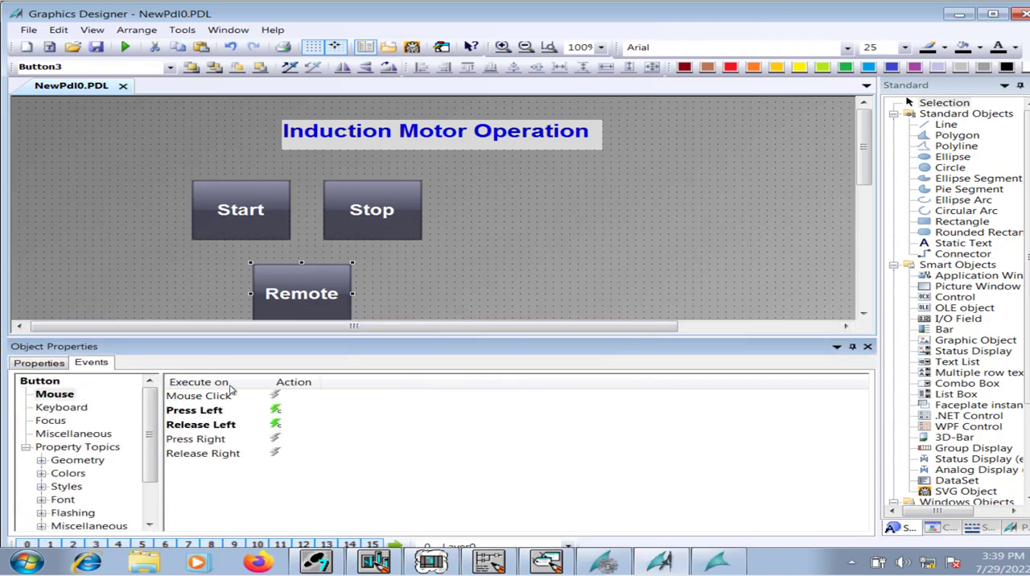
{"action": "right_click", "coordinate": [282, 411]}
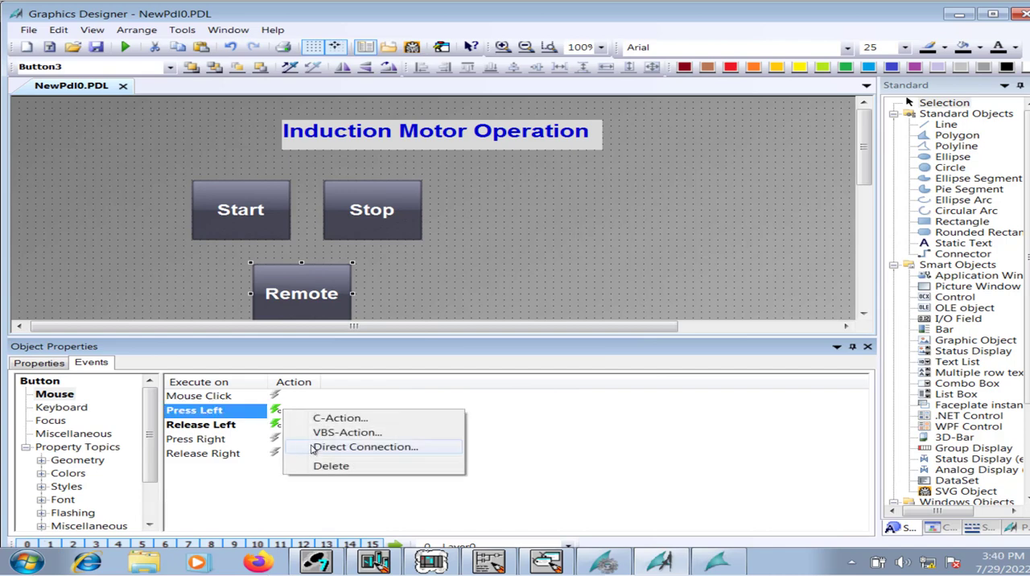
{"action": "left_click", "coordinate": [333, 466]}
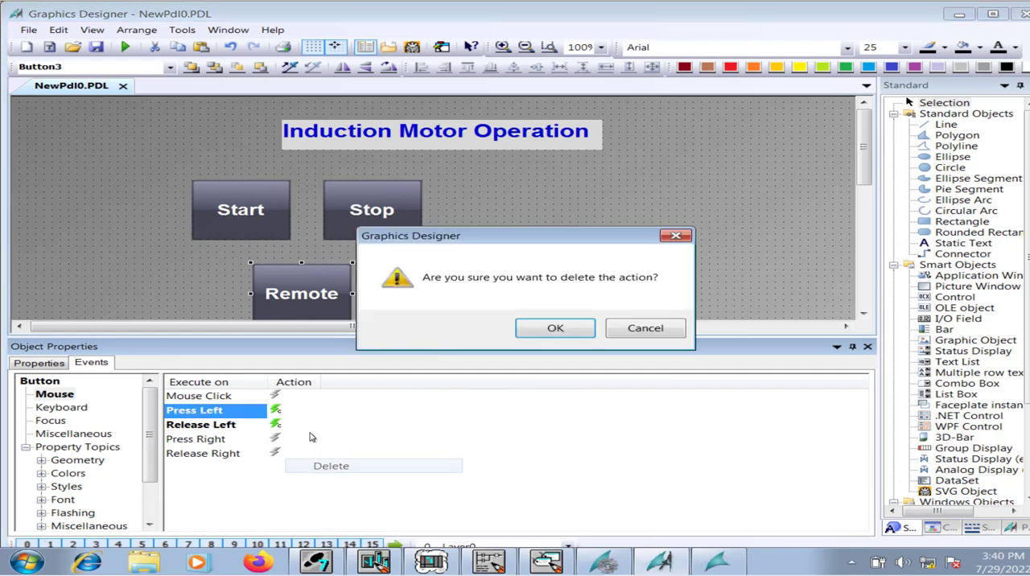
{"action": "left_click", "coordinate": [556, 329]}
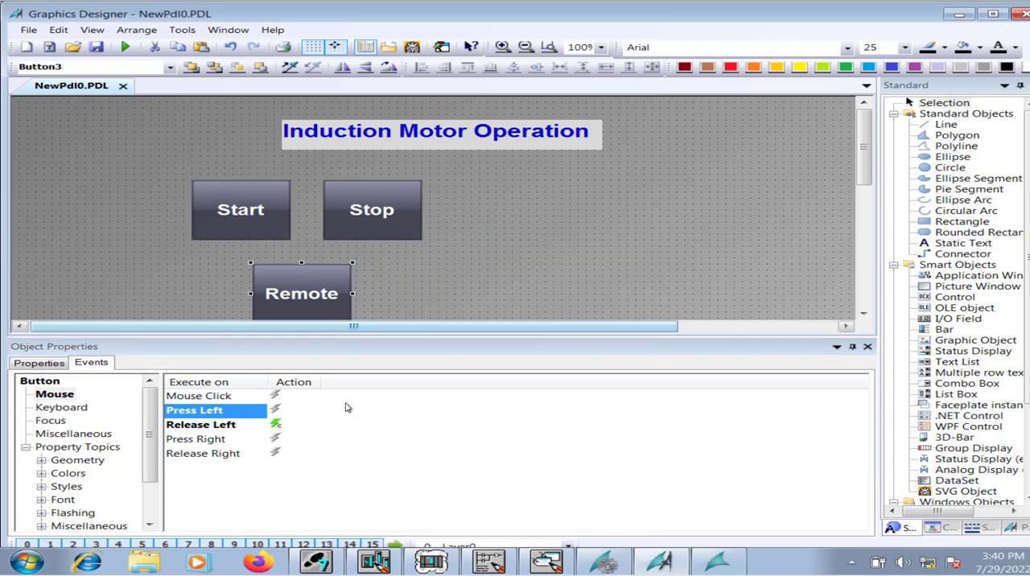
{"action": "right_click", "coordinate": [290, 426]}
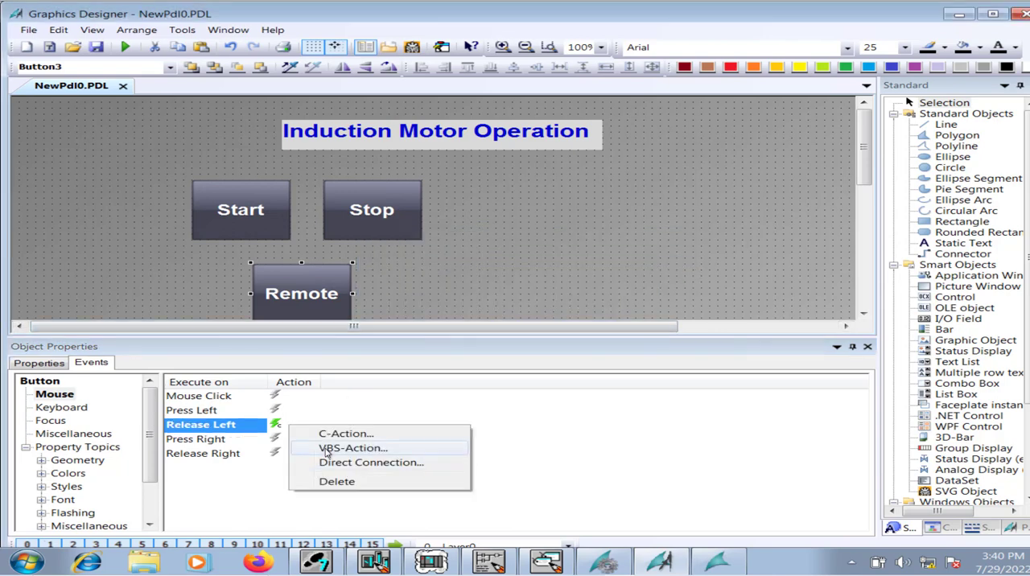
{"action": "left_click", "coordinate": [337, 481]}
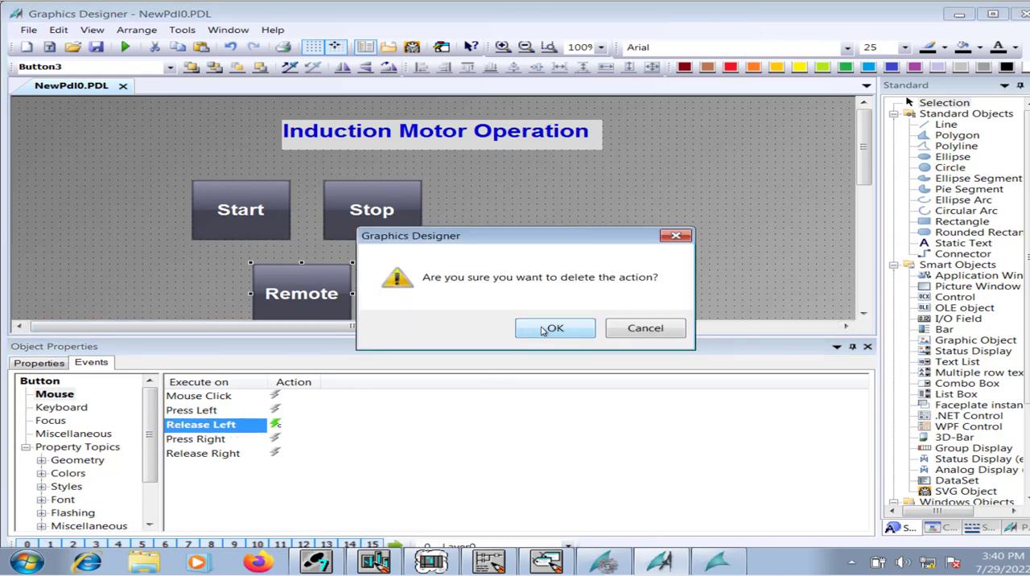
{"action": "left_click", "coordinate": [540, 332]}
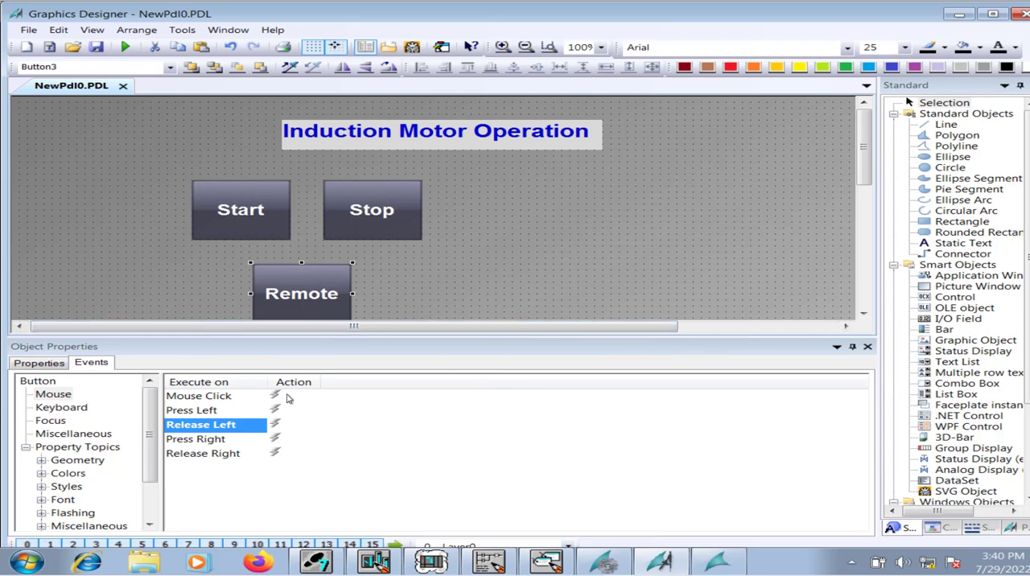
Create a C-Action for the Remote button's Mouse Click event and clear the template comment lines from its function body.
{"action": "right_click", "coordinate": [290, 400]}
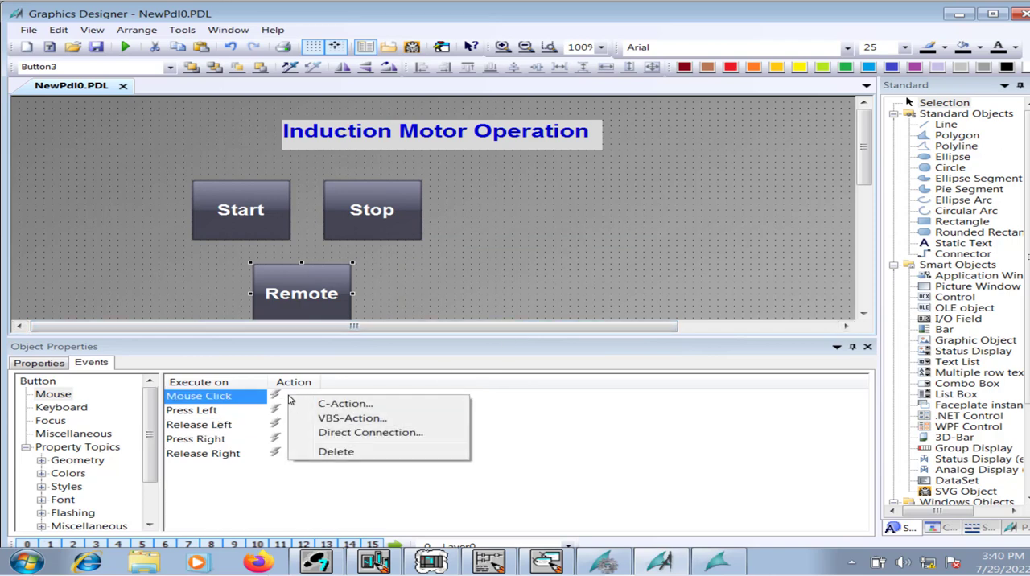
{"action": "left_click", "coordinate": [303, 405]}
{"action": "left_click_drag", "start_coordinate": [436, 204], "coordinate": [193, 96]}
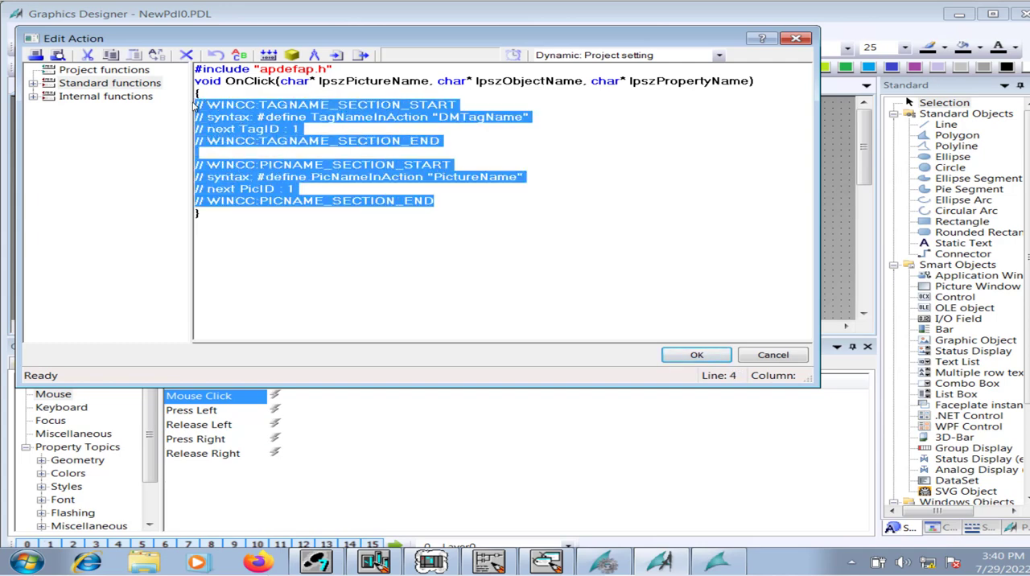
{"action": "key", "text": "Delete"}
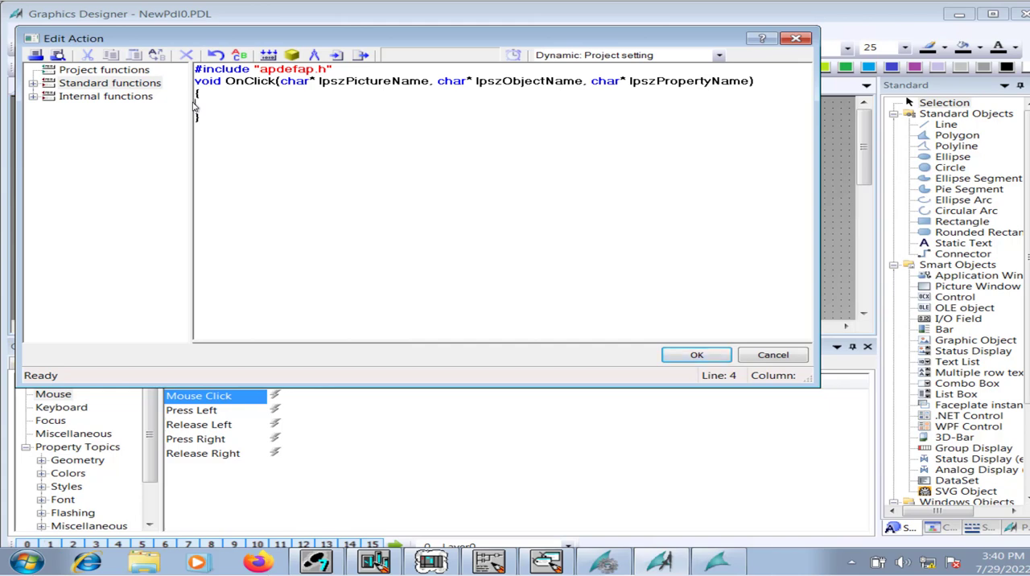
Expand the tag group of the internal functions in the Remote button's action editor.
{"action": "left_click_drag", "start_coordinate": [302, 42], "coordinate": [720, 74]}
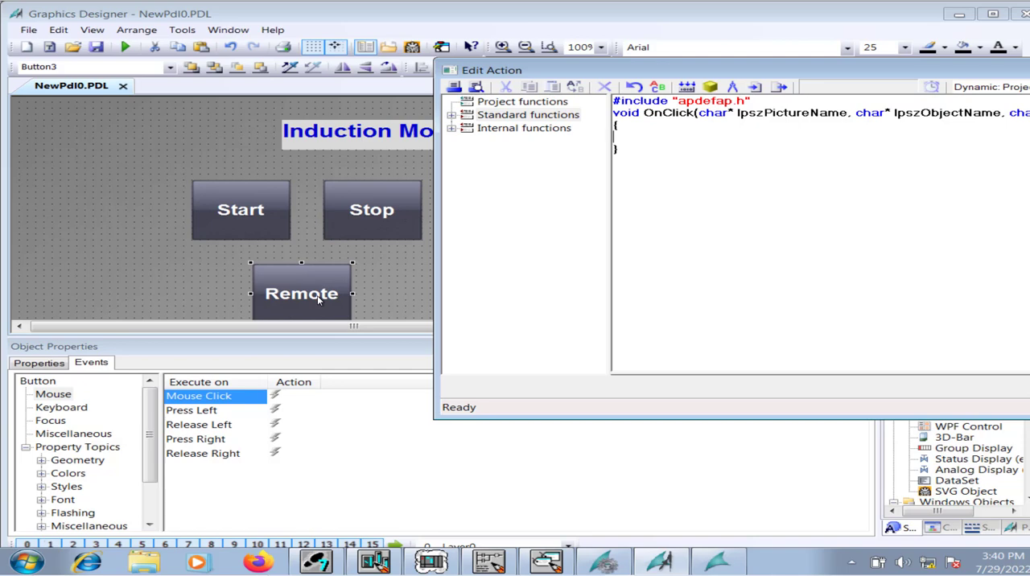
{"action": "left_click", "coordinate": [452, 129]}
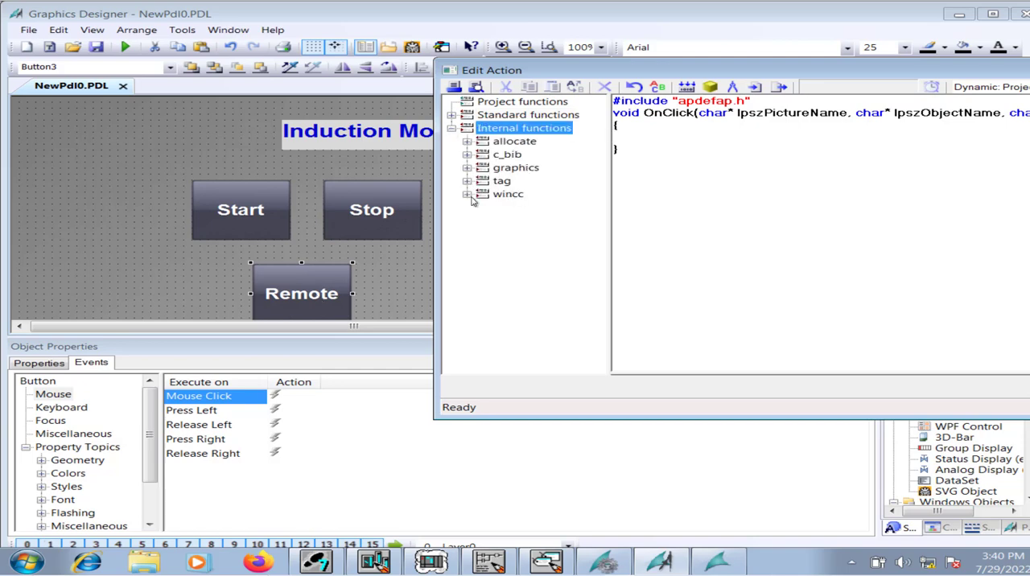
{"action": "left_click_drag", "start_coordinate": [527, 70], "coordinate": [267, 62]}
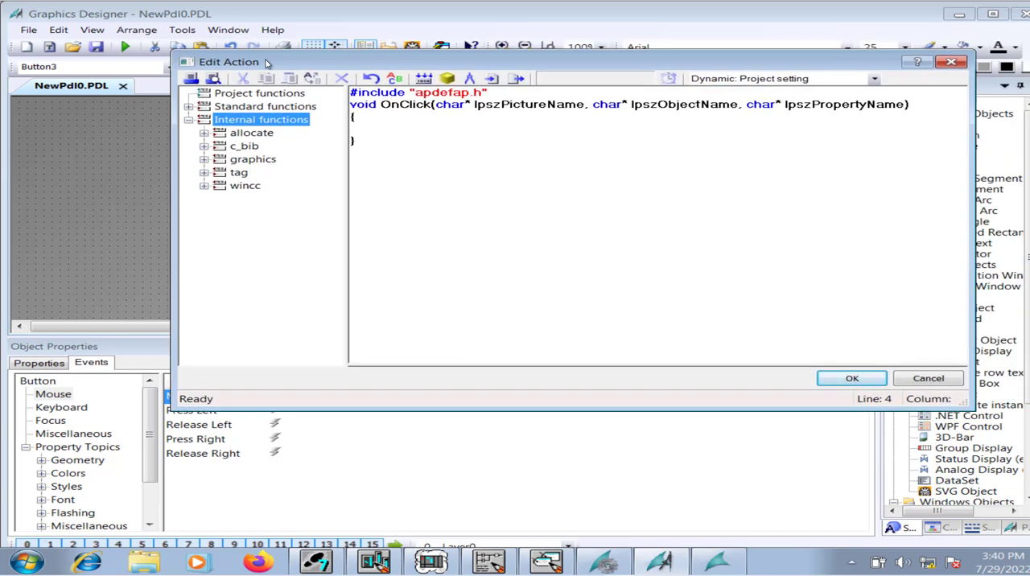
{"action": "left_click", "coordinate": [204, 174]}
{"action": "left_click", "coordinate": [225, 201]}
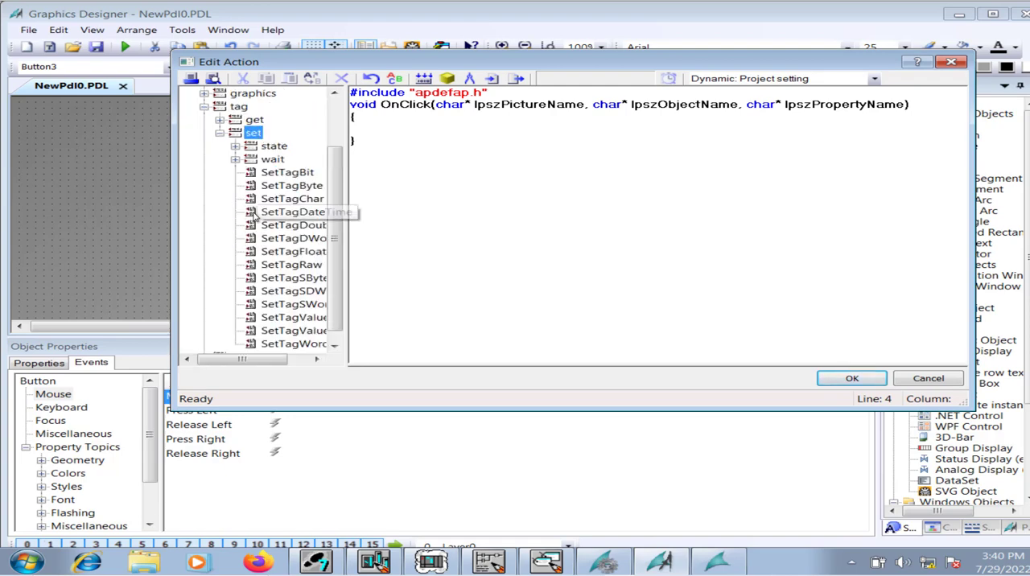
{"action": "double_click", "coordinate": [283, 174]}
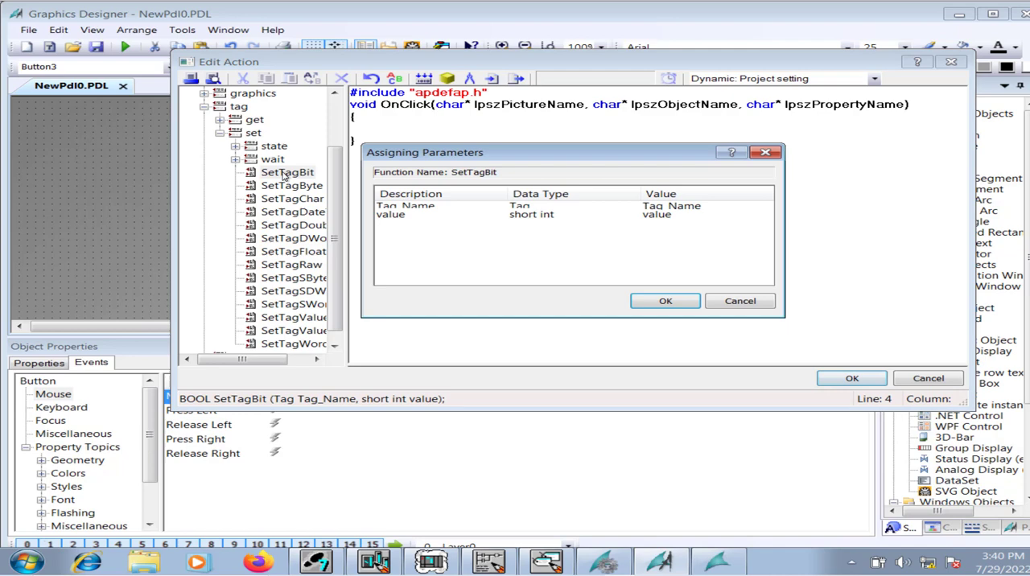
{"action": "left_click", "coordinate": [747, 211]}
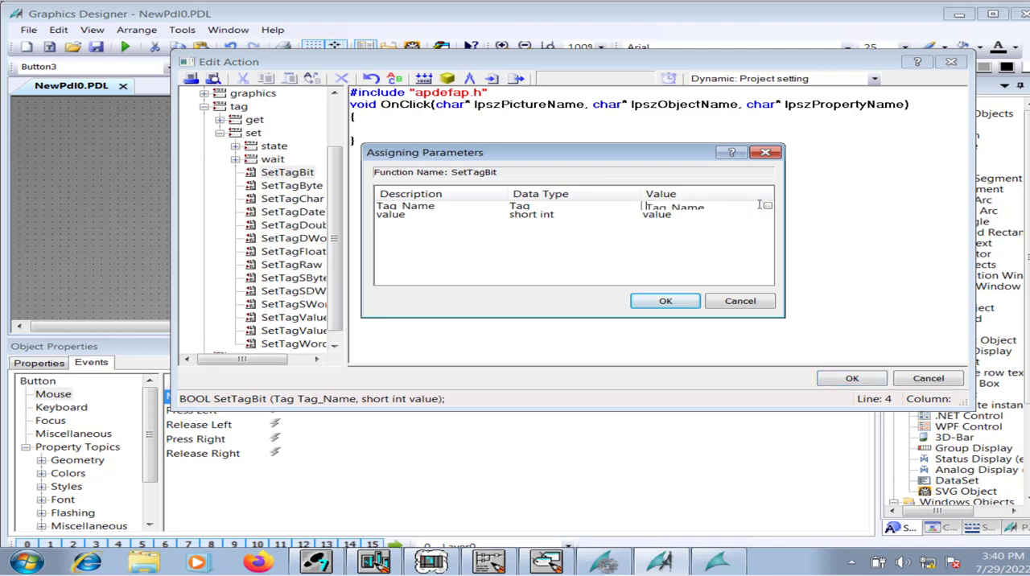
{"action": "left_click", "coordinate": [765, 154]}
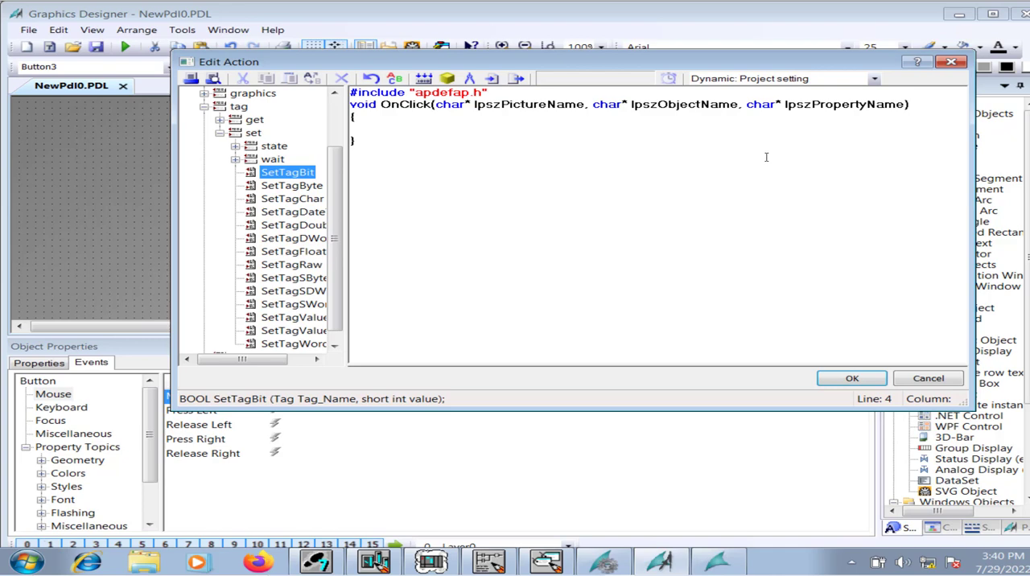
{"action": "left_click", "coordinate": [219, 133]}
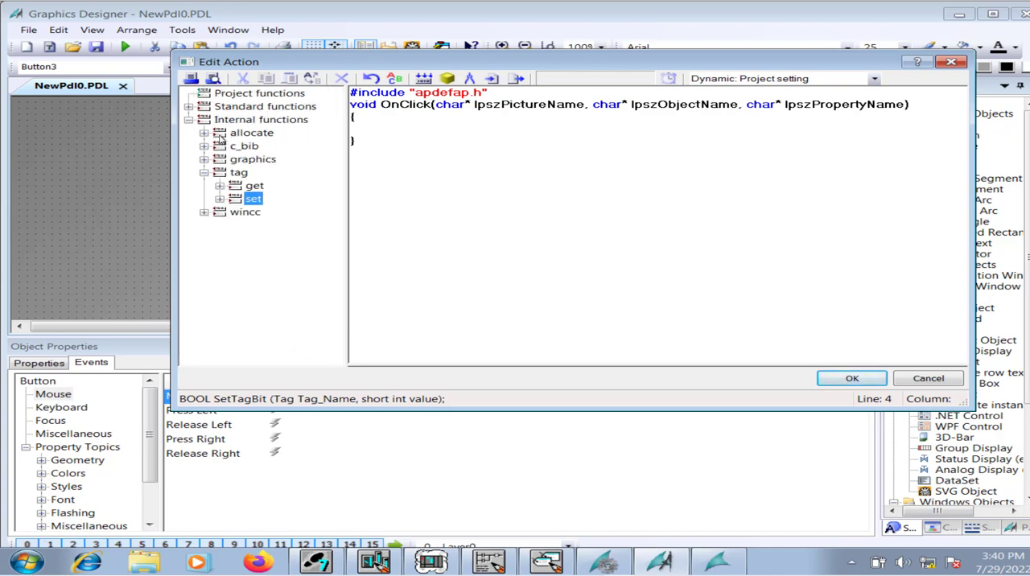
Insert the internal function GetTagBit into the OnClick body with the Local/Remote tag as its parameter.
{"action": "left_click", "coordinate": [218, 185]}
{"action": "double_click", "coordinate": [280, 173]}
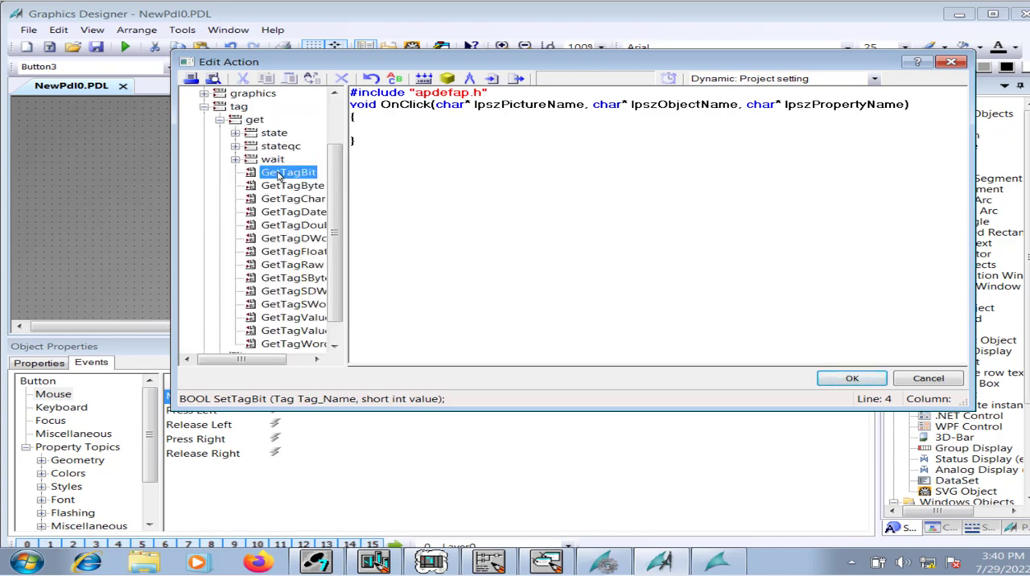
{"action": "left_click", "coordinate": [725, 211]}
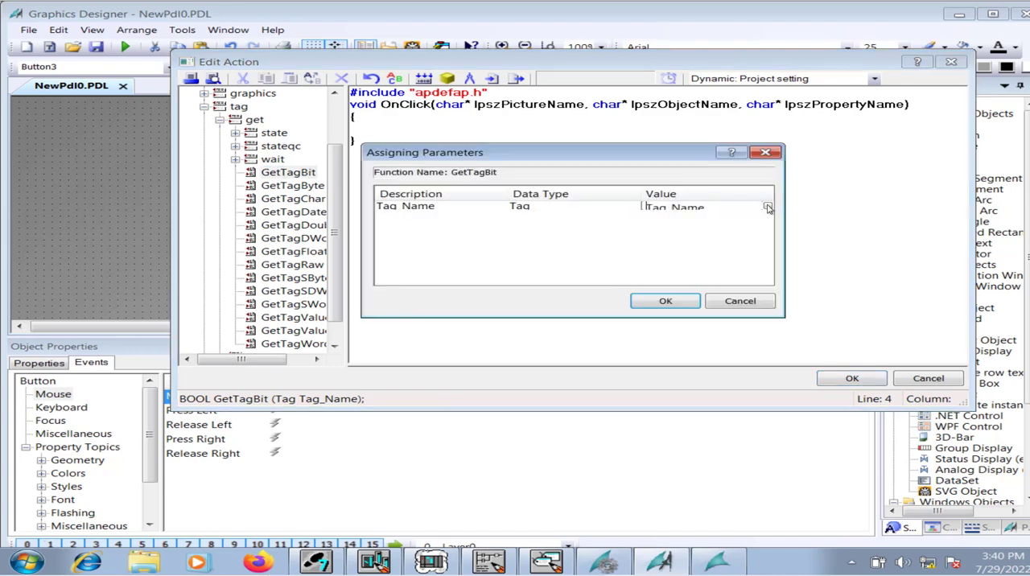
{"action": "left_click", "coordinate": [769, 207]}
{"action": "left_click", "coordinate": [742, 221]}
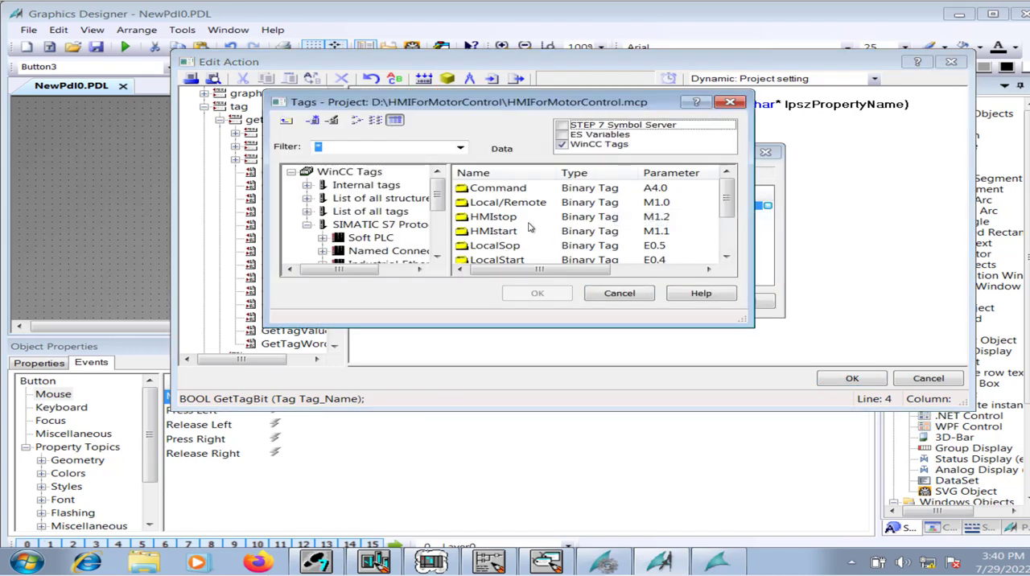
{"action": "left_click", "coordinate": [523, 207]}
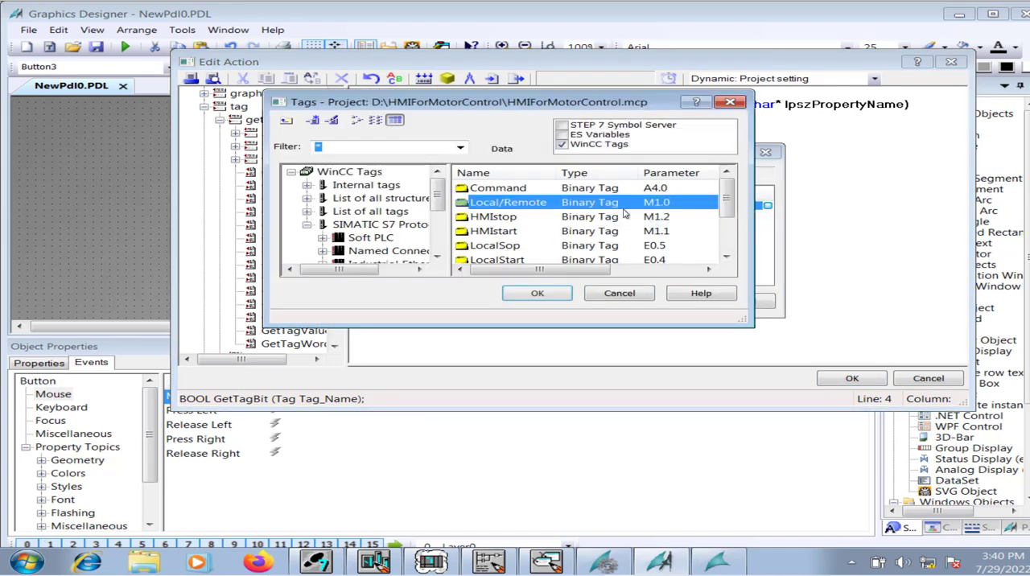
{"action": "left_click", "coordinate": [556, 296]}
{"action": "left_click", "coordinate": [664, 301]}
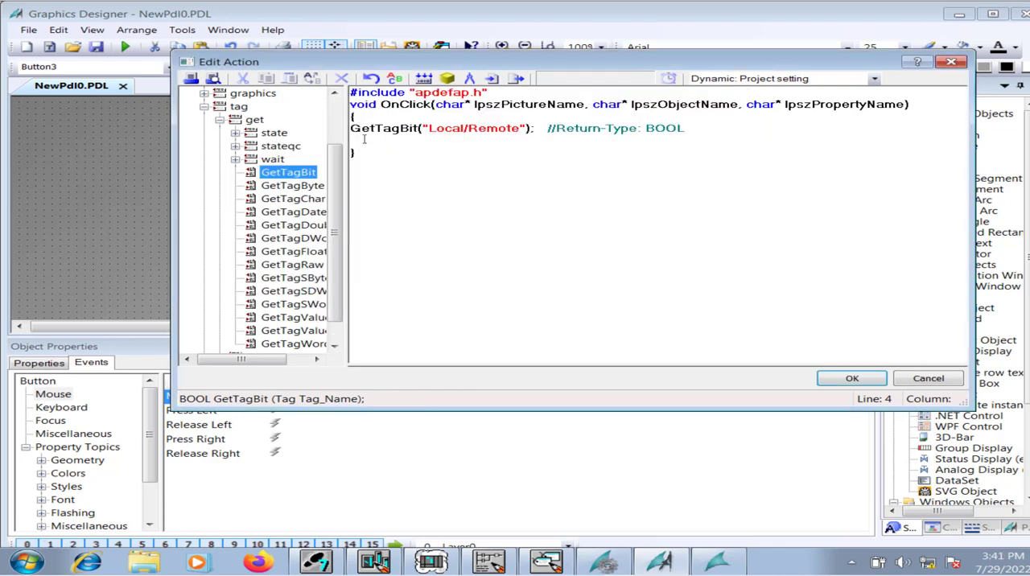
Declare BOOL flag above the GetTagBit call, assign the call's result to flag, and compile the script.
{"action": "left_click", "coordinate": [364, 119]}
{"action": "key", "text": "Return"}
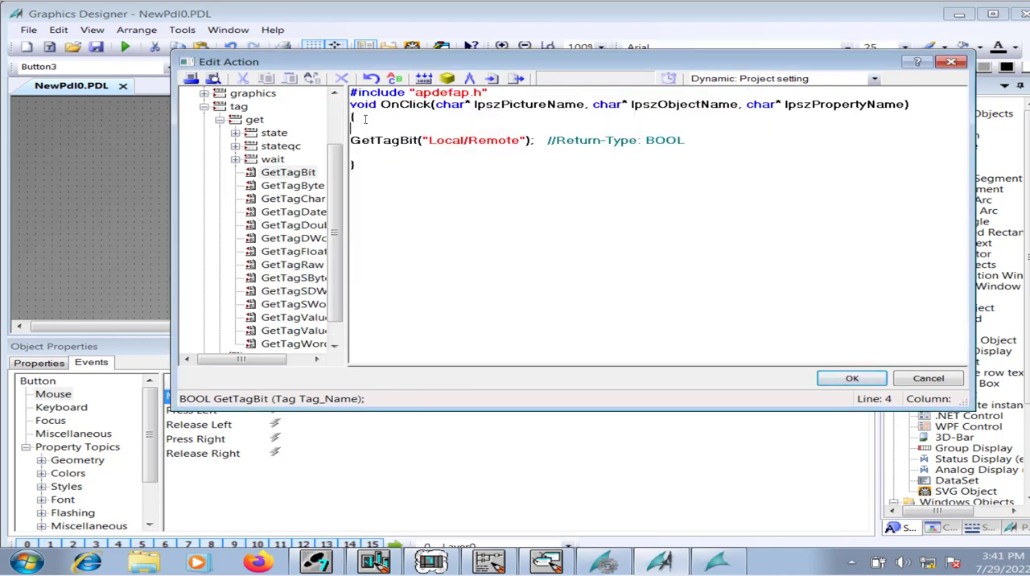
{"action": "type", "text": "BOOL flag;"}
{"action": "key", "text": "Down"}
{"action": "type", "text": "flag "}
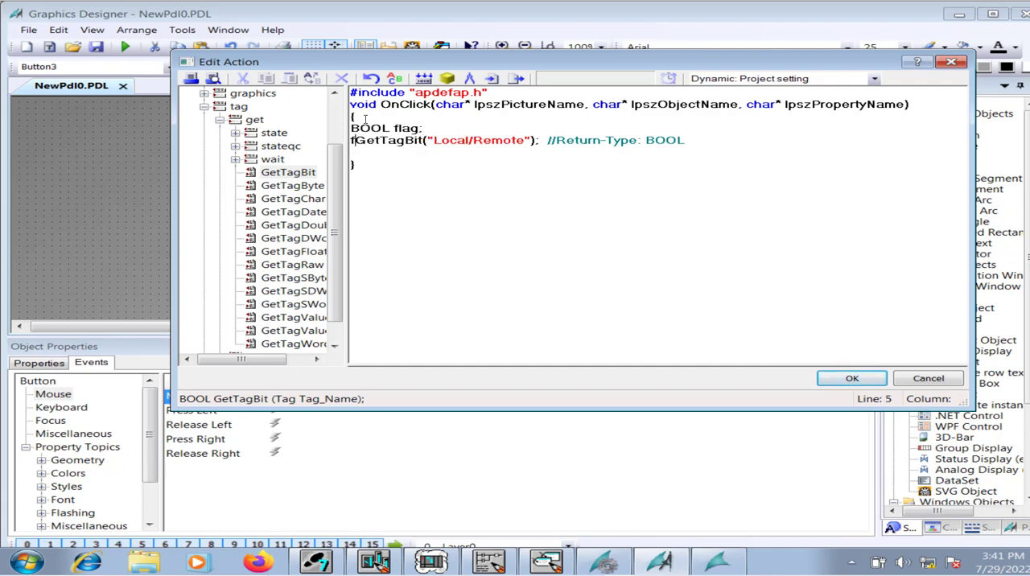
{"action": "type", "text": "="}
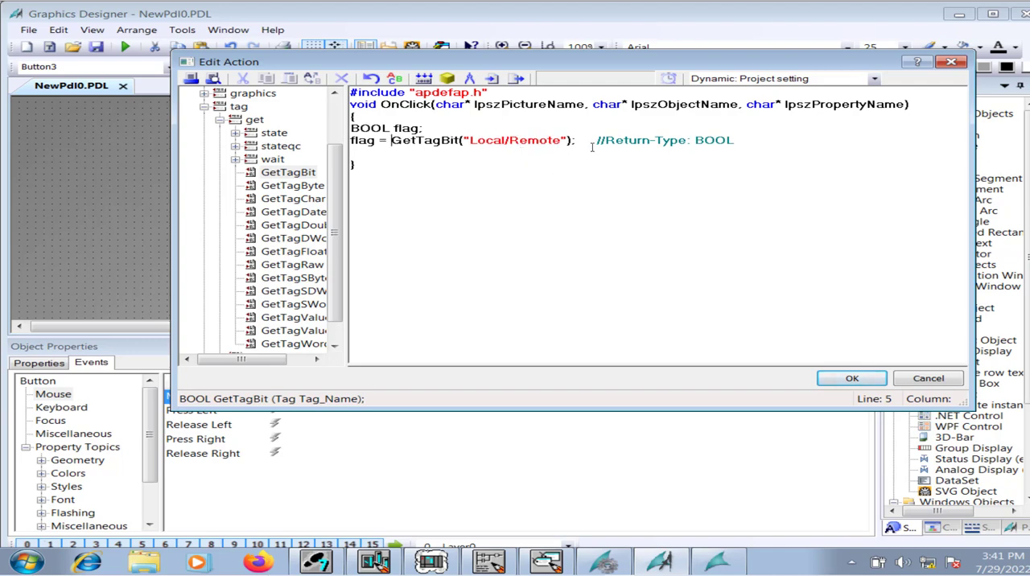
{"action": "left_click", "coordinate": [425, 79]}
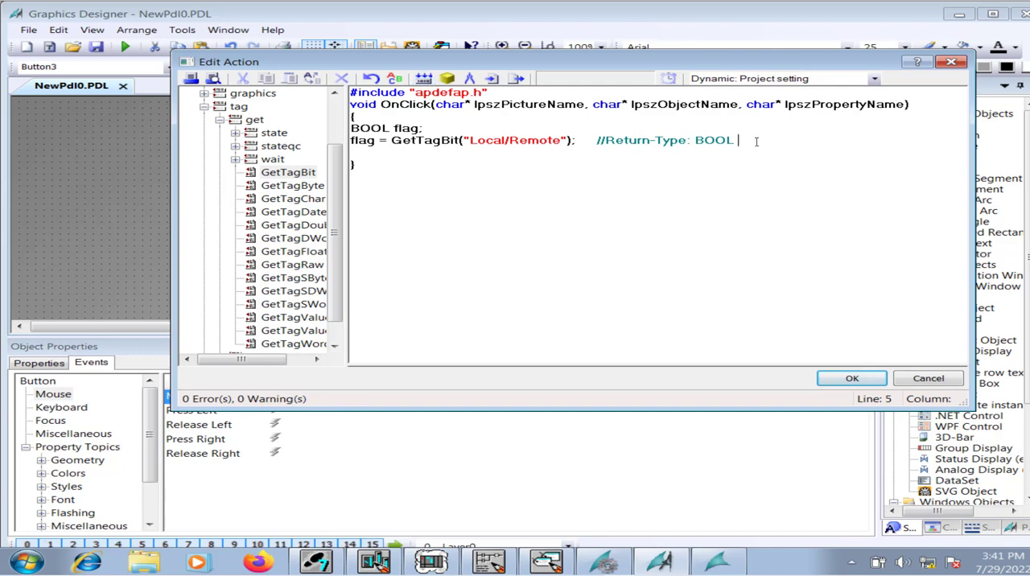
Add an if (flag == 1) condition with an empty braced block below the GetTagBit line.
{"action": "key", "text": "Return"}
{"action": "type", "text": "if (flag == 1"}
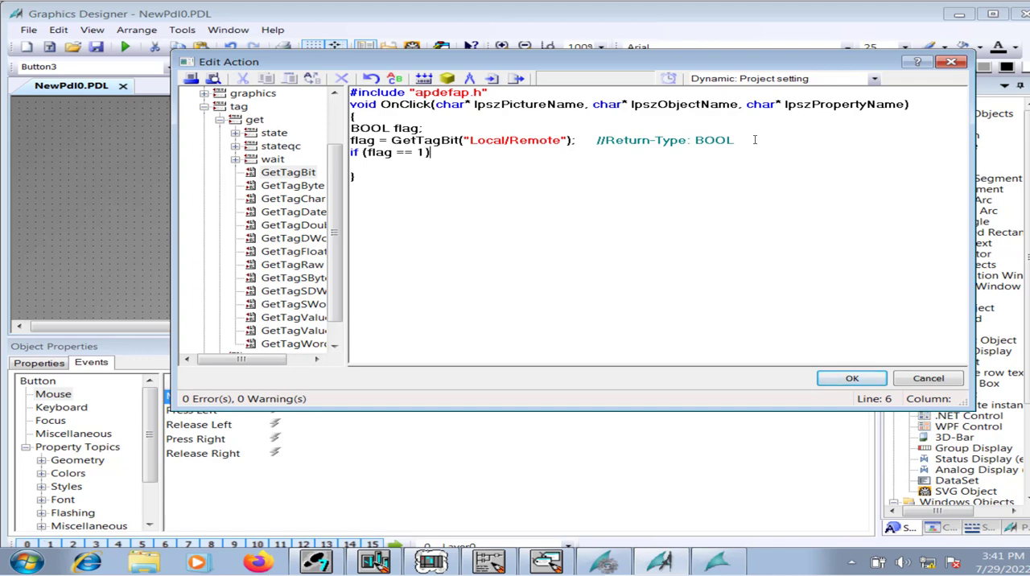
{"action": "key", "text": "Return"}
{"action": "key", "text": "Return"}
{"action": "key", "text": "Return"}
Start inserting a SetTagBit function inside the if block and assign the Local/Remote tag as its tag name.
{"action": "left_click", "coordinate": [219, 119]}
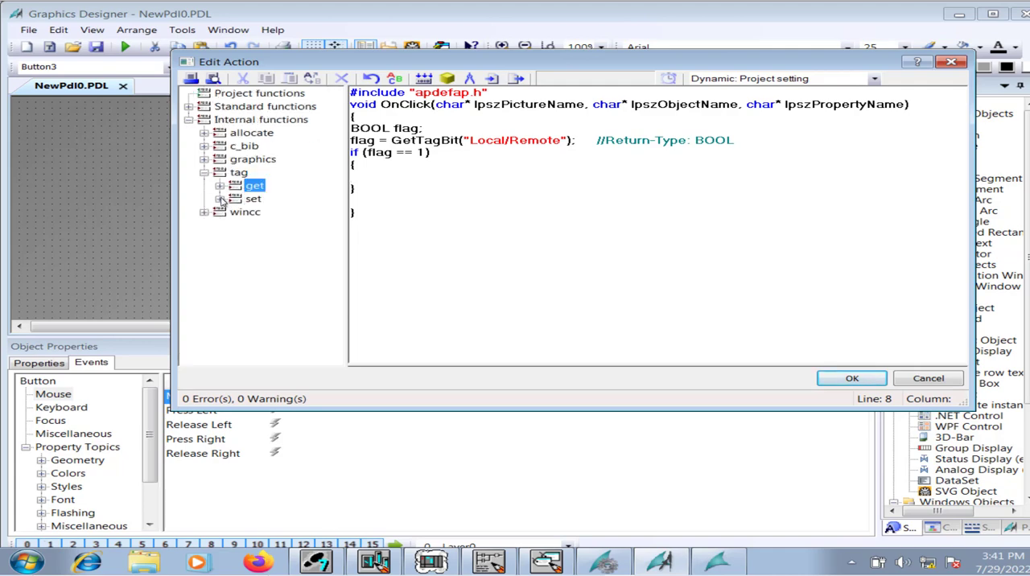
{"action": "left_click", "coordinate": [220, 198]}
{"action": "left_click", "coordinate": [302, 175]}
{"action": "double_click", "coordinate": [301, 176]}
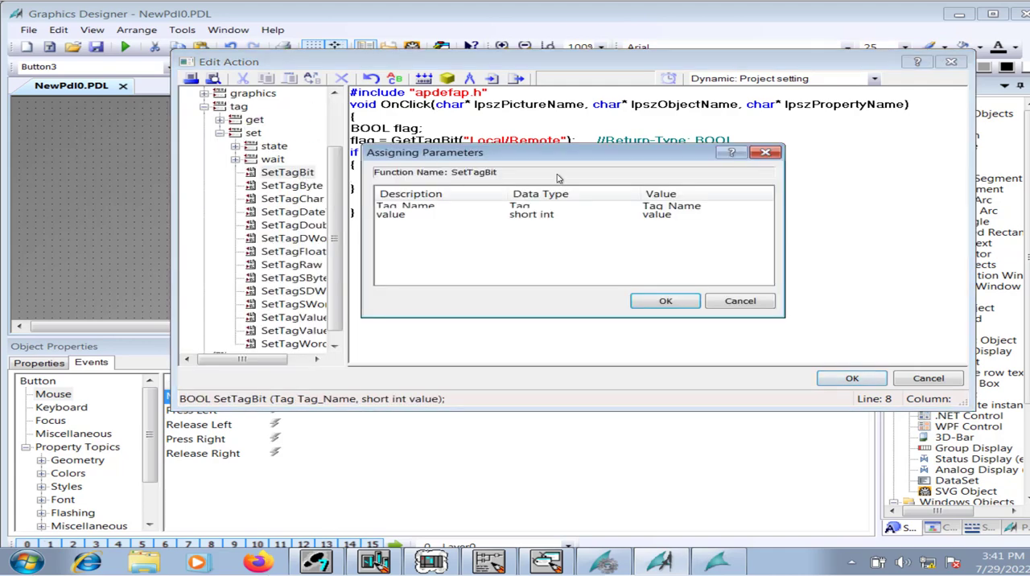
{"action": "left_click", "coordinate": [741, 208]}
{"action": "left_click", "coordinate": [769, 208]}
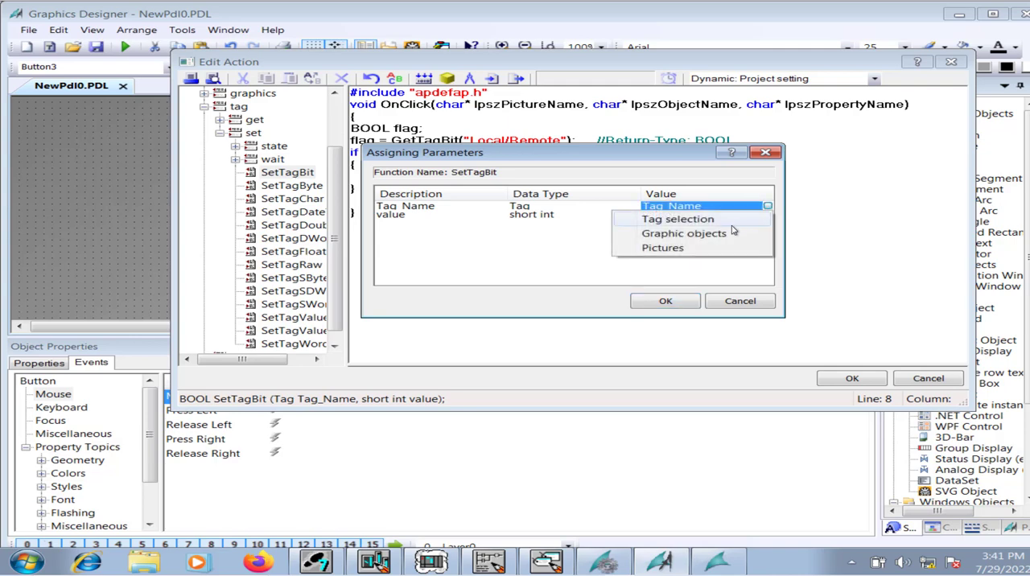
{"action": "left_click", "coordinate": [709, 221]}
{"action": "left_click", "coordinate": [497, 208]}
{"action": "left_click", "coordinate": [537, 295]}
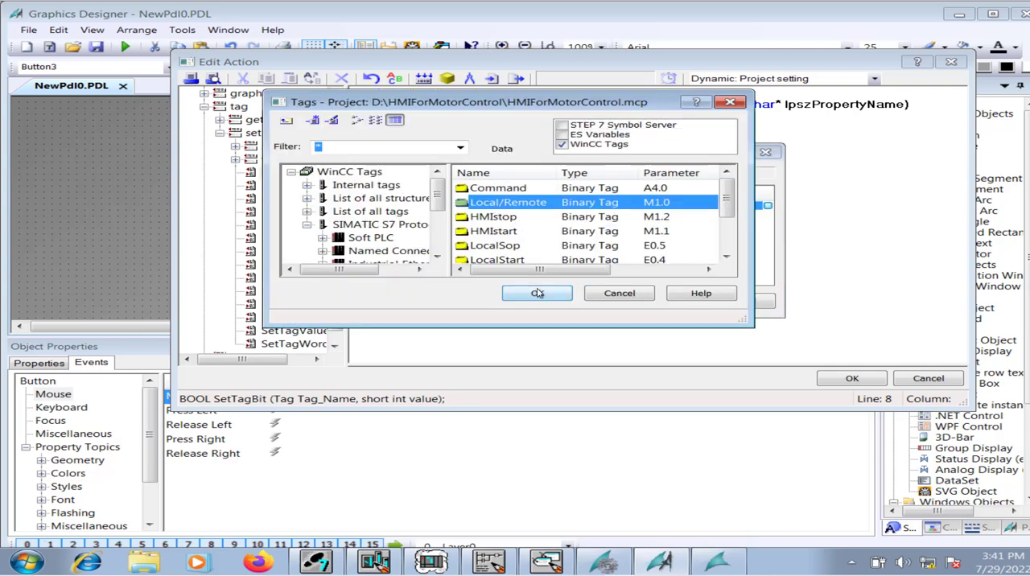
Set the SetTagBit value parameter to 0 and insert the call into the if block.
{"action": "left_click", "coordinate": [728, 215]}
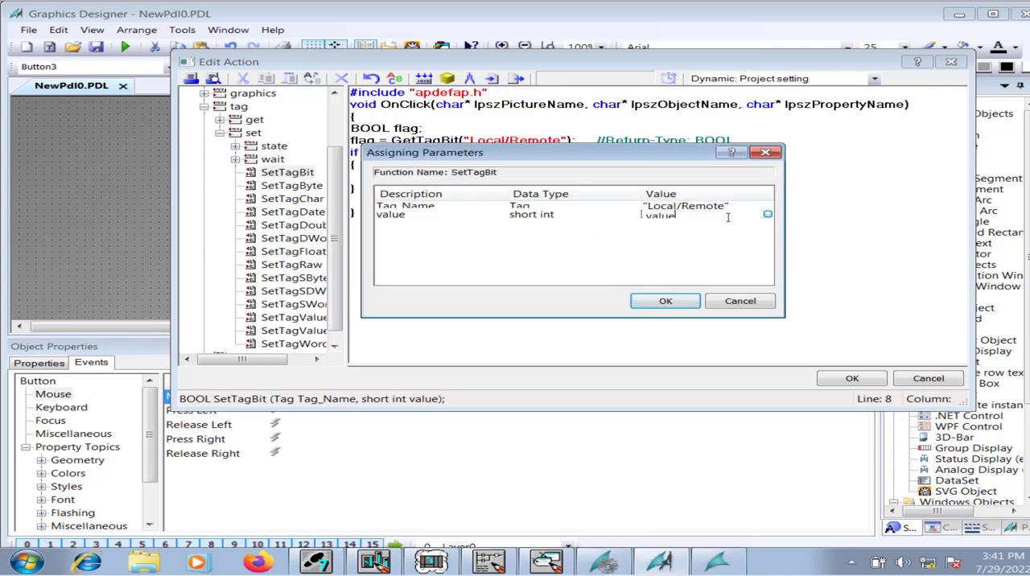
{"action": "left_click_drag", "start_coordinate": [680, 218], "coordinate": [624, 231]}
{"action": "left_click", "coordinate": [661, 217]}
{"action": "left_click", "coordinate": [681, 210]}
{"action": "left_click", "coordinate": [683, 216]}
{"action": "type", "text": "0"}
{"action": "key", "text": "Return"}
{"action": "key", "text": "Return"}
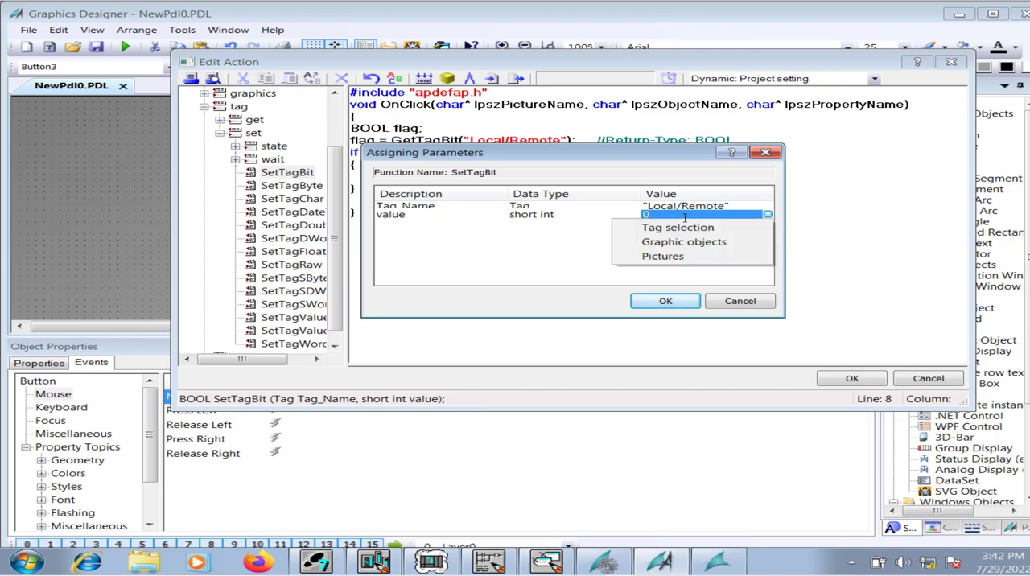
{"action": "left_click", "coordinate": [671, 299]}
{"action": "left_click", "coordinate": [678, 302]}
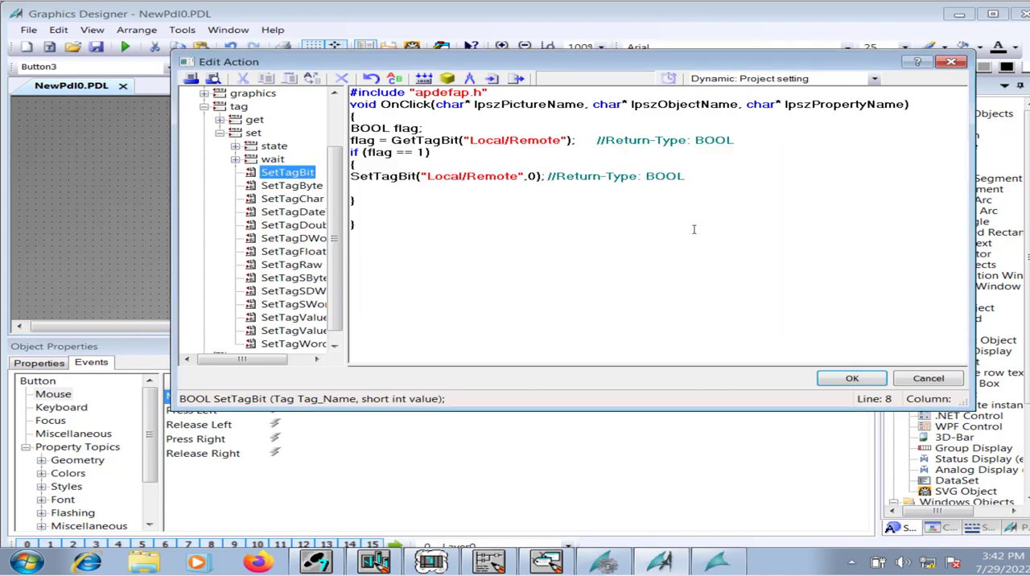
Remove the blank line inside the if block and duplicate the block below it with the condition flag == 0.
{"action": "left_click", "coordinate": [358, 189]}
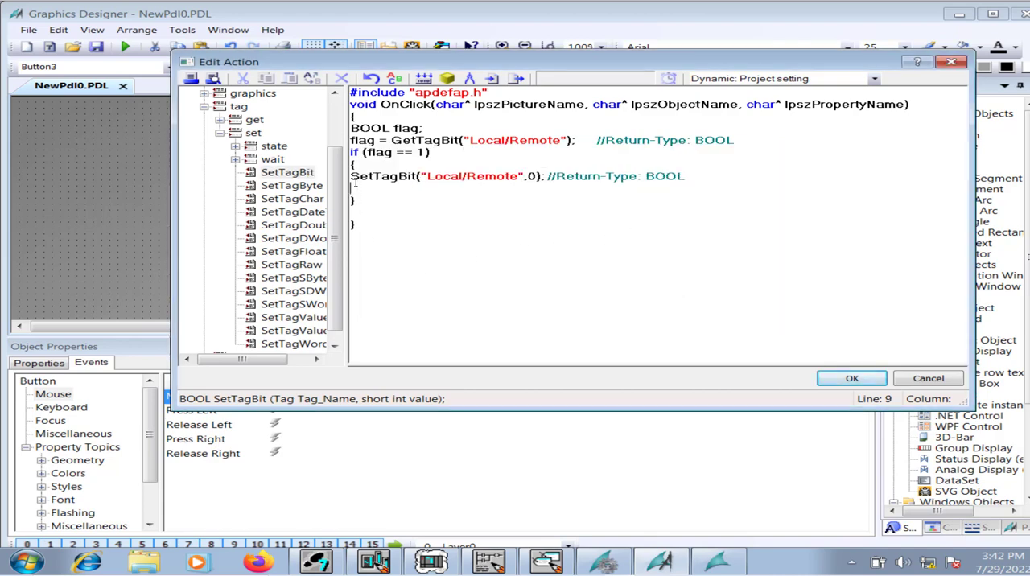
{"action": "key", "text": "BackSpace"}
{"action": "left_click_drag", "start_coordinate": [368, 189], "coordinate": [346, 153]}
{"action": "key", "text": "ctrl+c"}
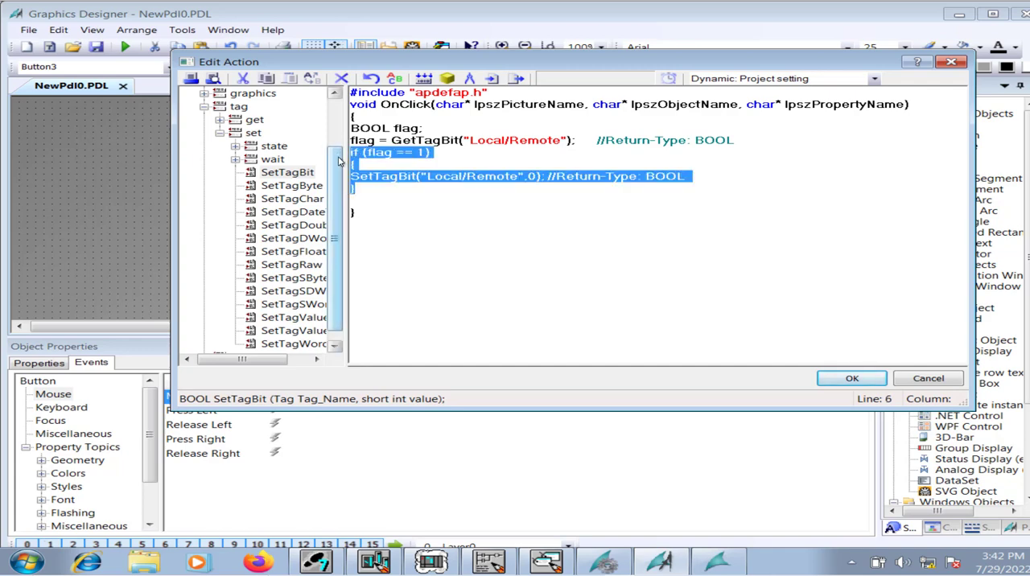
{"action": "left_click", "coordinate": [355, 208]}
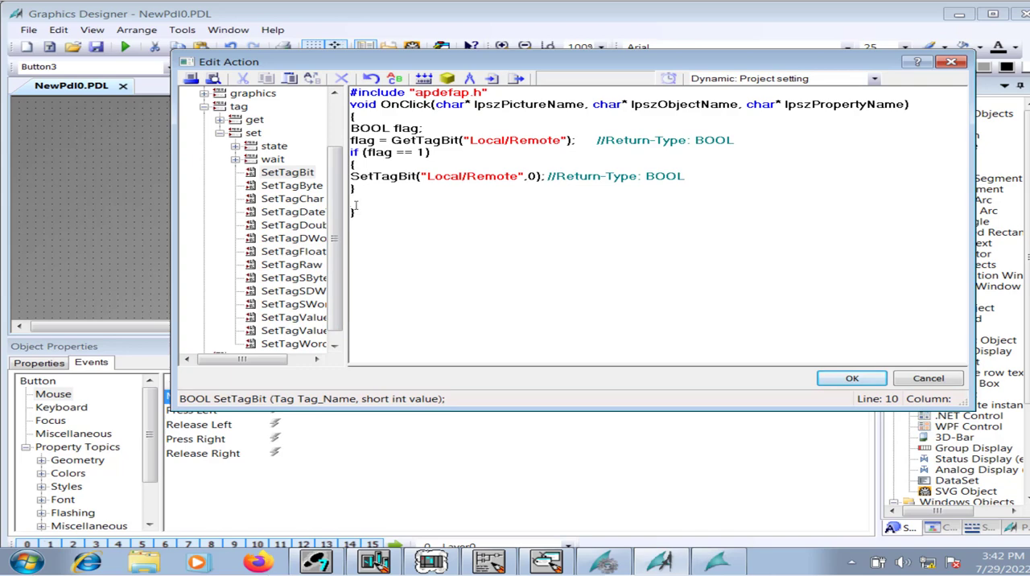
{"action": "key", "text": "ctrl+v"}
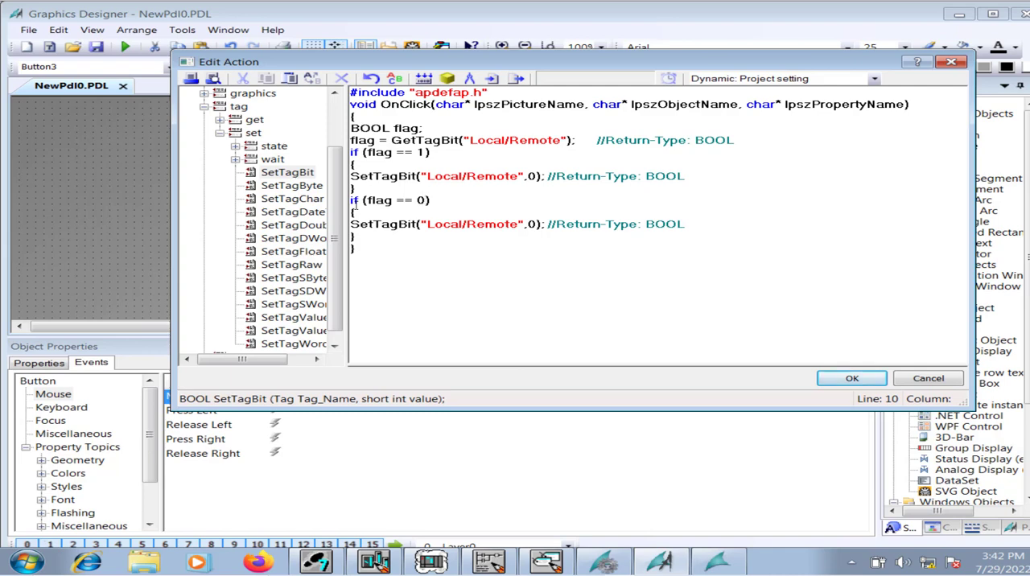
Set the value in the second block's SetTagBit call to 1, compile the script and accept the action.
{"action": "double_click", "coordinate": [531, 225]}
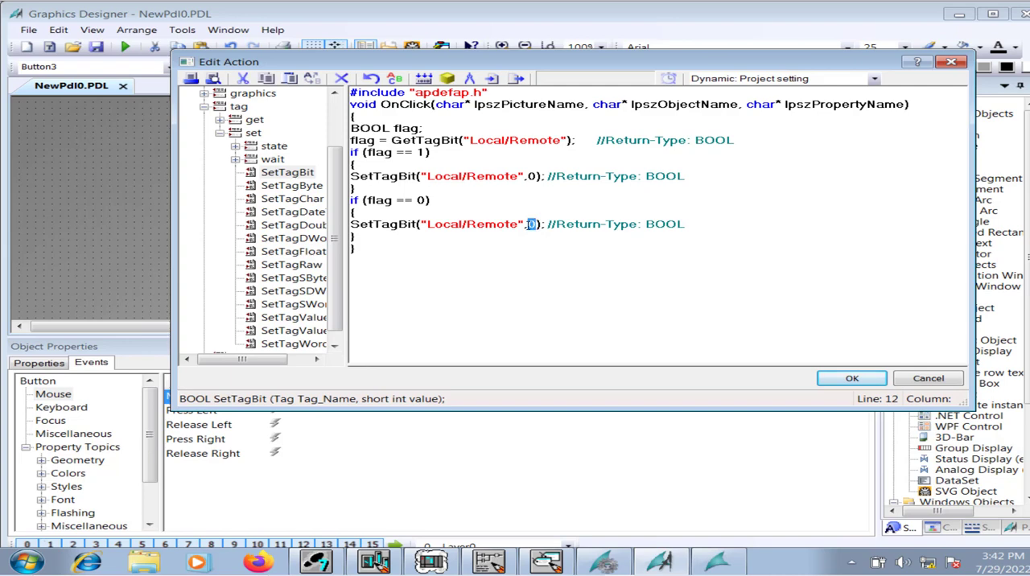
{"action": "type", "text": "1"}
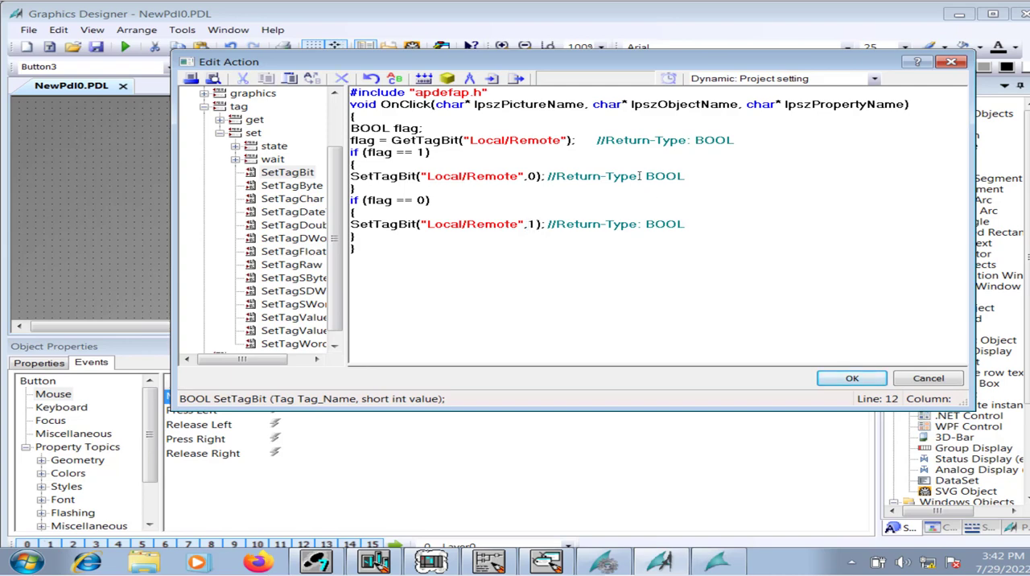
{"action": "left_click", "coordinate": [424, 80]}
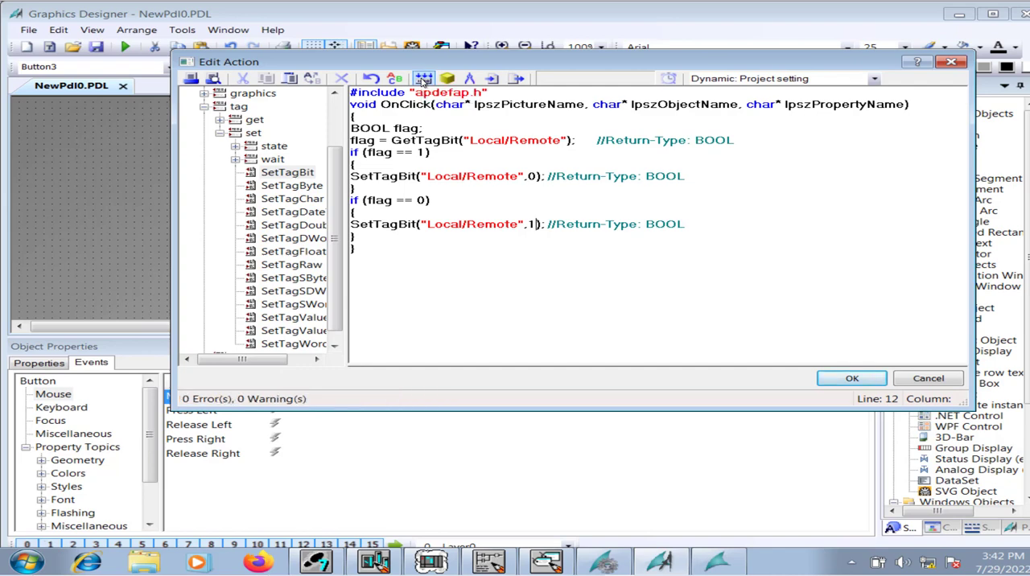
{"action": "left_click", "coordinate": [847, 384]}
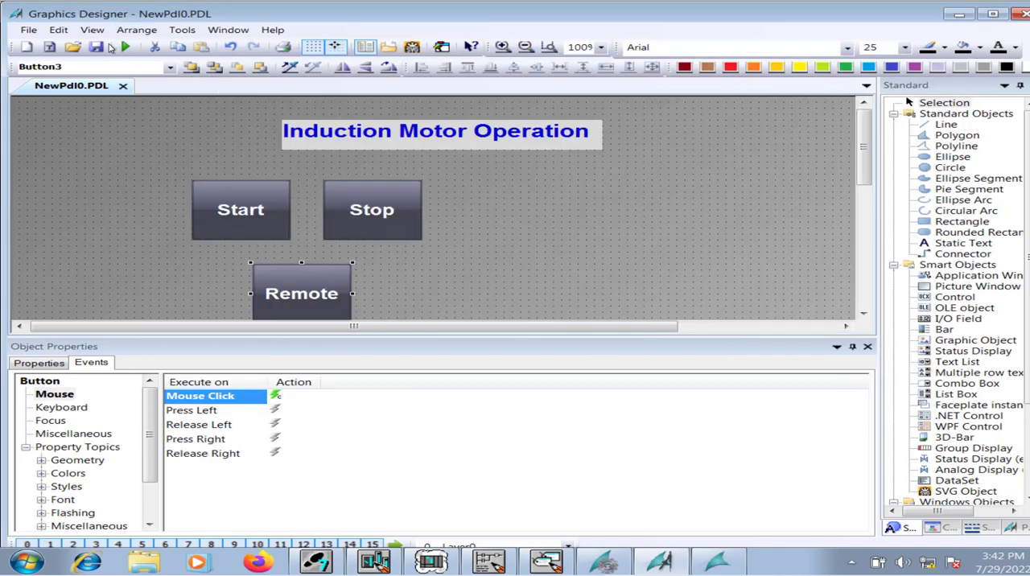
Save the picture NewPdl0.PDL and deactivate the project's runtime in WinCC Explorer.
{"action": "left_click", "coordinate": [96, 48]}
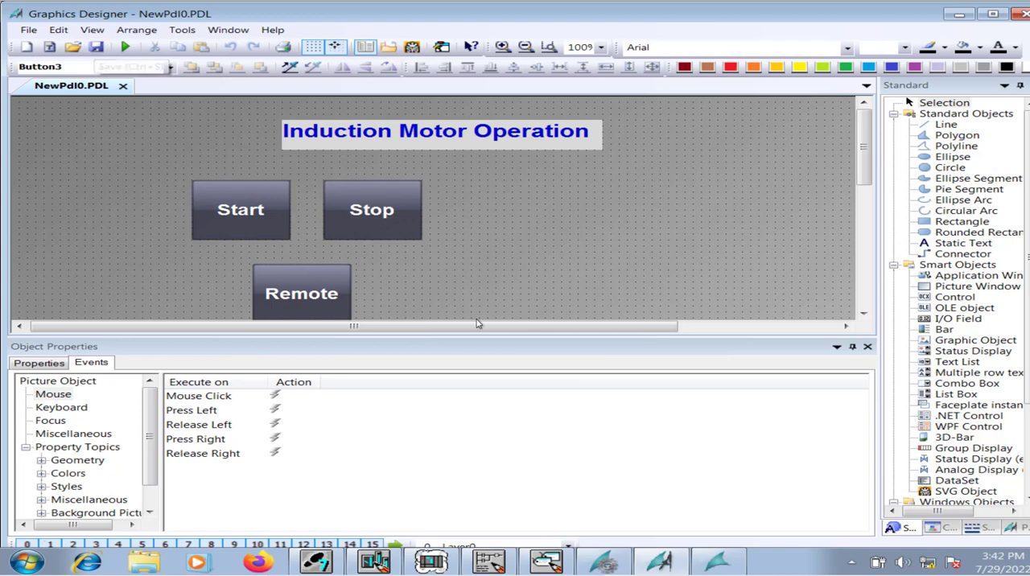
{"action": "left_click", "coordinate": [718, 562]}
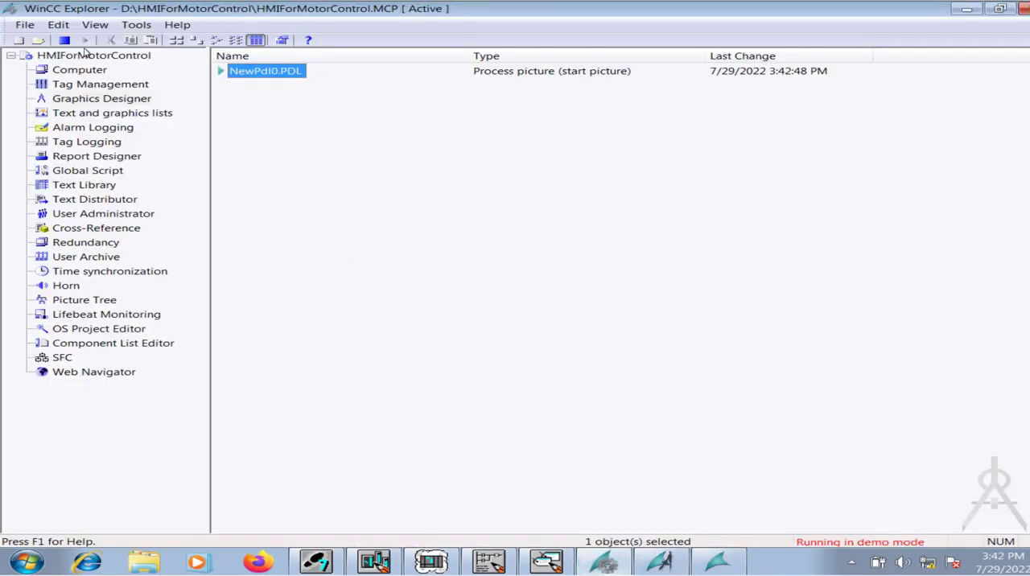
{"action": "left_click", "coordinate": [64, 41]}
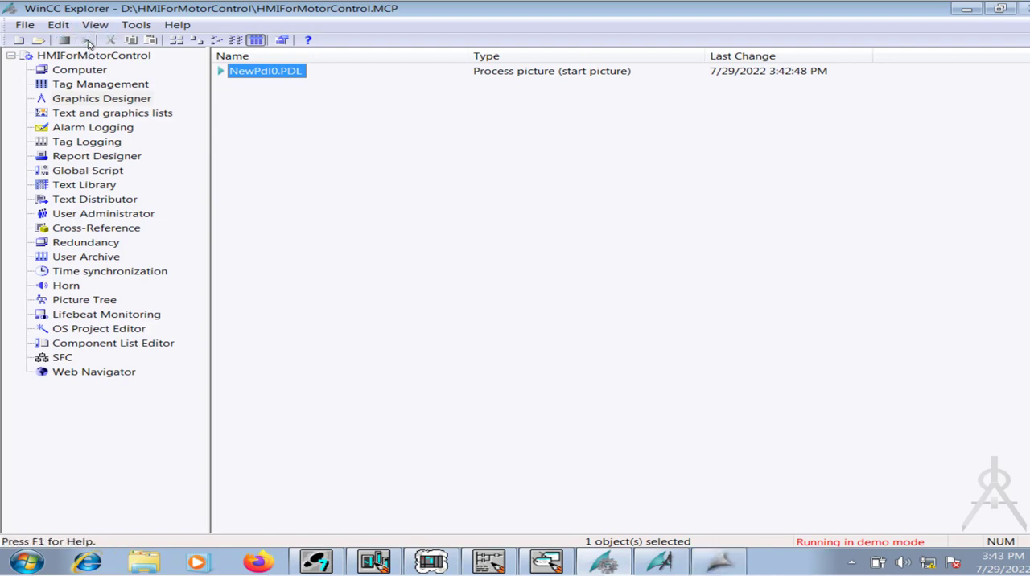
Activate the project's runtime, acknowledge the WinCC information message and switch to the online ladder program OB1.
{"action": "left_click", "coordinate": [89, 42]}
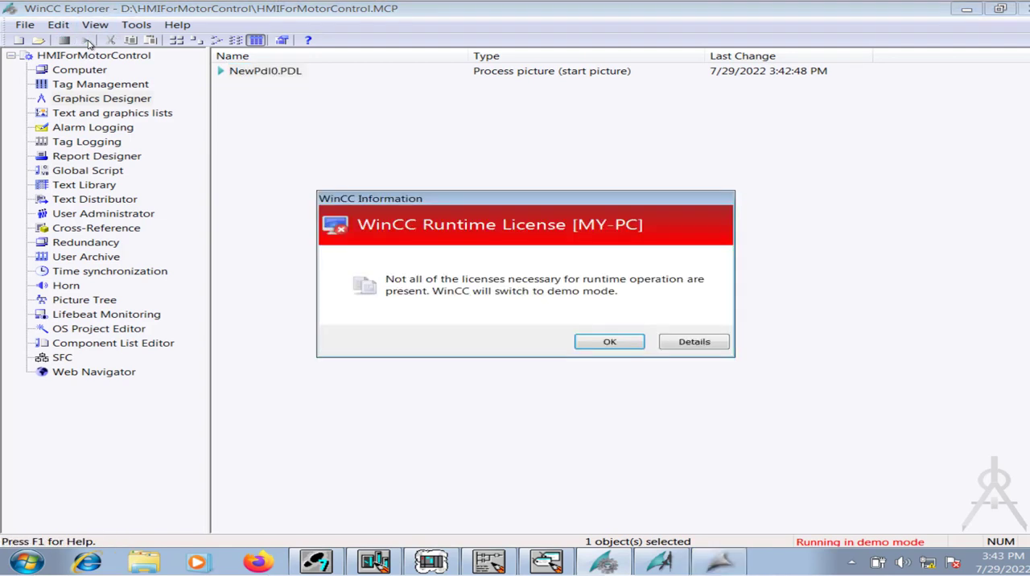
{"action": "left_click", "coordinate": [610, 342]}
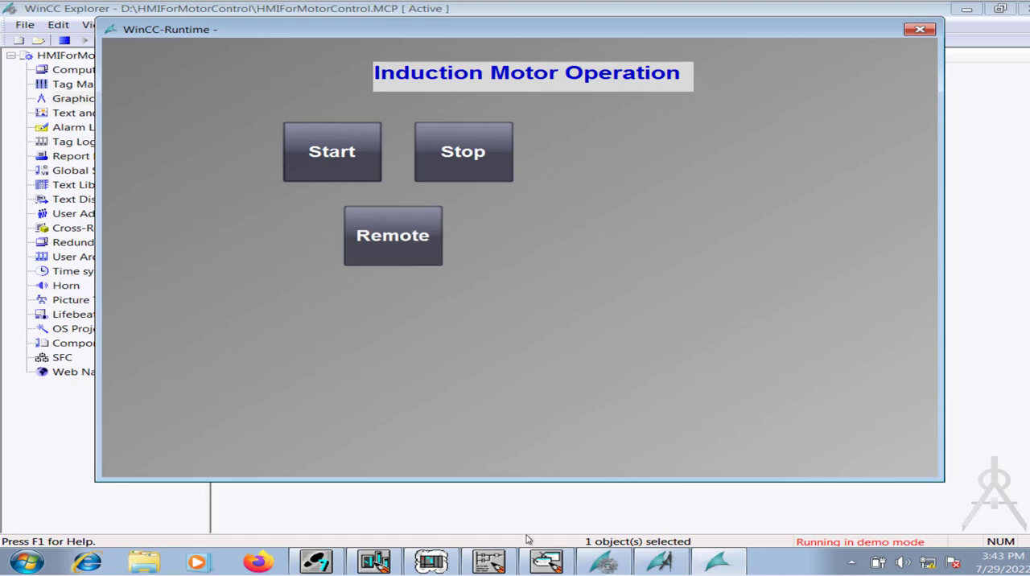
{"action": "left_click", "coordinate": [490, 561]}
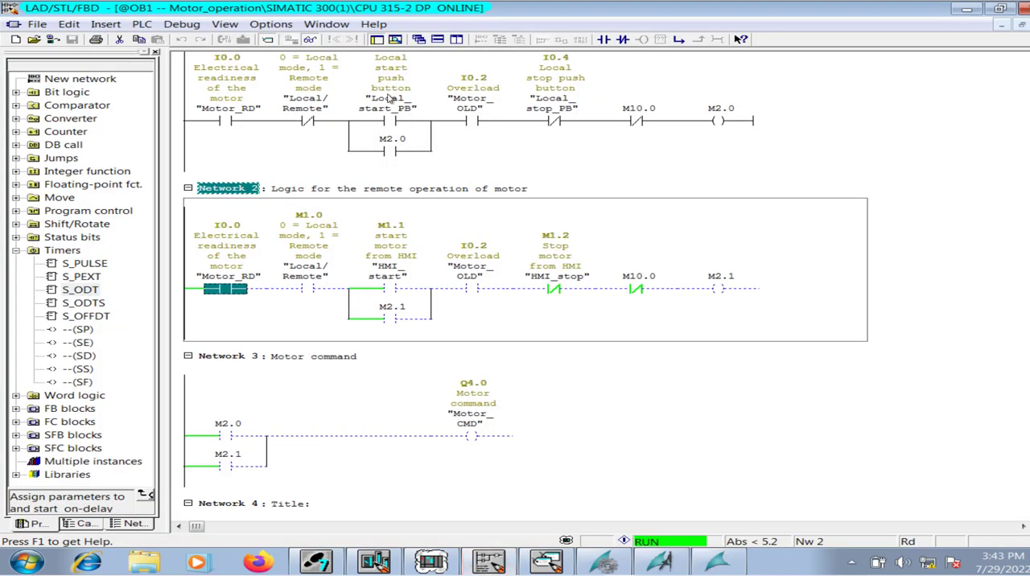
Switch the motor to remote mode in the WinCC runtime picture and check the Local/Remote contact M1.0 in Network 2.
{"action": "left_click", "coordinate": [713, 566]}
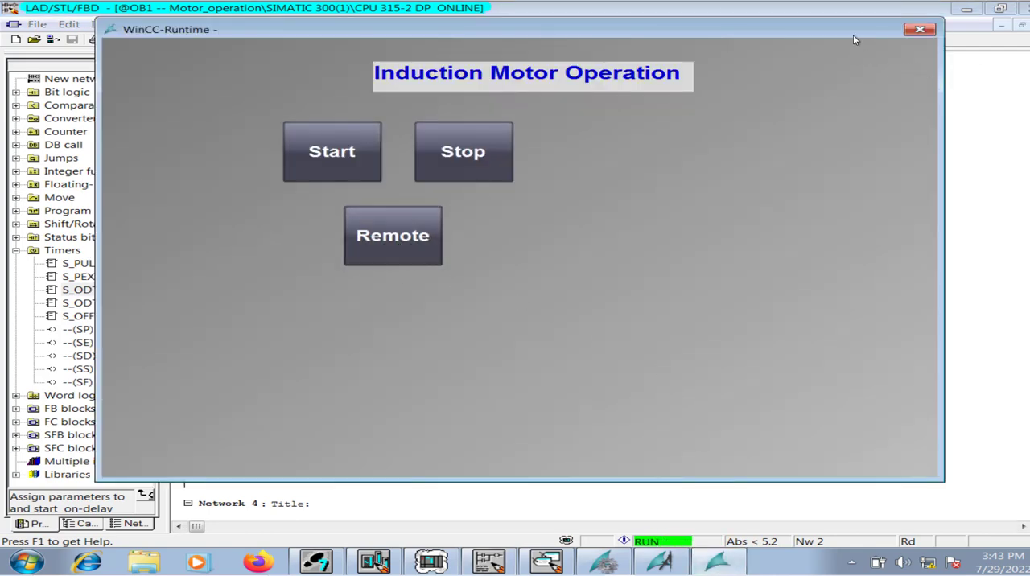
{"action": "left_click_drag", "start_coordinate": [855, 39], "coordinate": [814, 443]}
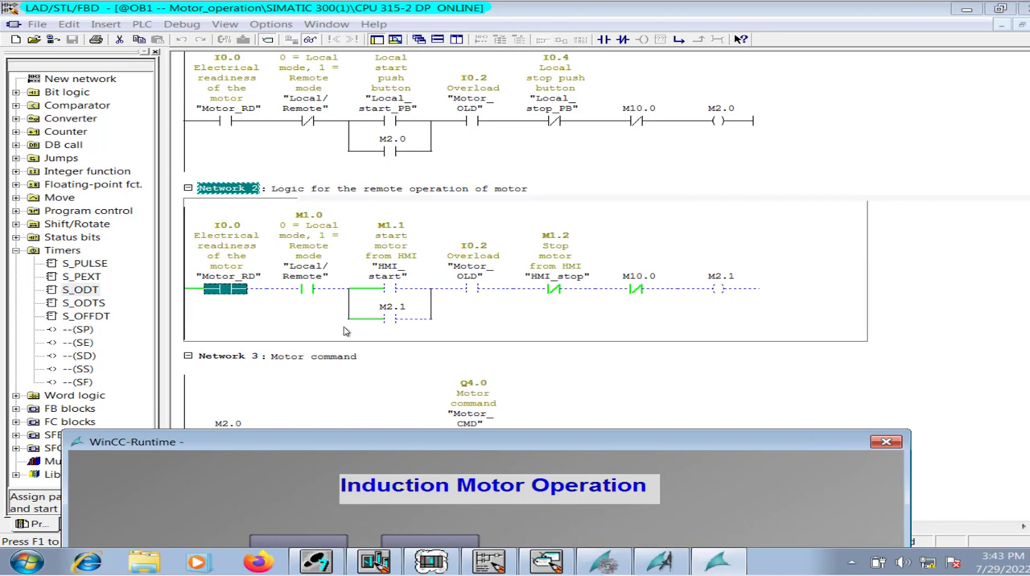
{"action": "left_click", "coordinate": [314, 290]}
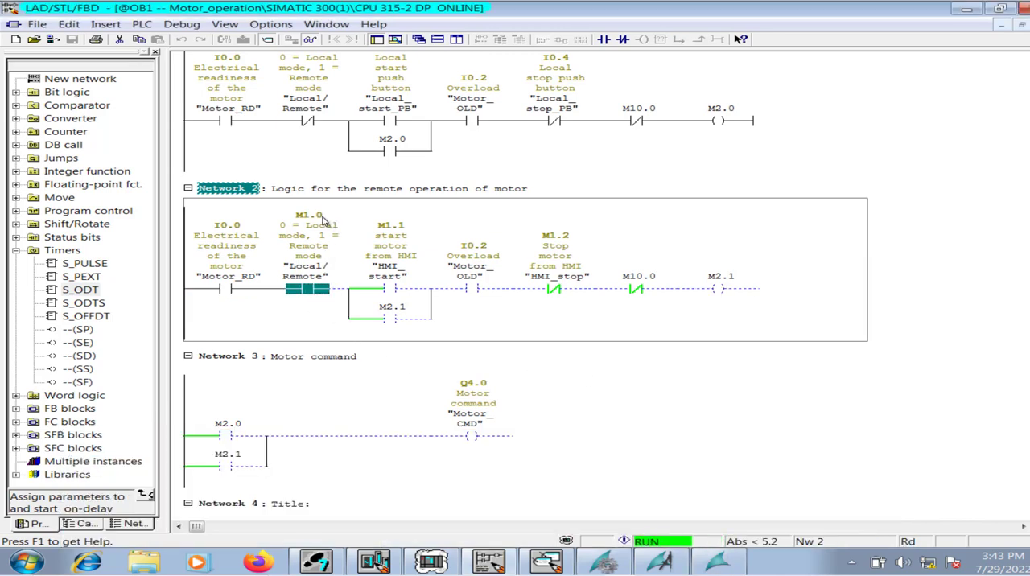
{"action": "left_click", "coordinate": [323, 220]}
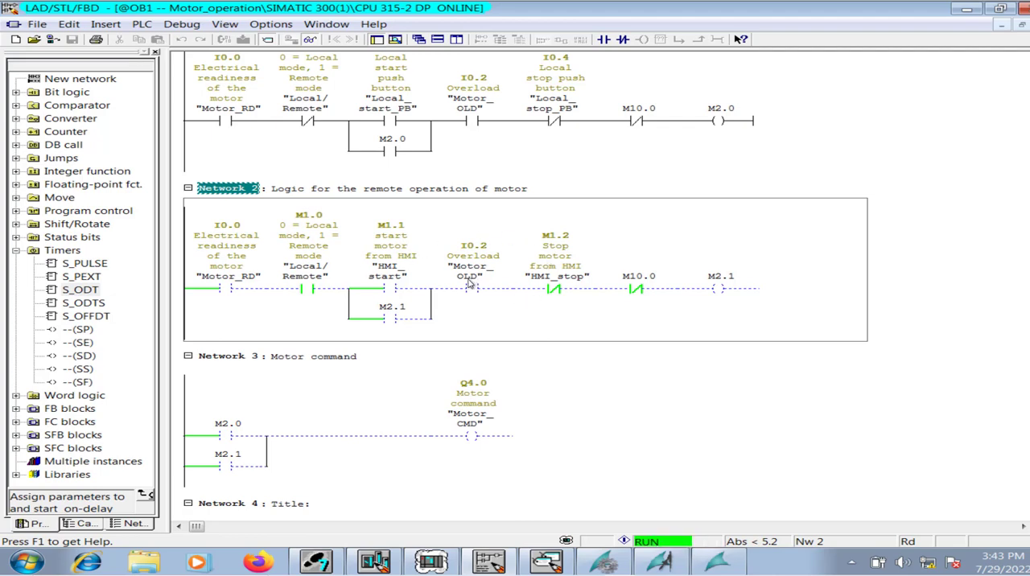
{"action": "left_click", "coordinate": [454, 126]}
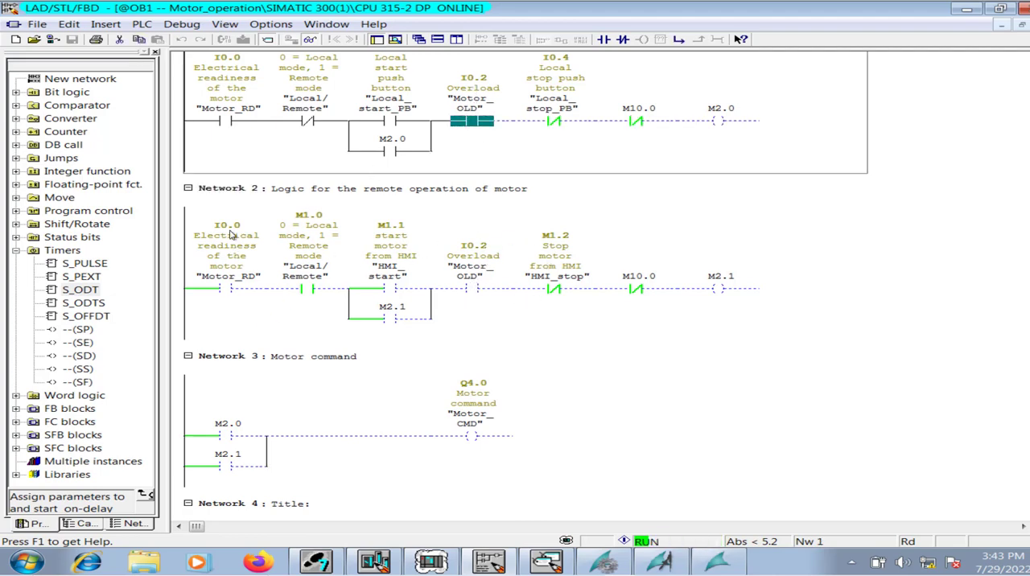
Switch to S7-PLCSIM, widen its window to show MB 1, and set input bits I0.0 (motor ready) and I0.2 (overload).
{"action": "left_click", "coordinate": [432, 561]}
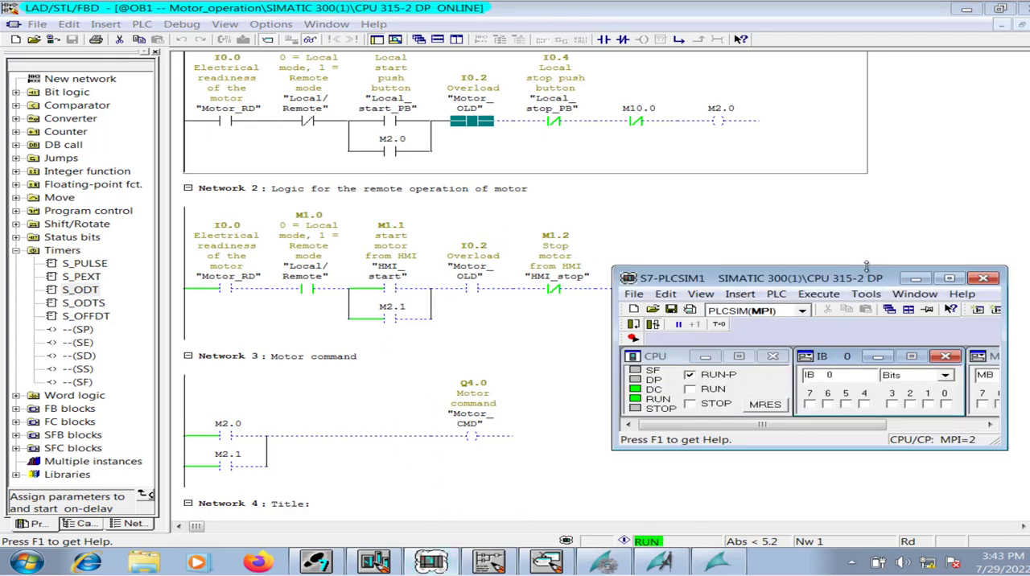
{"action": "left_click_drag", "start_coordinate": [810, 277], "coordinate": [592, 264]}
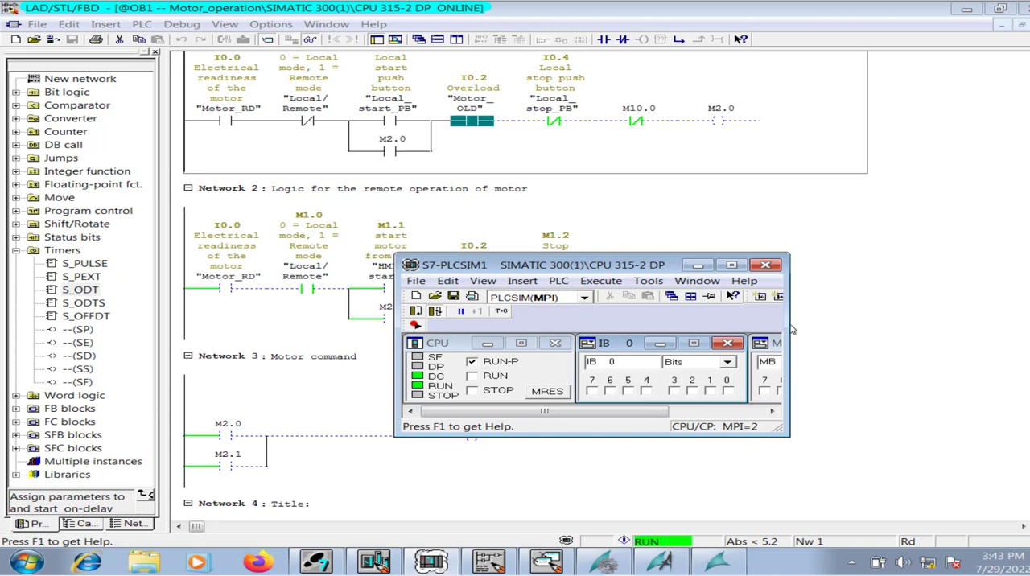
{"action": "left_click_drag", "start_coordinate": [791, 330], "coordinate": [960, 317]}
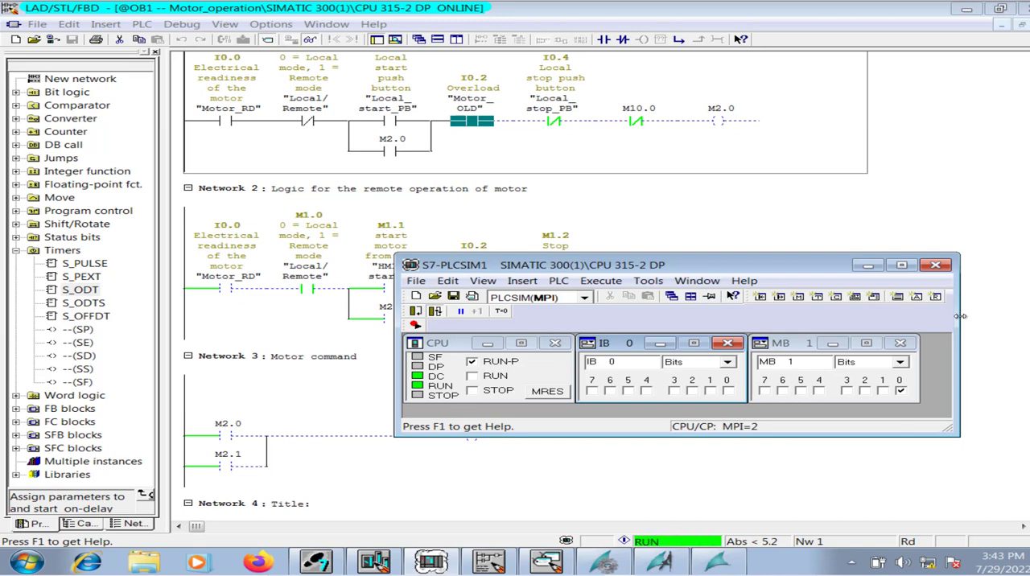
{"action": "left_click", "coordinate": [728, 391]}
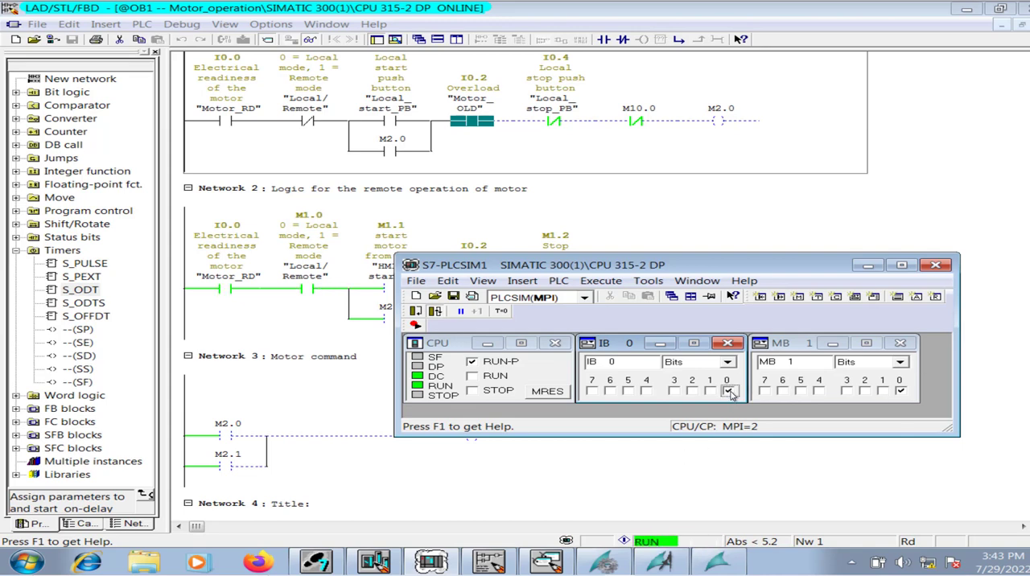
{"action": "left_click", "coordinate": [692, 391]}
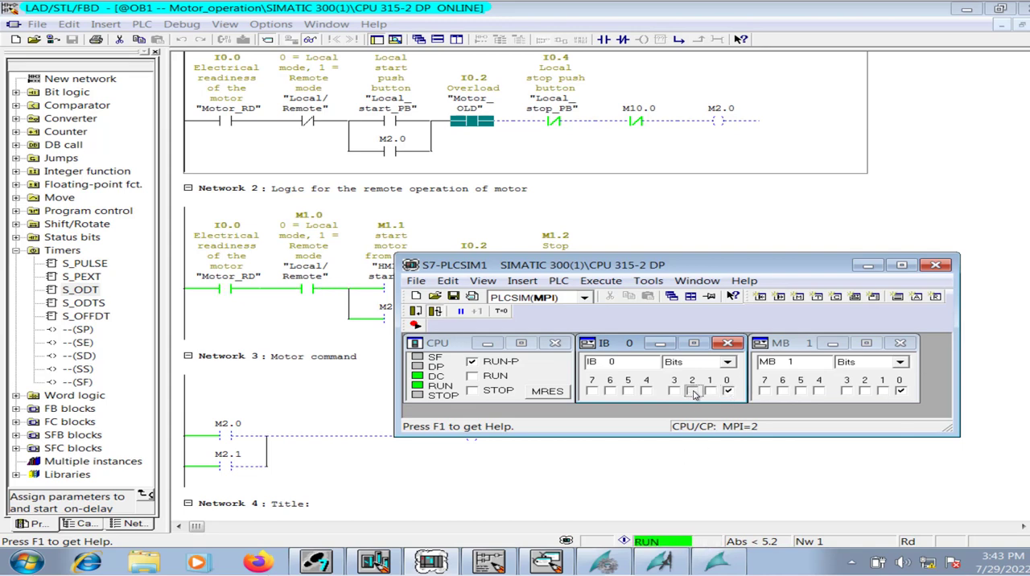
{"action": "left_click", "coordinate": [868, 265]}
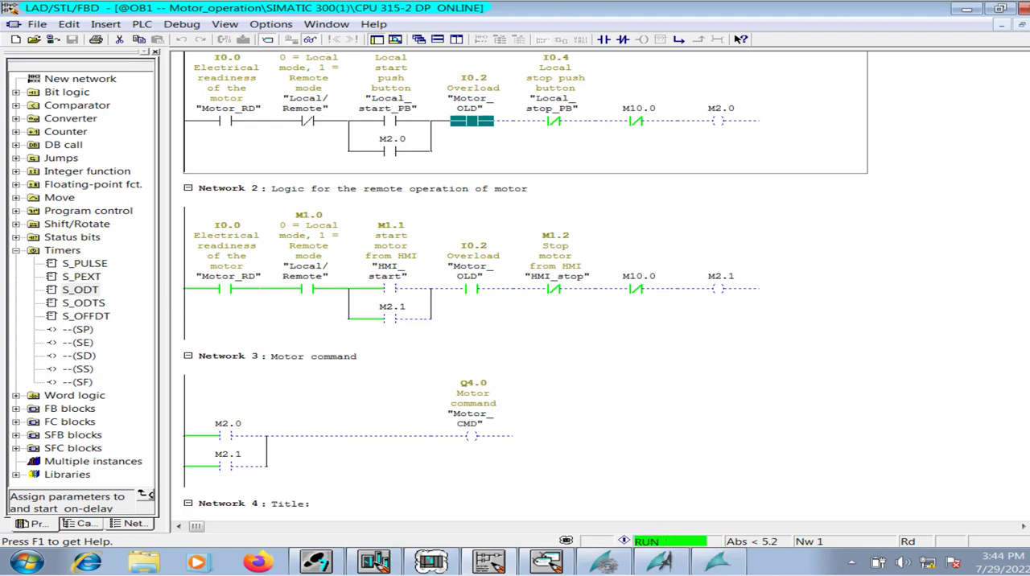
Examine the live contact states in the local and remote operation networks and the motor command and timer networks of OB1.
{"action": "scroll", "coordinate": [306, 157], "scroll_direction": "up", "scroll_amount": 3}
{"action": "left_click", "coordinate": [306, 154]}
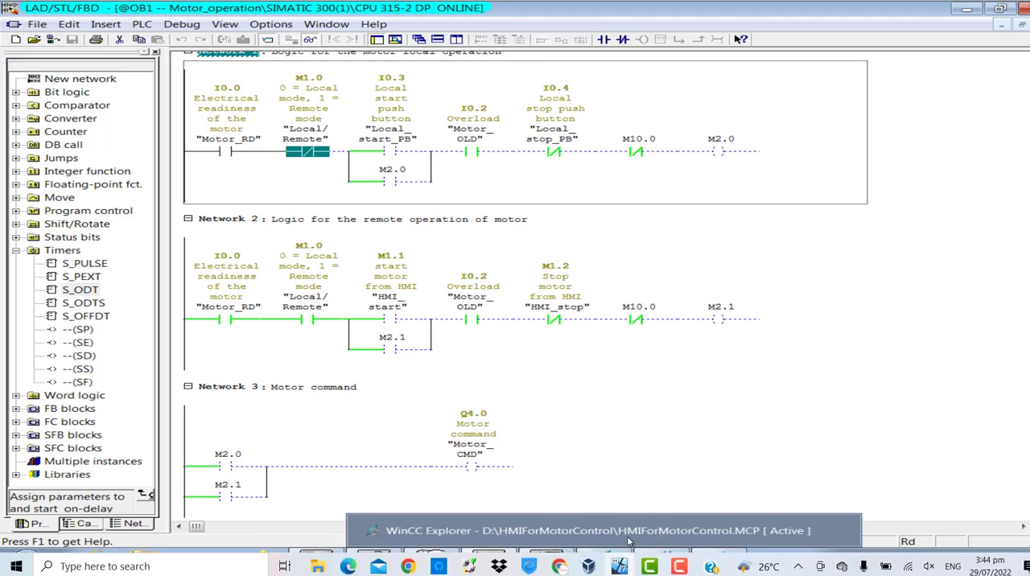
{"action": "left_click", "coordinate": [788, 445]}
{"action": "left_click", "coordinate": [718, 562]}
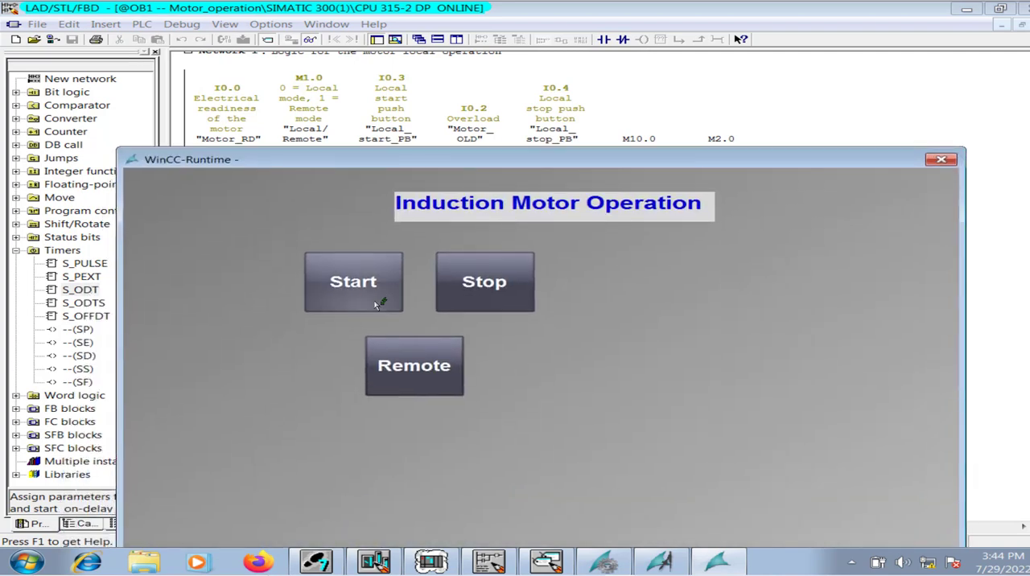
{"action": "left_click_drag", "start_coordinate": [834, 159], "coordinate": [763, 440]}
{"action": "left_click", "coordinate": [455, 328]}
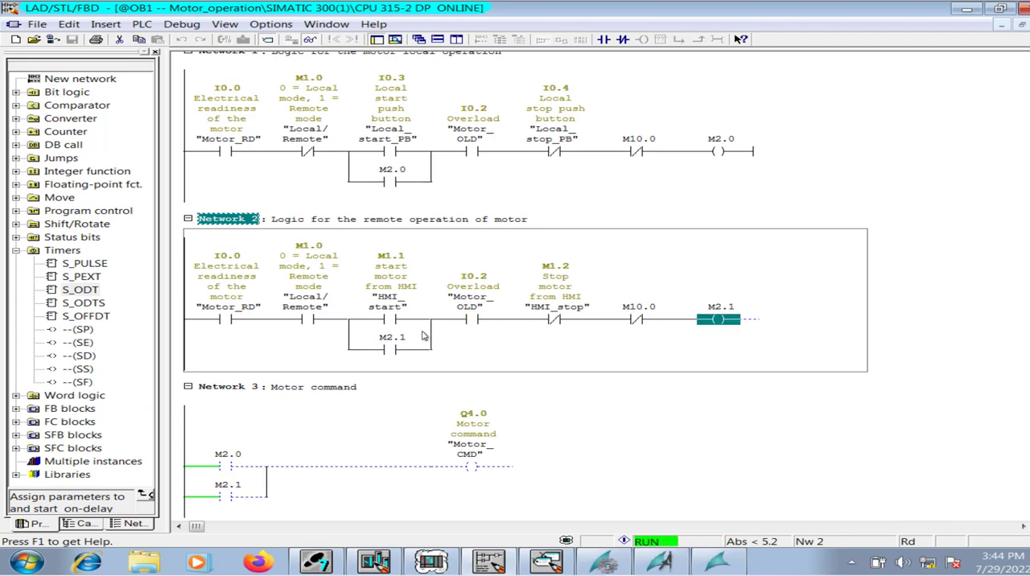
{"action": "left_click", "coordinate": [406, 322]}
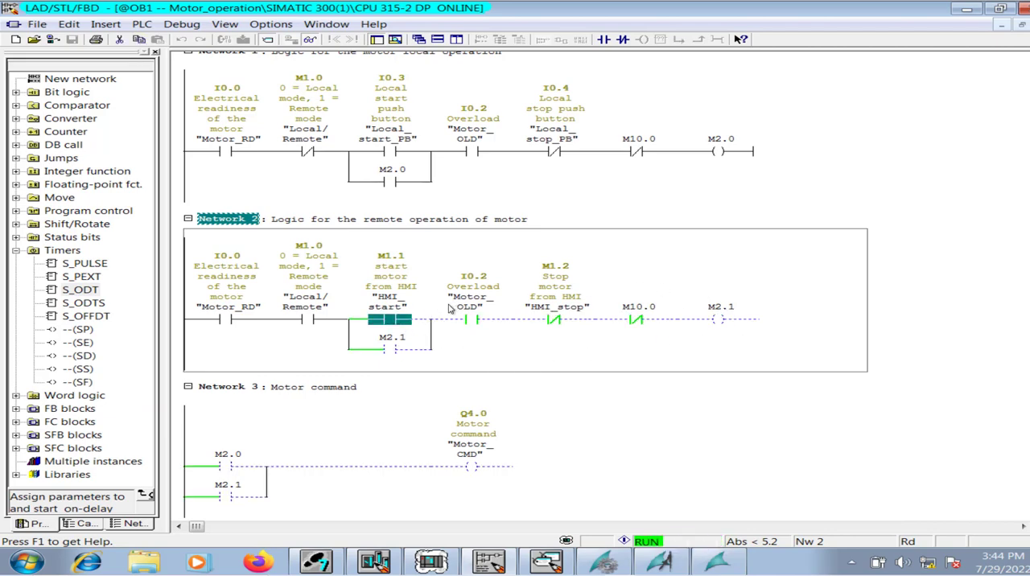
{"action": "left_click", "coordinate": [326, 320]}
{"action": "left_click", "coordinate": [264, 322]}
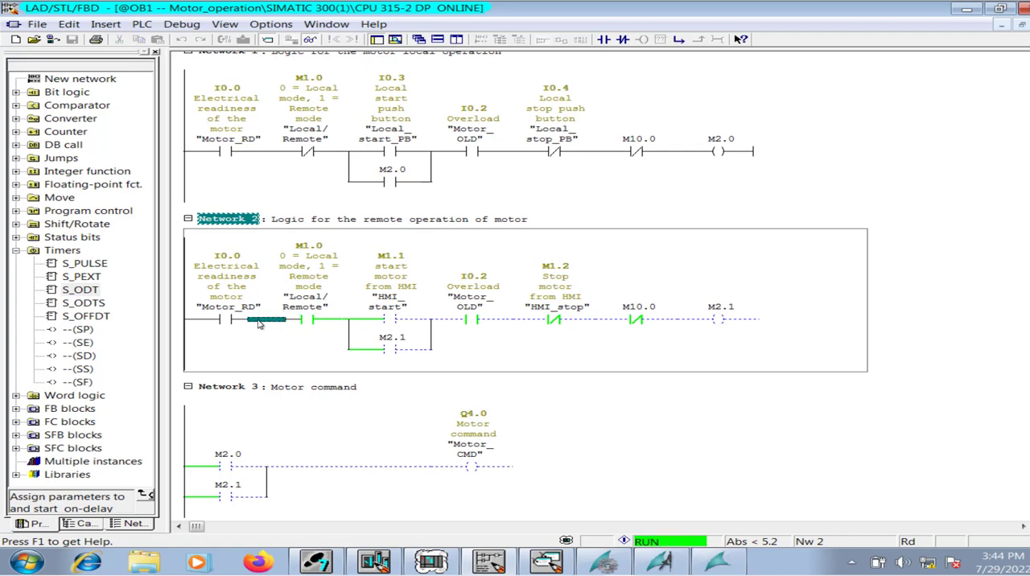
{"action": "scroll", "coordinate": [516, 234], "scroll_direction": "down", "scroll_amount": 2}
{"action": "scroll", "coordinate": [547, 217], "scroll_direction": "down", "scroll_amount": 4}
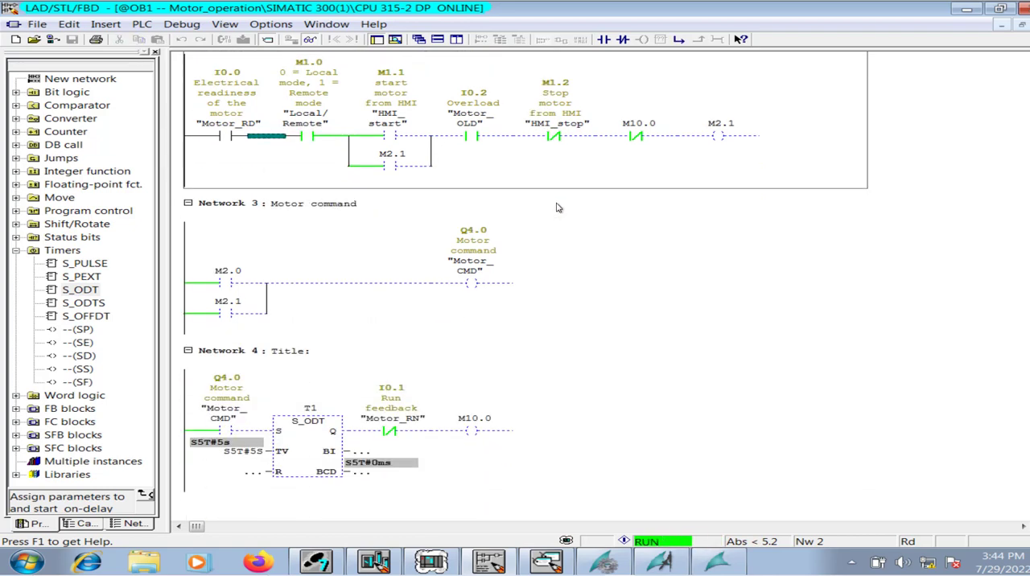
{"action": "scroll", "coordinate": [557, 201], "scroll_direction": "up", "scroll_amount": 4}
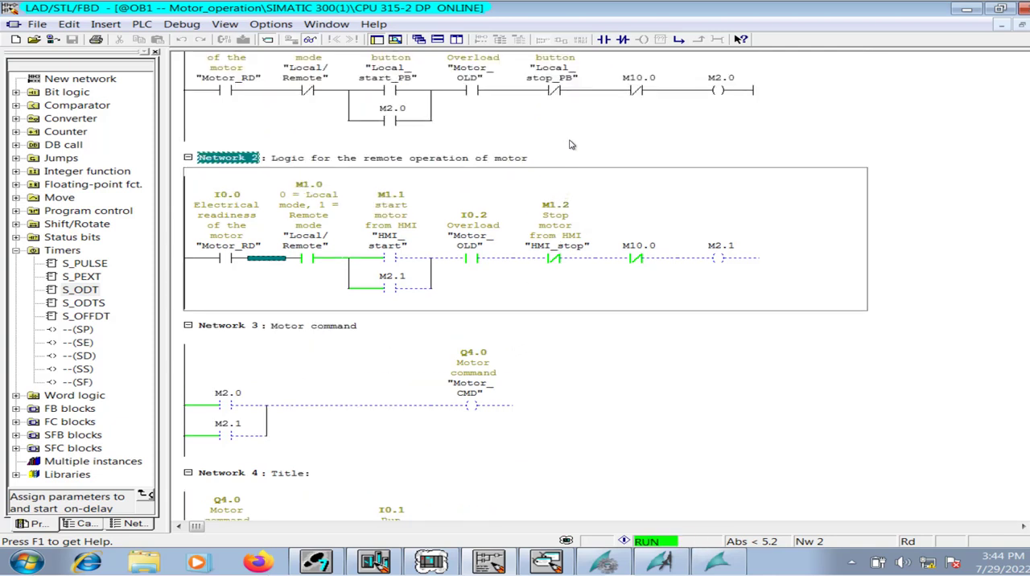
{"action": "left_click", "coordinate": [229, 259]}
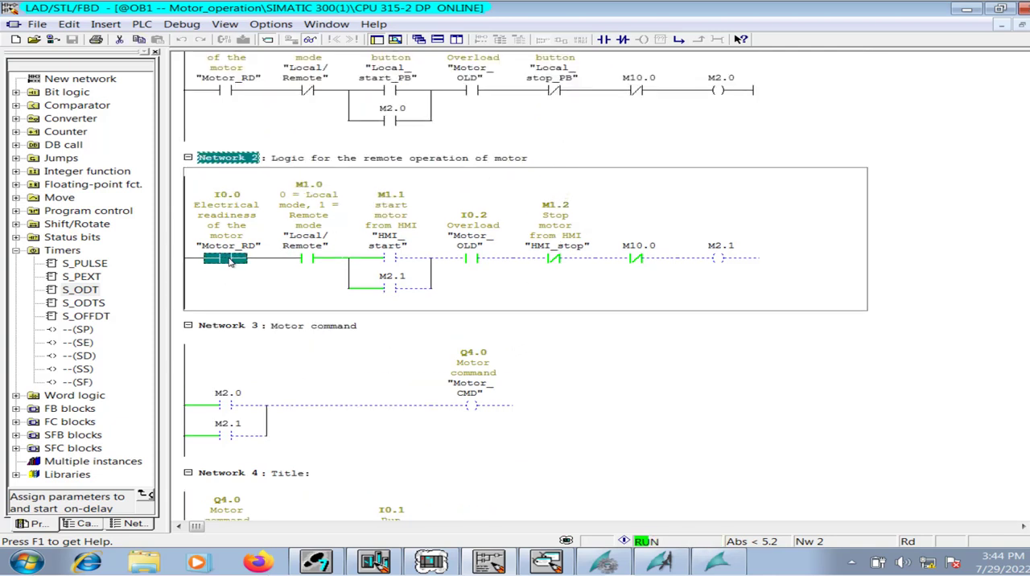
{"action": "left_click", "coordinate": [253, 295]}
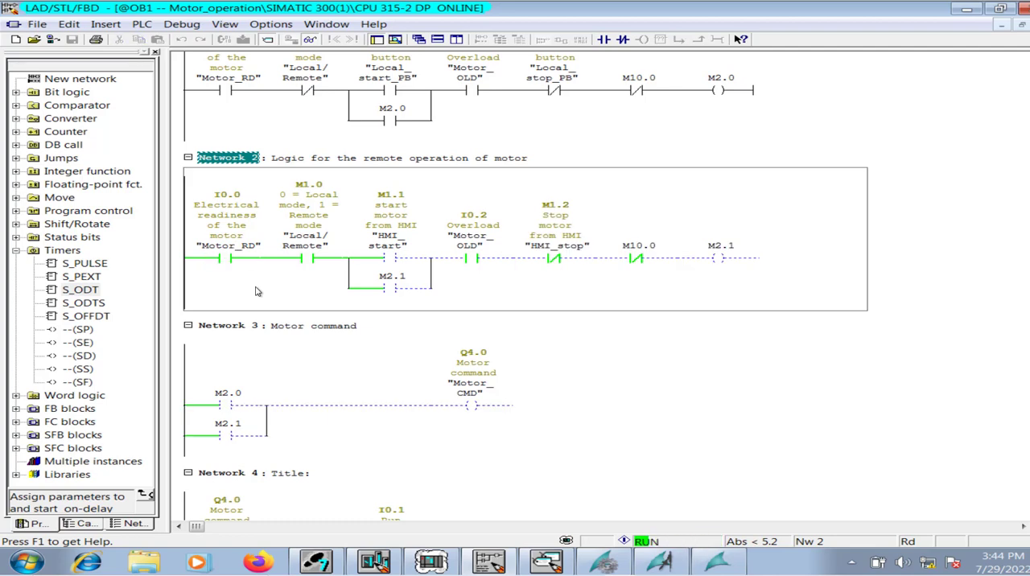
Start the motor from the WinCC runtime picture without run feedback and monitor Networks 2 to 4 in the ladder.
{"action": "left_click", "coordinate": [721, 561]}
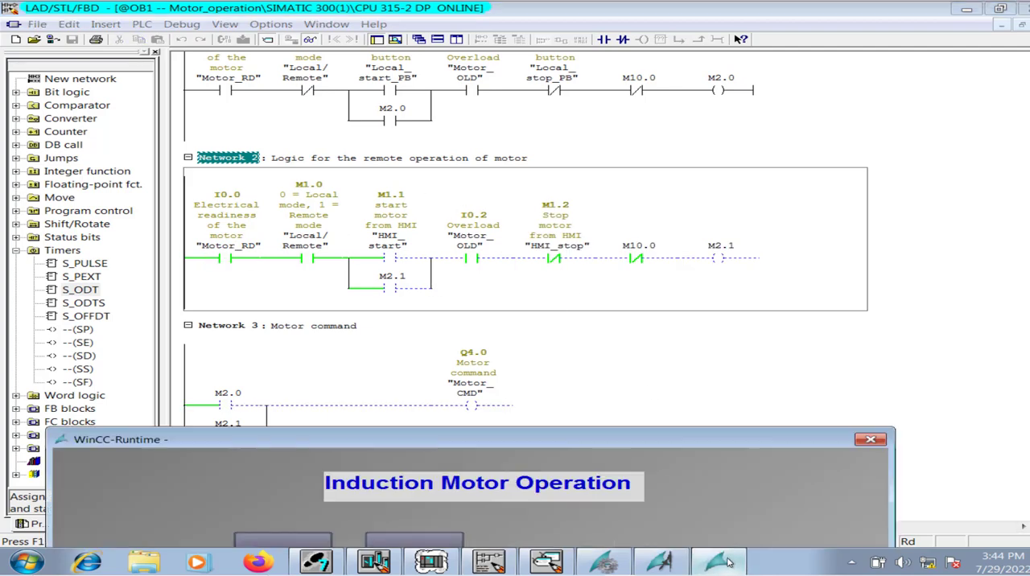
{"action": "left_click_drag", "start_coordinate": [508, 439], "coordinate": [622, 315]}
{"action": "left_click", "coordinate": [422, 439]}
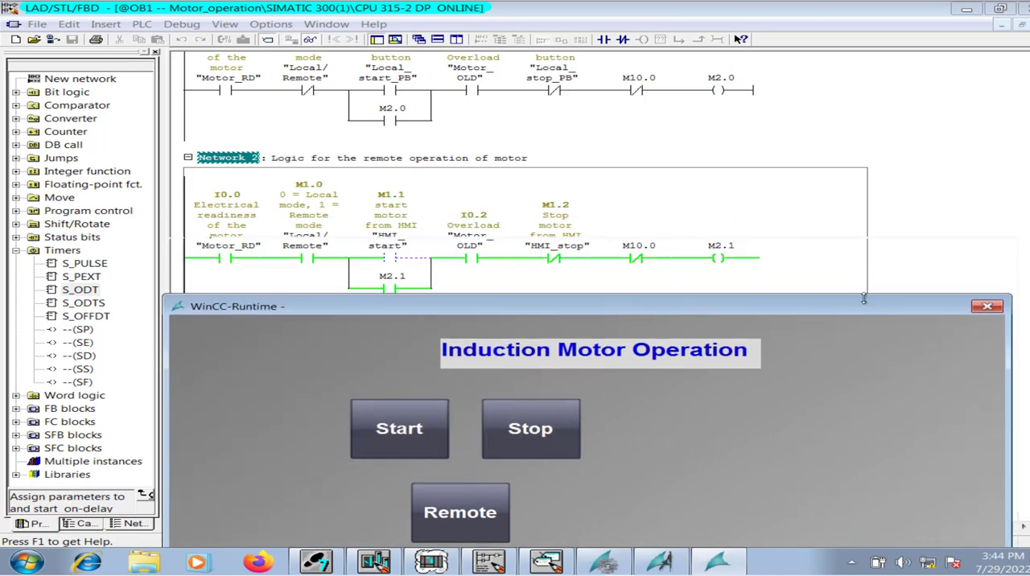
{"action": "left_click_drag", "start_coordinate": [864, 298], "coordinate": [805, 535]}
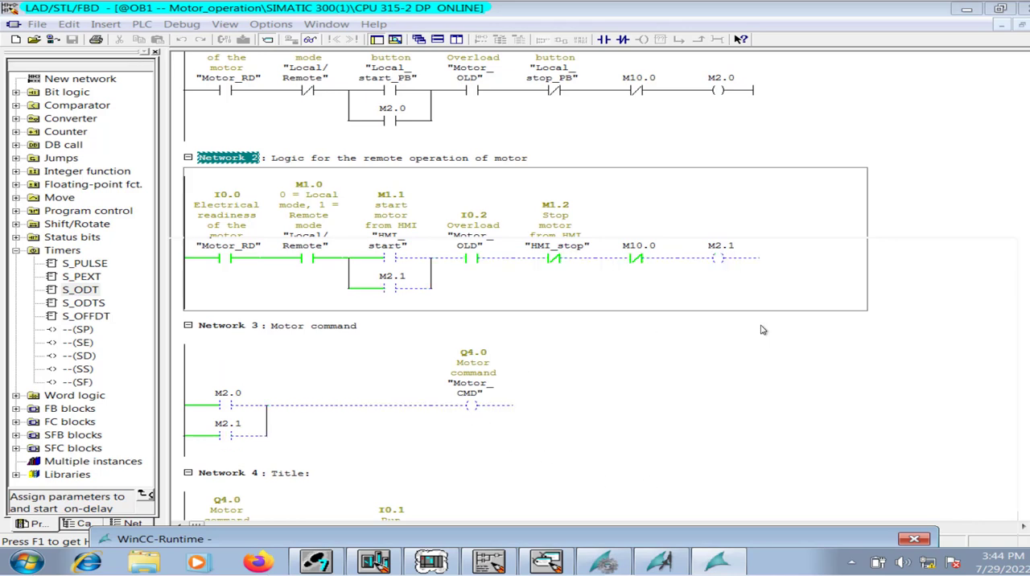
{"action": "scroll", "coordinate": [525, 289], "scroll_direction": "down", "scroll_amount": 3}
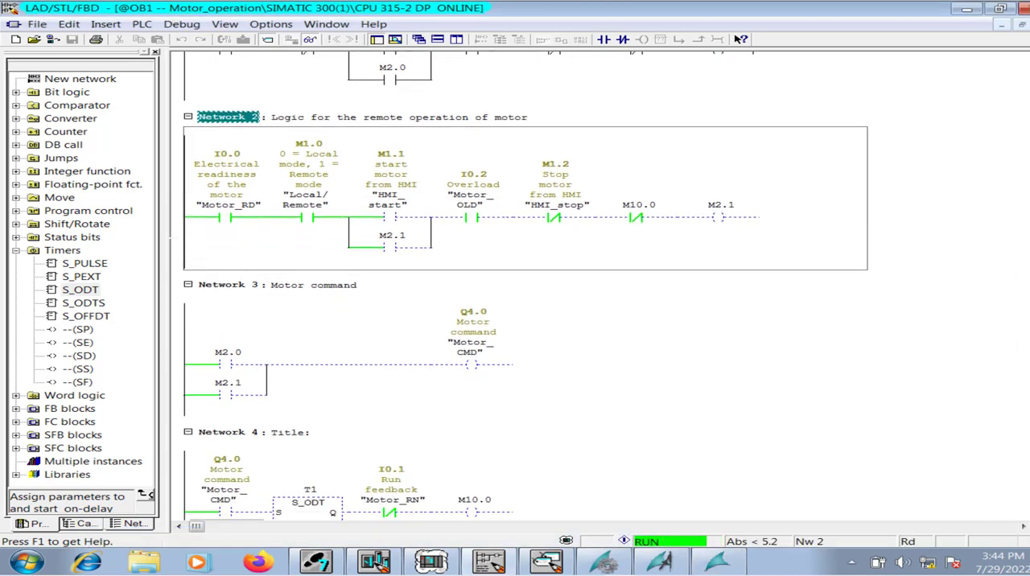
{"action": "scroll", "coordinate": [352, 519], "scroll_direction": "down", "scroll_amount": 1}
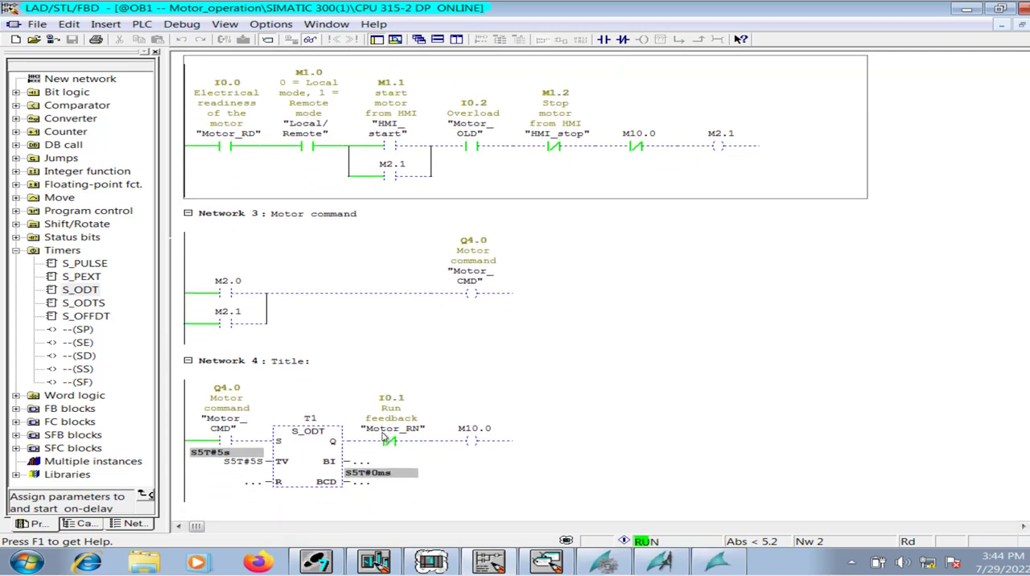
Start the motor again from the runtime picture and set the run feedback input I0.1 in S7-PLCSIM.
{"action": "left_click", "coordinate": [719, 562]}
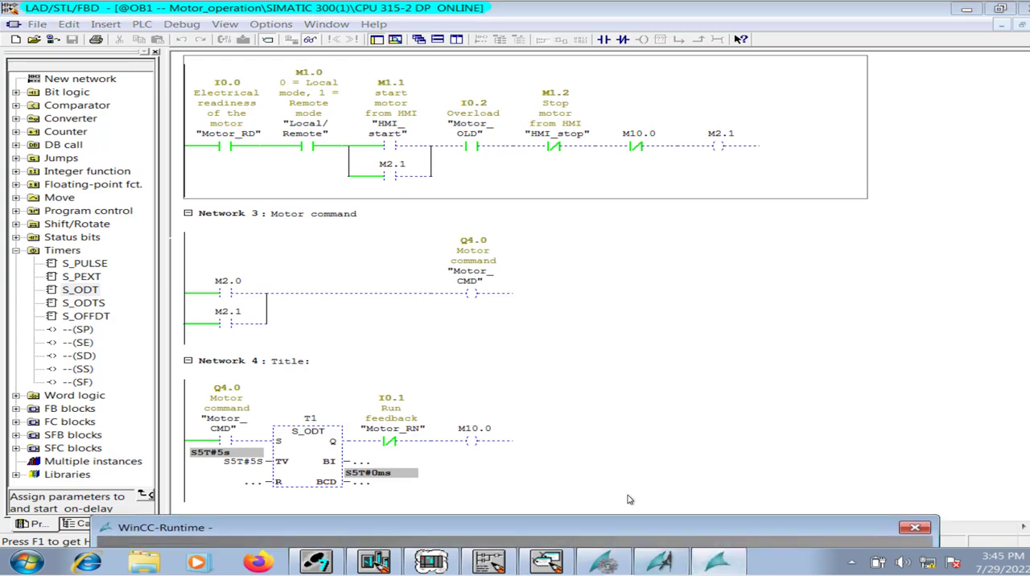
{"action": "left_click_drag", "start_coordinate": [508, 530], "coordinate": [660, 71]}
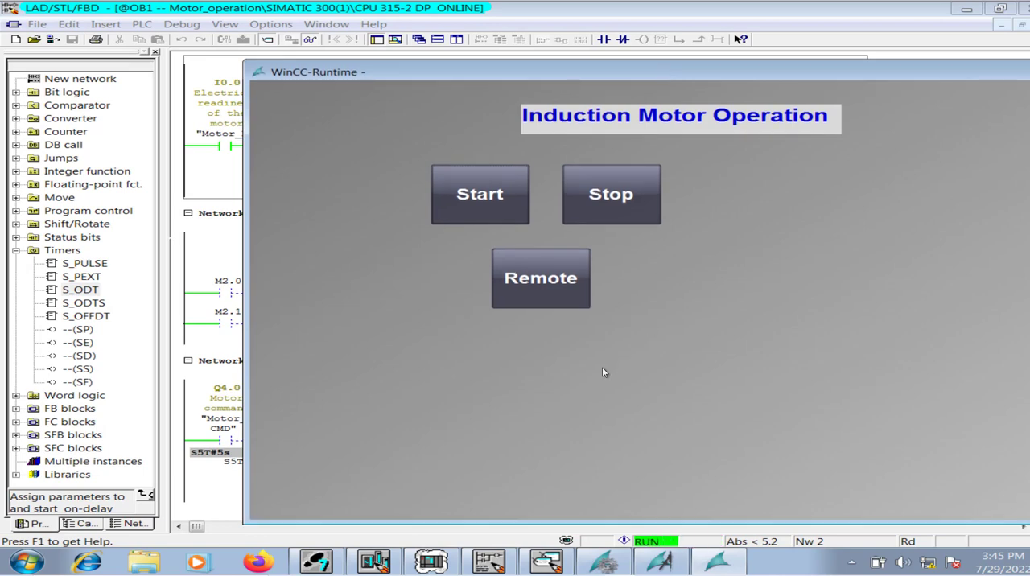
{"action": "left_click", "coordinate": [490, 197]}
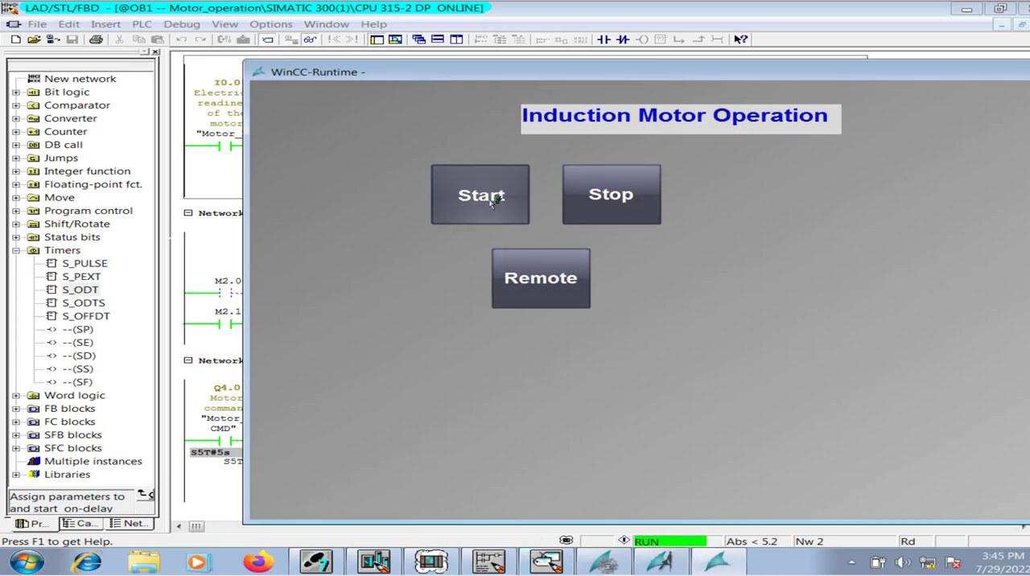
{"action": "left_click", "coordinate": [461, 534]}
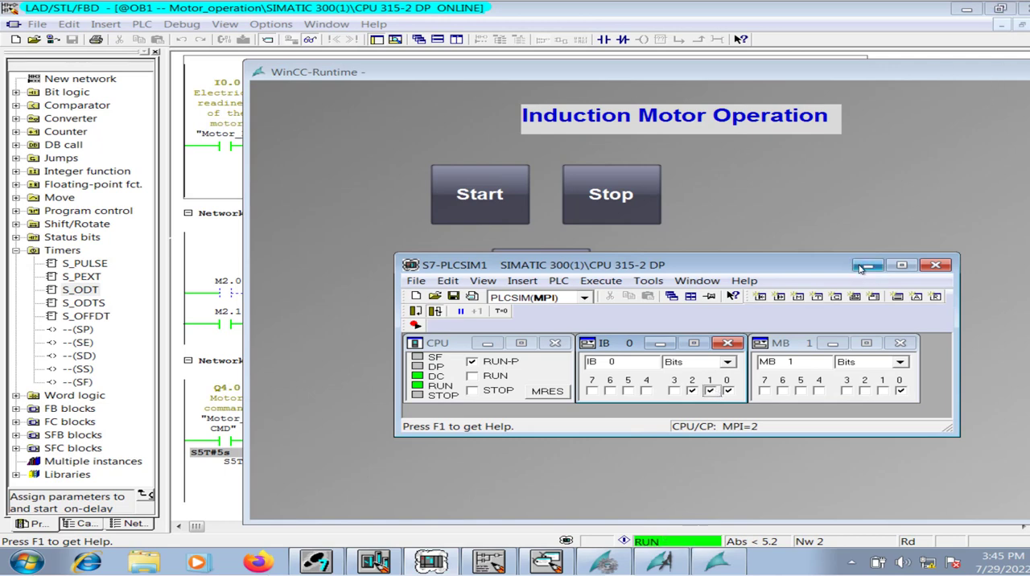
Check the ladder networks with the motor running and stop the motor from the WinCC runtime picture.
{"action": "left_click", "coordinate": [967, 75]}
{"action": "left_click_drag", "start_coordinate": [967, 76], "coordinate": [870, 510]}
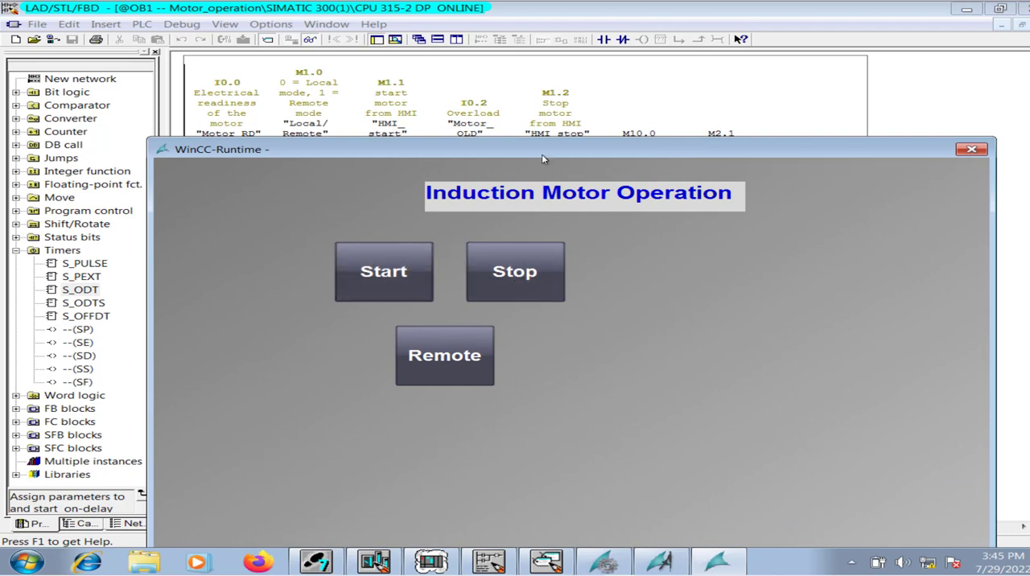
{"action": "left_click_drag", "start_coordinate": [542, 154], "coordinate": [484, 284]}
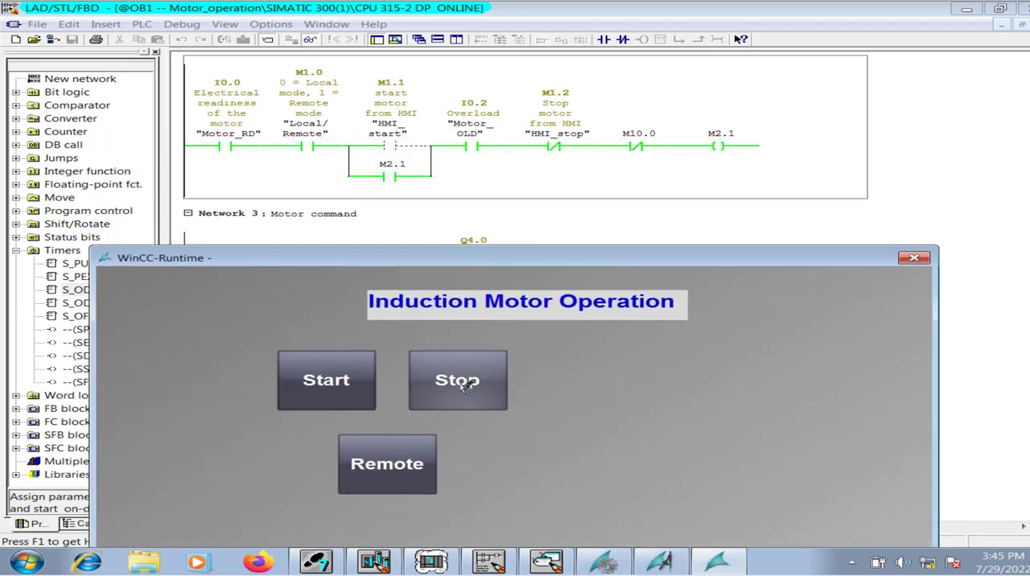
{"action": "left_click", "coordinate": [465, 387]}
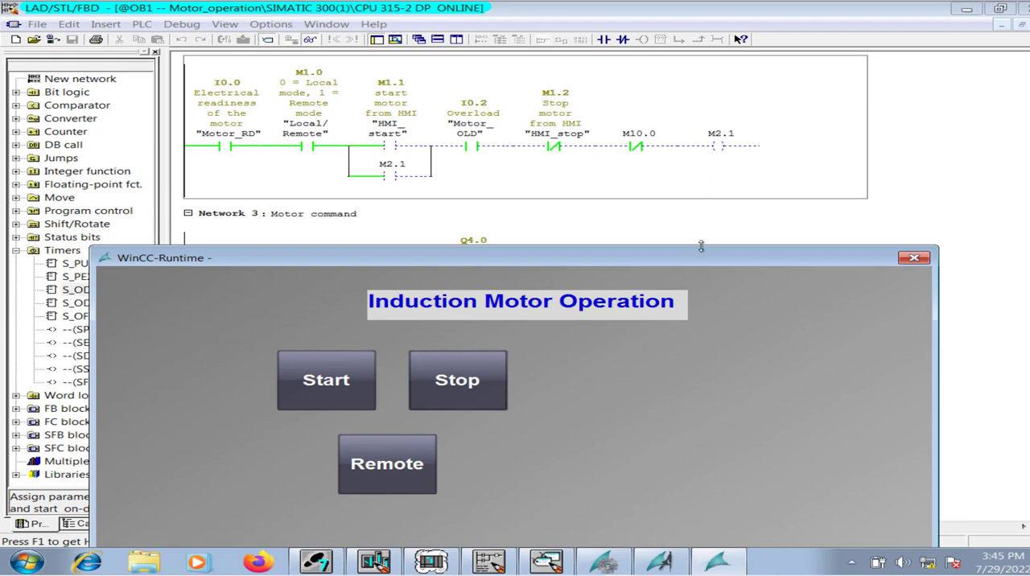
Move the WinCC runtime window aside to check the ladder networks, then switch to the NewPdl0.PDL picture in Graphics Designer.
{"action": "left_click_drag", "start_coordinate": [703, 264], "coordinate": [653, 478]}
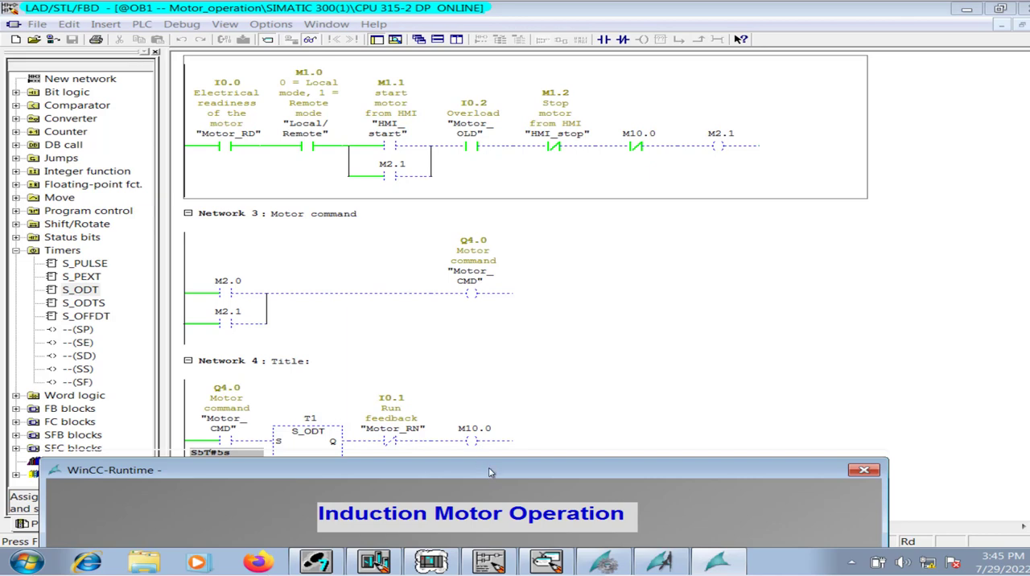
{"action": "left_click_drag", "start_coordinate": [488, 470], "coordinate": [557, 87]}
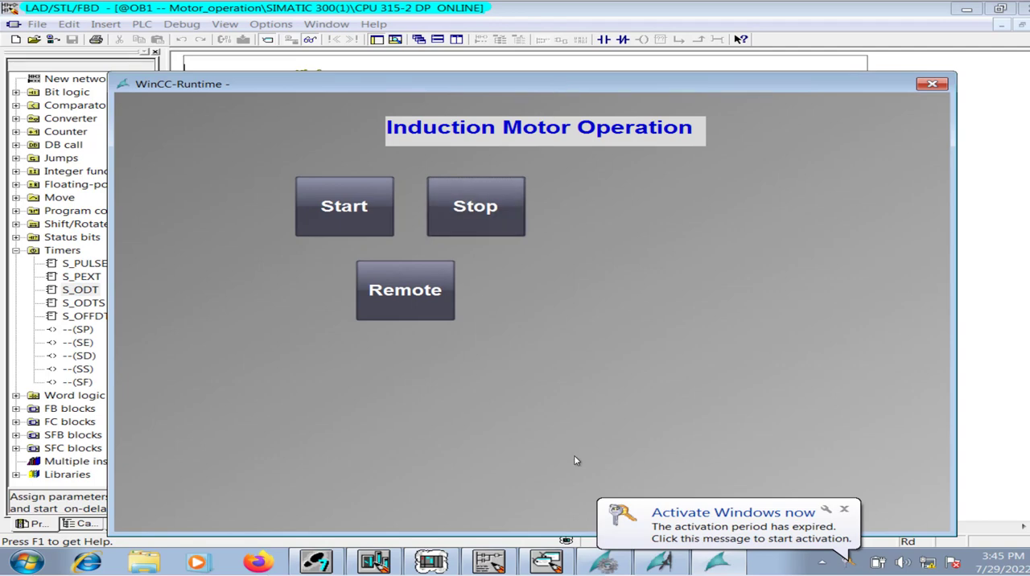
{"action": "left_click", "coordinate": [844, 510]}
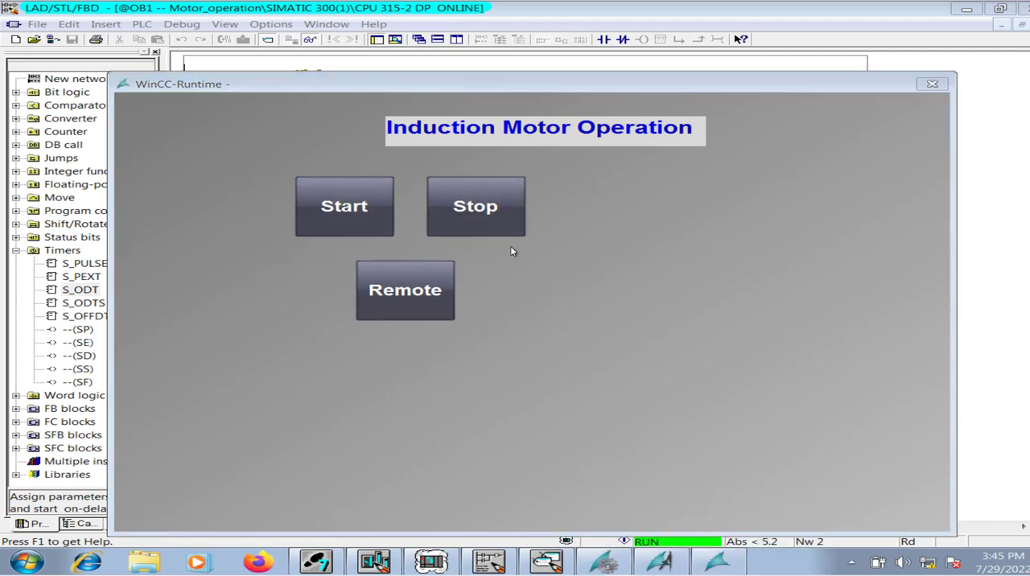
{"action": "left_click", "coordinate": [661, 564]}
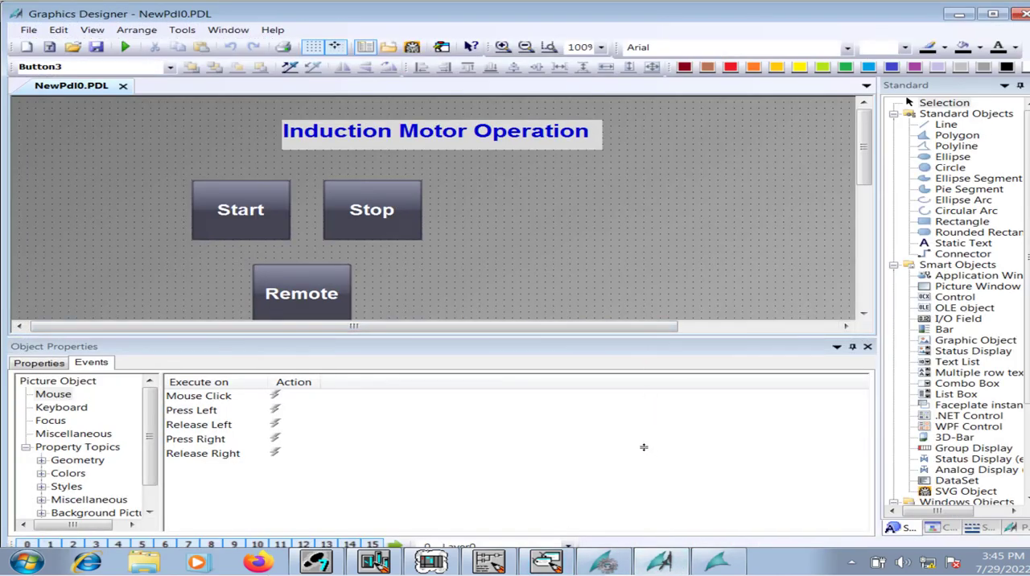
{"action": "left_click_drag", "start_coordinate": [644, 448], "coordinate": [644, 491]}
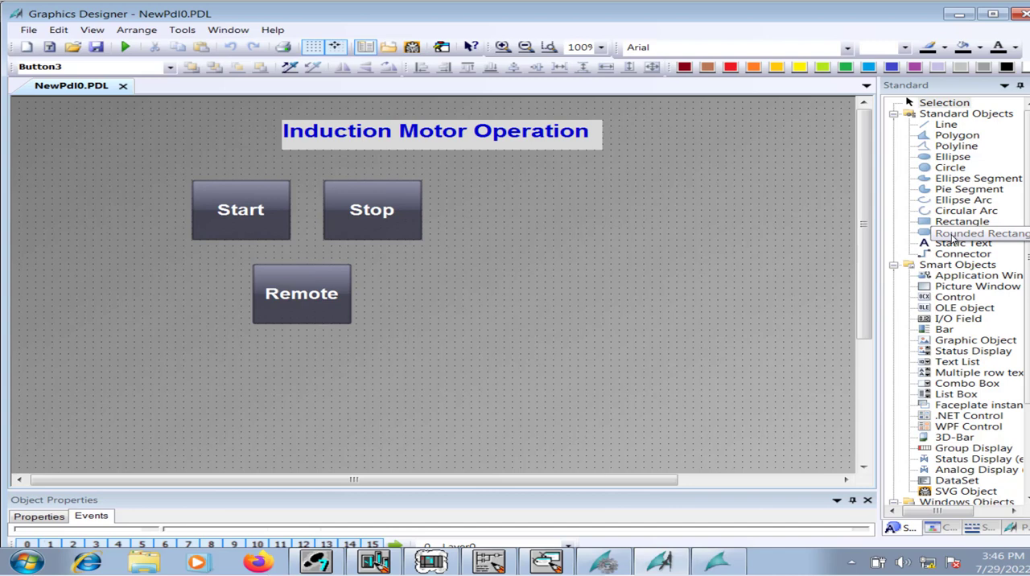
{"action": "left_click", "coordinate": [952, 235]}
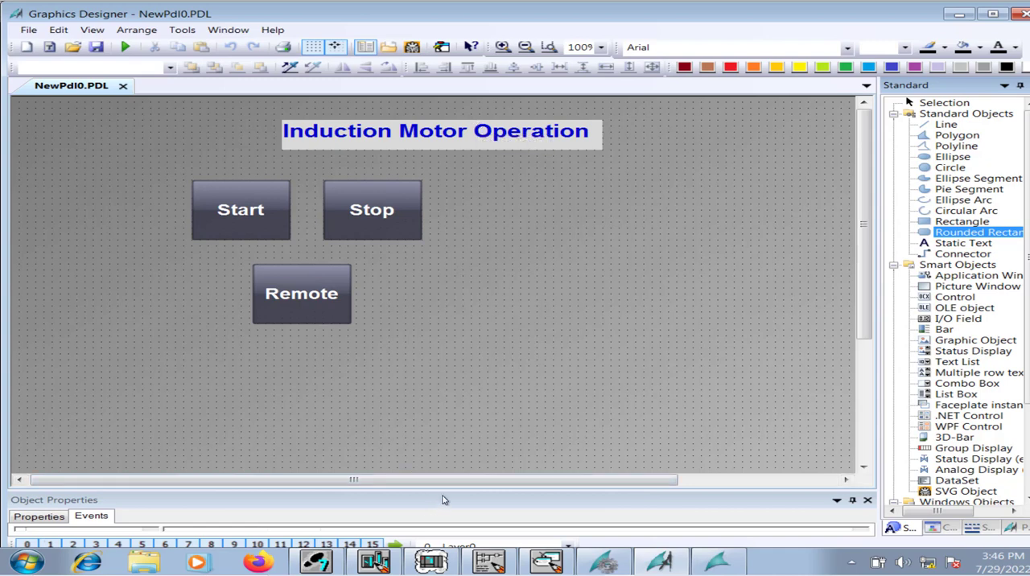
{"action": "left_click_drag", "start_coordinate": [446, 491], "coordinate": [466, 372]}
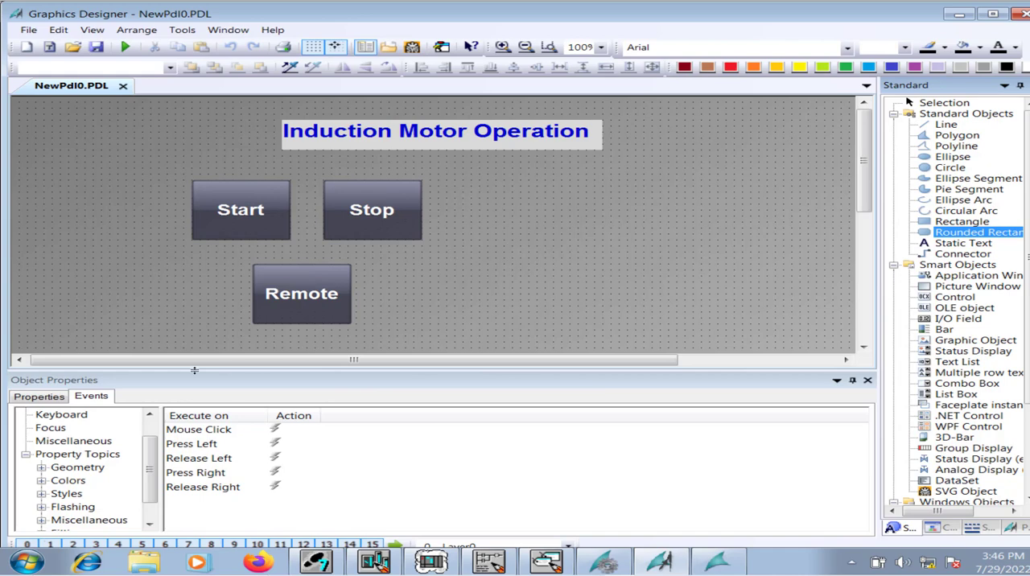
{"action": "left_click", "coordinate": [149, 36]}
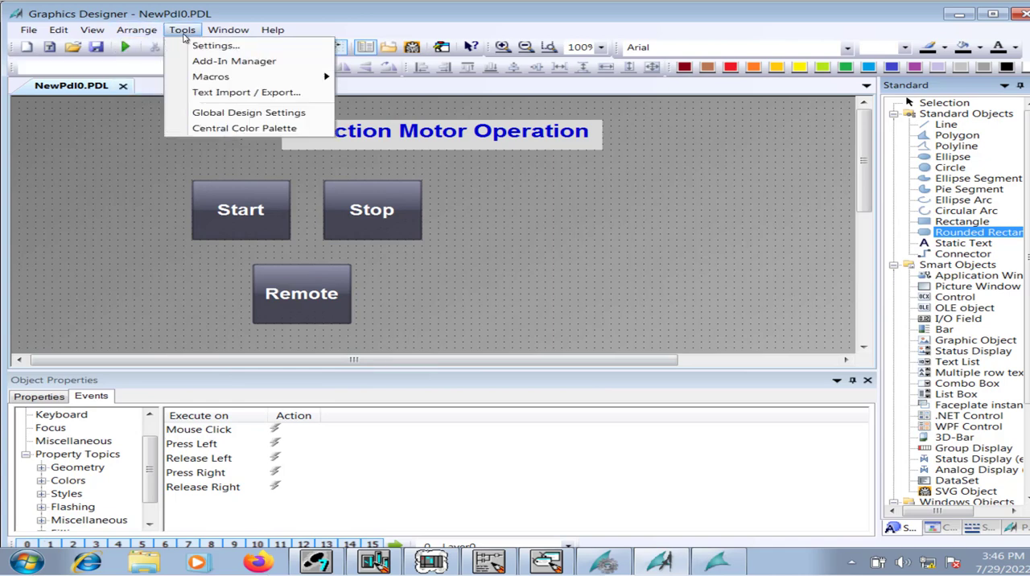
{"action": "left_click", "coordinate": [222, 113]}
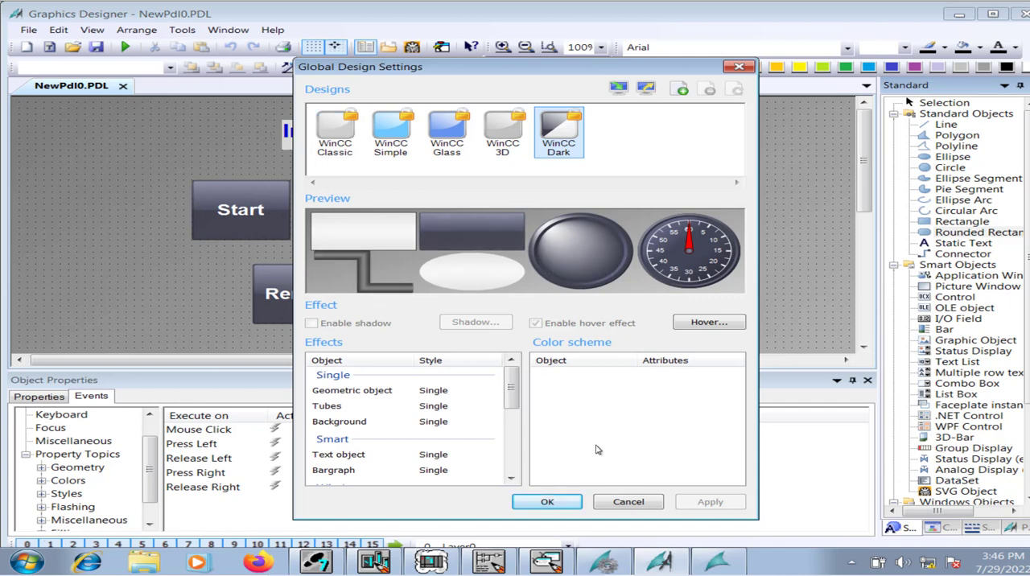
{"action": "left_click", "coordinate": [627, 502]}
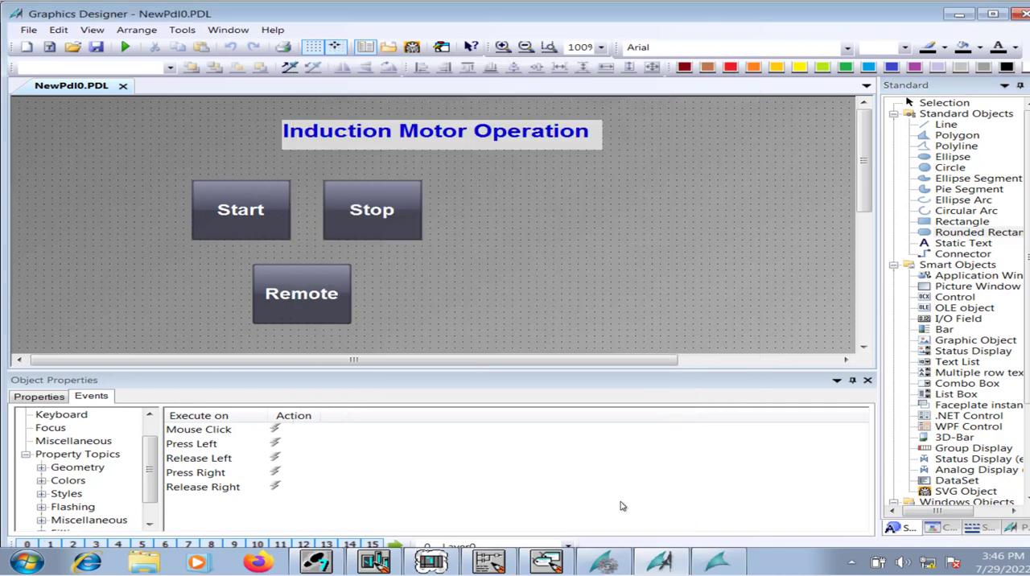
{"action": "left_click", "coordinate": [230, 32]}
{"action": "mouse_move", "coordinate": [187, 37]}
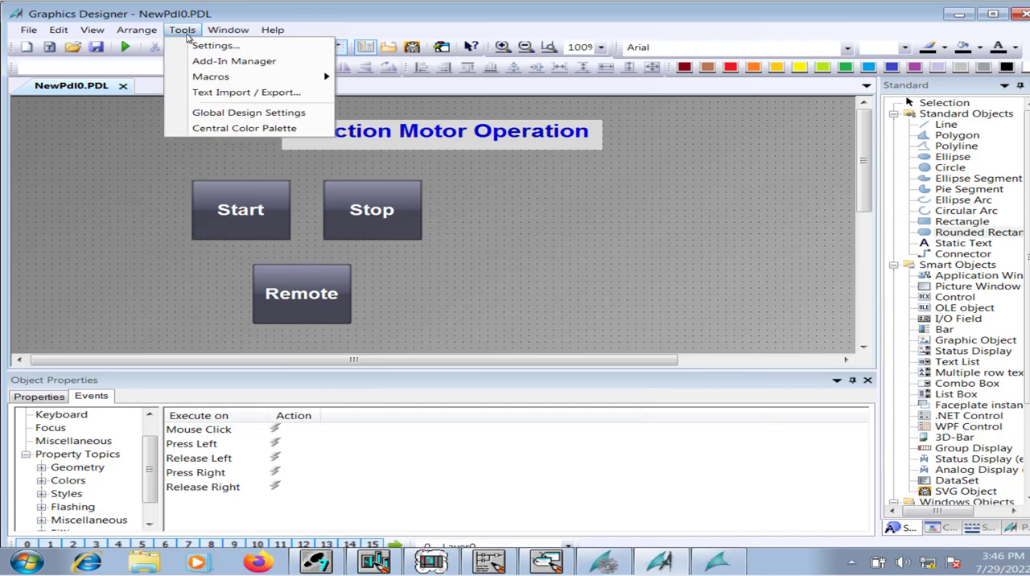
{"action": "mouse_move", "coordinate": [148, 36]}
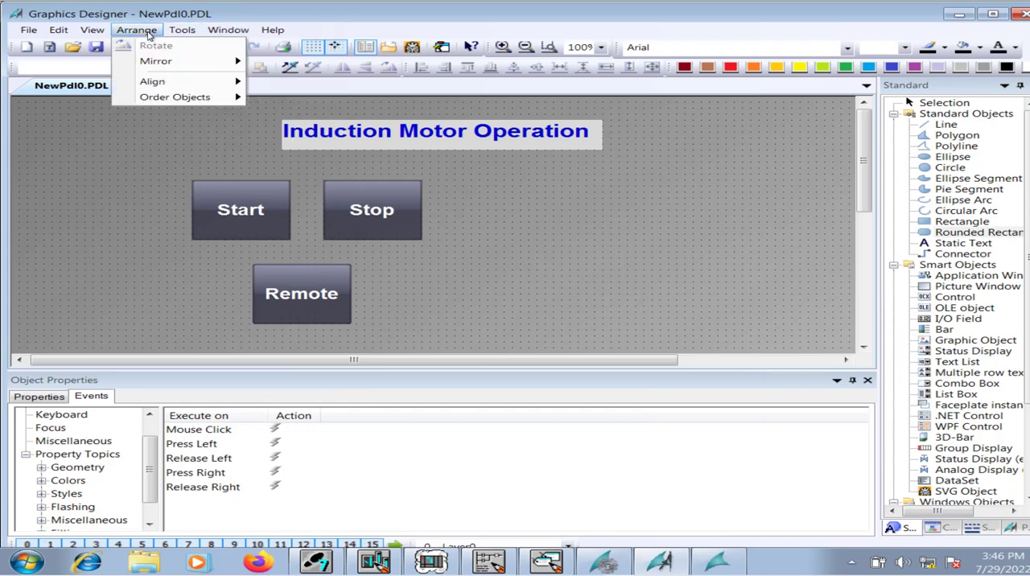
Show the symbol library and open the Motors folder under PlantElements in the Global Library.
{"action": "mouse_move", "coordinate": [102, 32]}
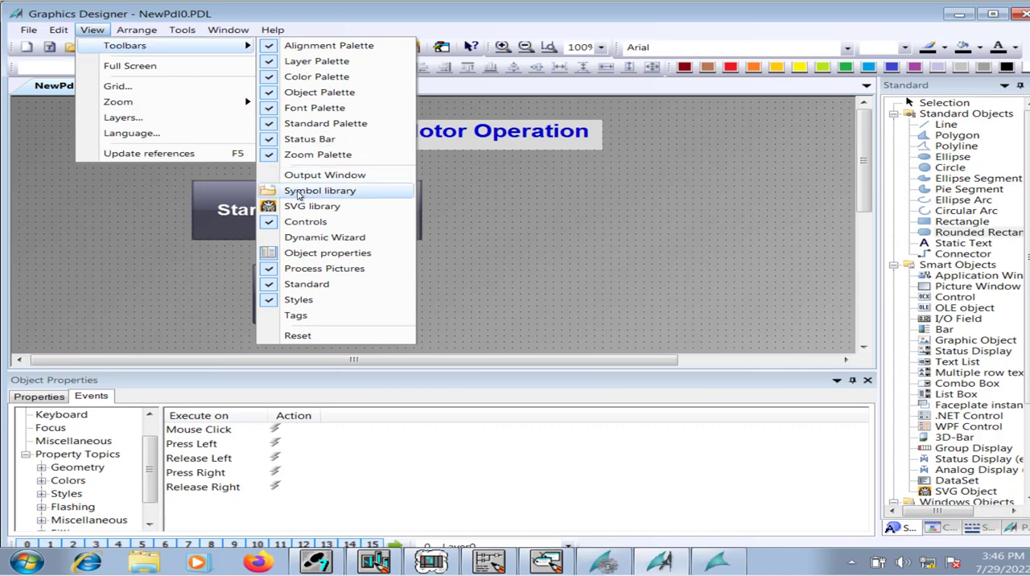
{"action": "left_click", "coordinate": [298, 194]}
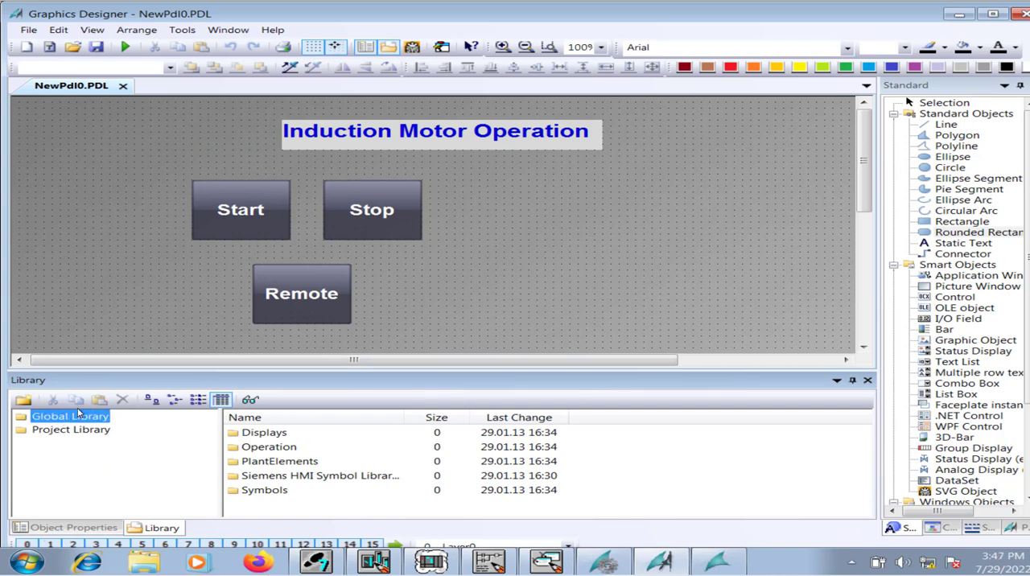
{"action": "left_click", "coordinate": [257, 444]}
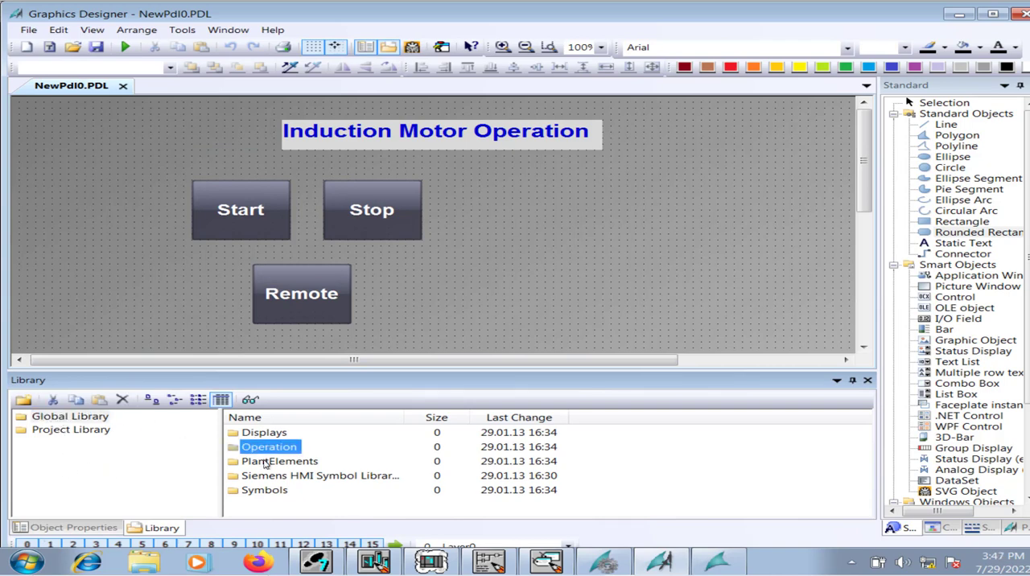
{"action": "double_click", "coordinate": [265, 464]}
{"action": "left_click", "coordinate": [270, 435]}
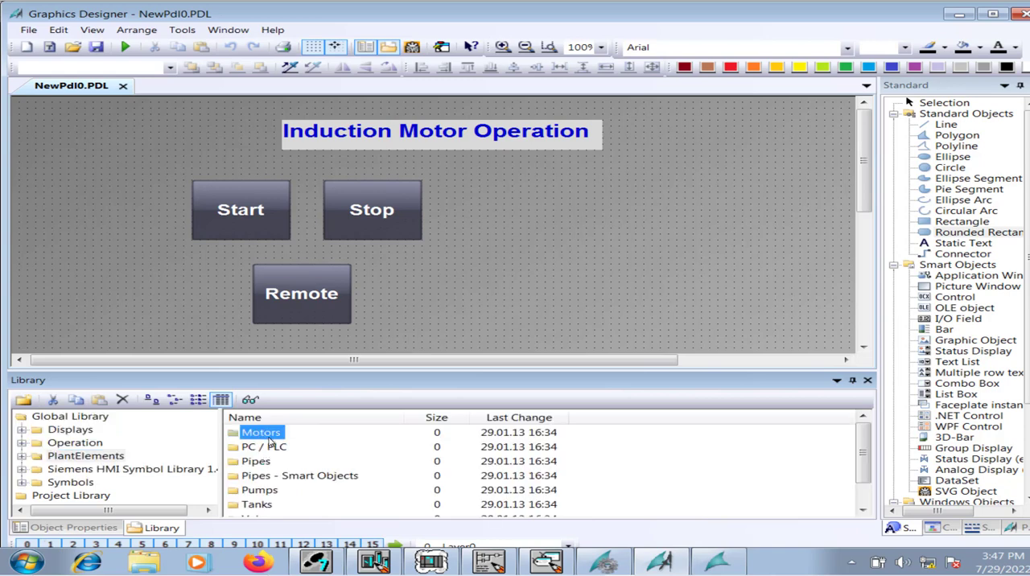
{"action": "double_click", "coordinate": [269, 435]}
Try the Motor001 and Motor002 library symbols in the picture and delete both of them.
{"action": "left_click", "coordinate": [265, 475]}
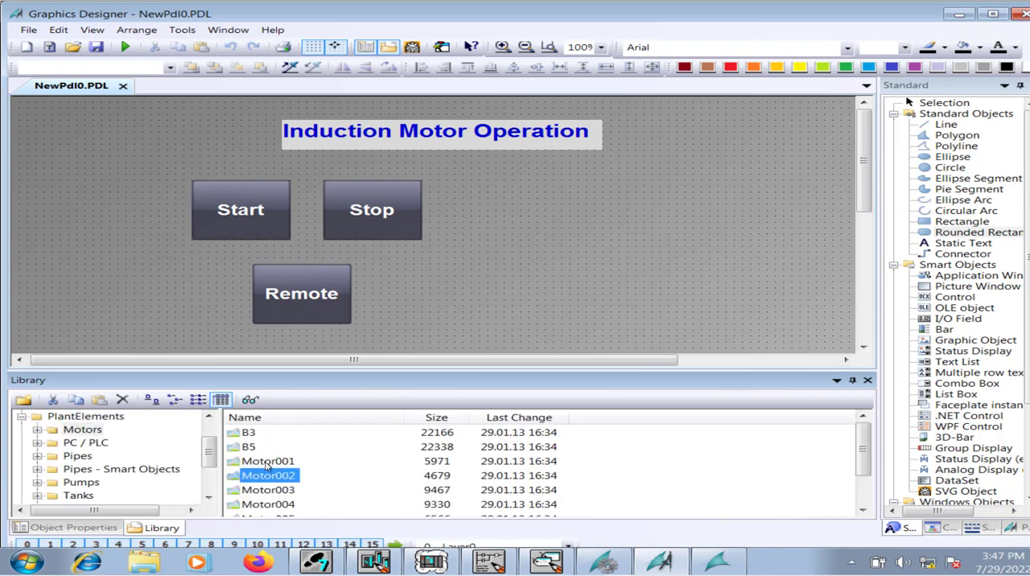
{"action": "left_click_drag", "start_coordinate": [268, 463], "coordinate": [291, 430]}
{"action": "left_click_drag", "start_coordinate": [500, 197], "coordinate": [501, 197]}
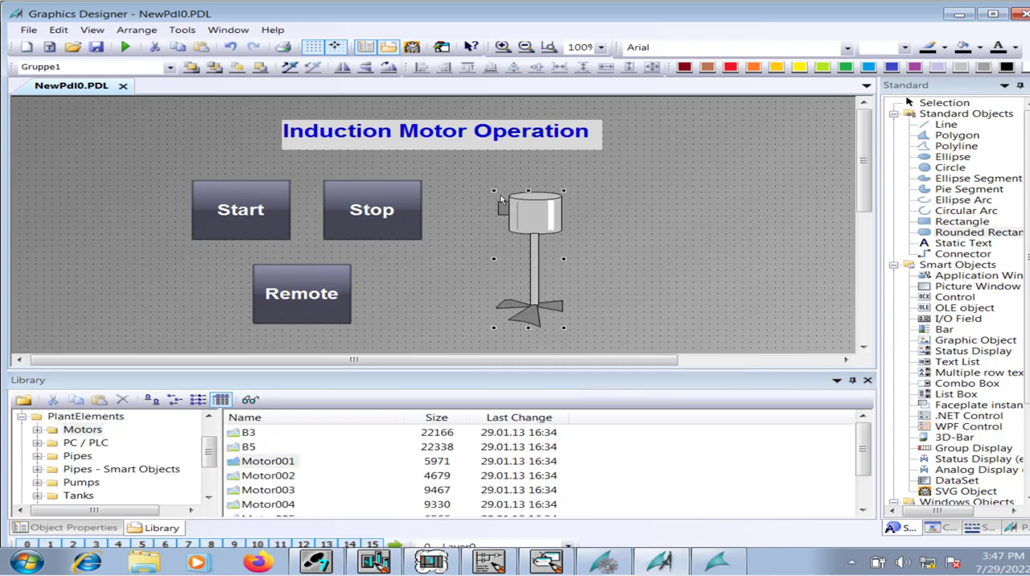
{"action": "key", "text": "Delete"}
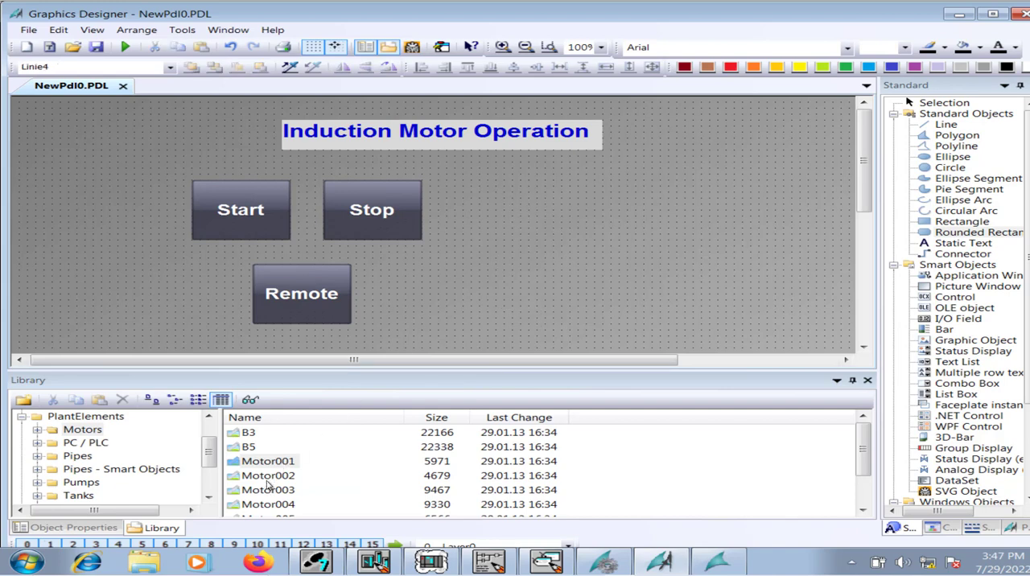
{"action": "left_click_drag", "start_coordinate": [268, 479], "coordinate": [506, 179]}
{"action": "key", "text": "Delete"}
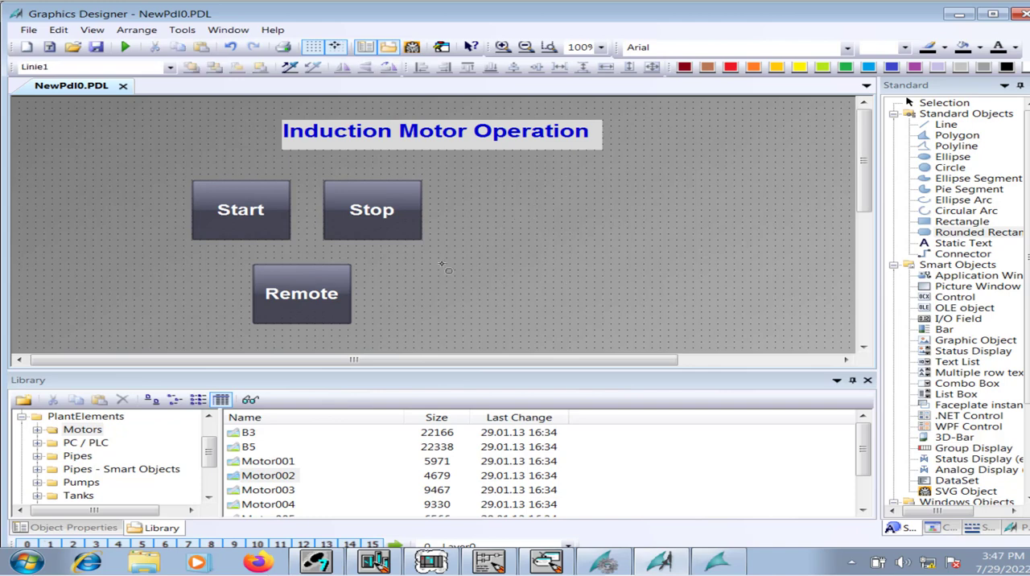
Insert the Motor007 library symbol beside the Stop button, removing any stray rounded rectangle drawn over it.
{"action": "left_click_drag", "start_coordinate": [858, 454], "coordinate": [855, 481]}
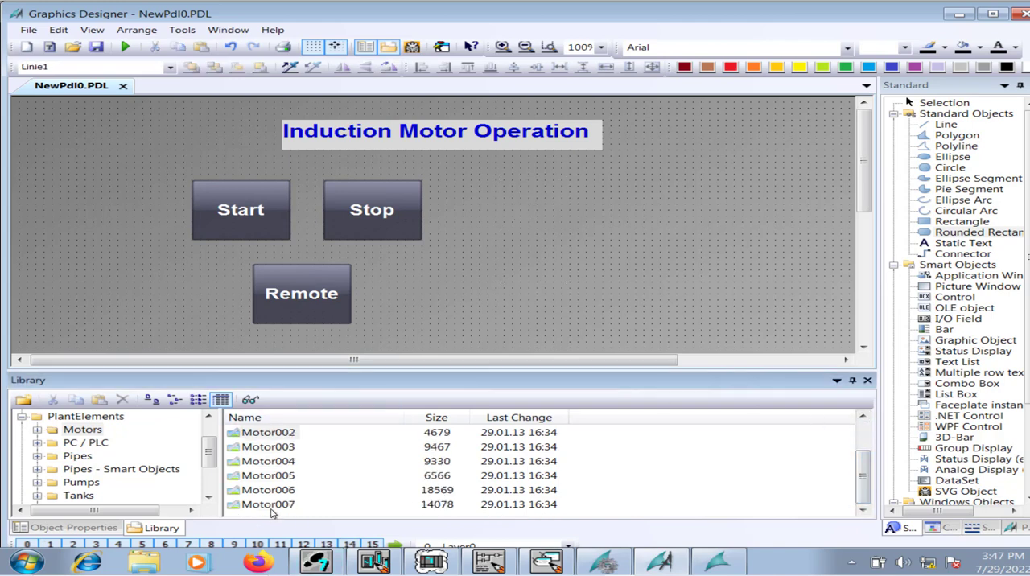
{"action": "left_click_drag", "start_coordinate": [271, 509], "coordinate": [471, 244]}
{"action": "left_click_drag", "start_coordinate": [502, 200], "coordinate": [503, 200]}
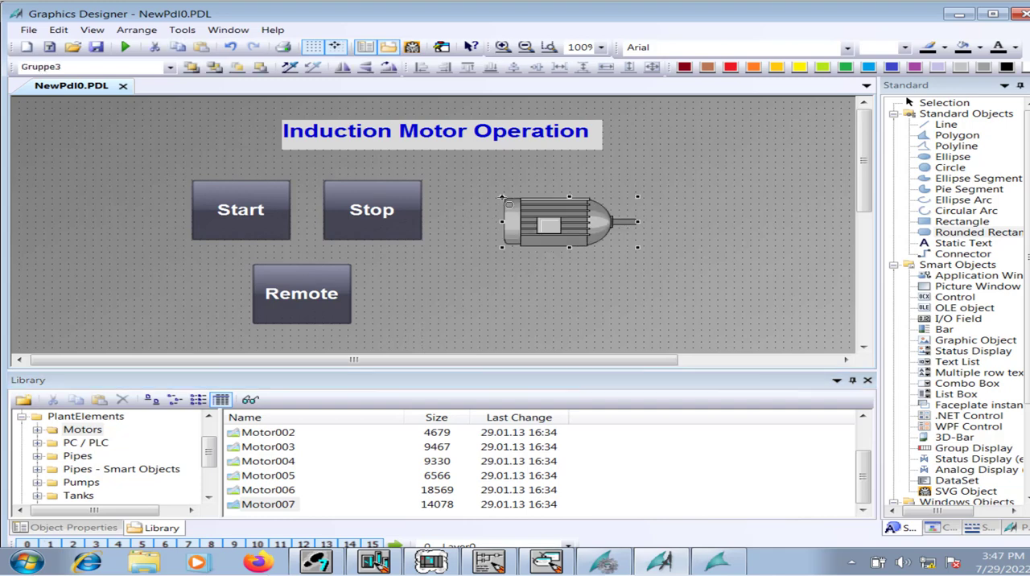
{"action": "left_click", "coordinate": [506, 200]}
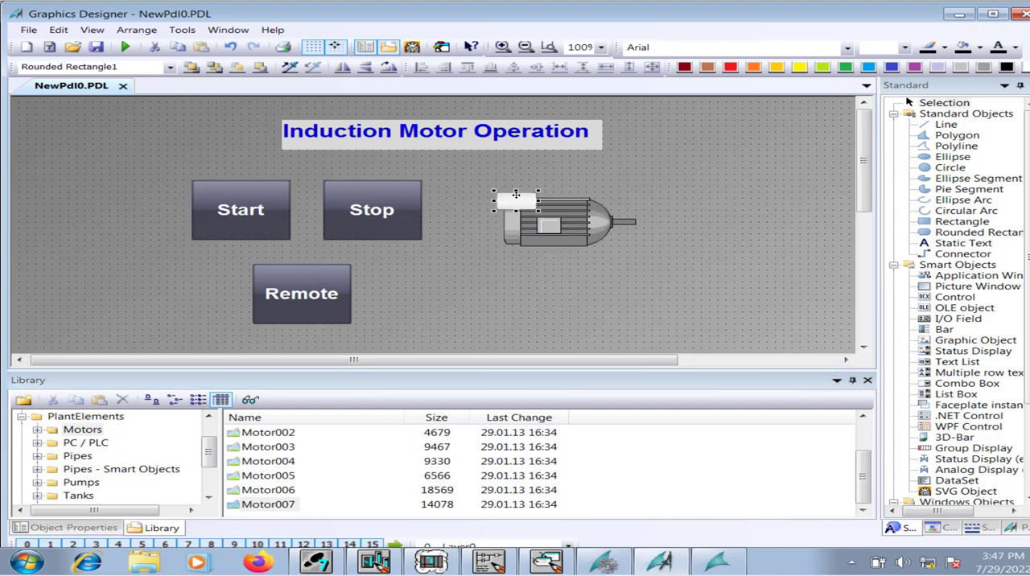
{"action": "key", "text": "Delete"}
Move the motor symbol up so it sits level with the Start and Stop buttons, leaving a gap beside Stop.
{"action": "left_click", "coordinate": [545, 219]}
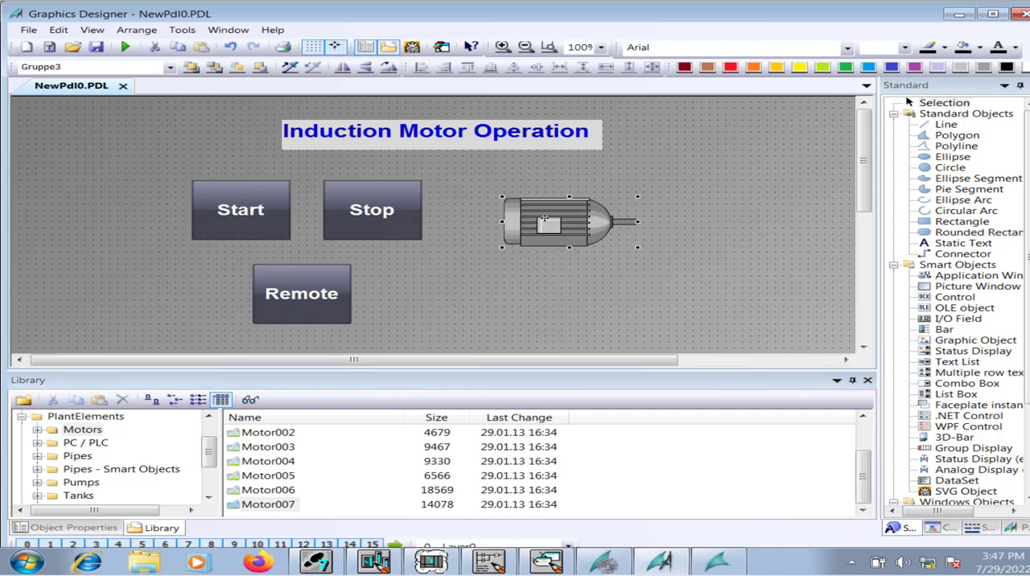
{"action": "left_click_drag", "start_coordinate": [531, 215], "coordinate": [498, 200]}
{"action": "key", "text": "Down"}
{"action": "key", "text": "Down"}
{"action": "key", "text": "Down"}
{"action": "key", "text": "Down"}
{"action": "key", "text": "Down"}
{"action": "key", "text": "Down"}
{"action": "key", "text": "Down"}
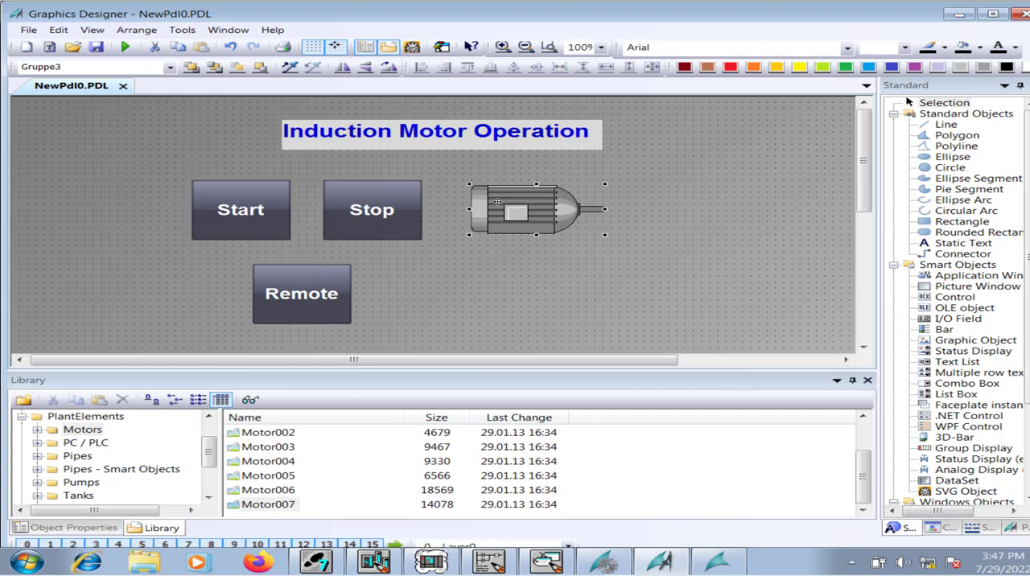
{"action": "key", "text": "Left"}
{"action": "key", "text": "Left"}
{"action": "key", "text": "Left"}
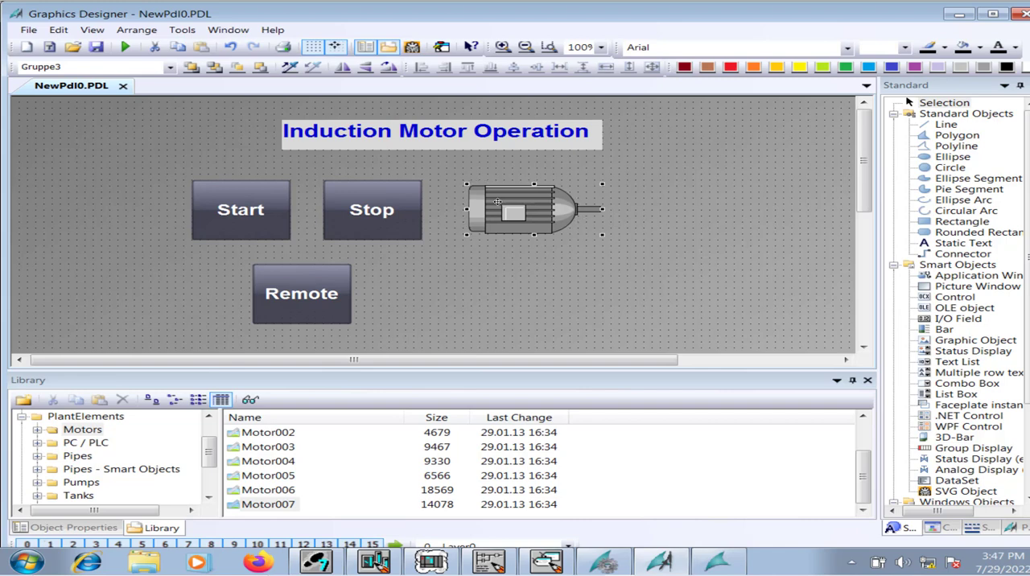
{"action": "key", "text": "Right"}
{"action": "key", "text": "Right"}
{"action": "key", "text": "Right"}
{"action": "key", "text": "Right"}
{"action": "key", "text": "Right"}
{"action": "key", "text": "Right"}
{"action": "key", "text": "Right"}
{"action": "key", "text": "Right"}
{"action": "key", "text": "Right"}
{"action": "key", "text": "Right"}
{"action": "key", "text": "Right"}
{"action": "key", "text": "Right"}
{"action": "key", "text": "Right"}
{"action": "key", "text": "Right"}
{"action": "key", "text": "Right"}
{"action": "key", "text": "Right"}
{"action": "key", "text": "Right"}
{"action": "key", "text": "Right"}
{"action": "key", "text": "Right"}
{"action": "key", "text": "Right"}
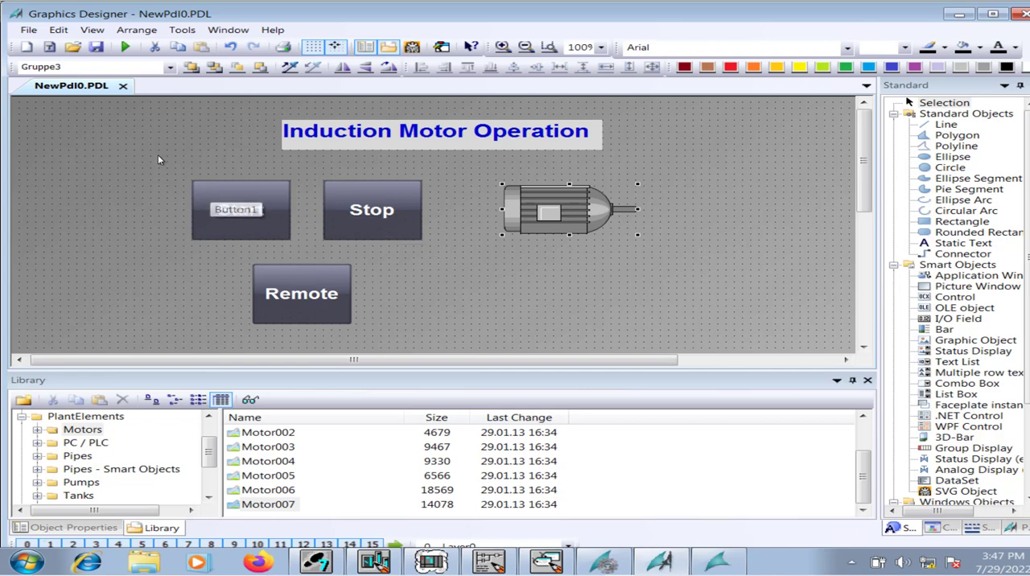
Shift the Start, Stop and Remote buttons together toward the motor symbol and slightly down.
{"action": "left_click_drag", "start_coordinate": [158, 159], "coordinate": [450, 361]}
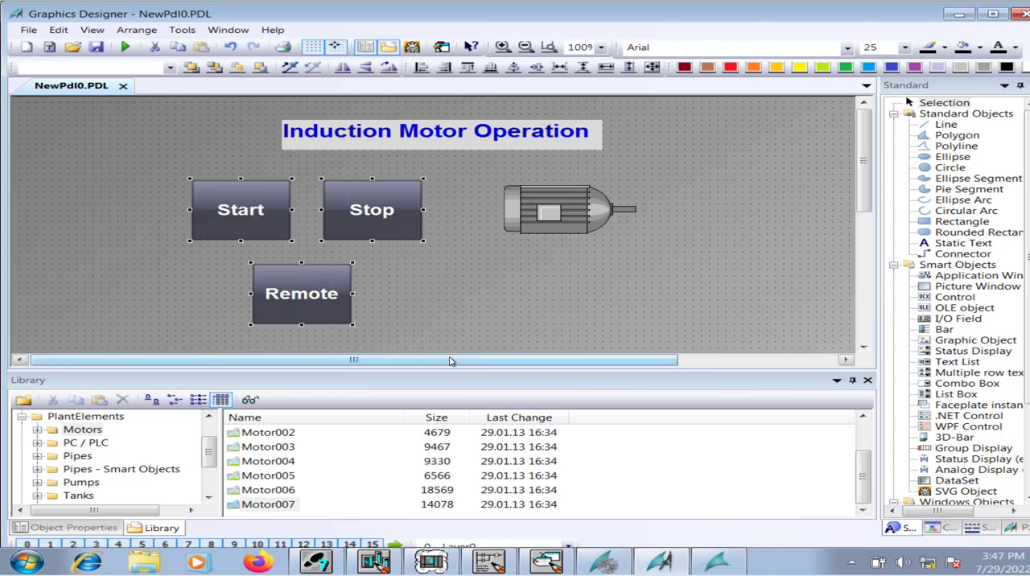
{"action": "key", "text": "Right"}
{"action": "key", "text": "Right"}
{"action": "key", "text": "Right"}
{"action": "key", "text": "Right"}
{"action": "key", "text": "Right"}
{"action": "key", "text": "Right"}
{"action": "key", "text": "Right"}
{"action": "key", "text": "Right"}
{"action": "key", "text": "Right"}
{"action": "key", "text": "Right"}
{"action": "key", "text": "Right"}
{"action": "key", "text": "Right"}
{"action": "key", "text": "Right"}
{"action": "key", "text": "Right"}
{"action": "key", "text": "Right"}
{"action": "key", "text": "Right"}
{"action": "key", "text": "Right"}
{"action": "key", "text": "Right"}
{"action": "key", "text": "Right"}
{"action": "key", "text": "Right"}
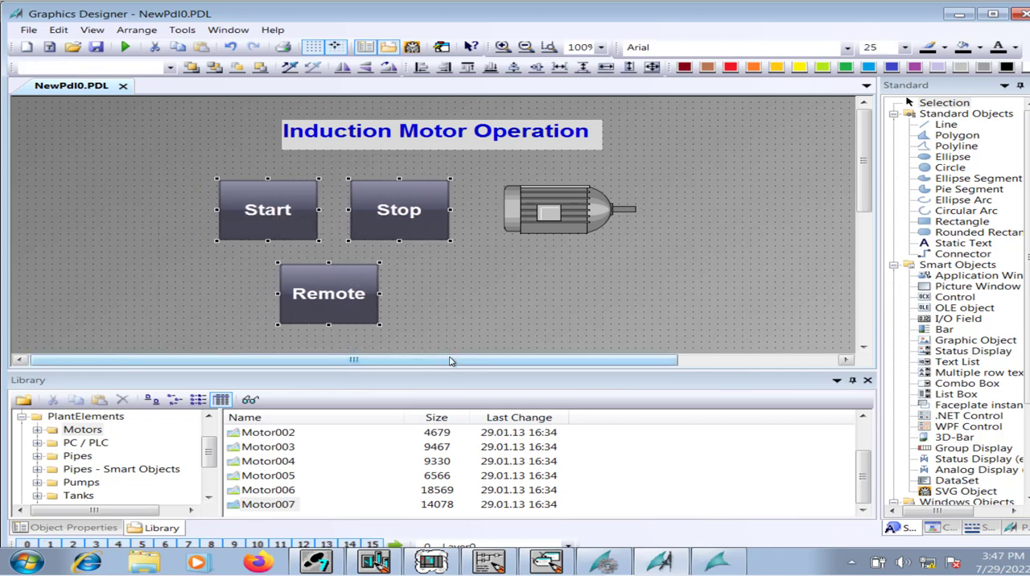
{"action": "key", "text": "Down"}
{"action": "key", "text": "Down"}
{"action": "key", "text": "Right"}
{"action": "key", "text": "Right"}
{"action": "key", "text": "Right"}
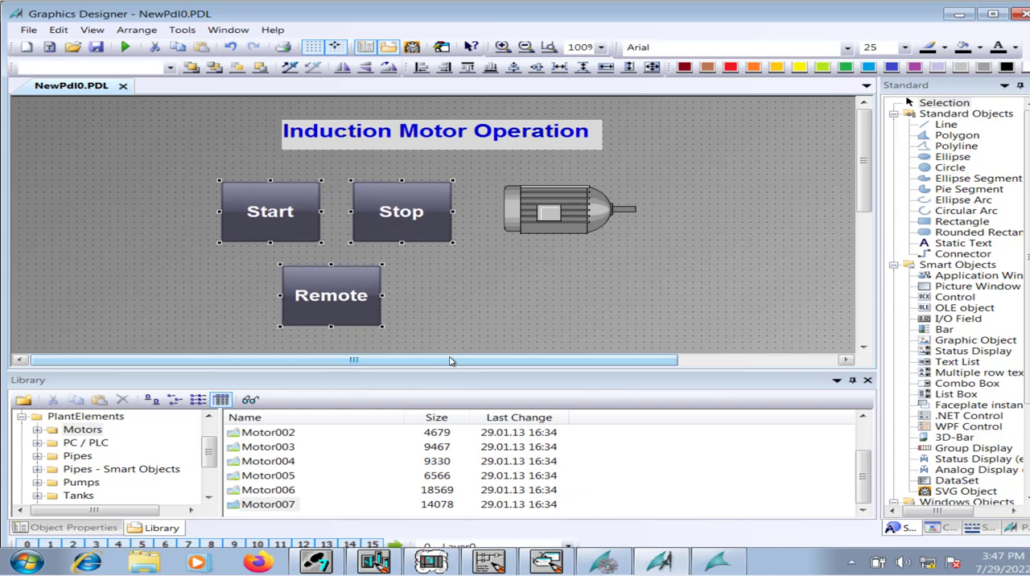
{"action": "key", "text": "Down"}
{"action": "left_click", "coordinate": [742, 210]}
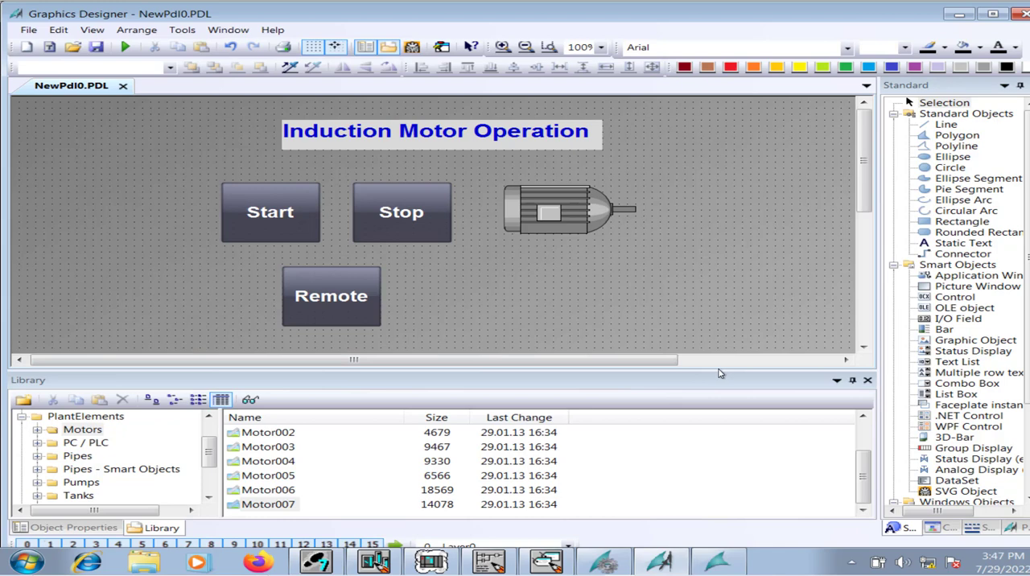
Select the motor symbol, check the motor command network in the OB1 ladder program, and return to Graphics Designer.
{"action": "left_click_drag", "start_coordinate": [719, 369], "coordinate": [718, 431]}
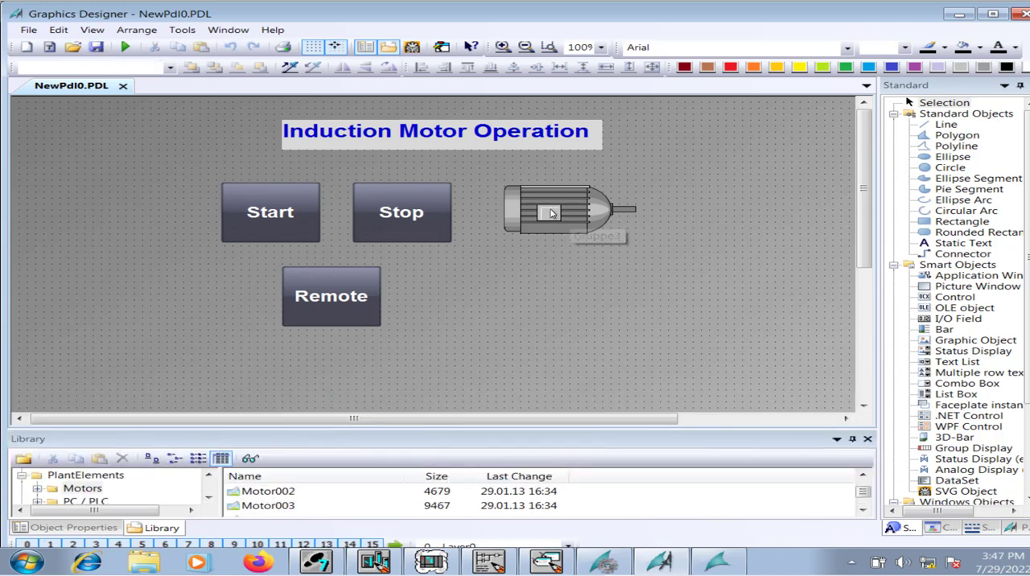
{"action": "left_click", "coordinate": [552, 212]}
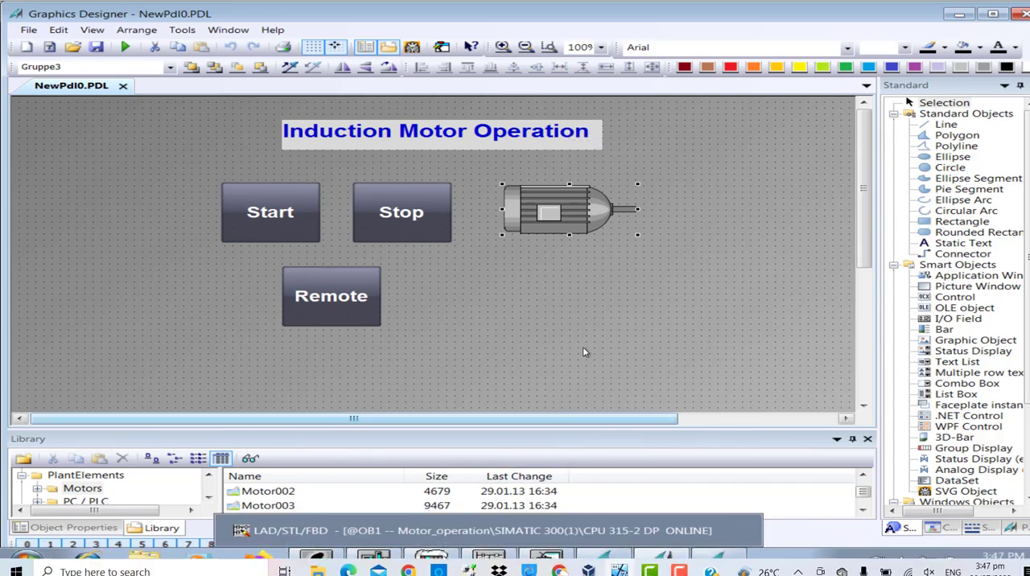
{"action": "left_click", "coordinate": [503, 557]}
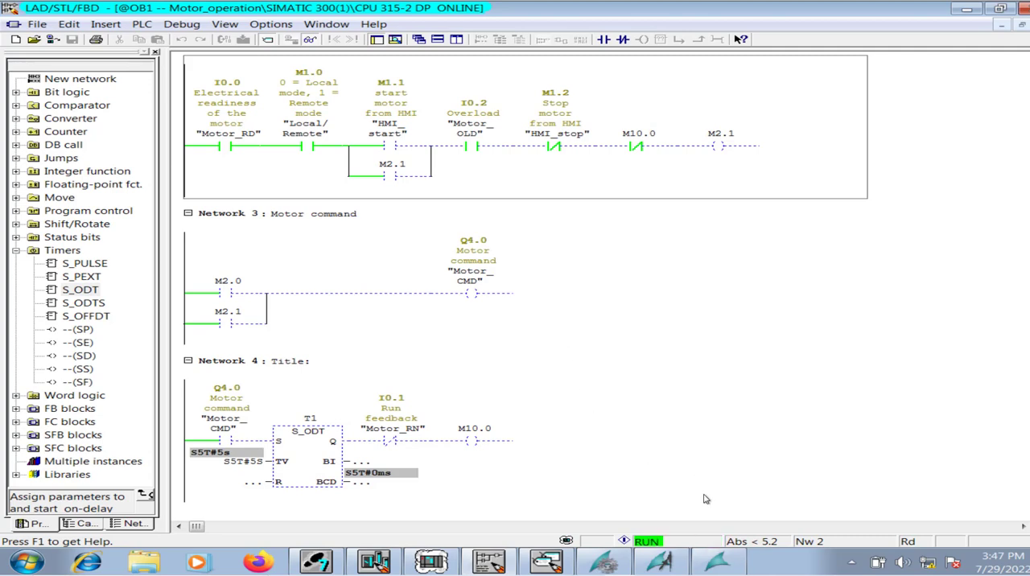
{"action": "left_click", "coordinate": [665, 561]}
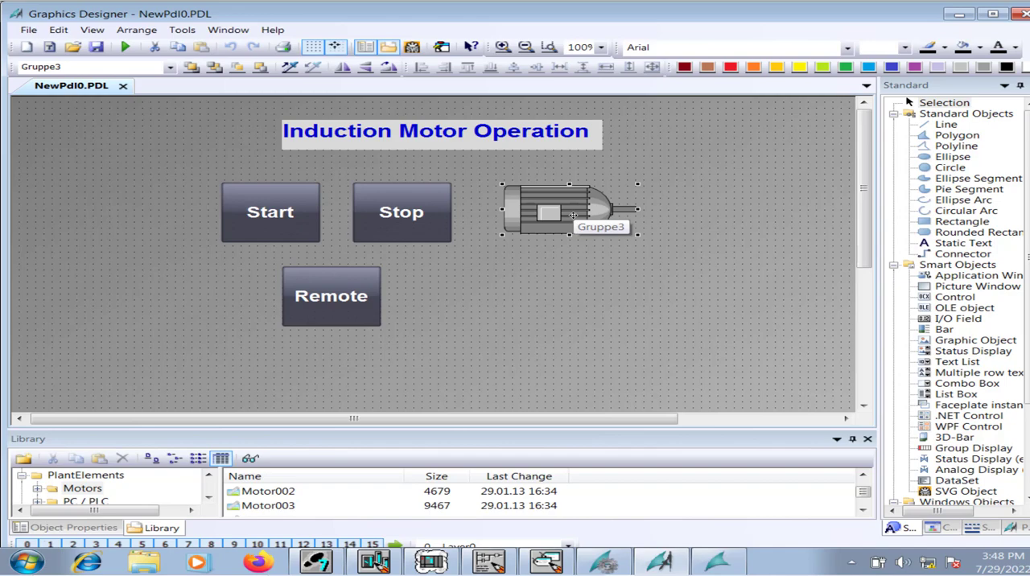
Review the HMI start and motor command networks in the online OB1 ladder program, and return to the picture in Graphics Designer.
{"action": "left_click", "coordinate": [491, 561]}
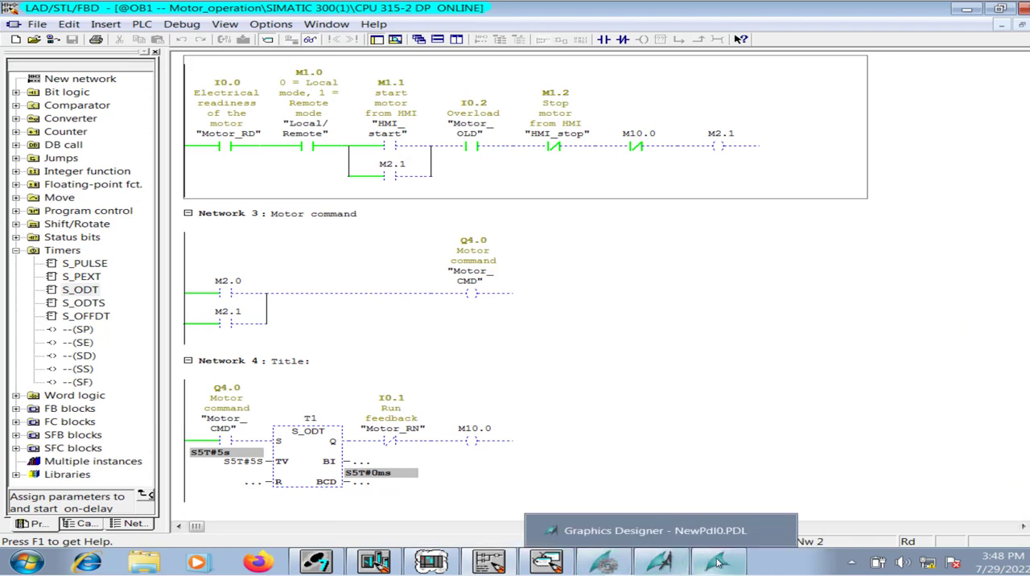
{"action": "mouse_move", "coordinate": [659, 562]}
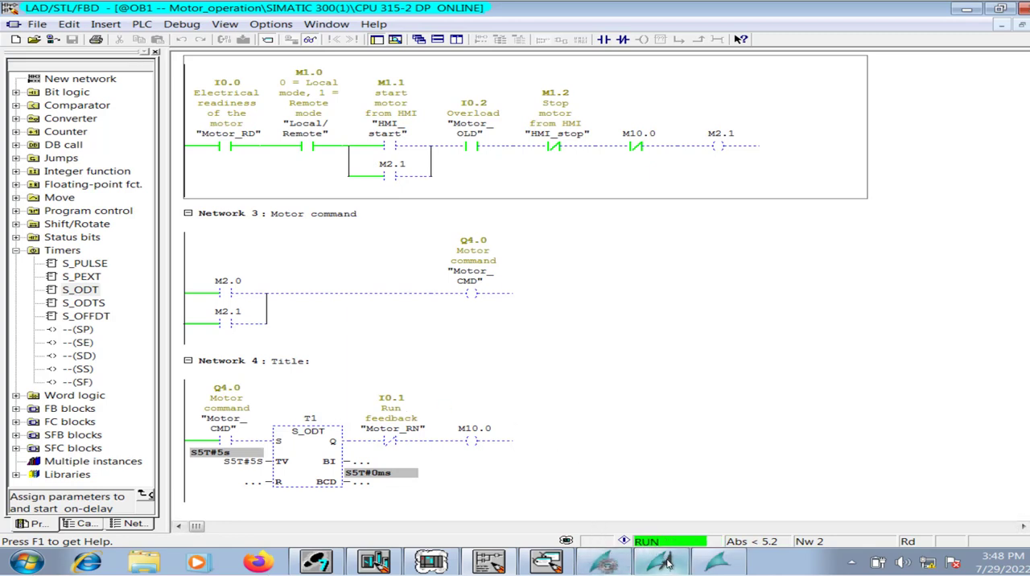
{"action": "left_click", "coordinate": [605, 561]}
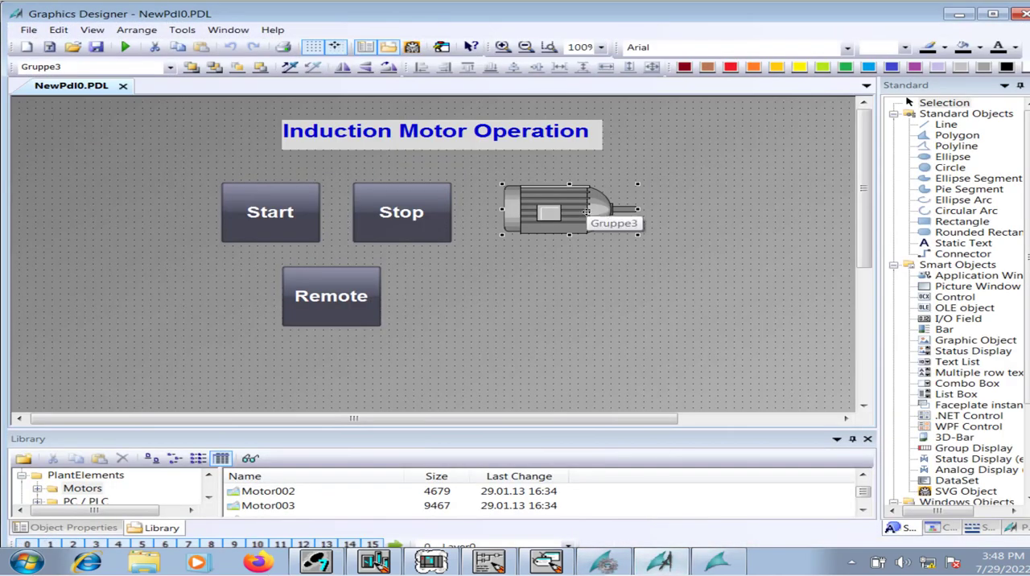
Open the motor symbol's object properties, enlarge the properties area, and show its Colors attributes.
{"action": "right_click", "coordinate": [588, 212]}
{"action": "left_click", "coordinate": [635, 375]}
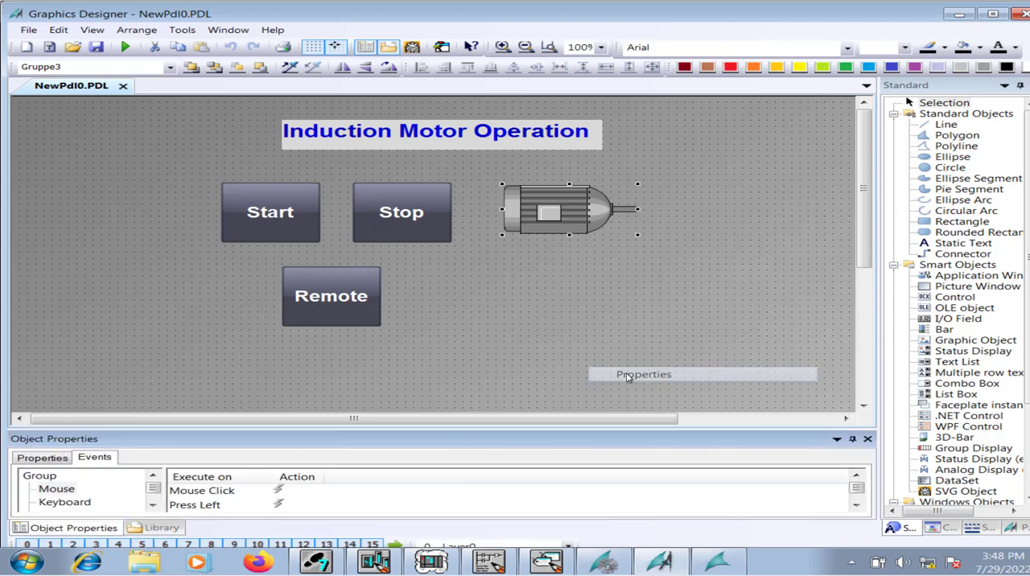
{"action": "left_click_drag", "start_coordinate": [490, 430], "coordinate": [491, 326]}
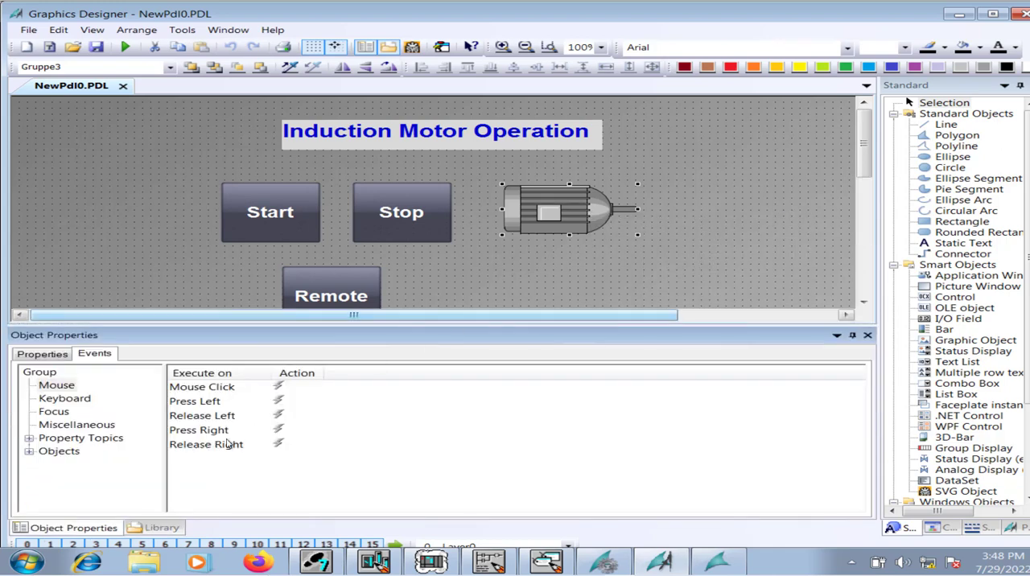
{"action": "left_click", "coordinate": [44, 354]}
{"action": "left_click", "coordinate": [57, 398]}
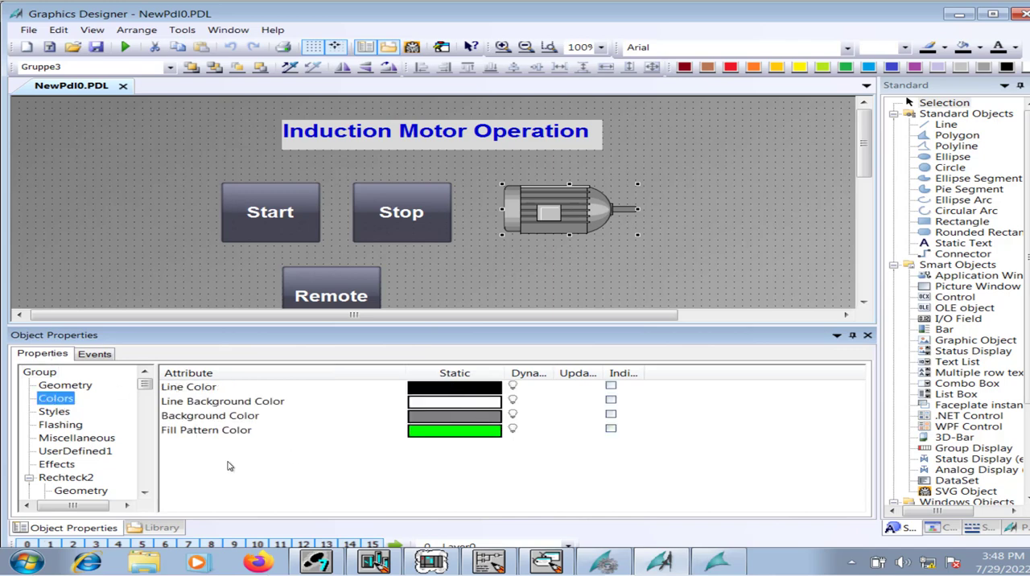
Examine the motor symbol's Effects, UserDefined1, Miscellaneous, Flashing and Styles attributes, and return to its Colors attributes.
{"action": "scroll", "coordinate": [147, 400], "scroll_direction": "down", "scroll_amount": 10}
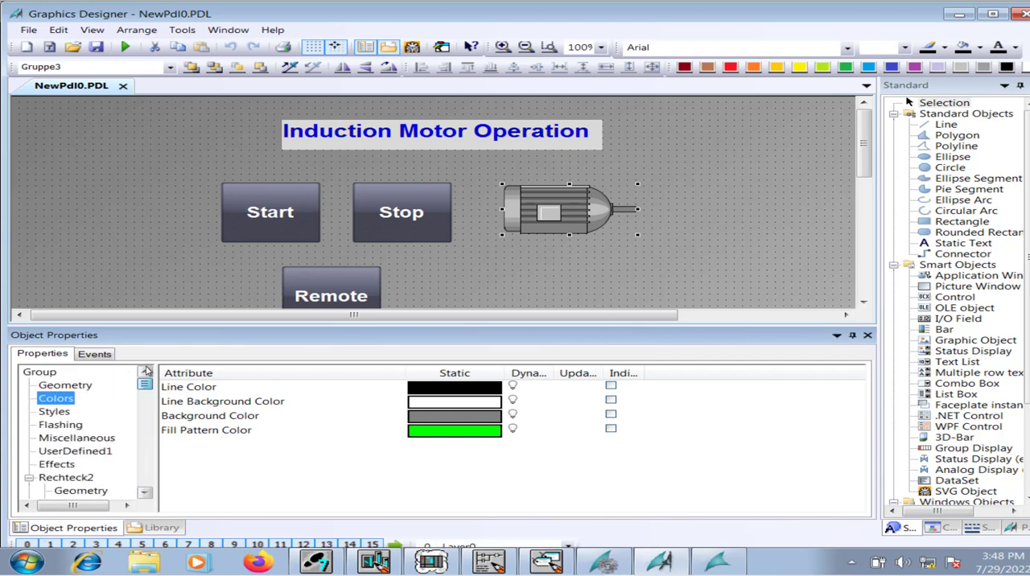
{"action": "left_click", "coordinate": [57, 465]}
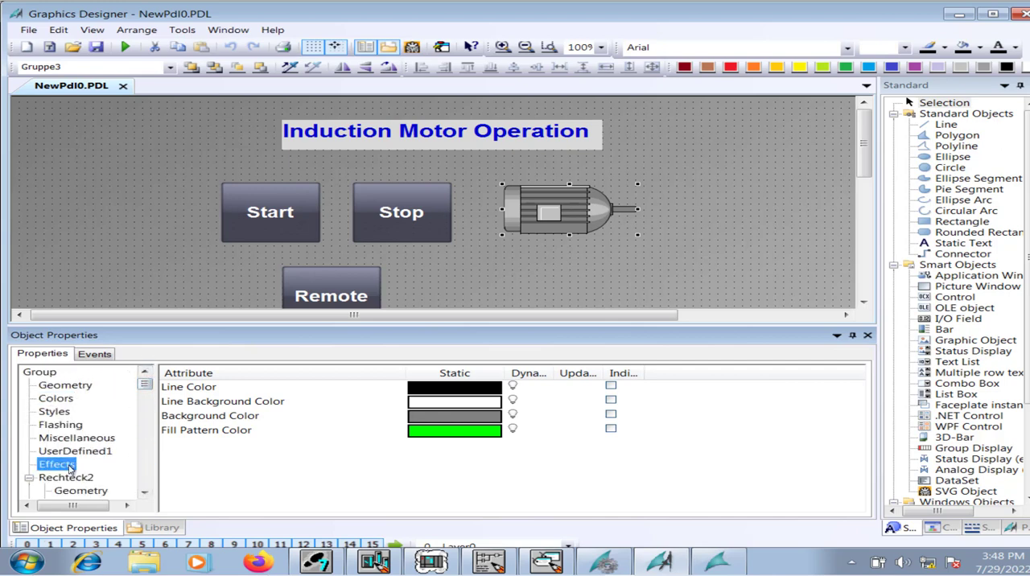
{"action": "left_click", "coordinate": [56, 399]}
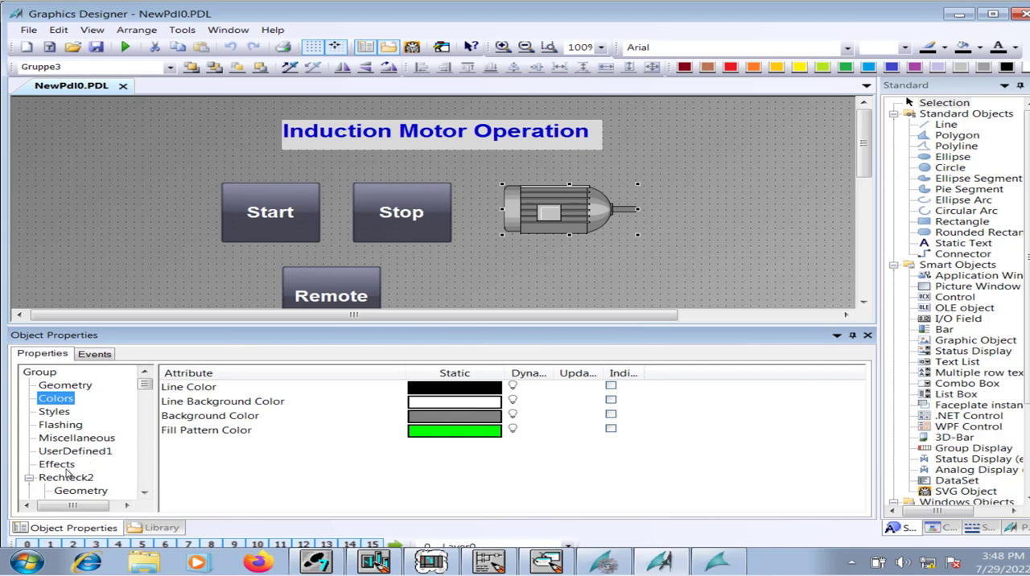
{"action": "left_click", "coordinate": [29, 478]}
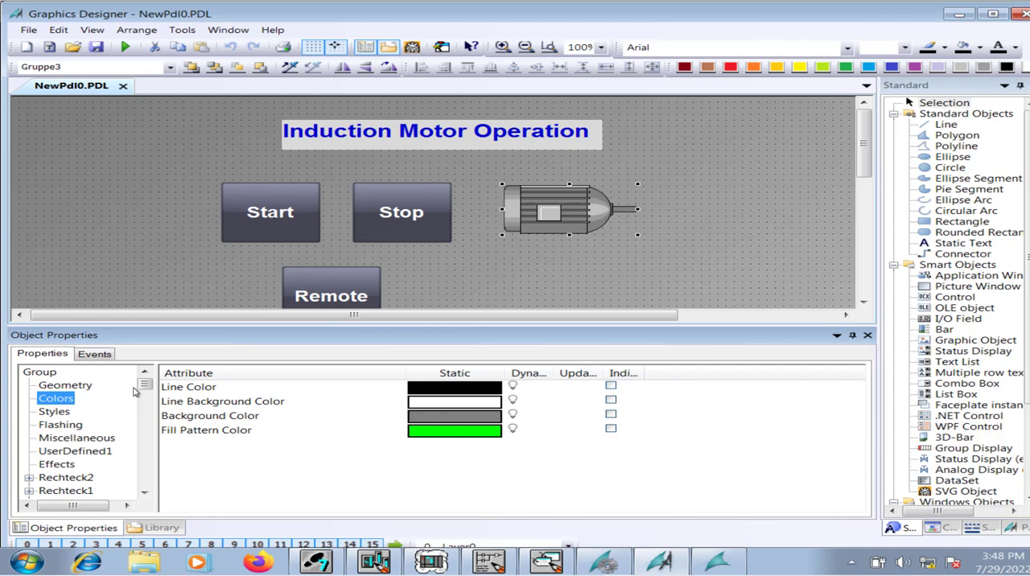
{"action": "left_click", "coordinate": [65, 465]}
{"action": "left_click", "coordinate": [68, 452]}
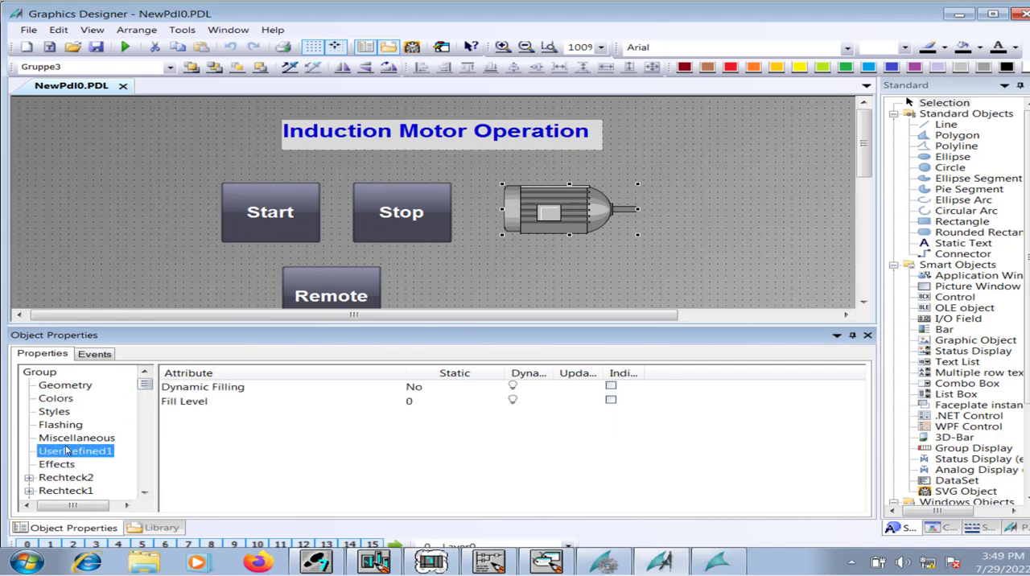
{"action": "left_click", "coordinate": [68, 438]}
{"action": "left_click", "coordinate": [68, 425]}
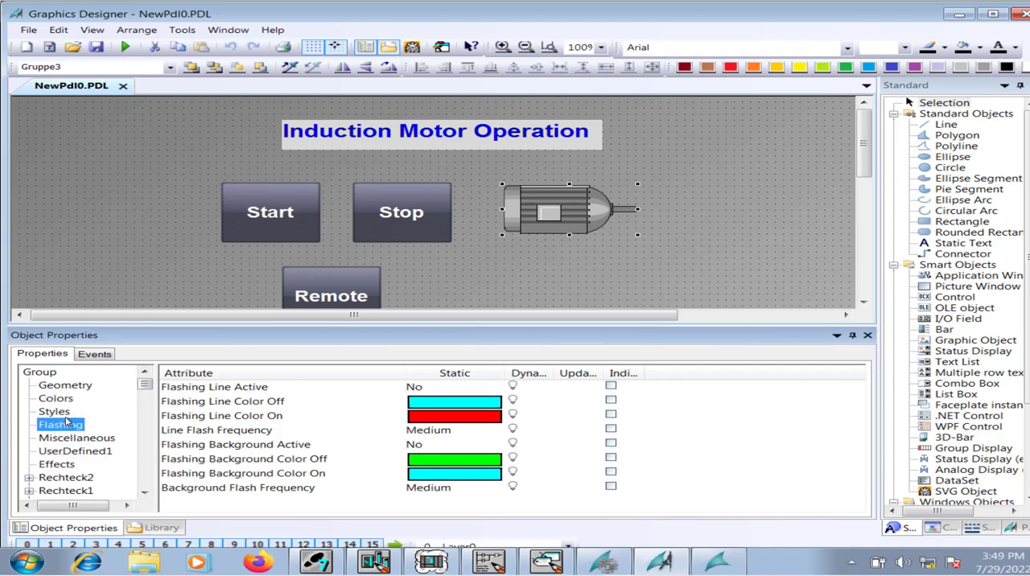
{"action": "left_click", "coordinate": [68, 412]}
{"action": "left_click", "coordinate": [65, 398]}
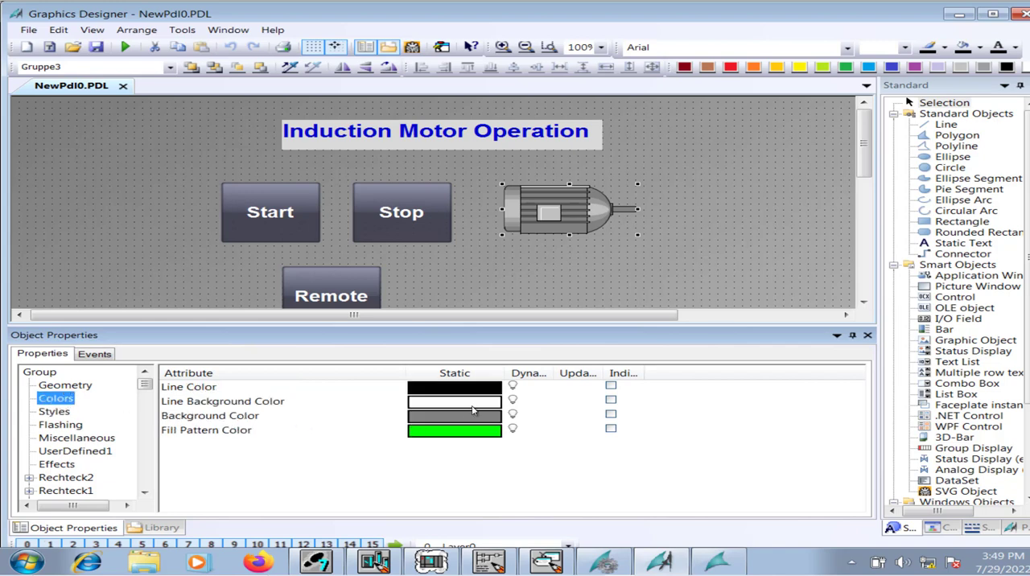
Add a dynamic dialog to the motor symbol's Background Color, using the Boolean data type and the Command tag as its expression.
{"action": "right_click", "coordinate": [530, 419]}
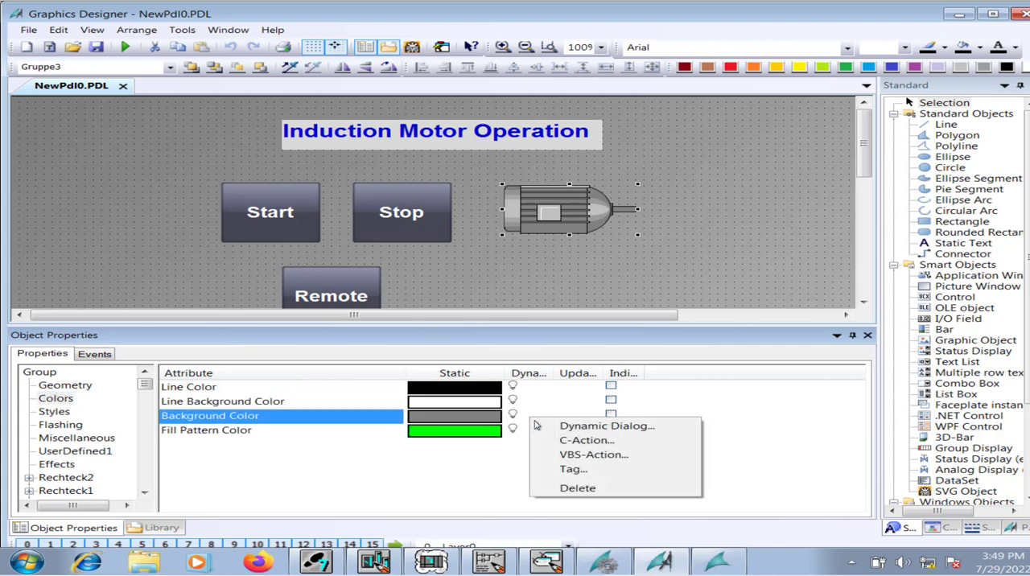
{"action": "left_click", "coordinate": [564, 425]}
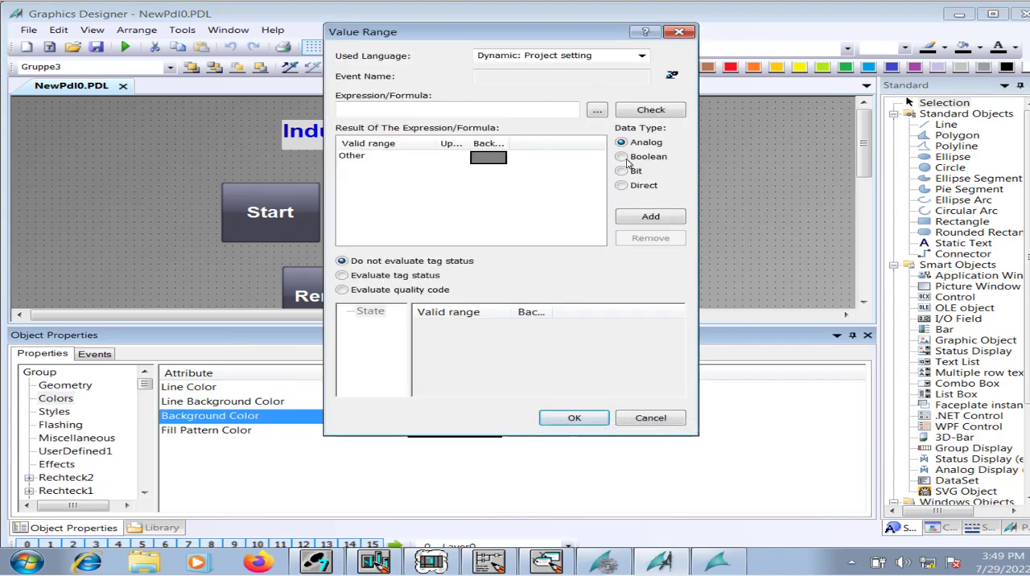
{"action": "left_click", "coordinate": [626, 160]}
{"action": "left_click", "coordinate": [597, 111]}
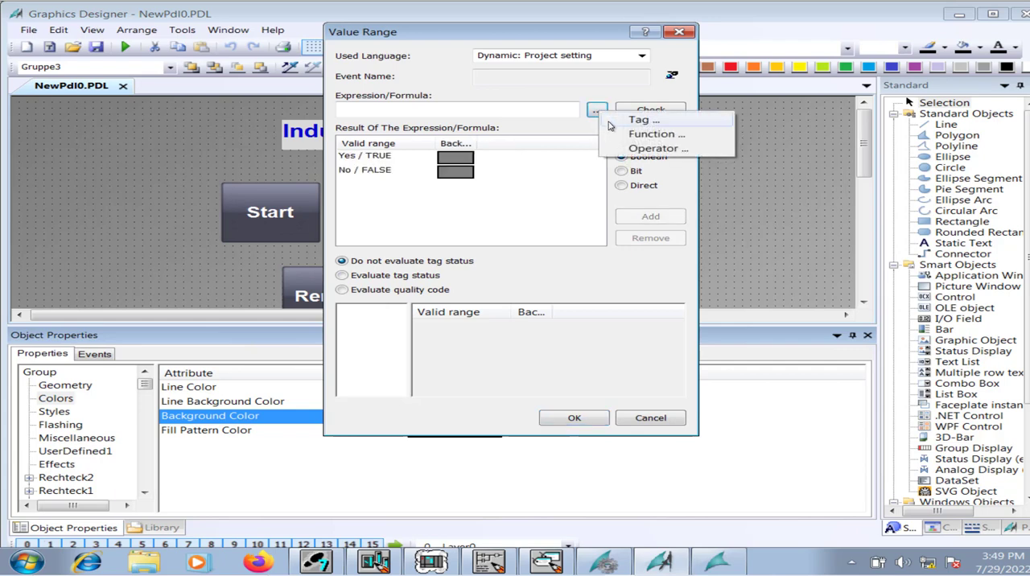
{"action": "left_click", "coordinate": [612, 121]}
{"action": "left_click", "coordinate": [493, 190]}
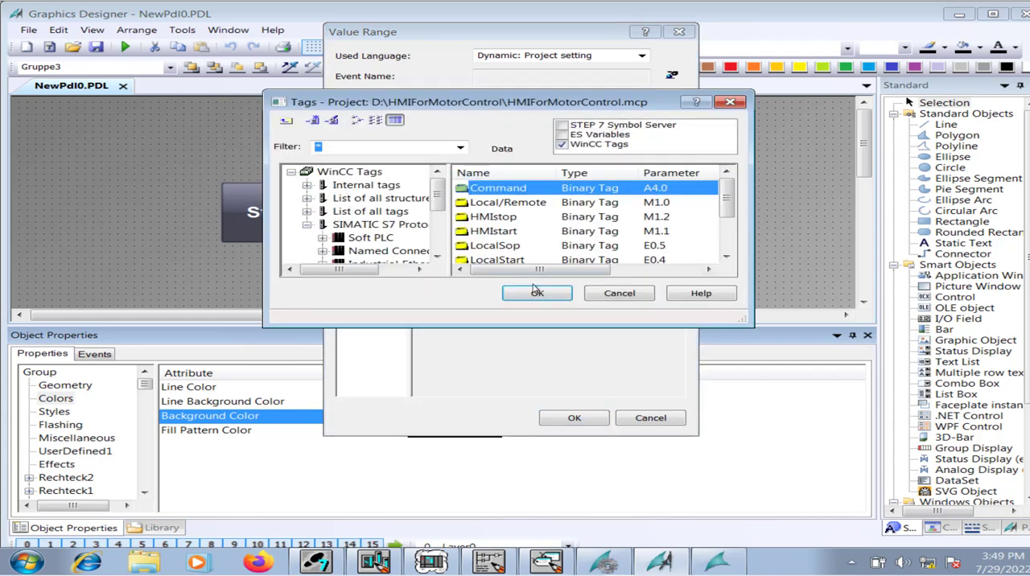
{"action": "left_click", "coordinate": [537, 293]}
Set the background color to green 00B500 for TRUE and dark red 6C0000 for FALSE, and apply the dynamic dialog.
{"action": "double_click", "coordinate": [460, 157]}
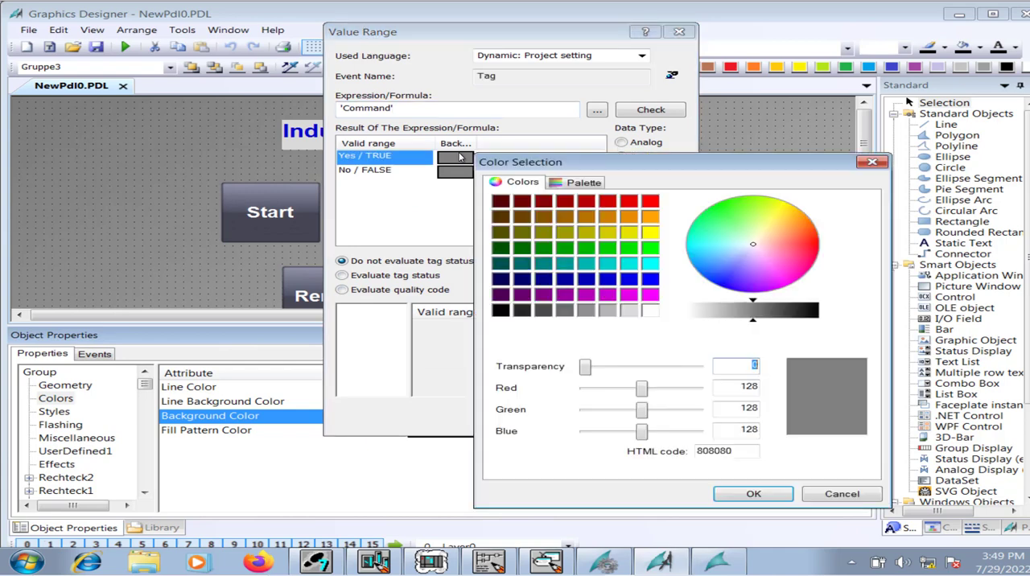
{"action": "left_click", "coordinate": [588, 249]}
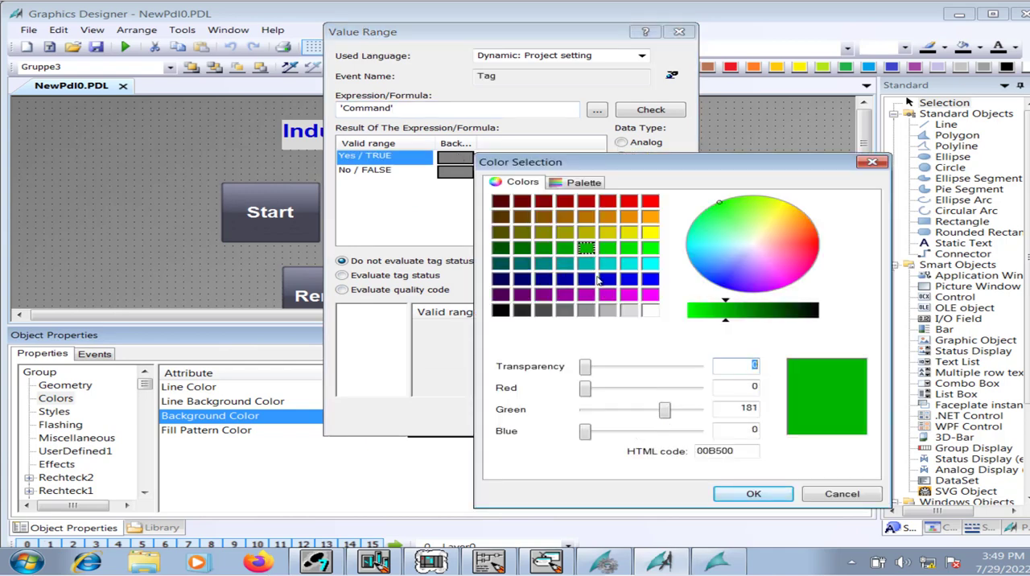
{"action": "left_click", "coordinate": [753, 494]}
{"action": "double_click", "coordinate": [457, 173]}
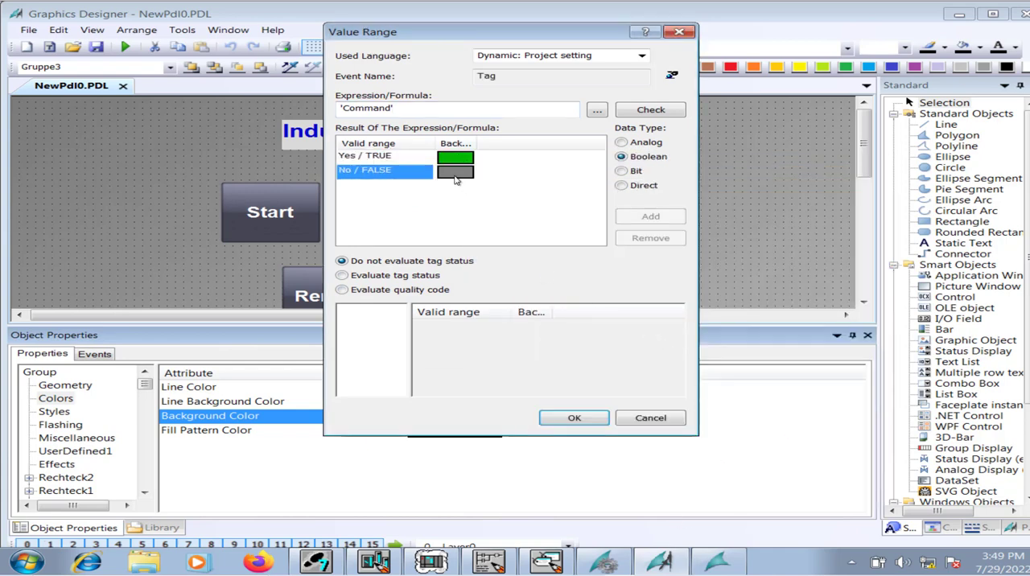
{"action": "left_click", "coordinate": [519, 225]}
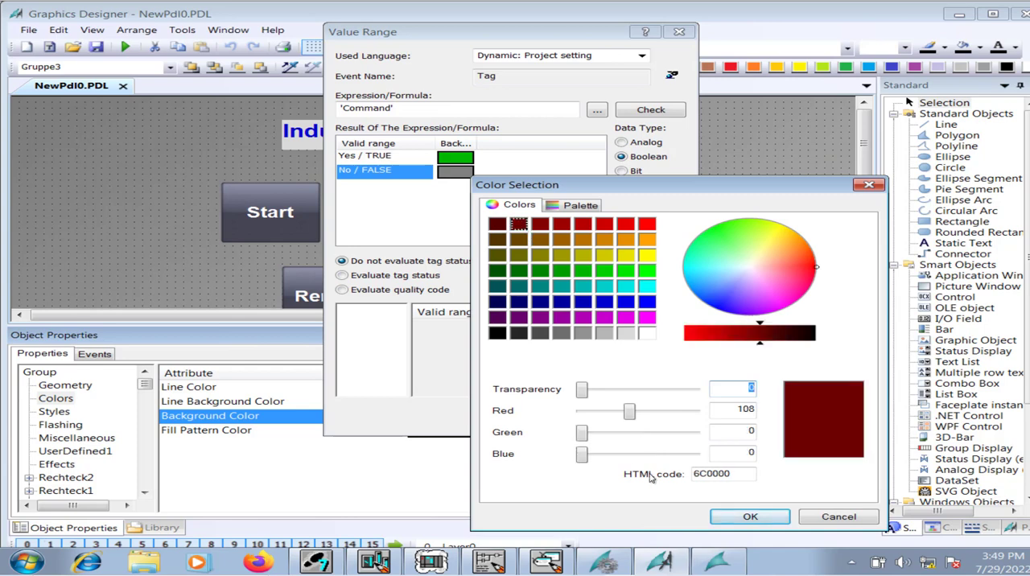
{"action": "left_click", "coordinate": [725, 518]}
{"action": "left_click", "coordinate": [577, 419]}
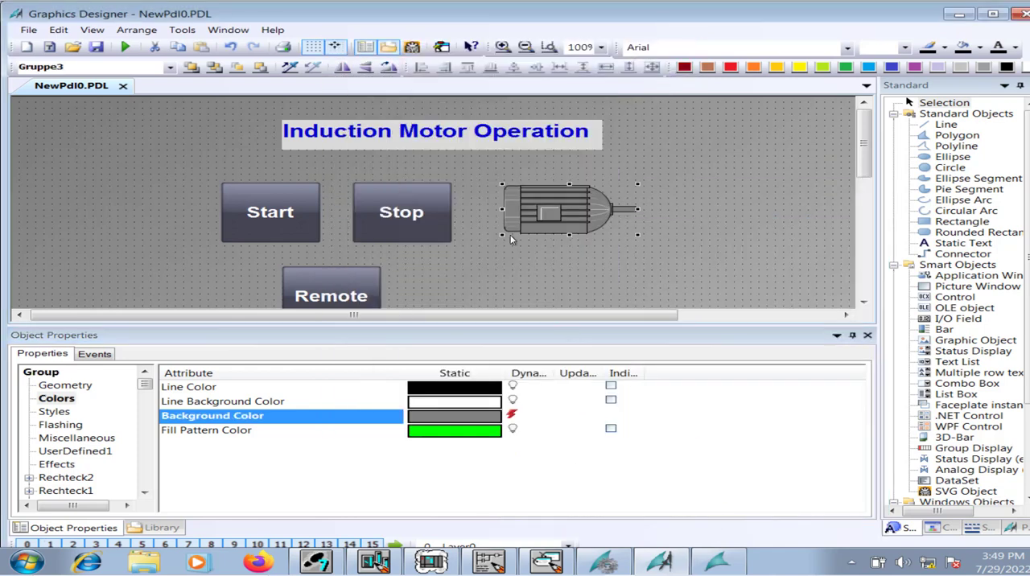
Save the picture, then stop and reactivate the WinCC runtime from WinCC Explorer, accepting the demo mode license notice.
{"action": "left_click", "coordinate": [99, 48]}
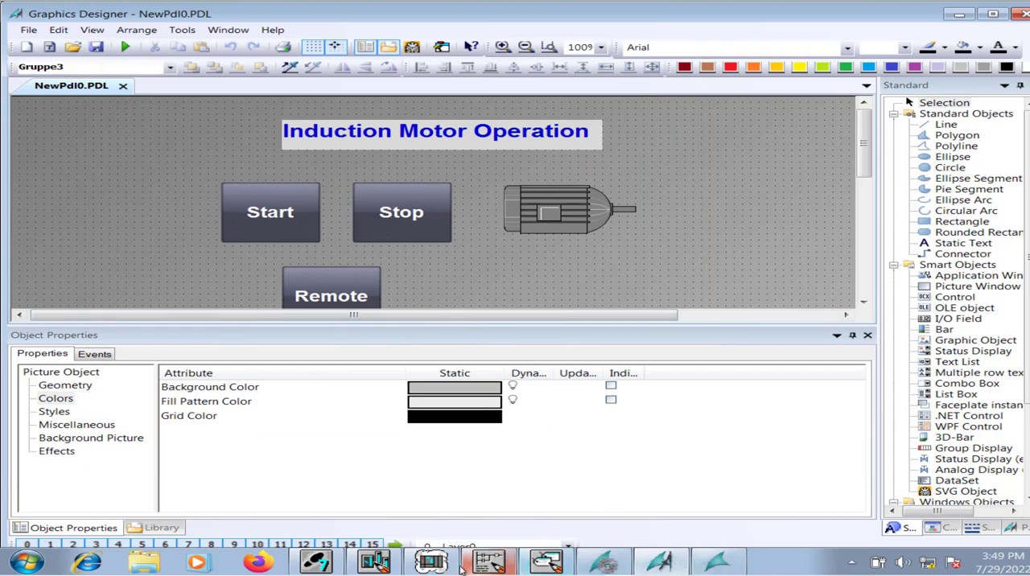
{"action": "left_click", "coordinate": [715, 563]}
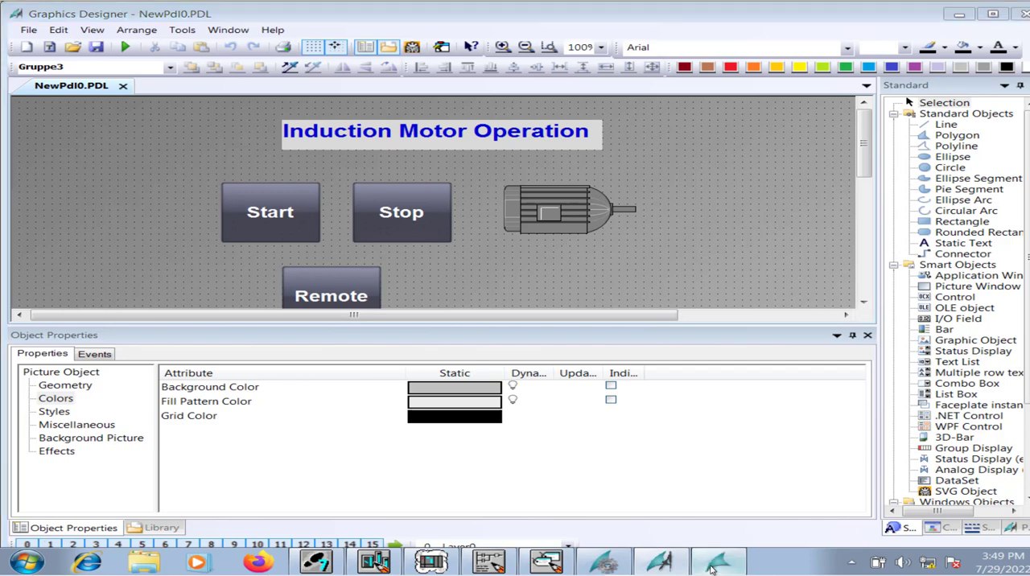
{"action": "left_click", "coordinate": [604, 562]}
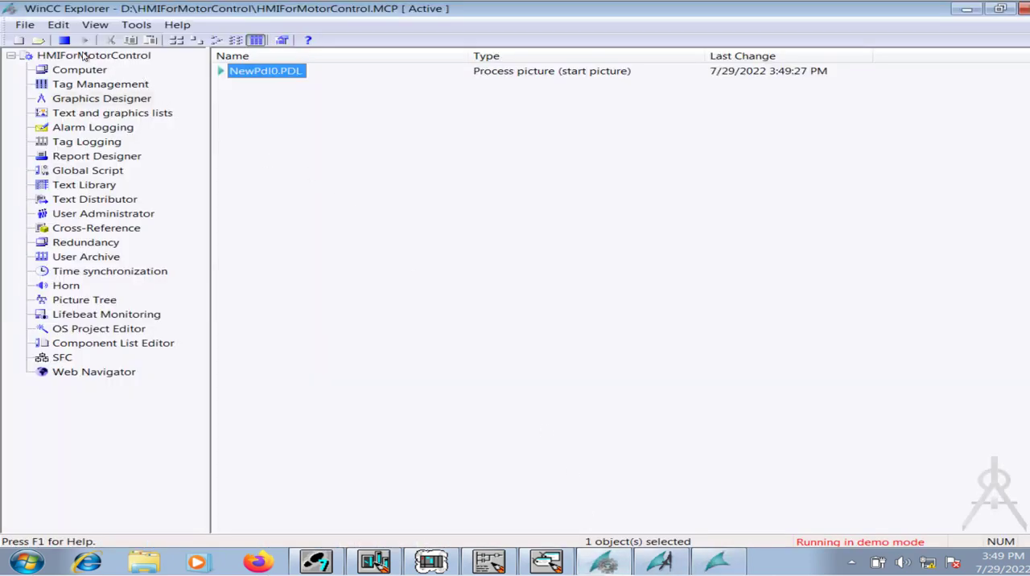
{"action": "left_click", "coordinate": [62, 40]}
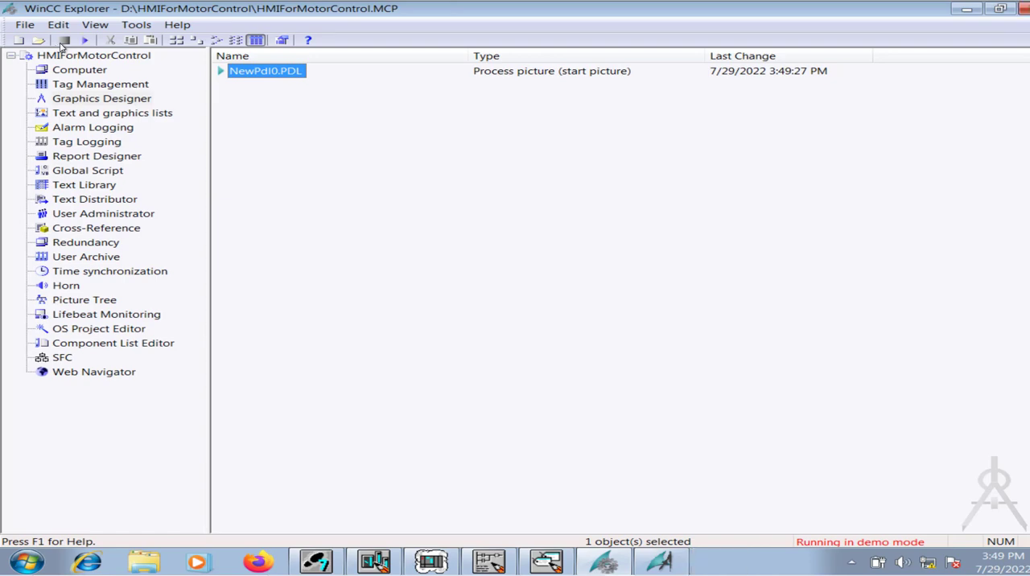
{"action": "left_click", "coordinate": [660, 563]}
{"action": "left_click", "coordinate": [604, 562]}
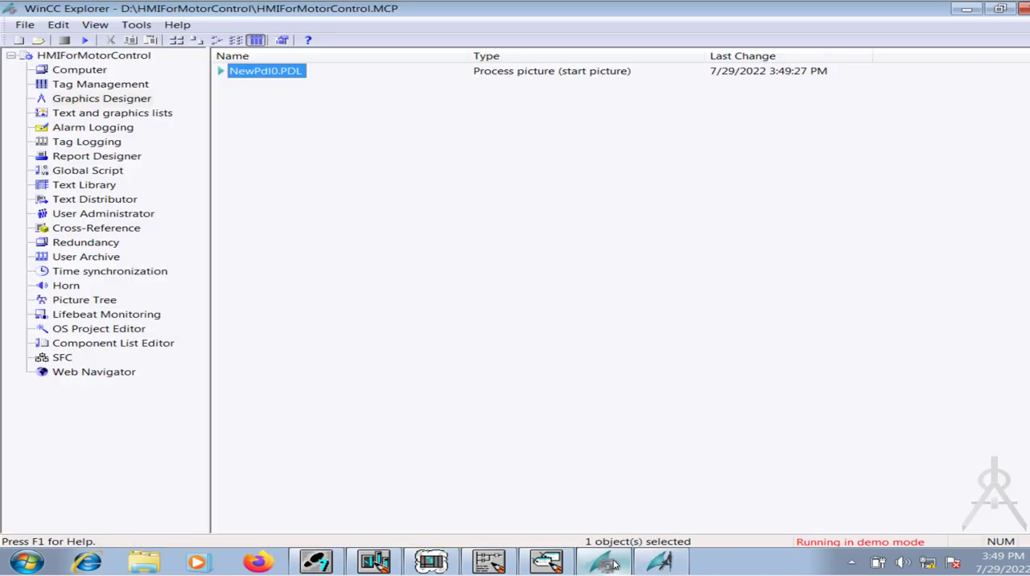
{"action": "left_click", "coordinate": [85, 40]}
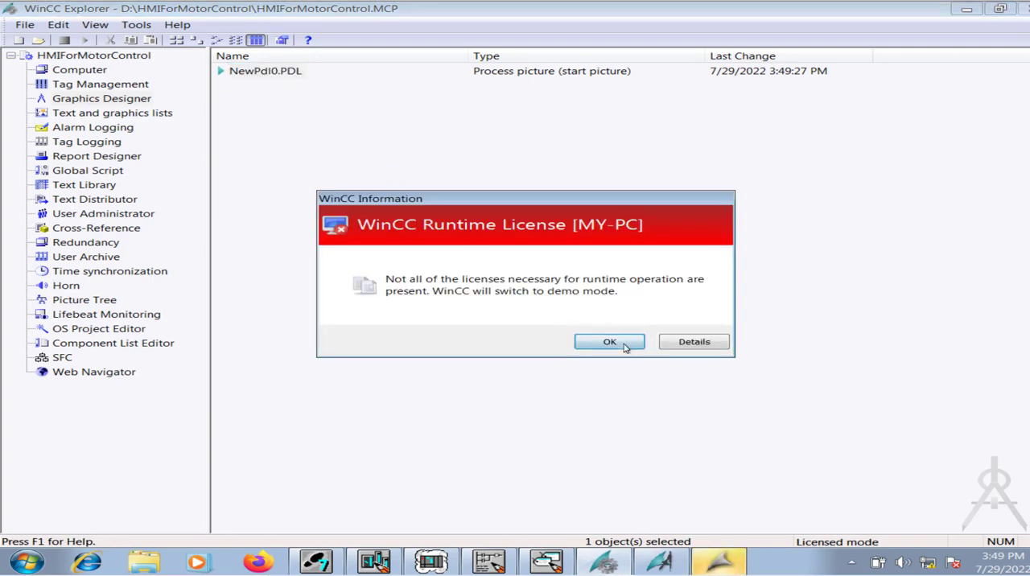
{"action": "left_click", "coordinate": [609, 342]}
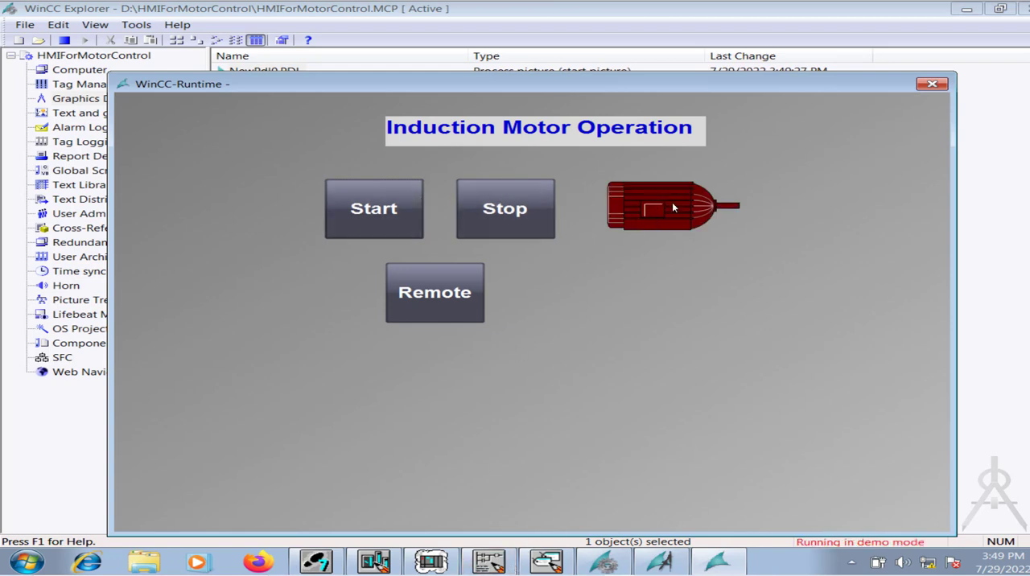
Start the motor from the runtime picture, check the OB1 ladder networks online, and return to the runtime to inspect the motor symbol.
{"action": "left_click", "coordinate": [392, 232]}
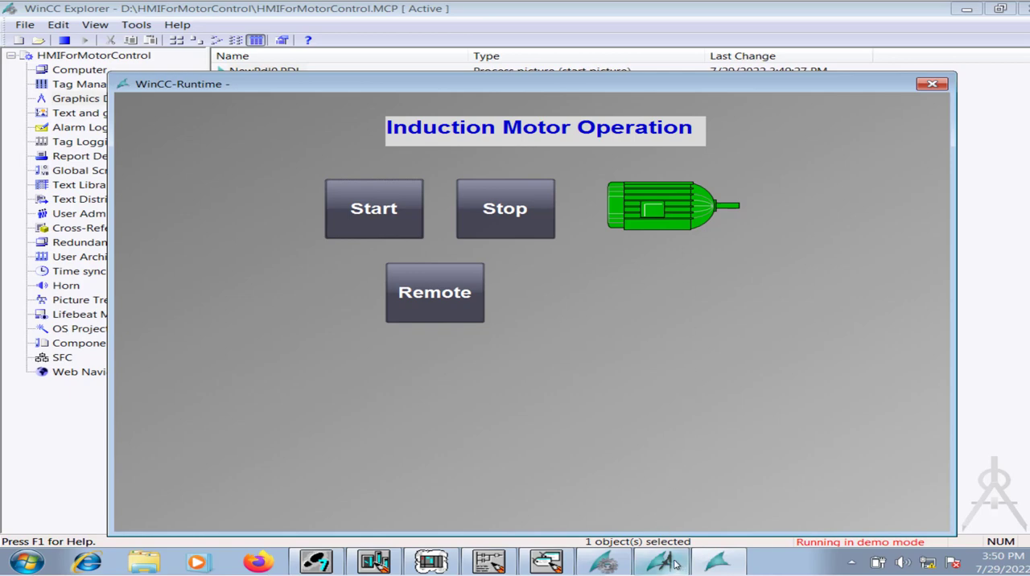
{"action": "left_click", "coordinate": [489, 563]}
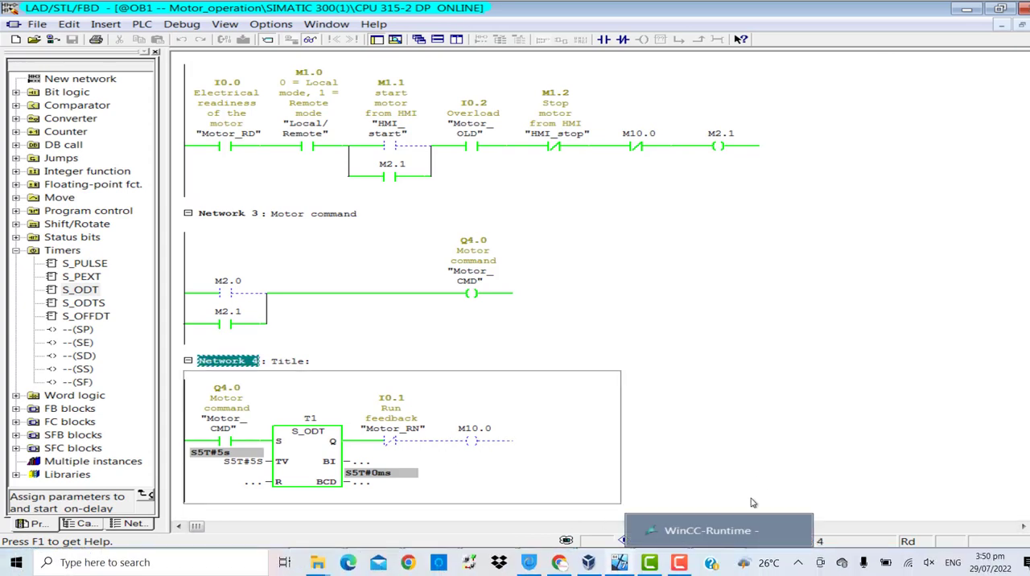
{"action": "left_click", "coordinate": [716, 561]}
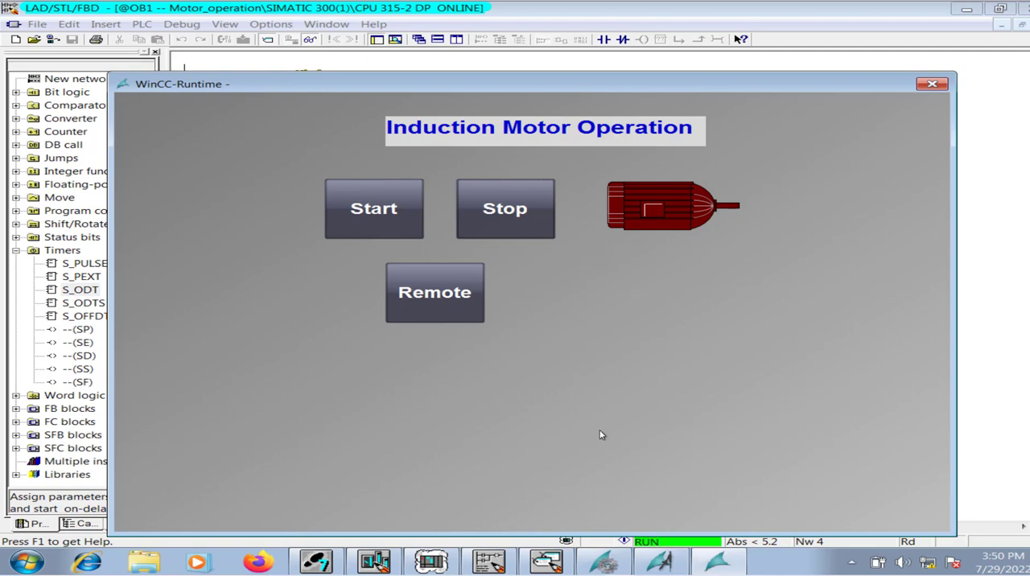
Switch back to NewPdl0.PDL in Graphics Designer and shrink the object properties area to enlarge the drawing area.
{"action": "mouse_move", "coordinate": [660, 561]}
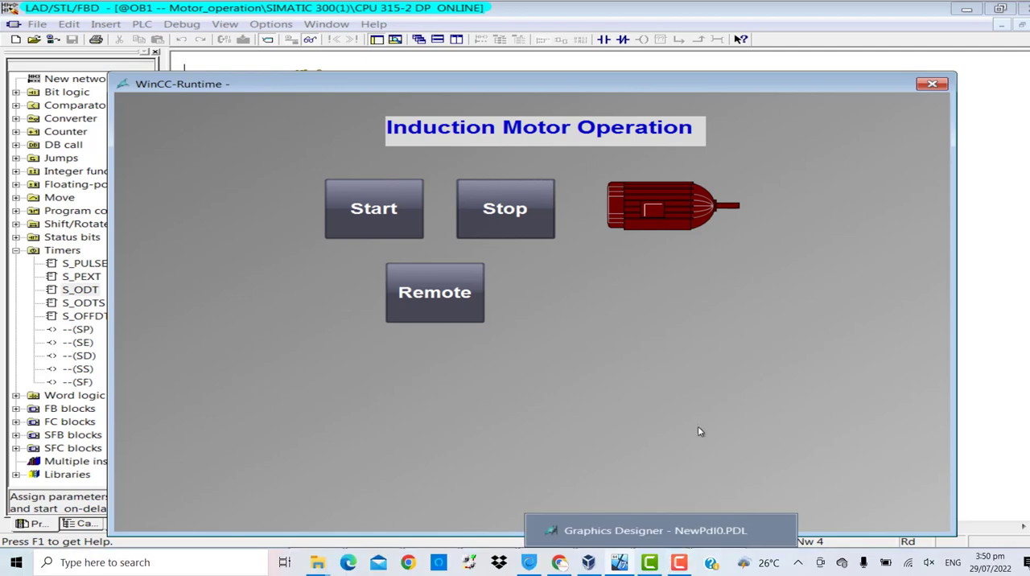
{"action": "left_click", "coordinate": [675, 532]}
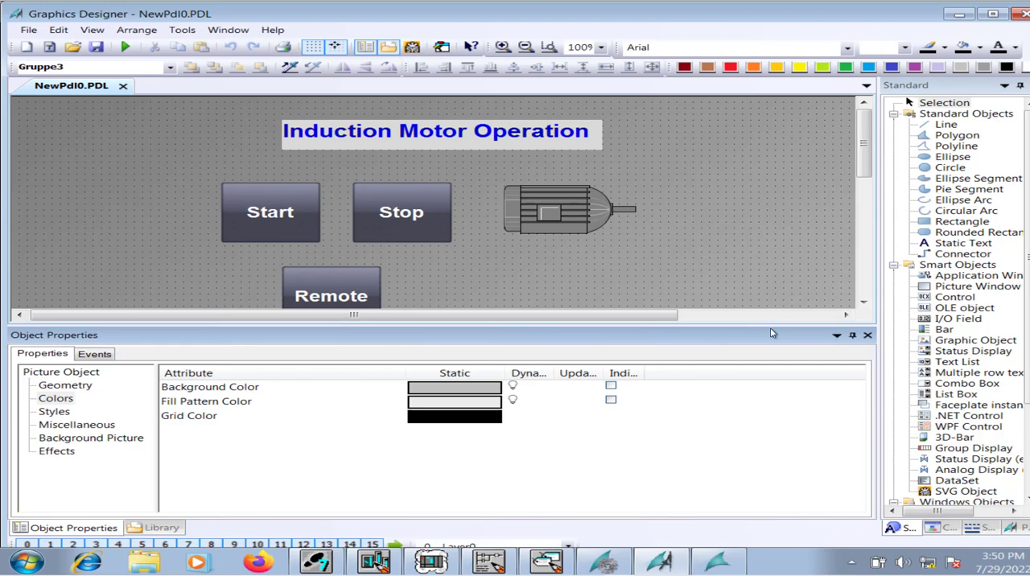
{"action": "left_click_drag", "start_coordinate": [768, 325], "coordinate": [756, 465]}
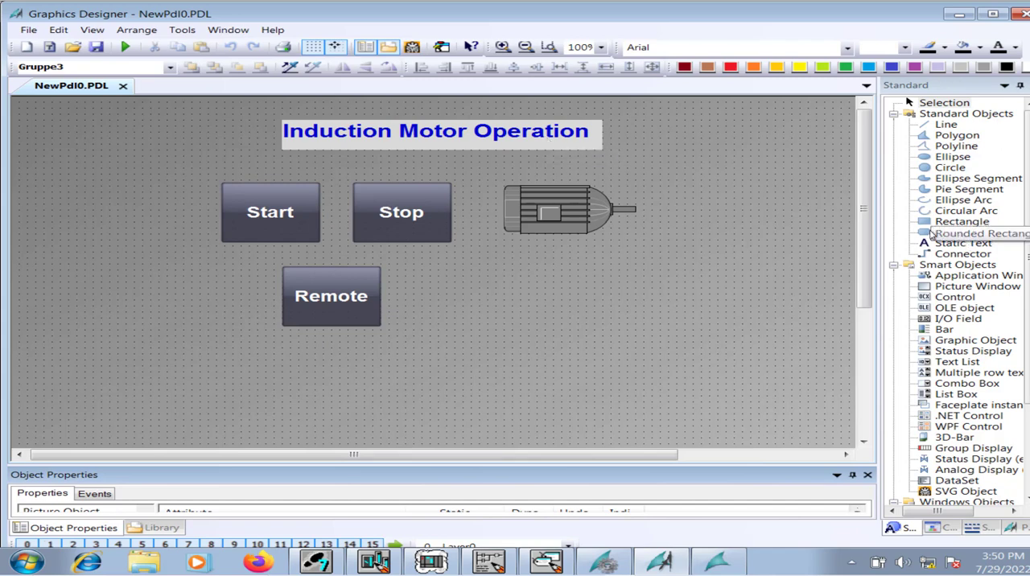
Draw a small rectangle below the motor symbol, reducing its size and placing it near the level of the Remote button's upper edge.
{"action": "left_click", "coordinate": [962, 221]}
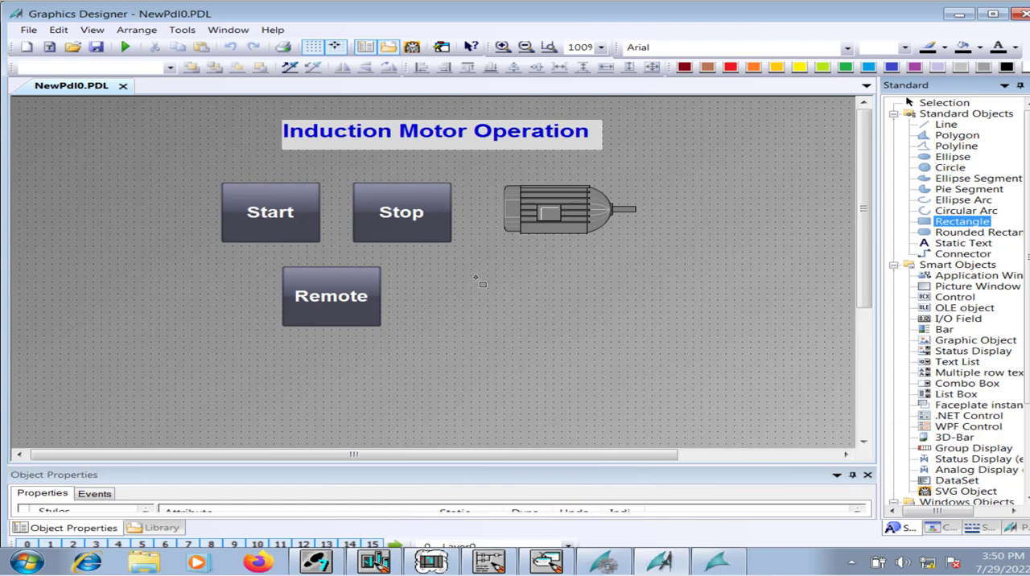
{"action": "left_click_drag", "start_coordinate": [477, 283], "coordinate": [522, 312]}
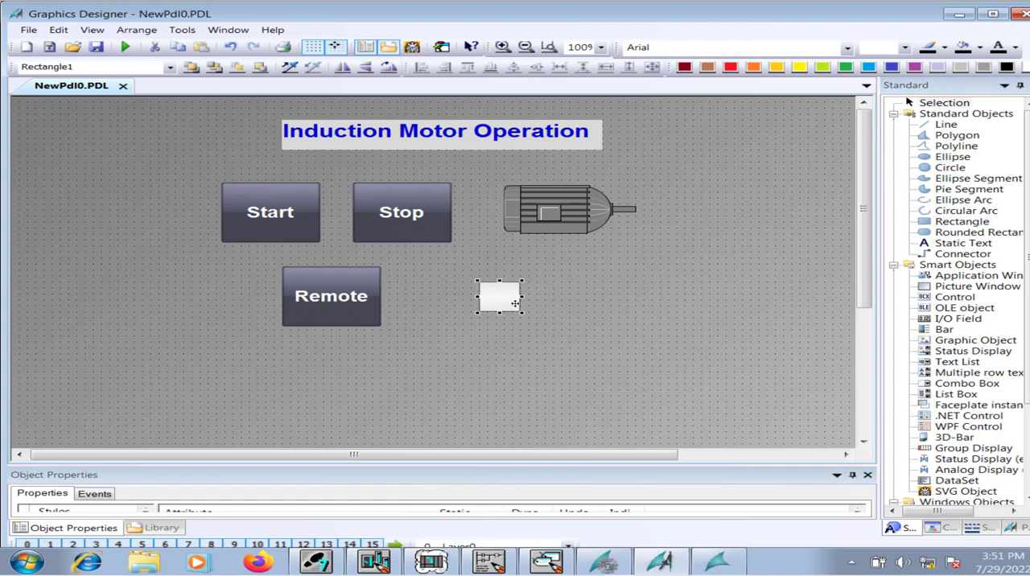
{"action": "left_click_drag", "start_coordinate": [520, 312], "coordinate": [499, 281]}
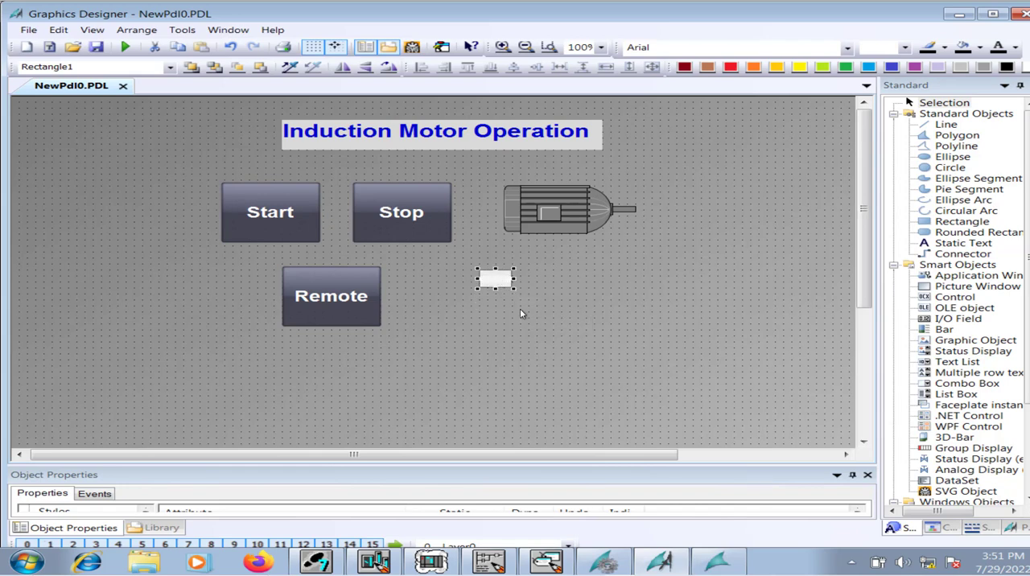
Add a static text reading "Ready" beside the small rectangle and reduce its box height to about one line.
{"action": "left_click", "coordinate": [938, 247]}
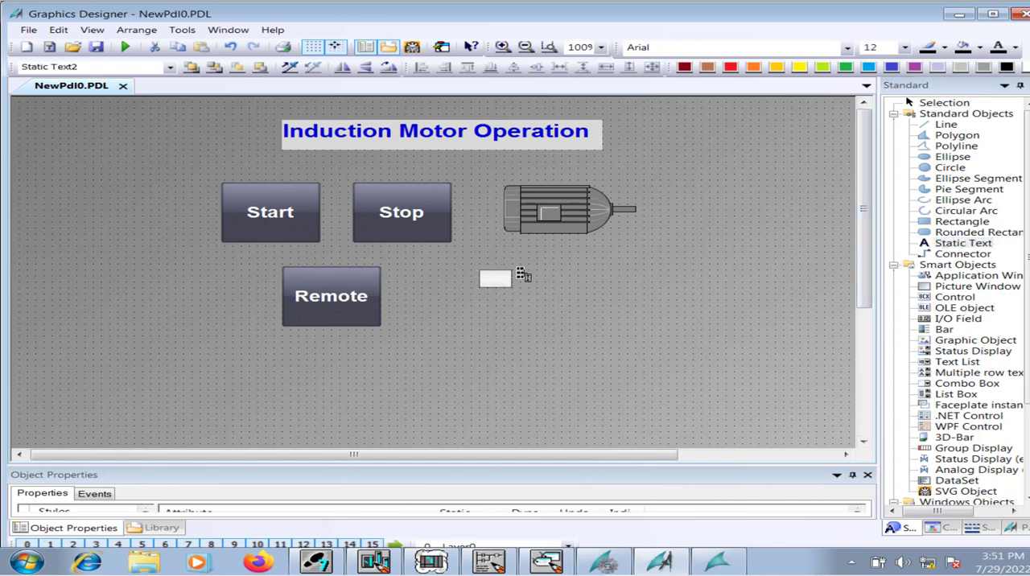
{"action": "left_click", "coordinate": [520, 275]}
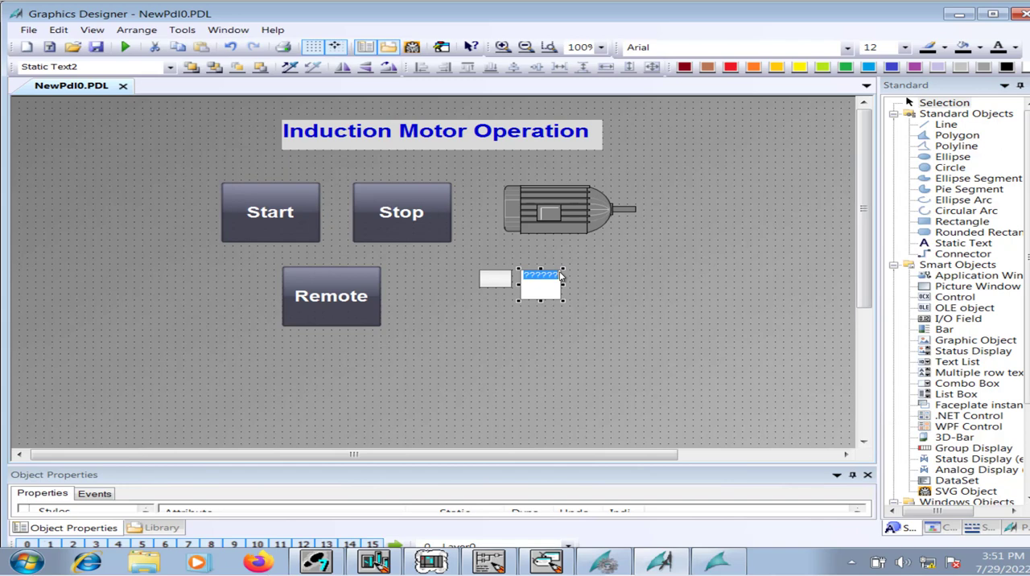
{"action": "type", "text": "Ready"}
{"action": "key", "text": "Return"}
{"action": "left_click_drag", "start_coordinate": [541, 300], "coordinate": [541, 280]}
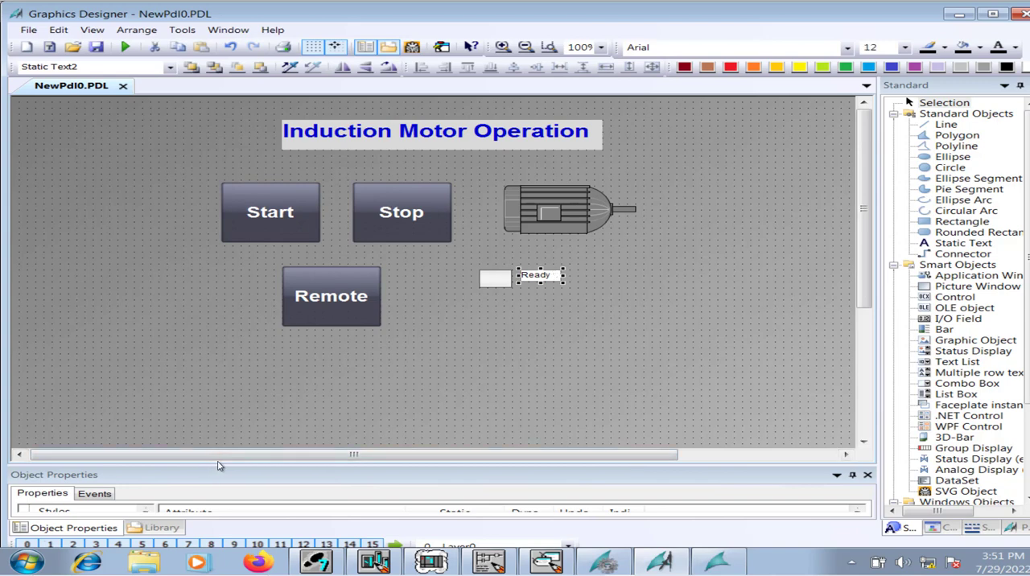
Set the Ready text's font size to 20 and widen its box to fit the whole word.
{"action": "left_click_drag", "start_coordinate": [224, 467], "coordinate": [250, 357]}
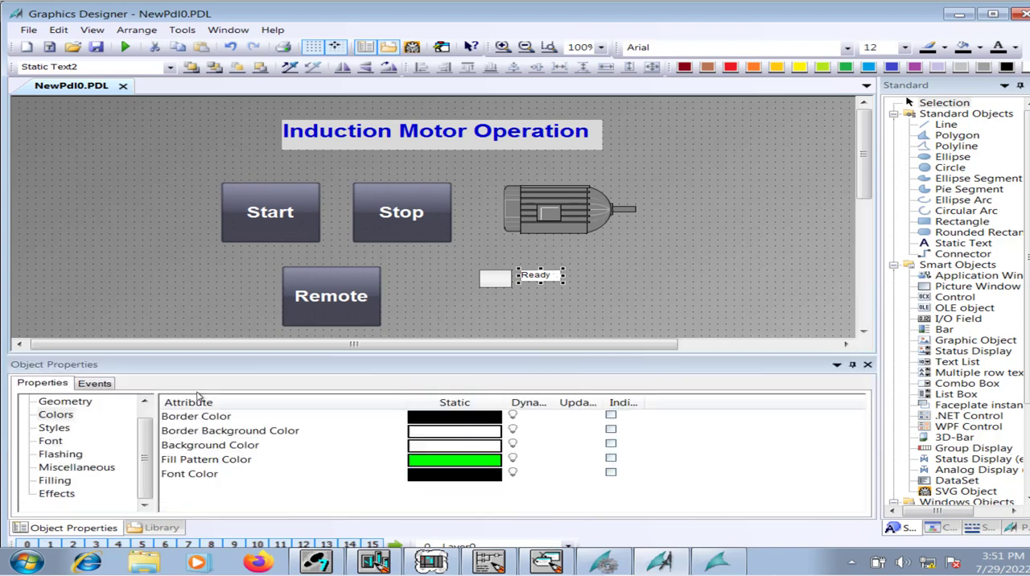
{"action": "left_click", "coordinate": [59, 445]}
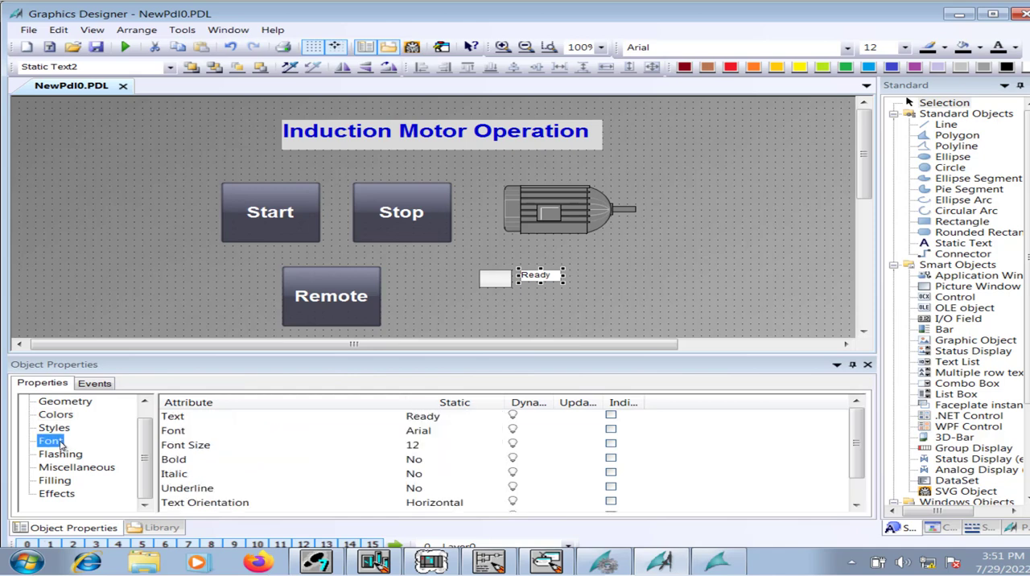
{"action": "left_click", "coordinate": [431, 445]}
{"action": "left_click", "coordinate": [419, 445]}
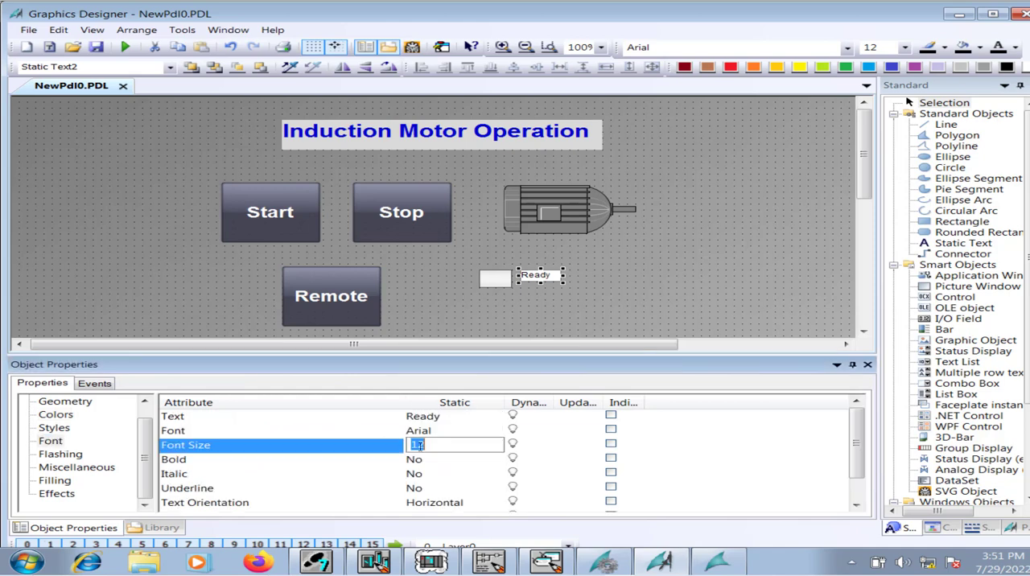
{"action": "type", "text": "2"}
{"action": "key", "text": "Return"}
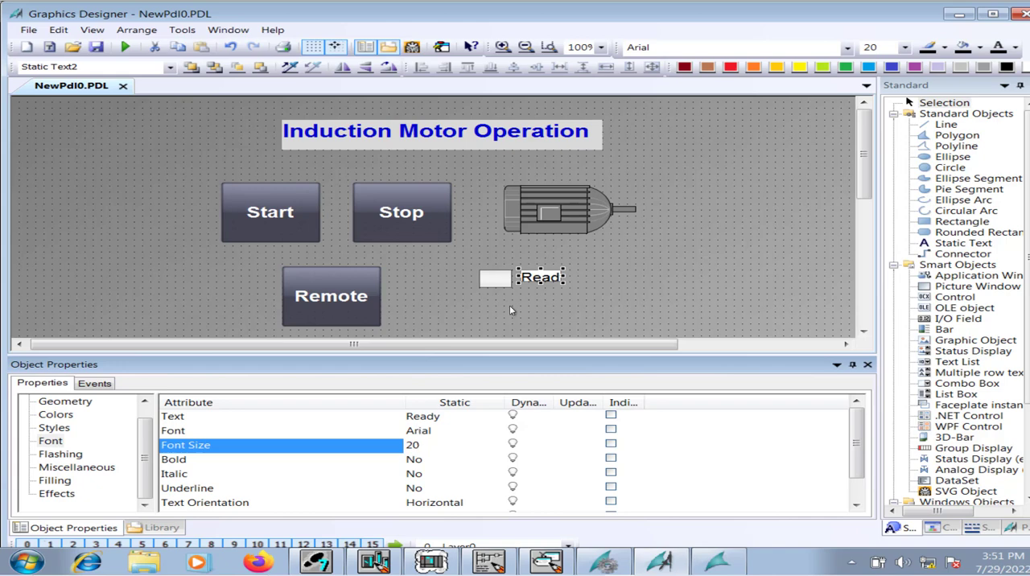
{"action": "left_click", "coordinate": [541, 281]}
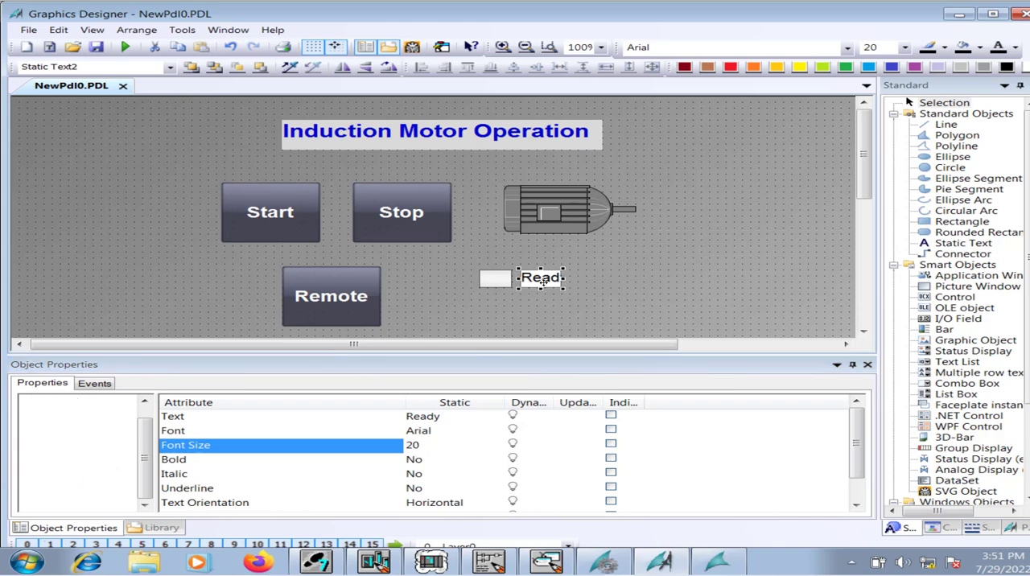
{"action": "left_click_drag", "start_coordinate": [570, 278], "coordinate": [593, 278]}
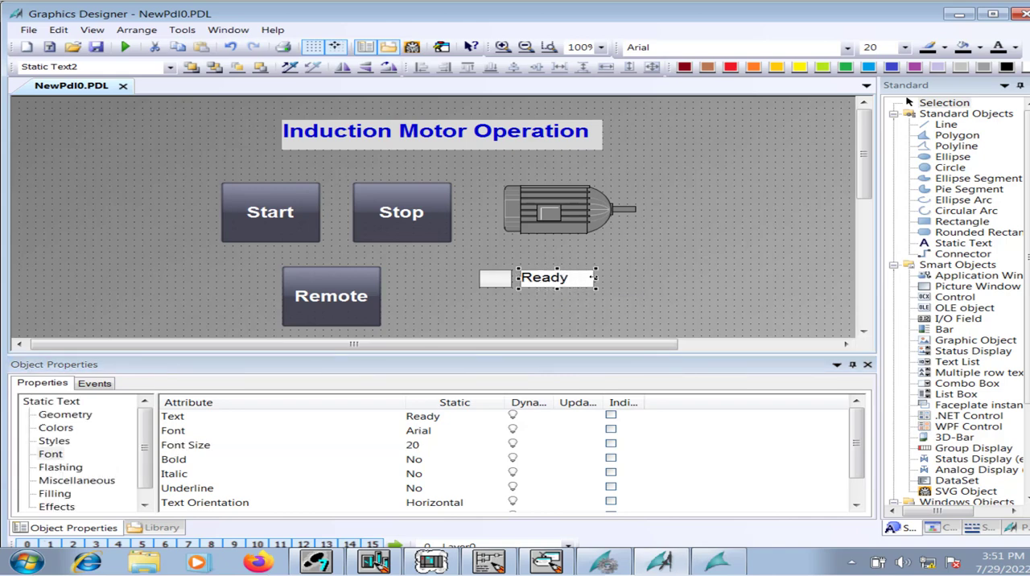
Make the Ready text bold and set its font size to 25.
{"action": "left_click", "coordinate": [418, 460]}
{"action": "double_click", "coordinate": [420, 461]}
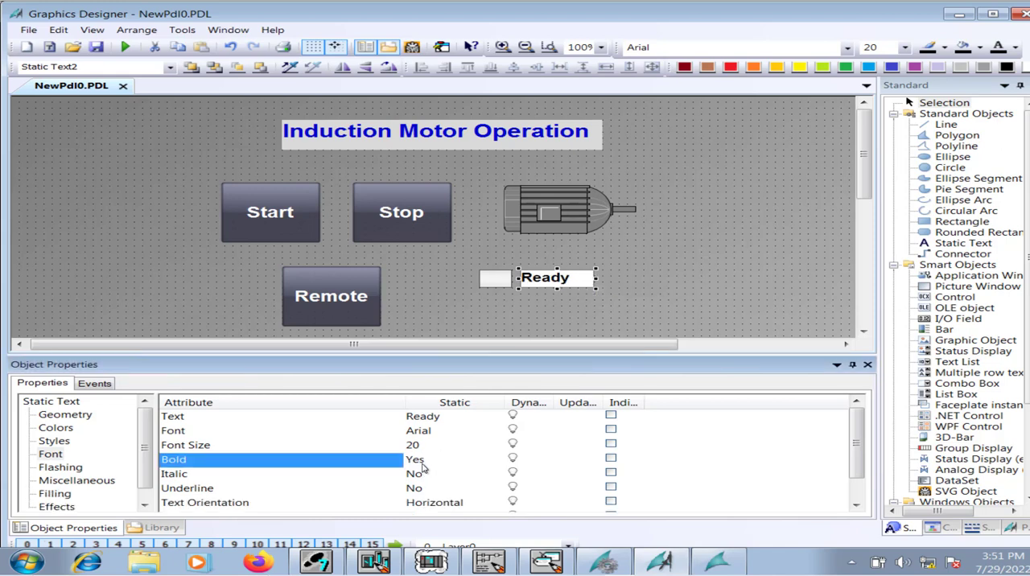
{"action": "left_click", "coordinate": [503, 282]}
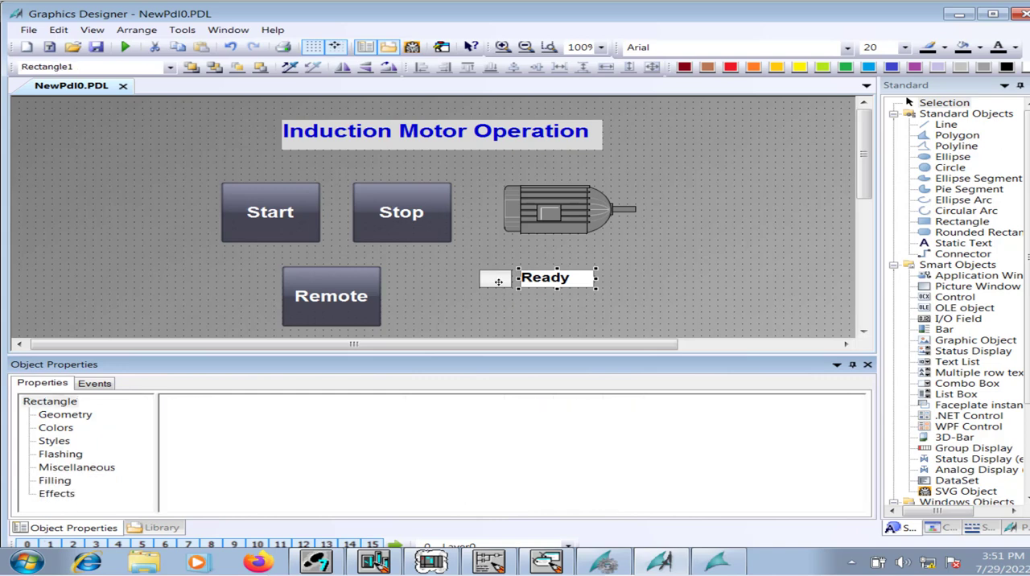
{"action": "left_click", "coordinate": [547, 282]}
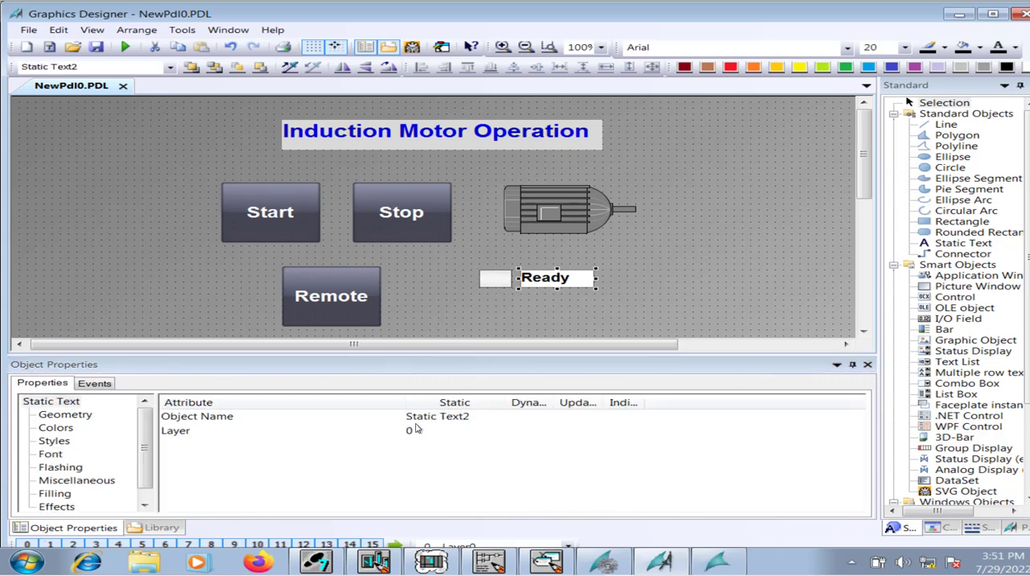
{"action": "left_click", "coordinate": [55, 442]}
{"action": "left_click", "coordinate": [51, 454]}
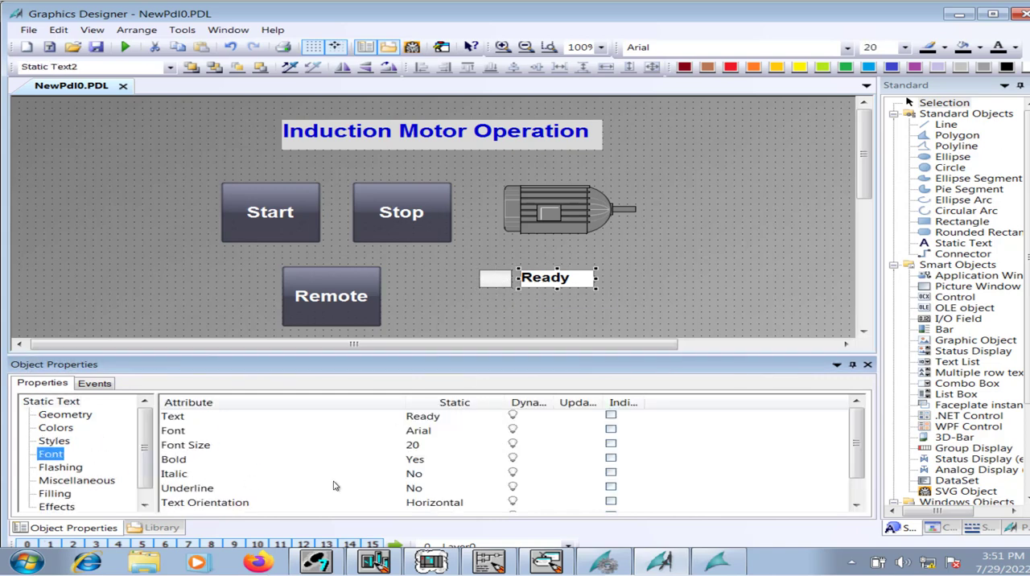
{"action": "left_click", "coordinate": [434, 447]}
{"action": "left_click", "coordinate": [435, 445]}
{"action": "type", "text": "25"}
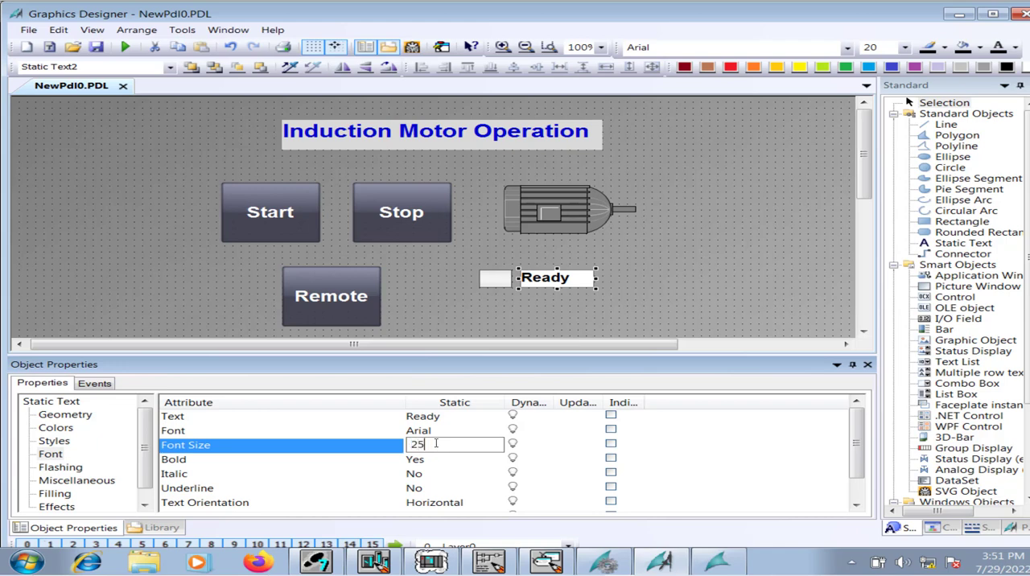
{"action": "key", "text": "Return"}
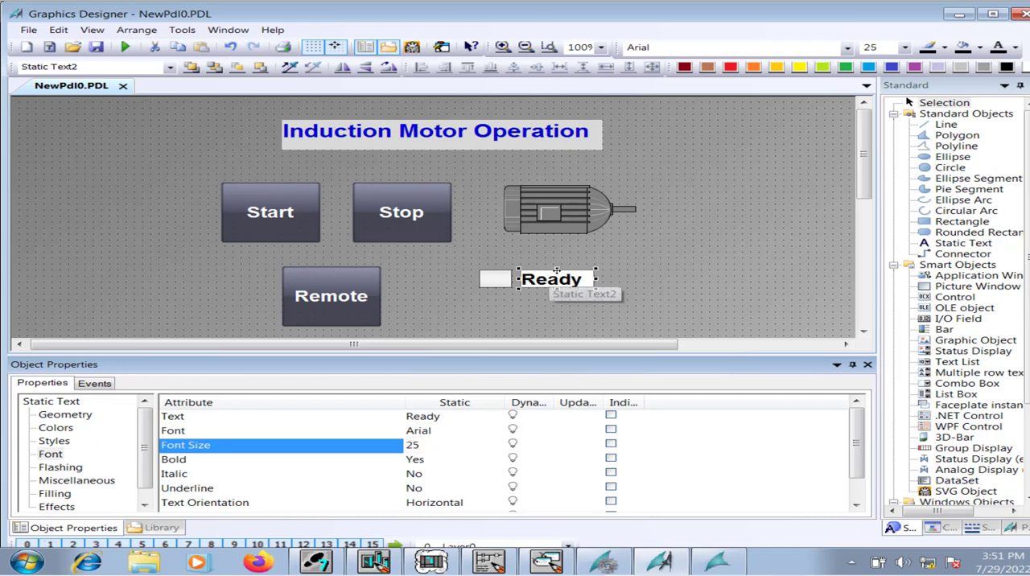
{"action": "left_click_drag", "start_coordinate": [557, 270], "coordinate": [558, 270]}
{"action": "left_click", "coordinate": [620, 272]}
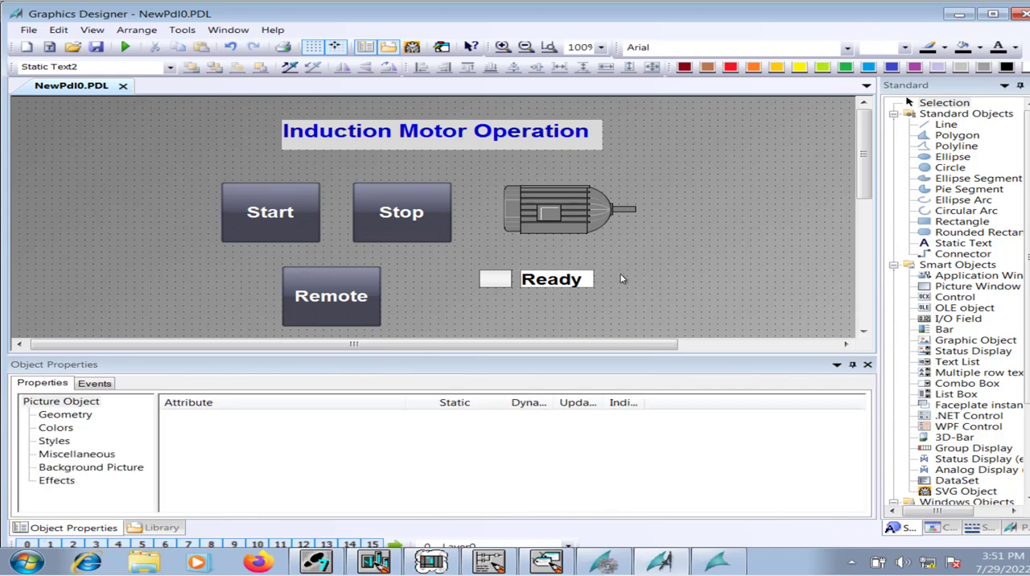
Set Global Color Scheme to No for the Ready text.
{"action": "left_click", "coordinate": [590, 277]}
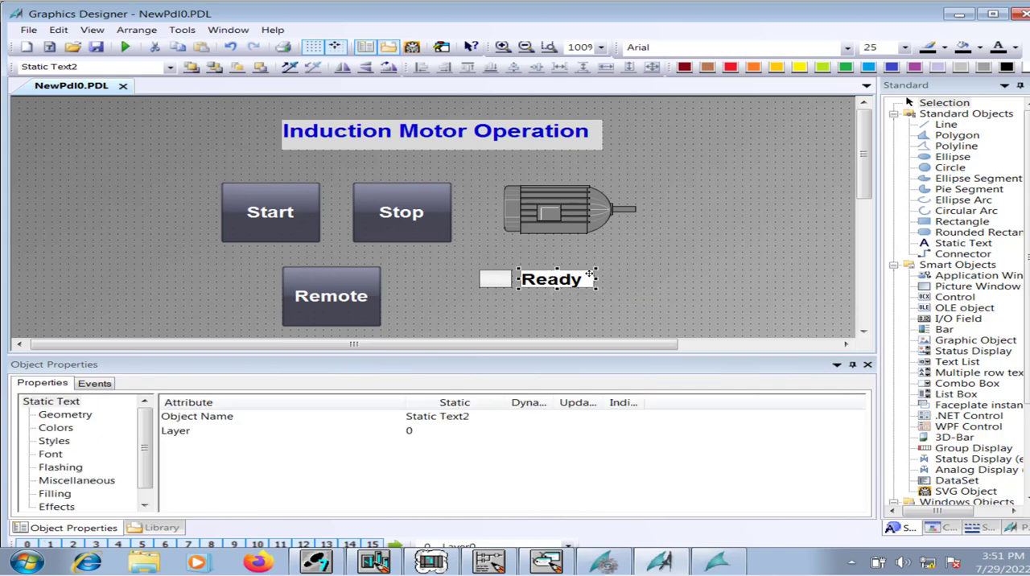
{"action": "left_click", "coordinate": [65, 507]}
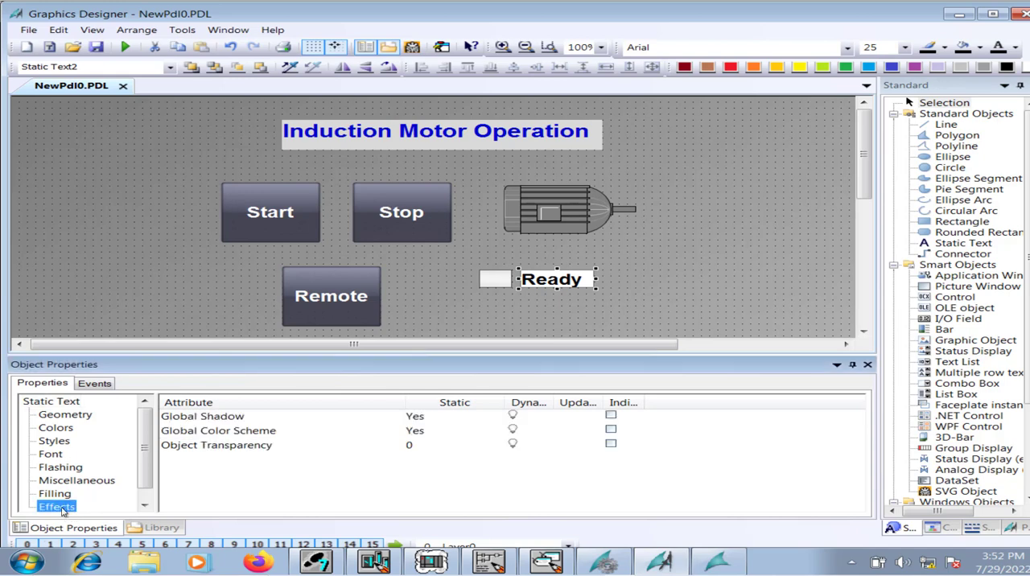
{"action": "left_click", "coordinate": [420, 433]}
{"action": "double_click", "coordinate": [420, 433]}
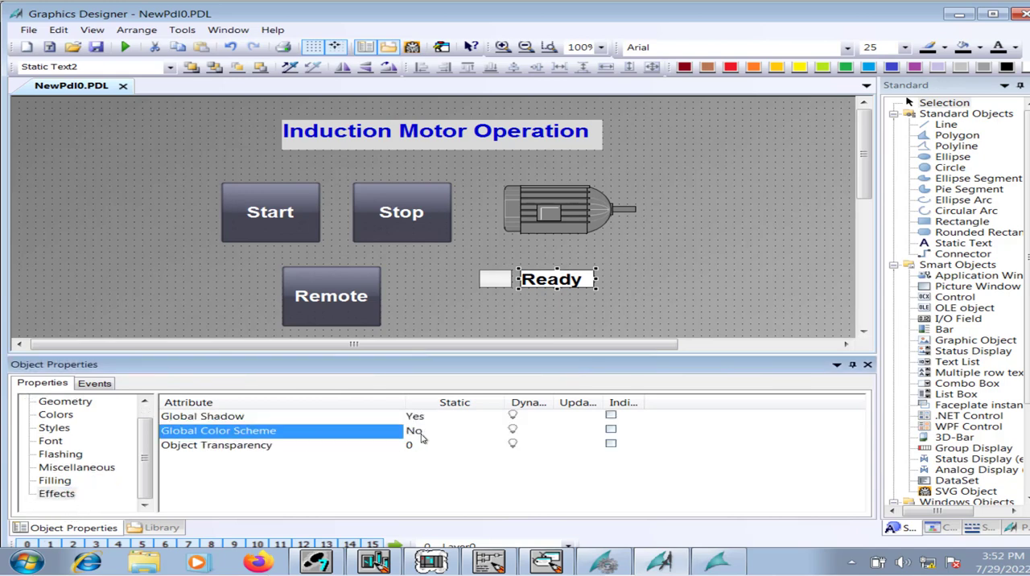
Set the Ready text's border color to gray 919191.
{"action": "left_click", "coordinate": [53, 442]}
{"action": "left_click", "coordinate": [58, 416]}
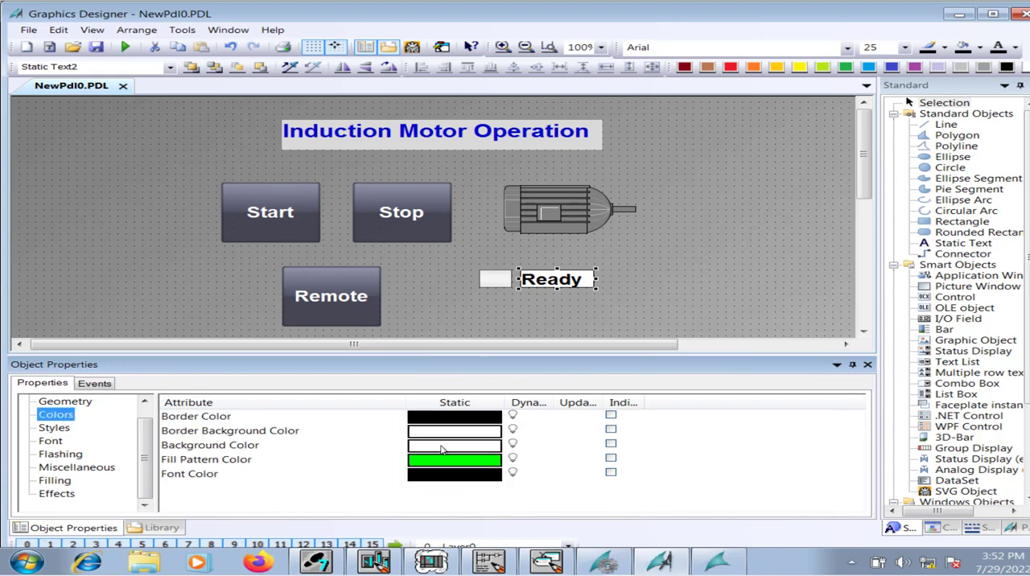
{"action": "double_click", "coordinate": [493, 418]}
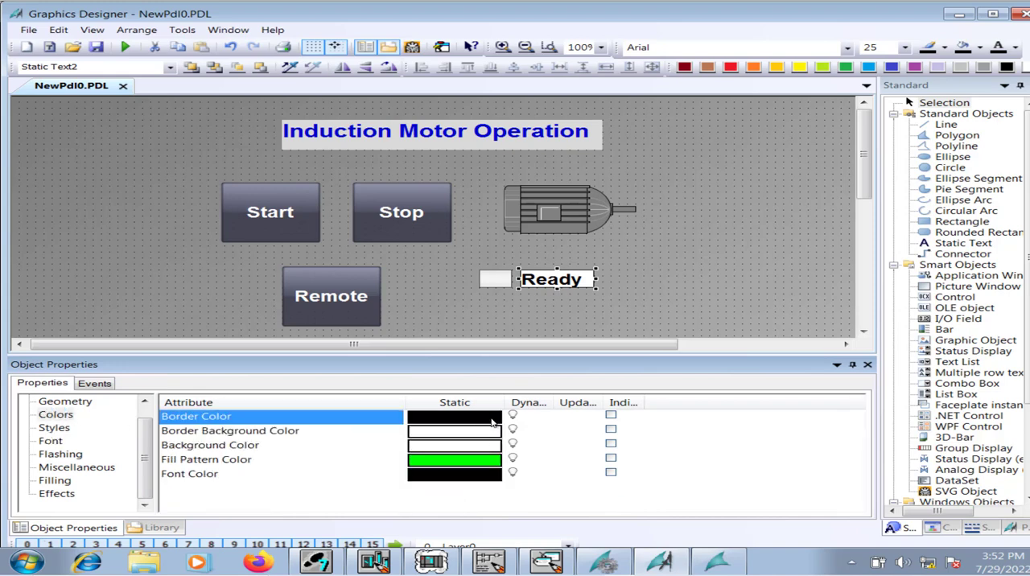
{"action": "left_click", "coordinate": [561, 348]}
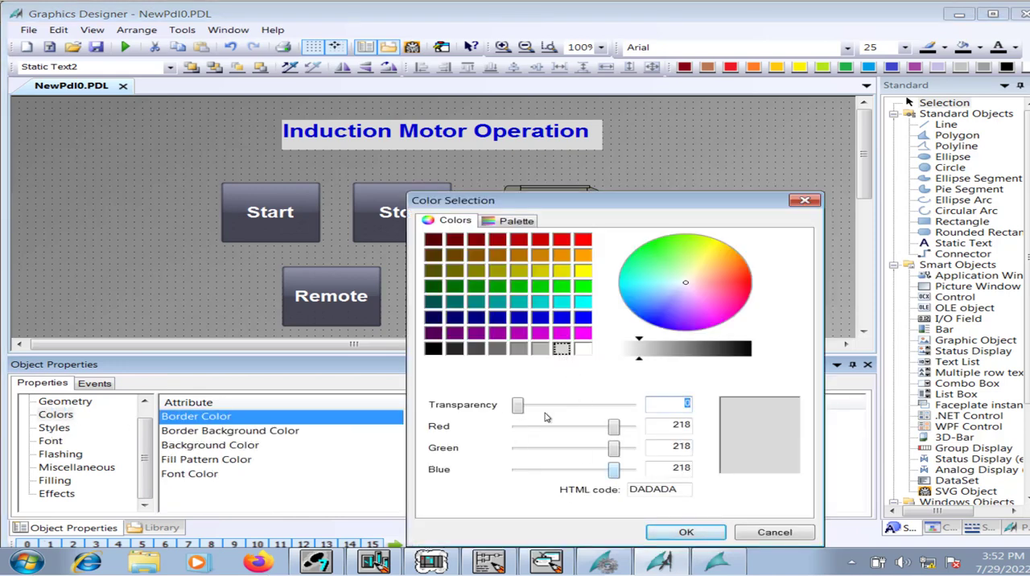
{"action": "left_click", "coordinate": [518, 349]}
{"action": "left_click", "coordinate": [686, 533]}
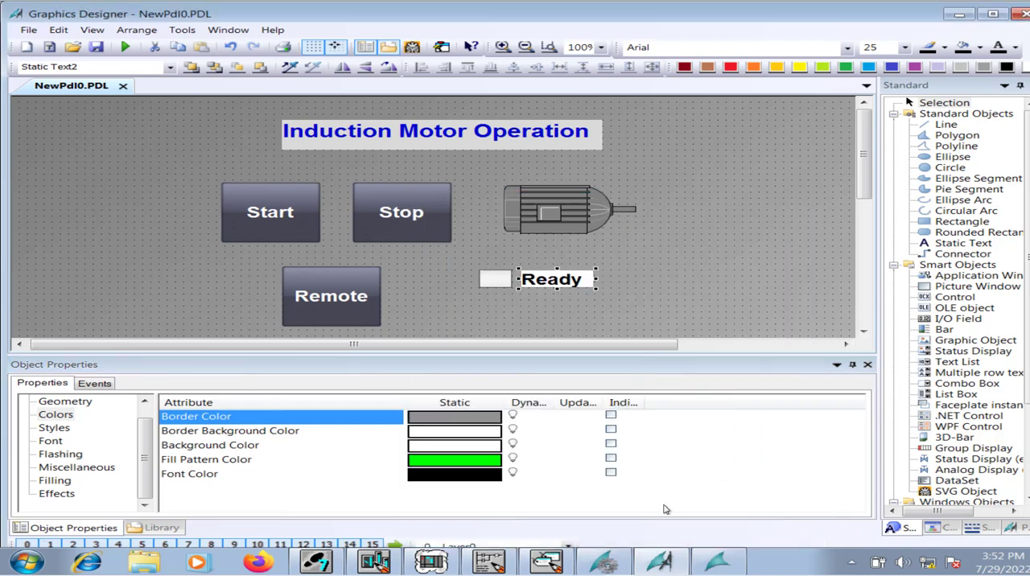
Set the Ready text's border background color and background color to gray 919191.
{"action": "left_click", "coordinate": [455, 435]}
{"action": "double_click", "coordinate": [455, 436]}
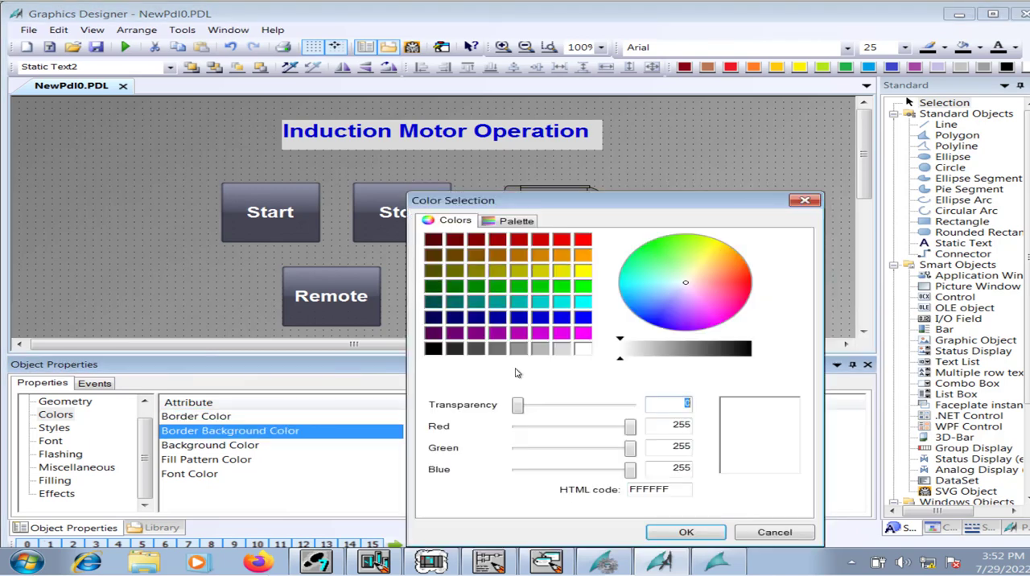
{"action": "left_click", "coordinate": [518, 348]}
{"action": "left_click", "coordinate": [682, 533]}
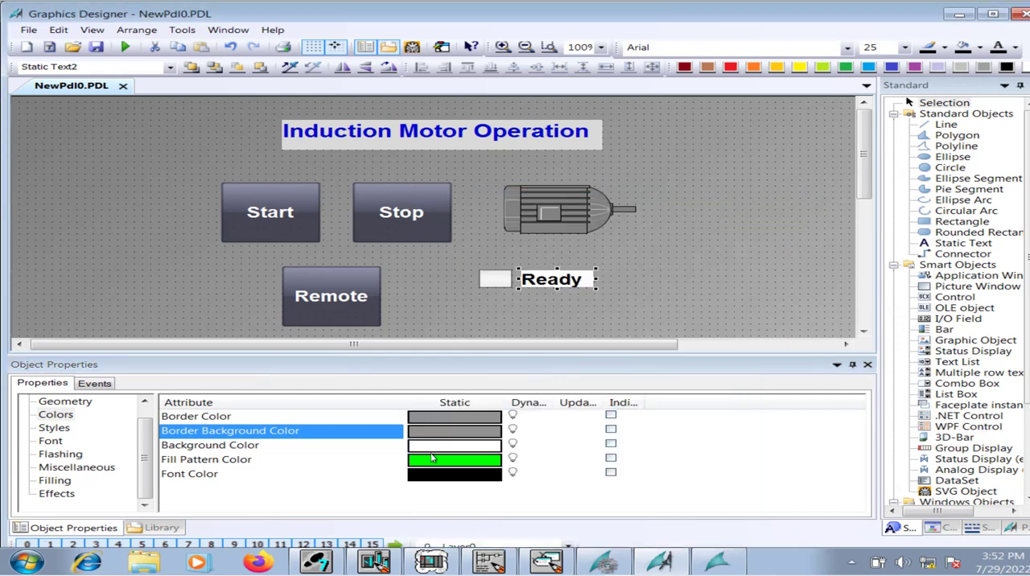
{"action": "left_click", "coordinate": [433, 447]}
{"action": "double_click", "coordinate": [433, 447]}
{"action": "left_click", "coordinate": [522, 353]}
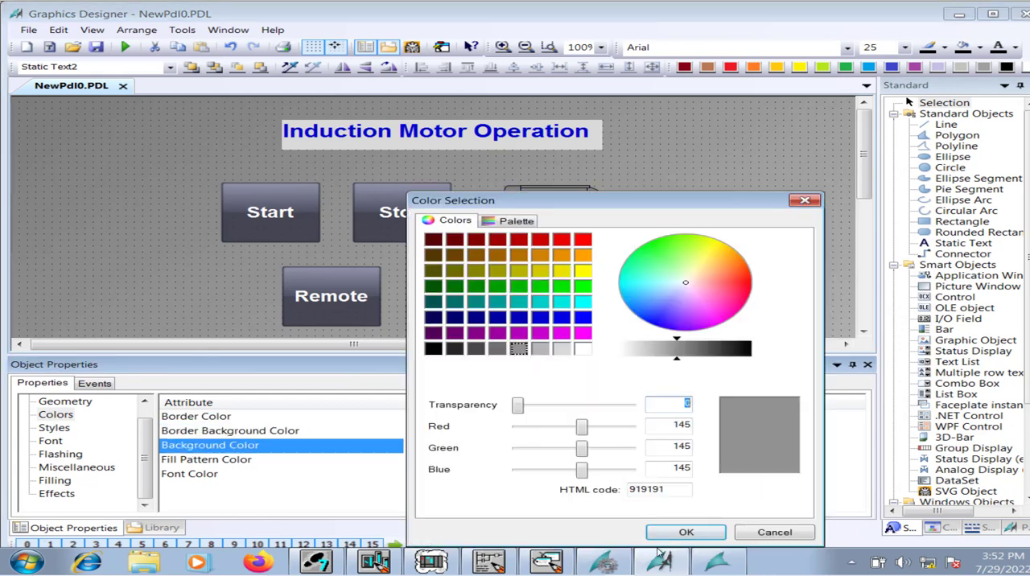
{"action": "left_click", "coordinate": [686, 532]}
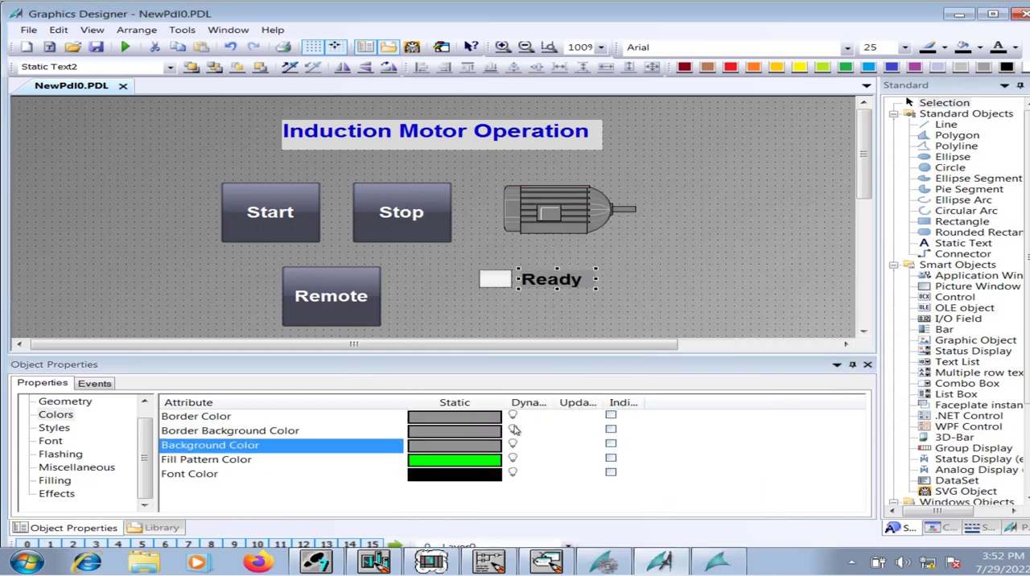
Set the Ready text's font color to blue 0000FF and deselect the text.
{"action": "left_click", "coordinate": [452, 483]}
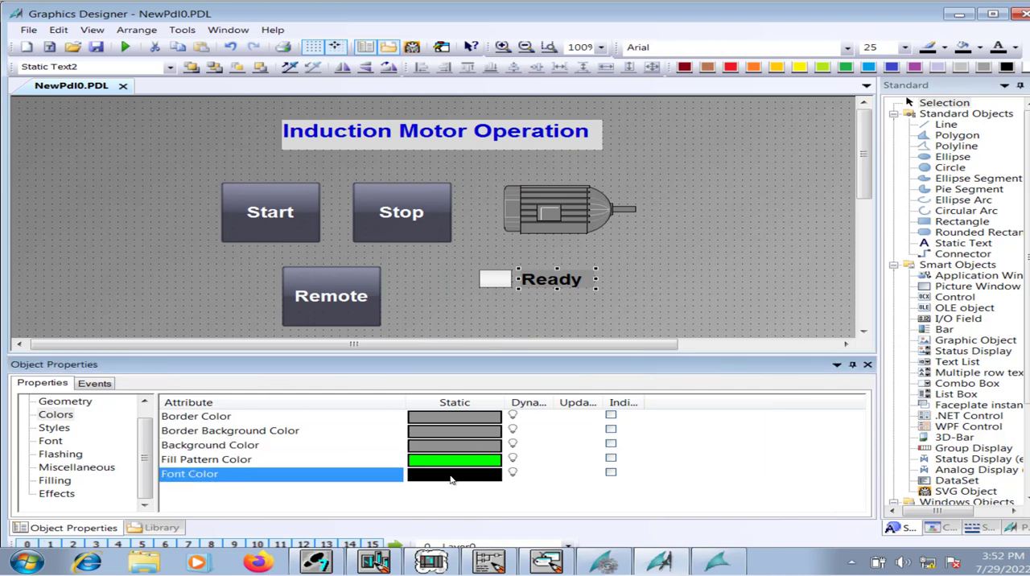
{"action": "double_click", "coordinate": [452, 481]}
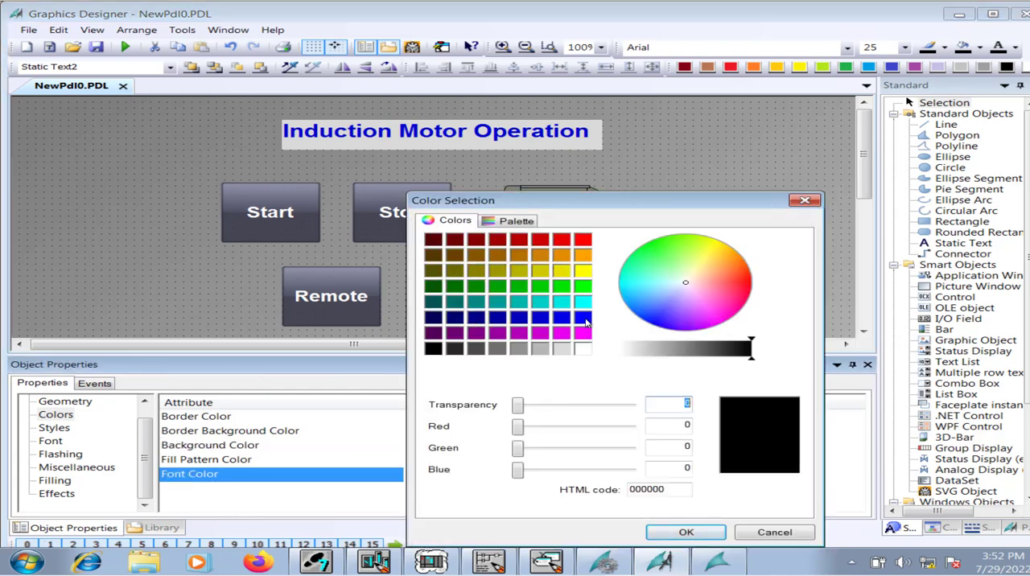
{"action": "left_click", "coordinate": [585, 319]}
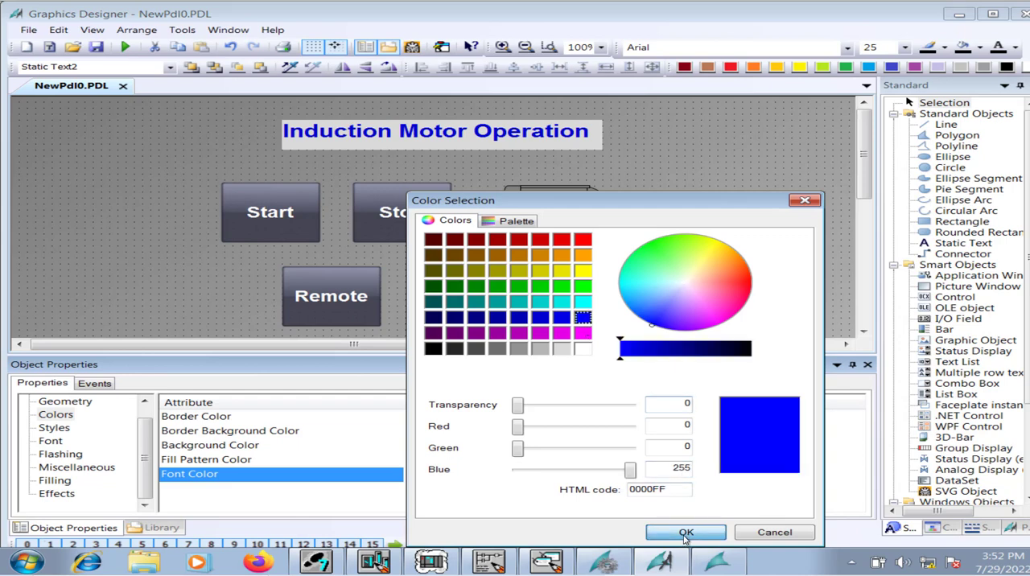
{"action": "left_click", "coordinate": [684, 533]}
{"action": "left_click", "coordinate": [694, 285]}
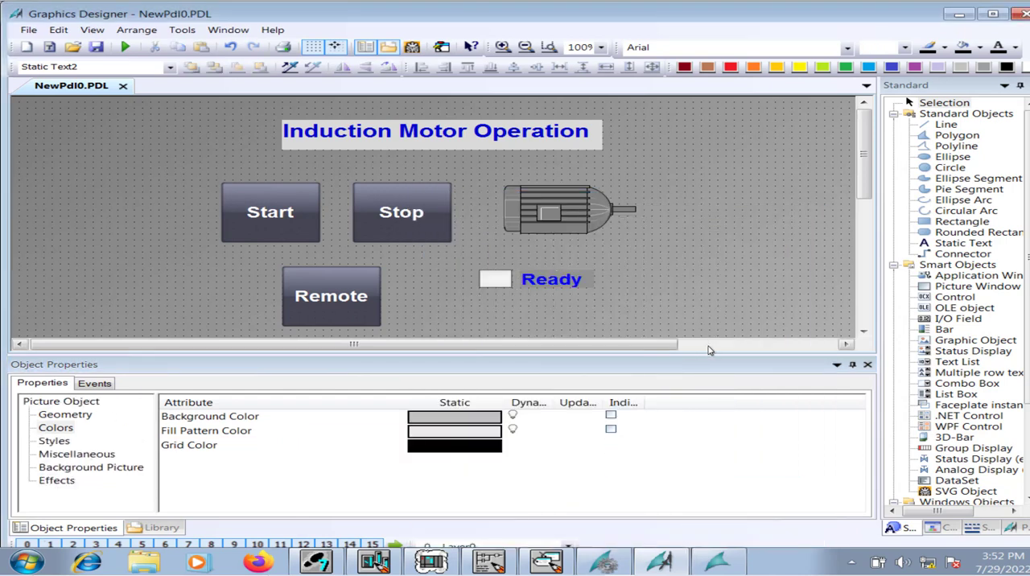
Shrink the object properties area to enlarge the drawing area and select the small rectangle beside the Ready text.
{"action": "left_click_drag", "start_coordinate": [711, 354], "coordinate": [719, 484]}
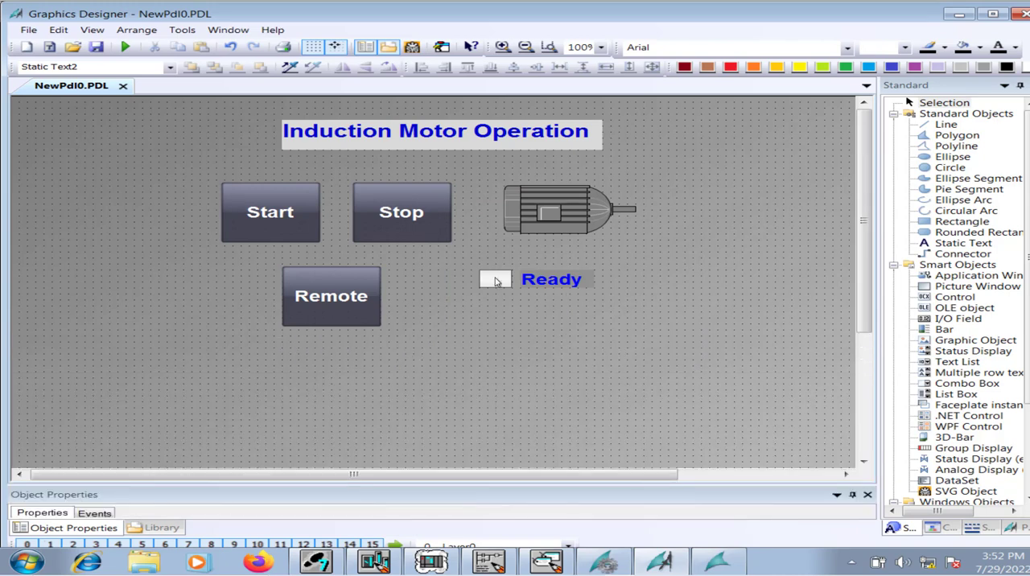
{"action": "left_click", "coordinate": [495, 277]}
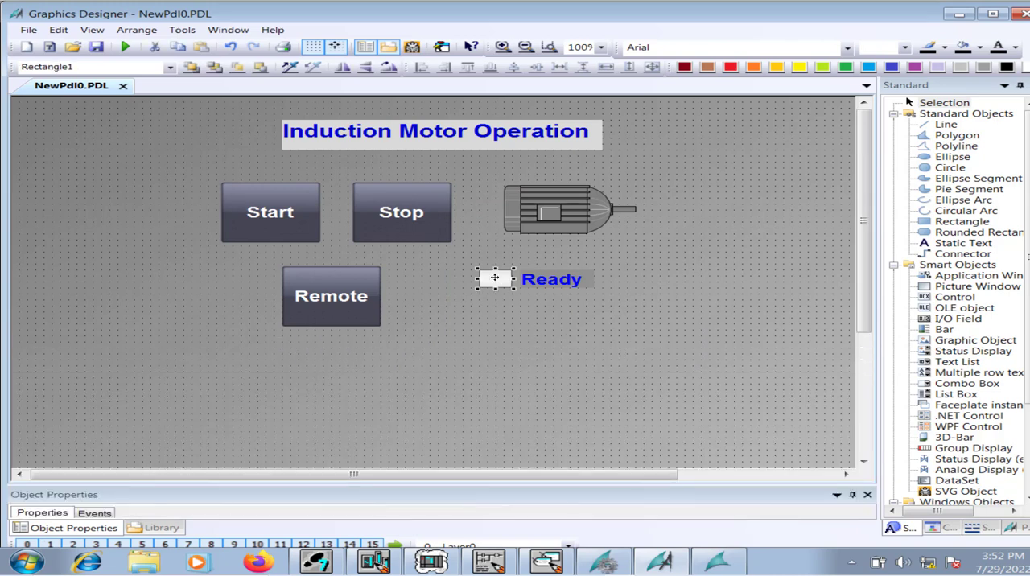
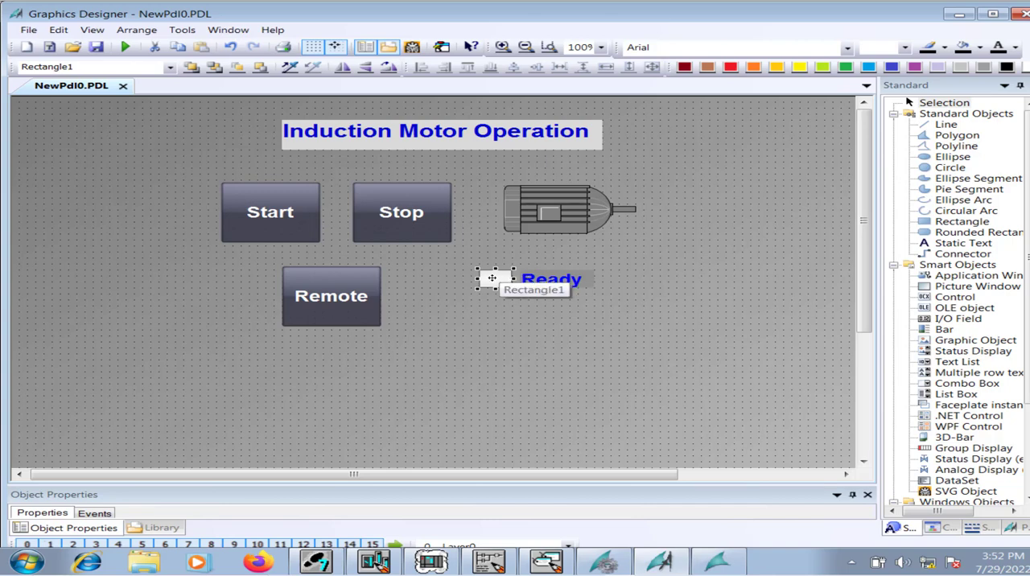
Turn off the global color scheme for the small rectangle beside the Ready text.
{"action": "right_click", "coordinate": [492, 278]}
{"action": "left_click", "coordinate": [556, 443]}
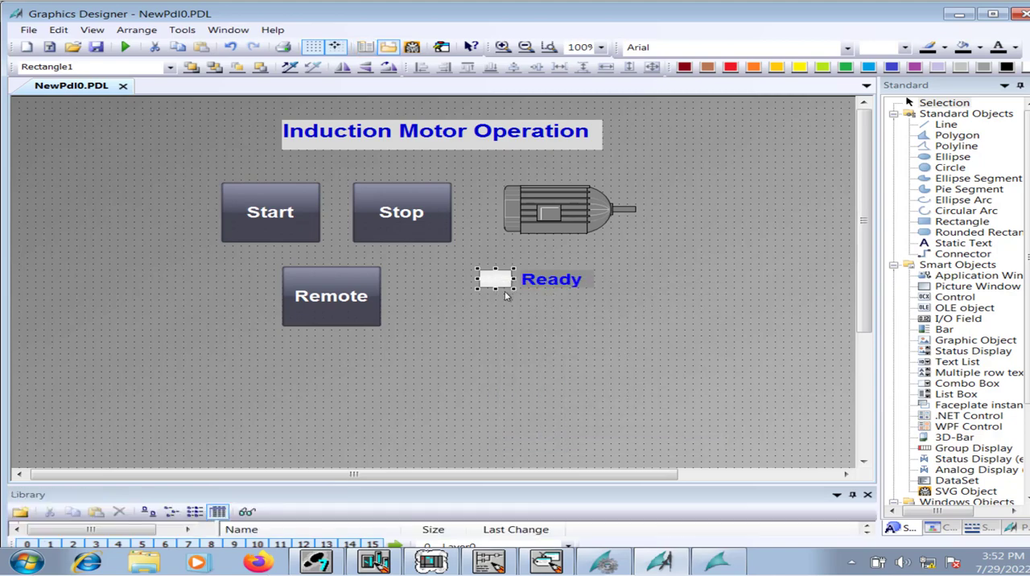
{"action": "right_click", "coordinate": [499, 280]}
{"action": "left_click", "coordinate": [555, 443]}
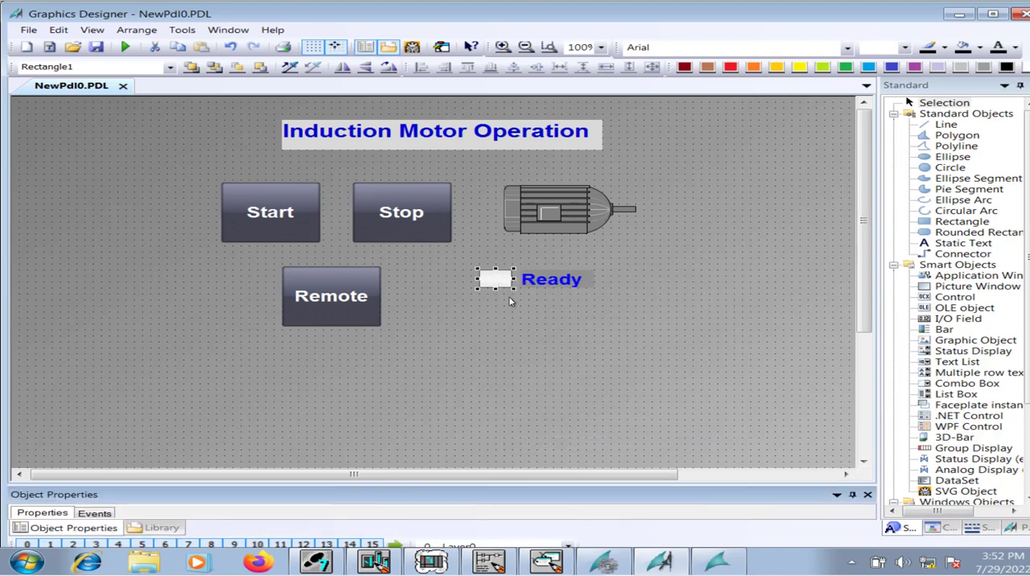
{"action": "left_click_drag", "start_coordinate": [517, 485], "coordinate": [522, 357]}
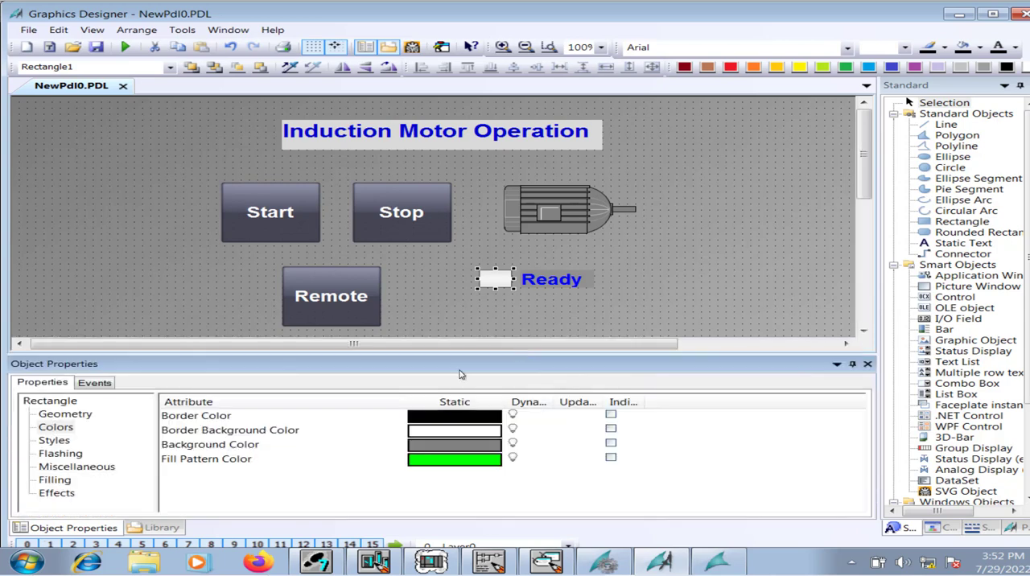
{"action": "left_click", "coordinate": [58, 433]}
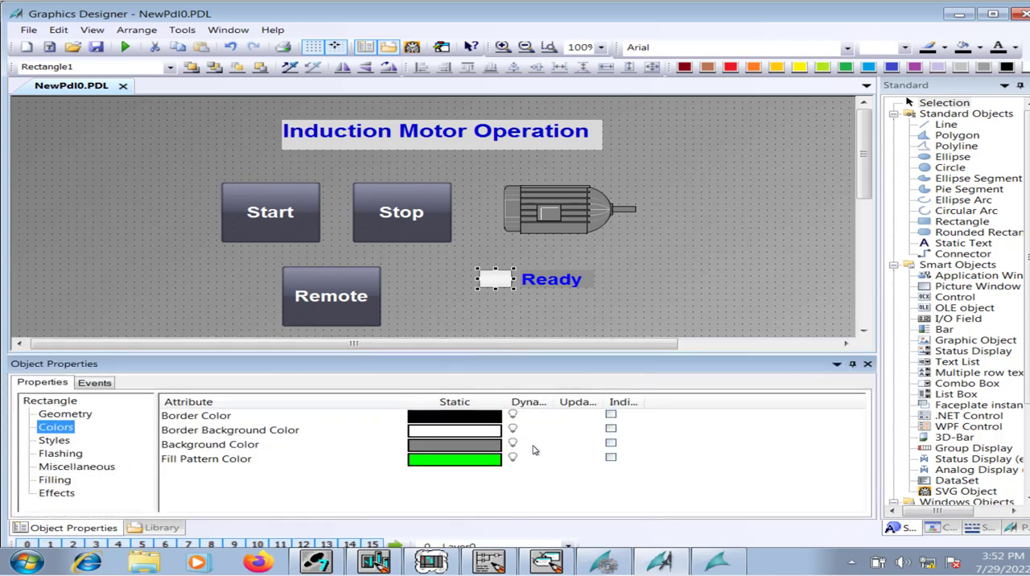
{"action": "left_click", "coordinate": [54, 494]}
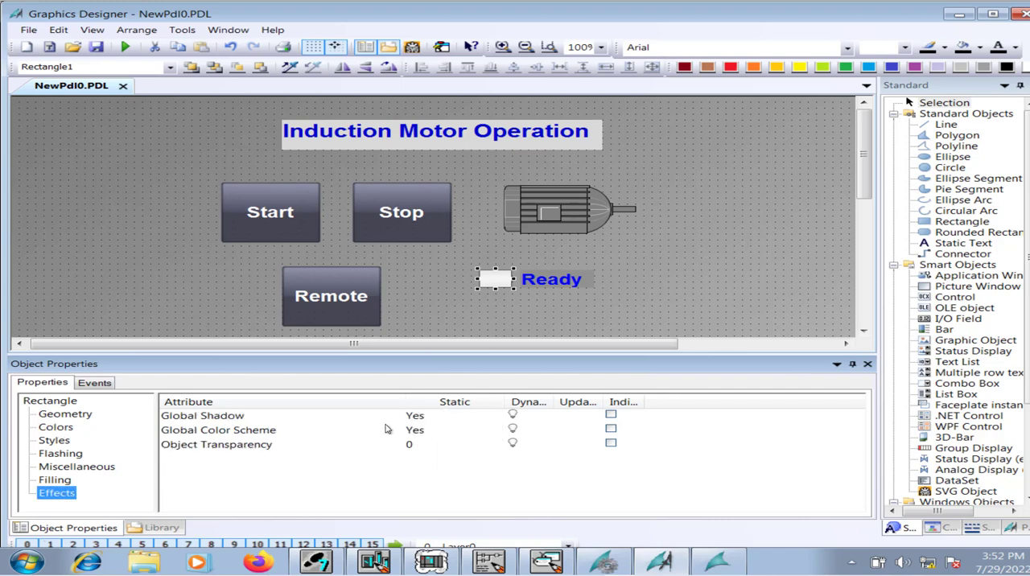
{"action": "double_click", "coordinate": [418, 431]}
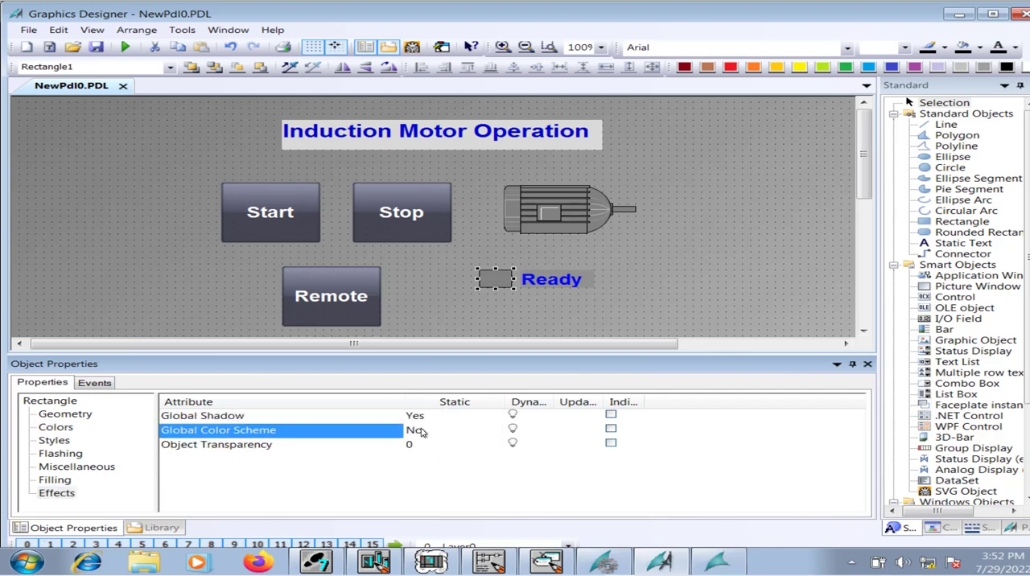
Add a dynamic dialog to the rectangle's background color with Boolean data type and the Ready tag as expression.
{"action": "left_click", "coordinate": [59, 431]}
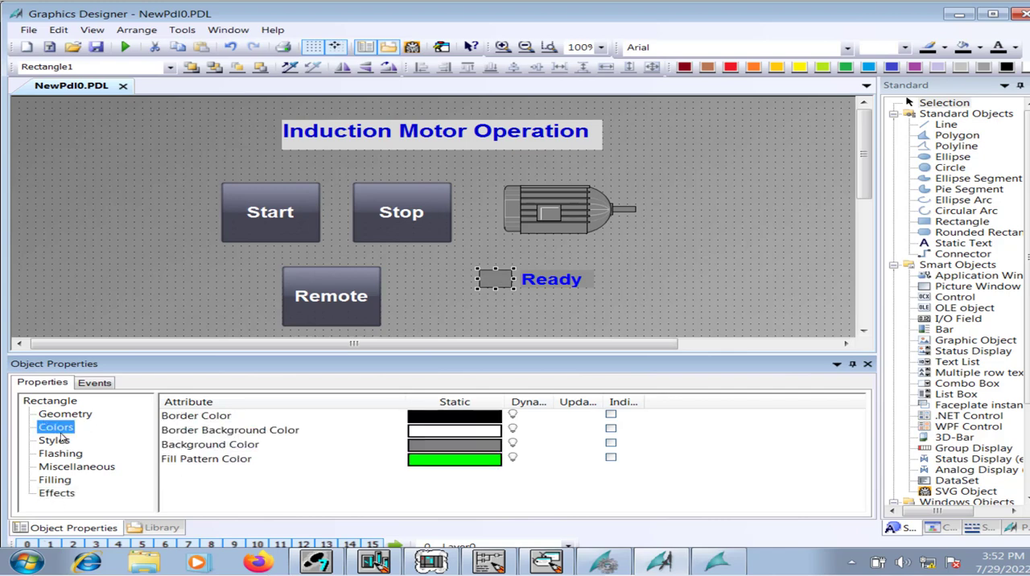
{"action": "right_click", "coordinate": [525, 448]}
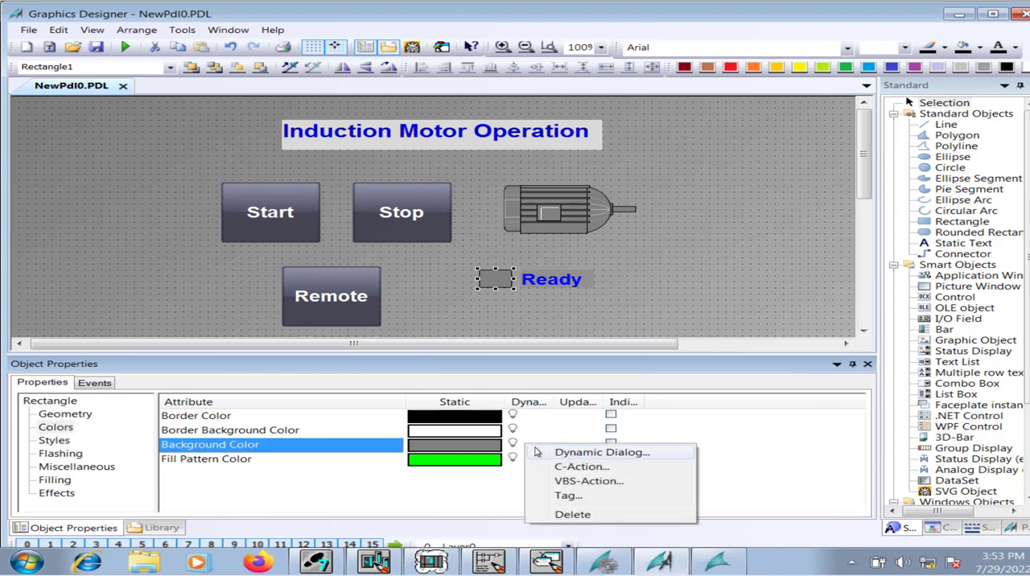
{"action": "left_click", "coordinate": [538, 452]}
{"action": "left_click", "coordinate": [621, 156]}
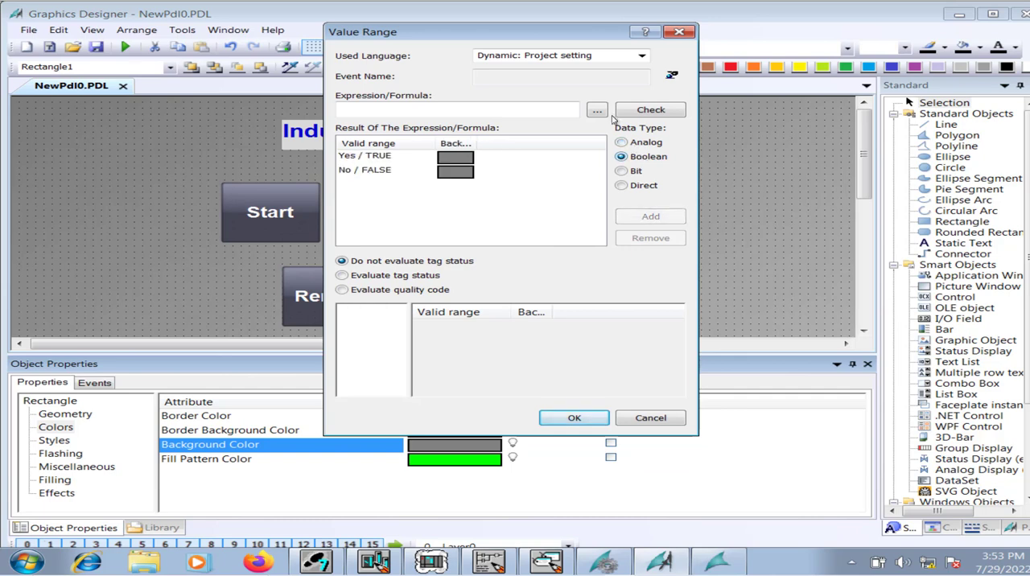
{"action": "left_click", "coordinate": [598, 111]}
{"action": "left_click", "coordinate": [611, 123]}
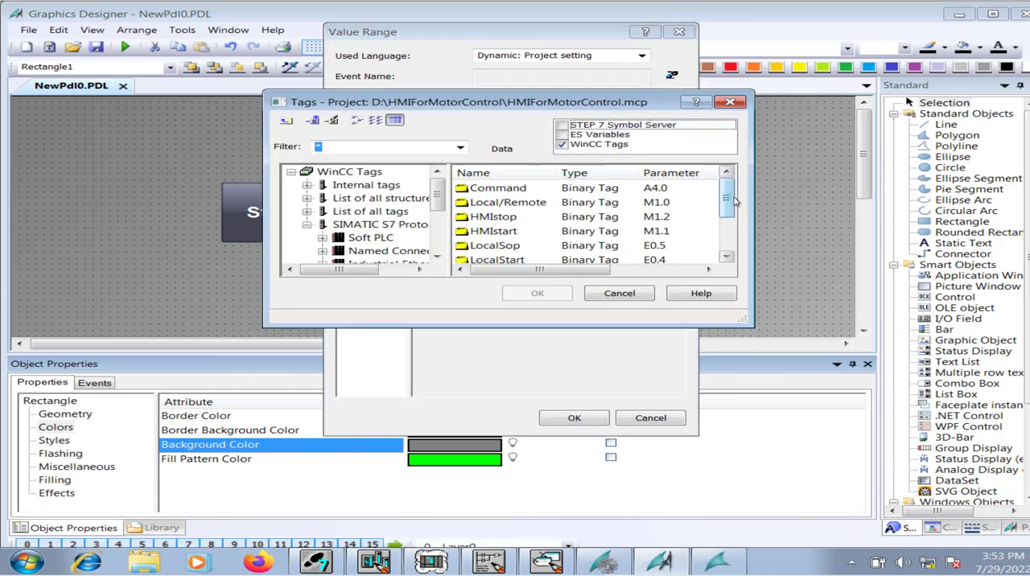
{"action": "left_click_drag", "start_coordinate": [728, 201], "coordinate": [727, 222]}
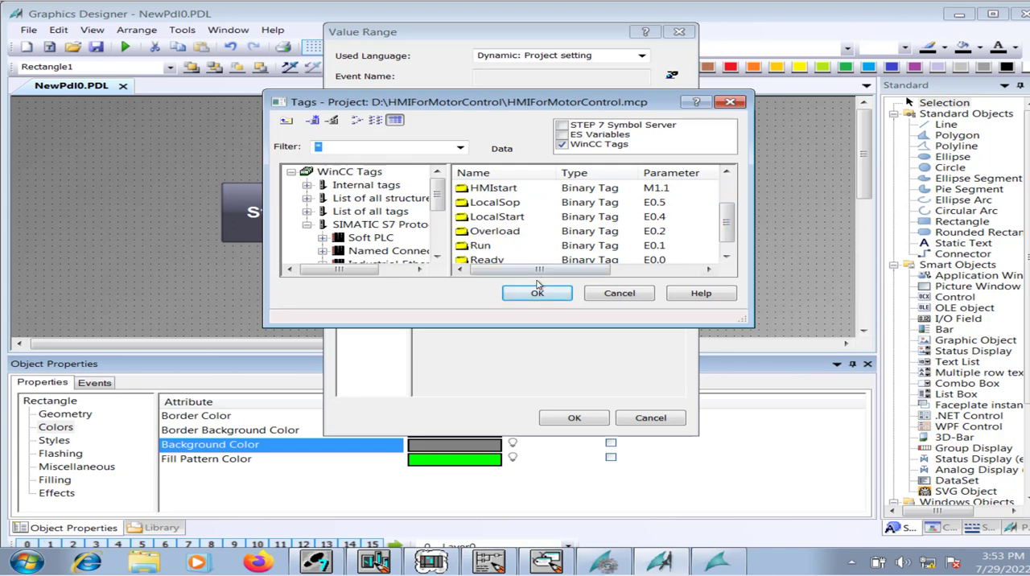
{"action": "left_click", "coordinate": [487, 260]}
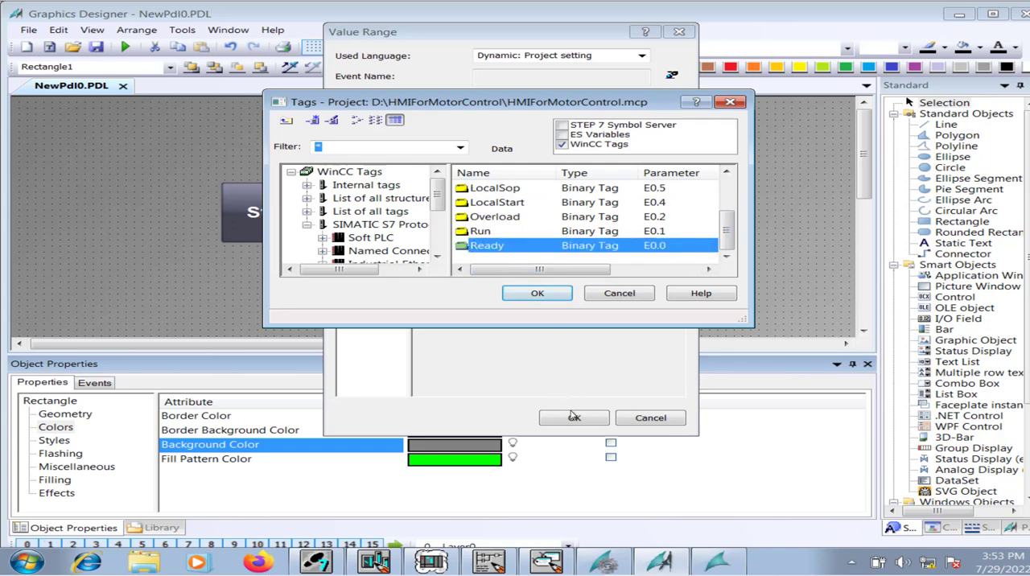
{"action": "left_click", "coordinate": [537, 293]}
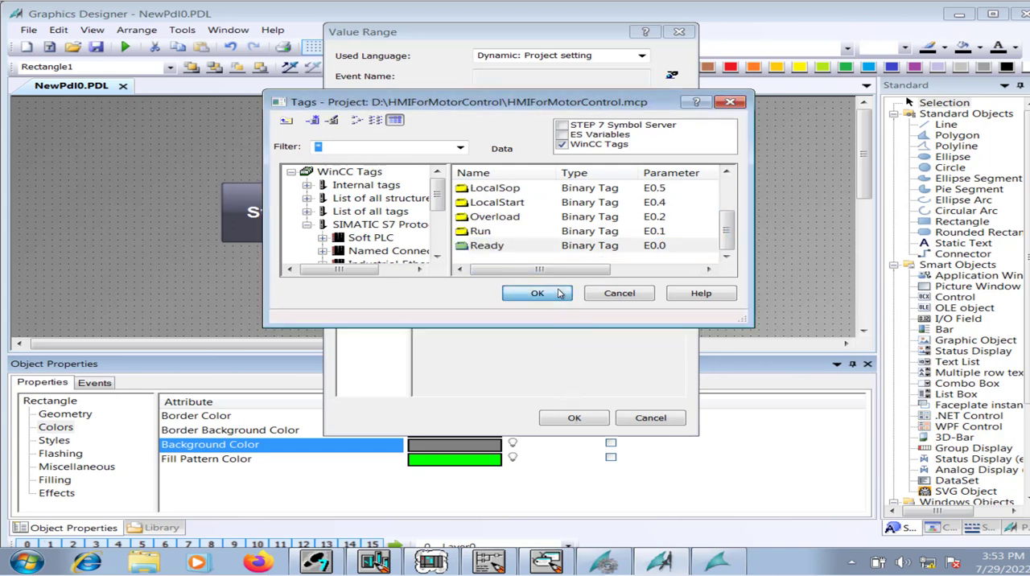
Set the background color for the Yes/TRUE result to green 009D00 and apply the dynamic dialog.
{"action": "double_click", "coordinate": [467, 159]}
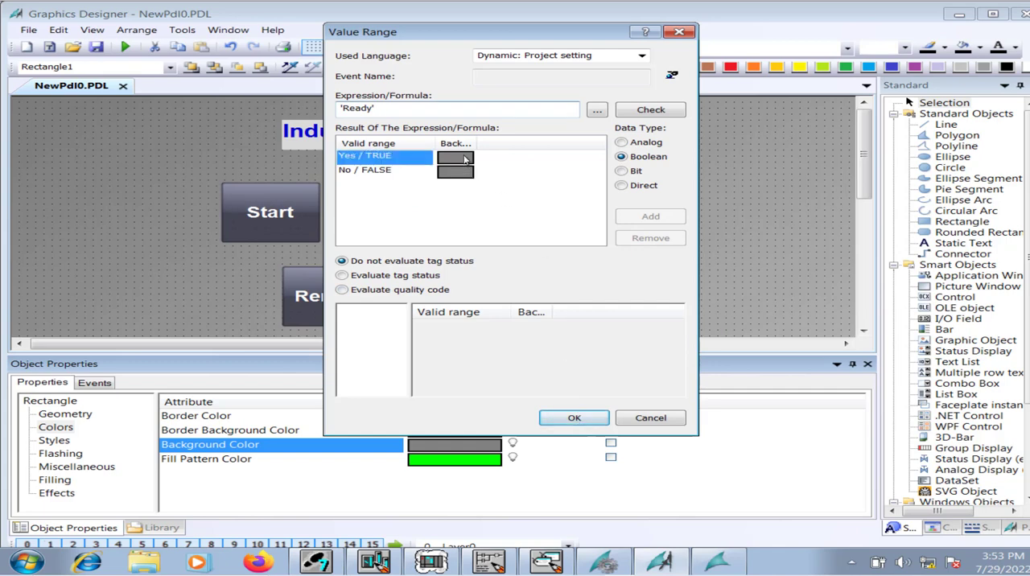
{"action": "left_click", "coordinate": [574, 256]}
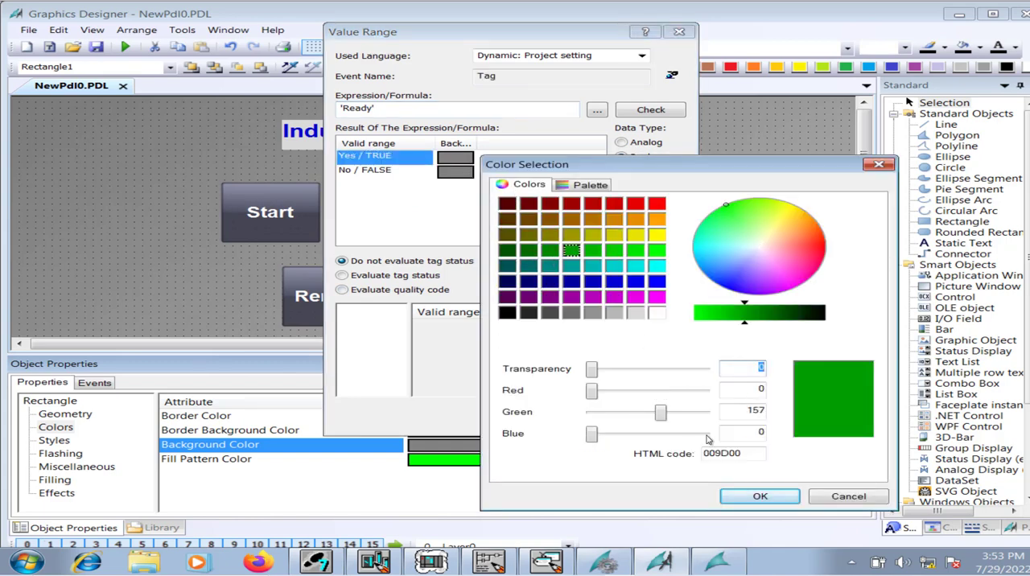
{"action": "left_click", "coordinate": [750, 499]}
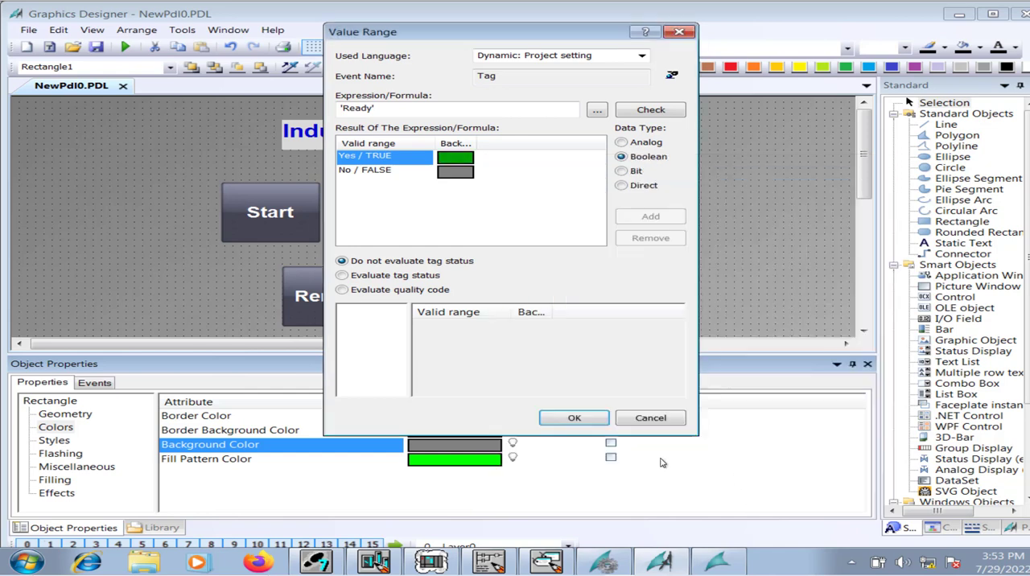
{"action": "left_click", "coordinate": [587, 416]}
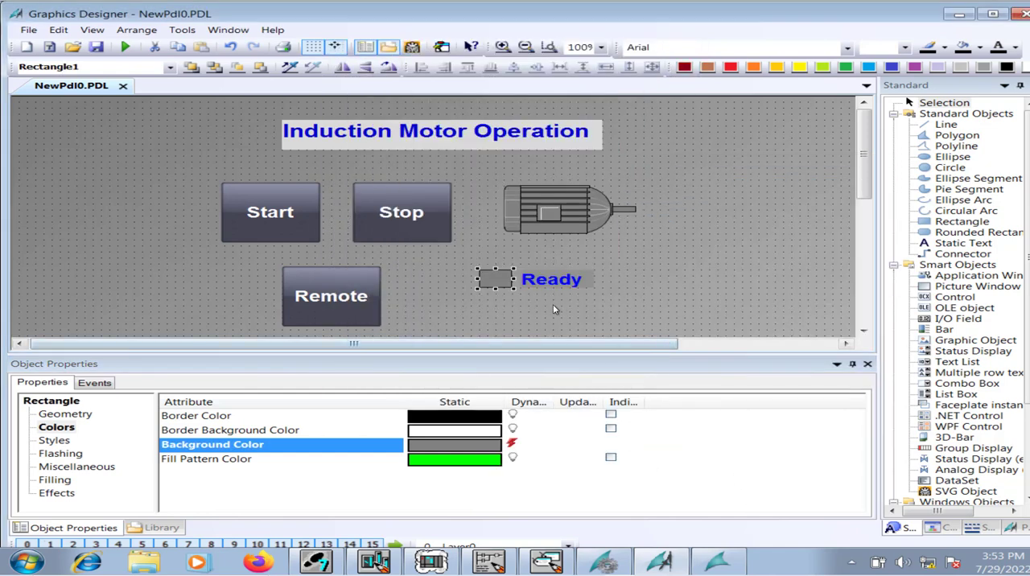
Set the rectangle's background color for the No/FALSE result to dark red 850000 and save the picture.
{"action": "double_click", "coordinate": [517, 444]}
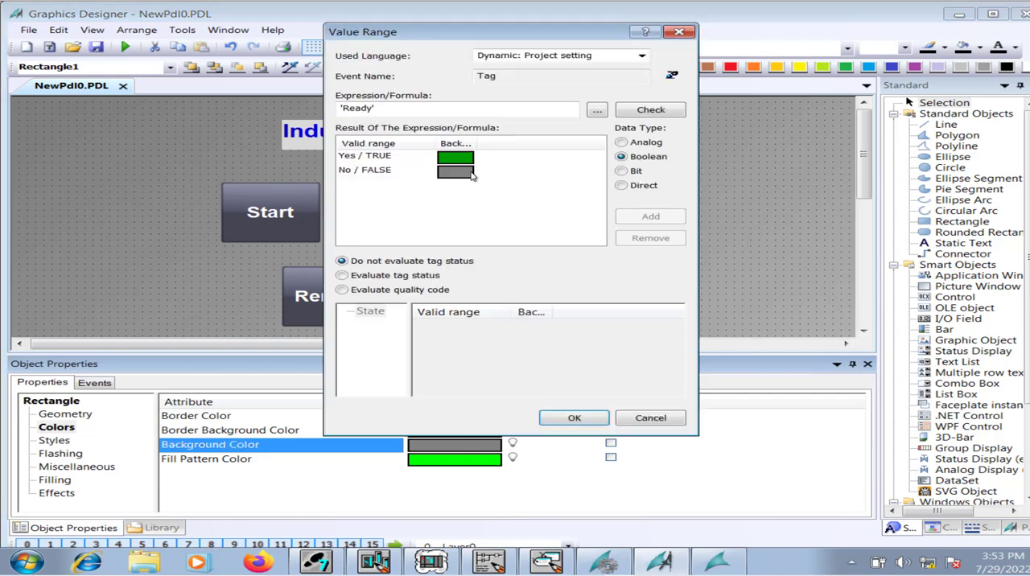
{"action": "double_click", "coordinate": [472, 173]}
{"action": "left_click", "coordinate": [515, 223]}
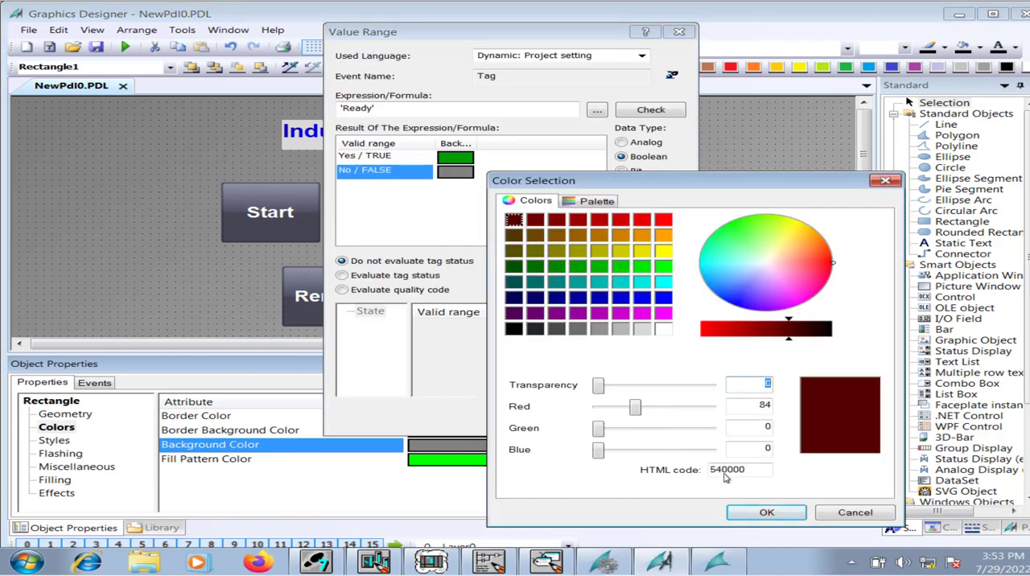
{"action": "left_click", "coordinate": [554, 222]}
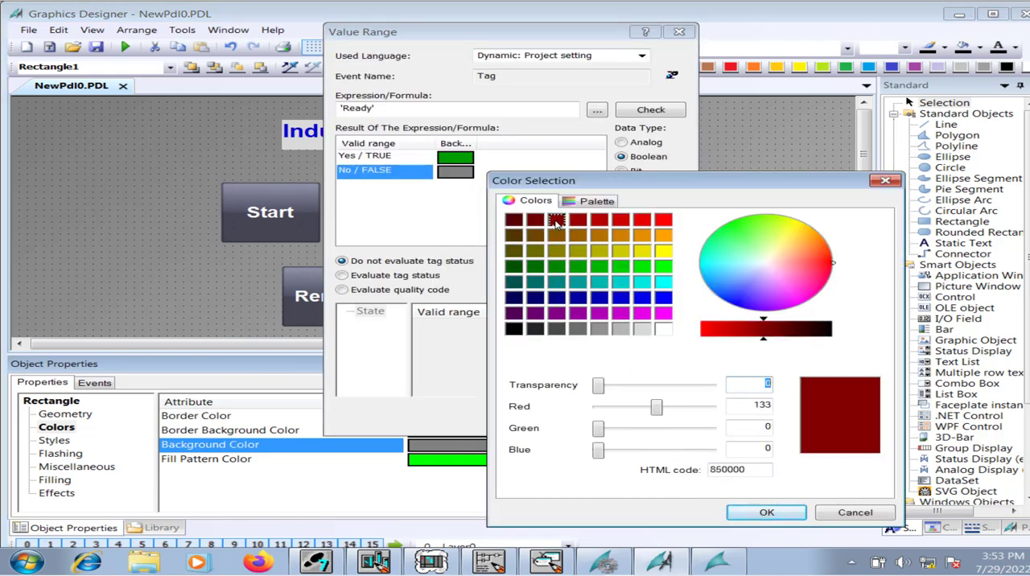
{"action": "left_click", "coordinate": [733, 515]}
{"action": "left_click", "coordinate": [584, 420]}
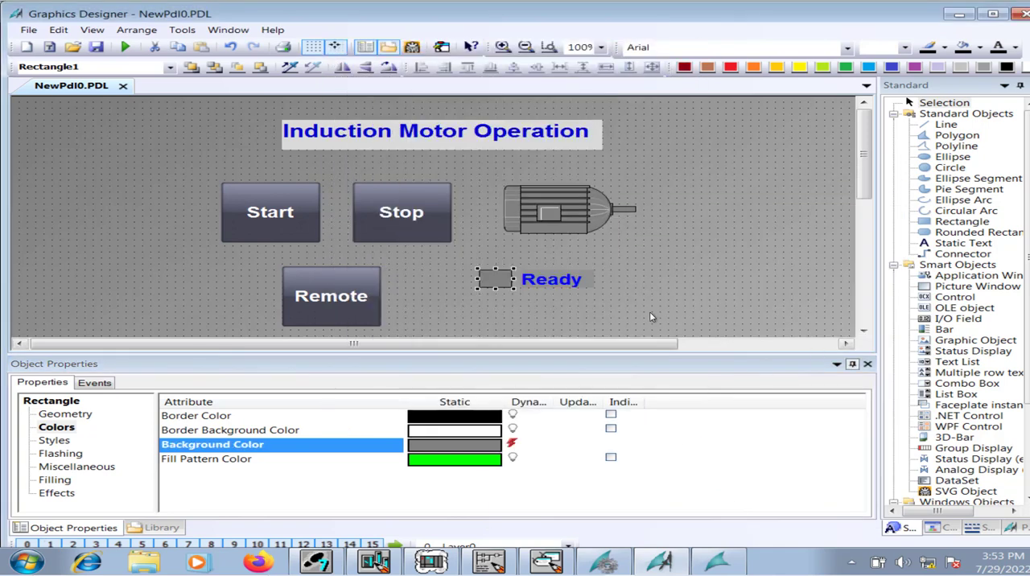
{"action": "left_click", "coordinate": [97, 49]}
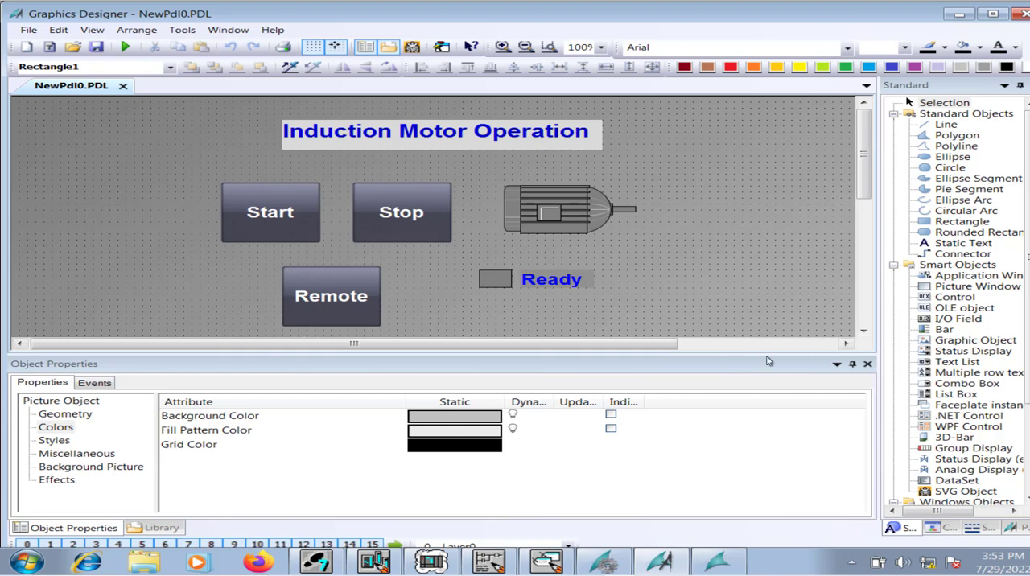
Enlarge the drawing area and nudge the Ready text slightly upward beside its rectangle.
{"action": "left_click_drag", "start_coordinate": [765, 355], "coordinate": [772, 520]}
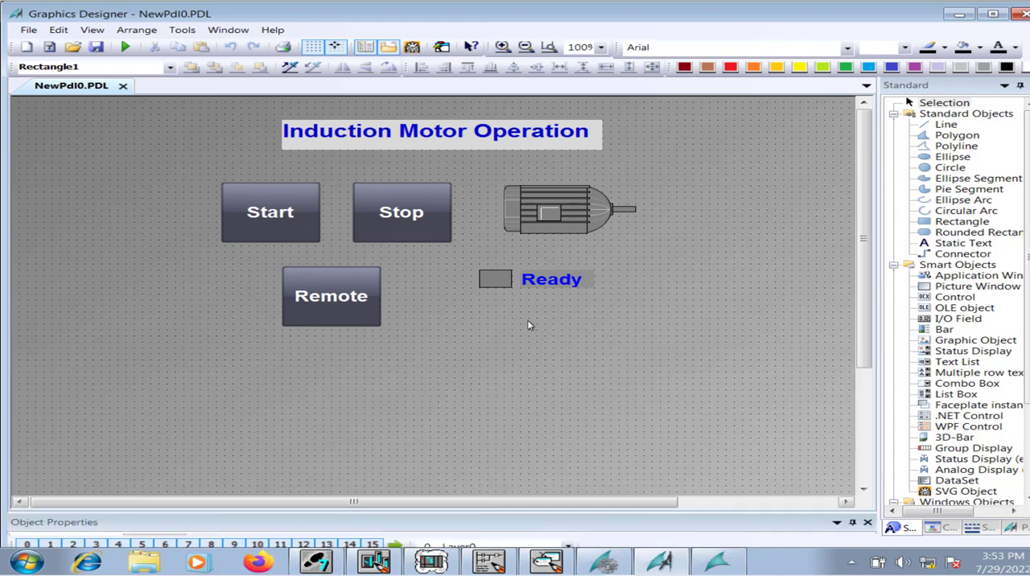
{"action": "left_click", "coordinate": [506, 280]}
{"action": "left_click", "coordinate": [544, 278]}
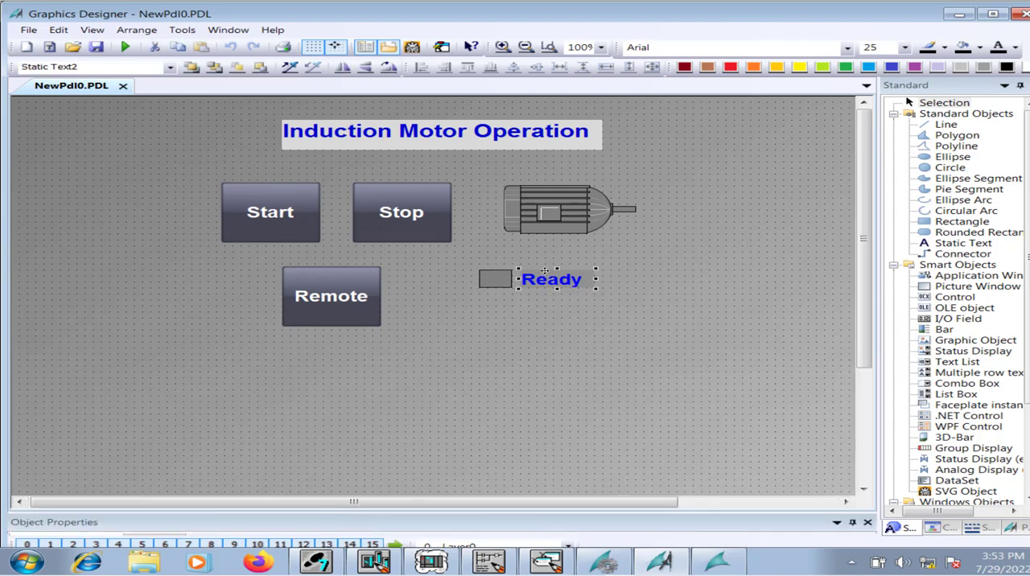
{"action": "key", "text": "Up"}
{"action": "key", "text": "Up"}
{"action": "key", "text": "Up"}
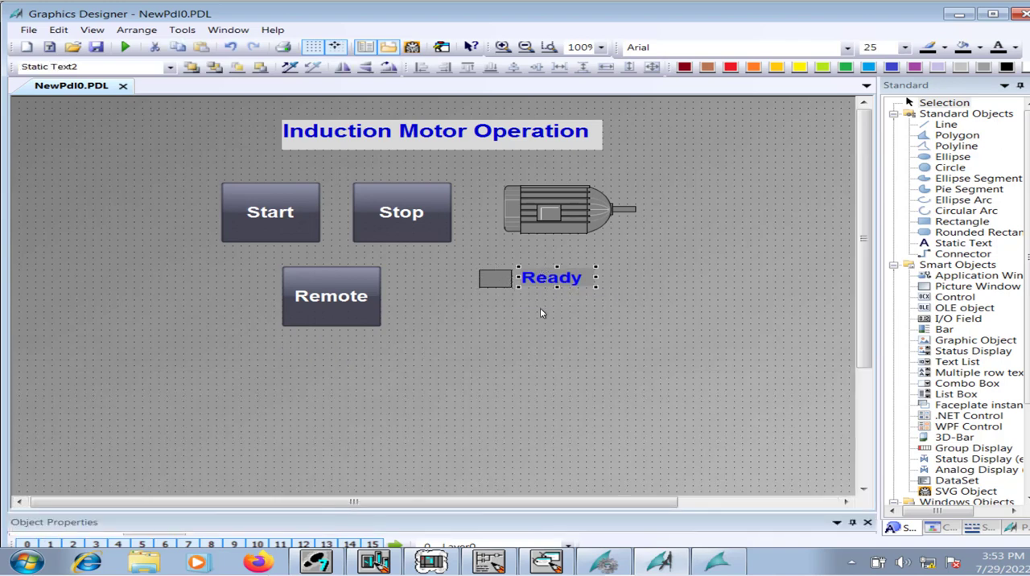
{"action": "left_click", "coordinate": [538, 306]}
Copy the rectangle with its Ready text and place two duplicates in a column below the original.
{"action": "left_click_drag", "start_coordinate": [468, 264], "coordinate": [629, 338]}
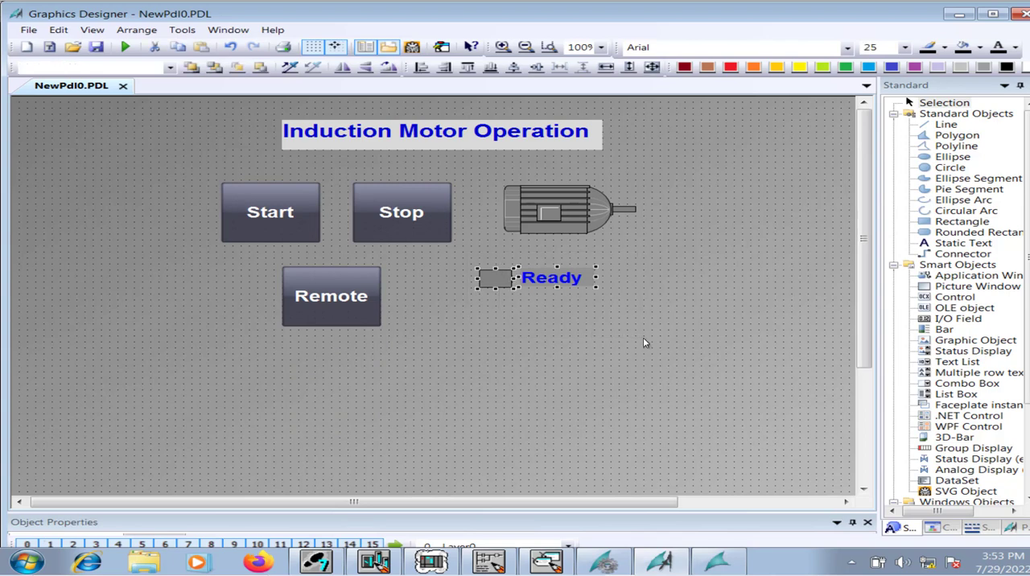
{"action": "key", "text": "ctrl+c"}
{"action": "key", "text": "ctrl+v"}
{"action": "left_click_drag", "start_coordinate": [506, 296], "coordinate": [497, 335]}
{"action": "key", "text": "ctrl+v"}
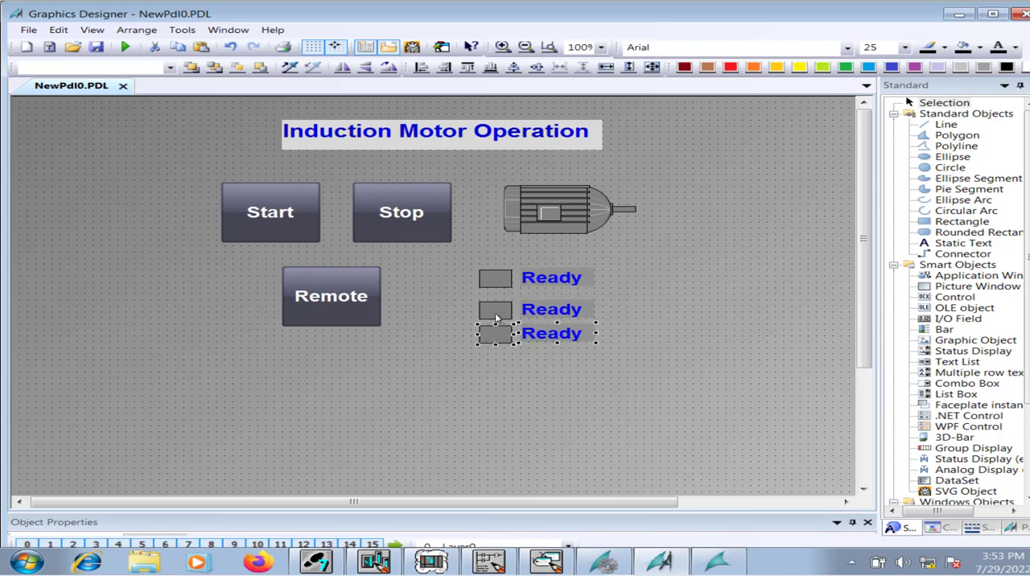
Paste two more duplicates of the rectangle and Ready text and align them at the end of the column.
{"action": "left_click", "coordinate": [495, 314]}
{"action": "left_click", "coordinate": [495, 335]}
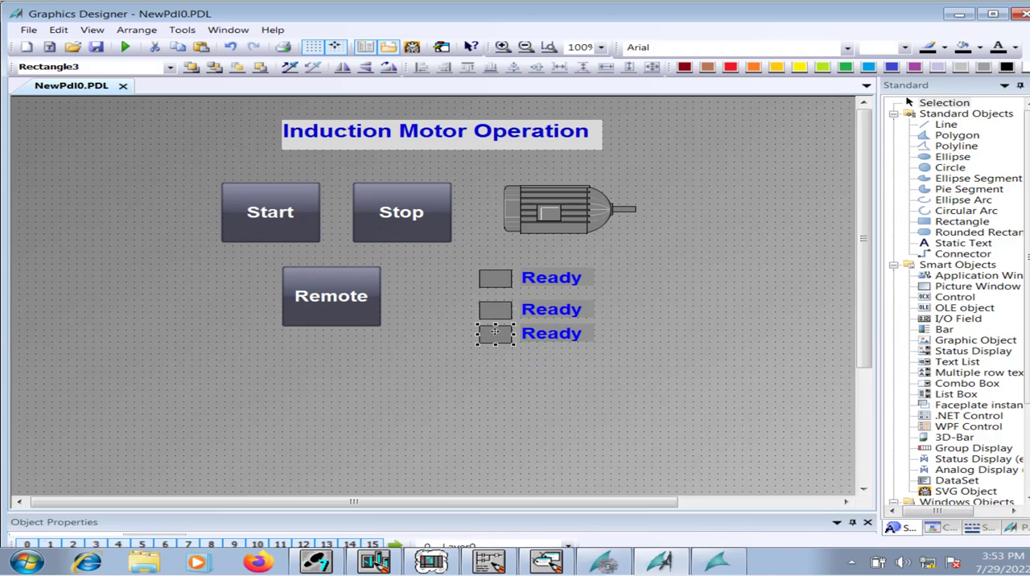
{"action": "left_click", "coordinate": [471, 359]}
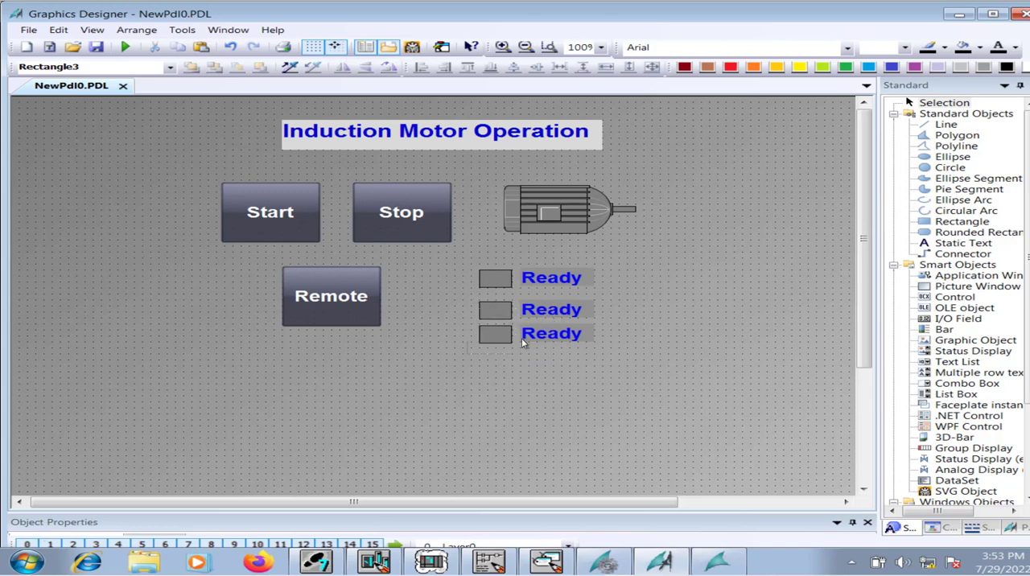
{"action": "left_click_drag", "start_coordinate": [590, 335], "coordinate": [612, 318]}
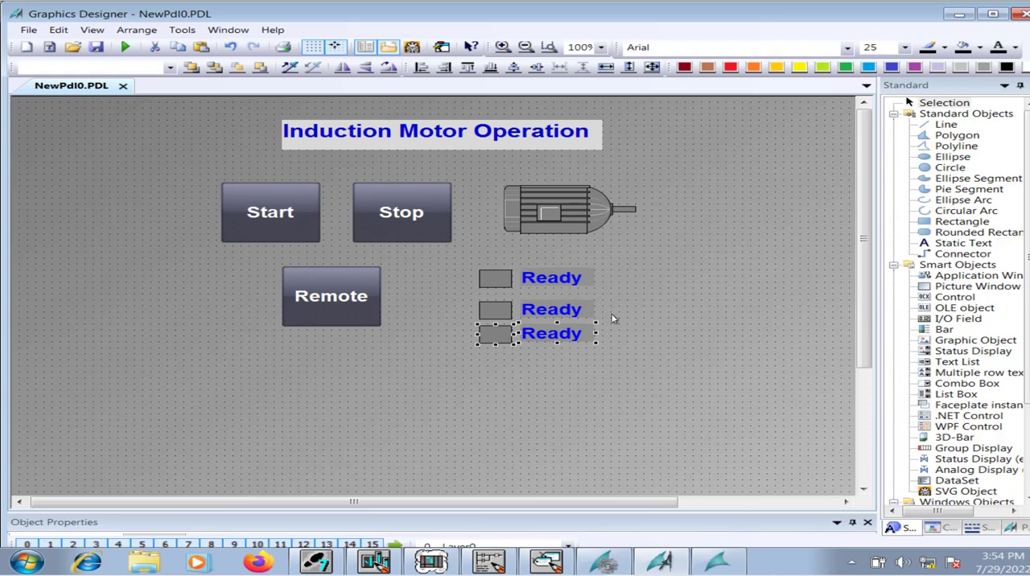
{"action": "left_click_drag", "start_coordinate": [508, 340], "coordinate": [496, 361]}
{"action": "key", "text": "ctrl+v"}
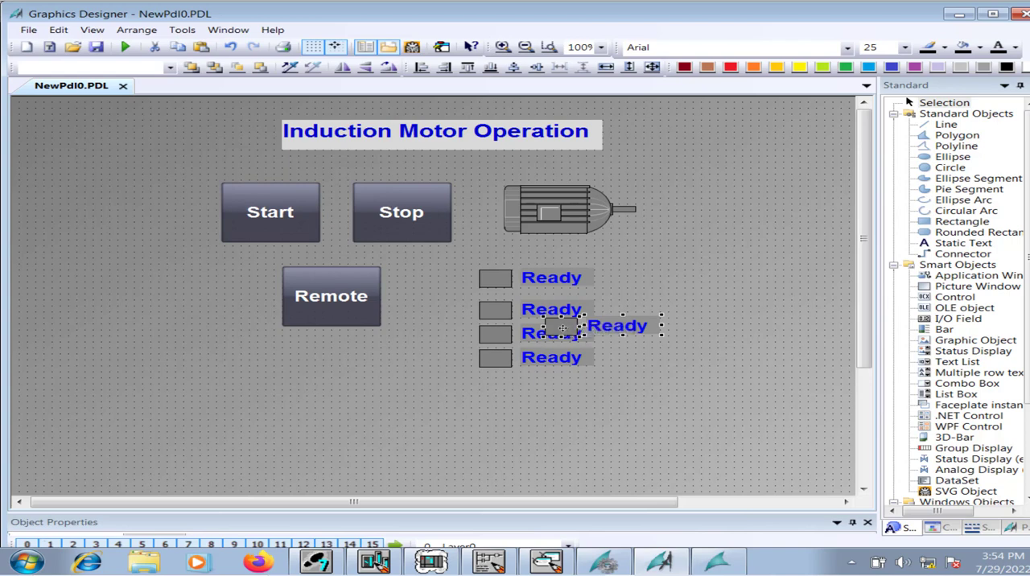
{"action": "left_click_drag", "start_coordinate": [564, 325], "coordinate": [495, 378]}
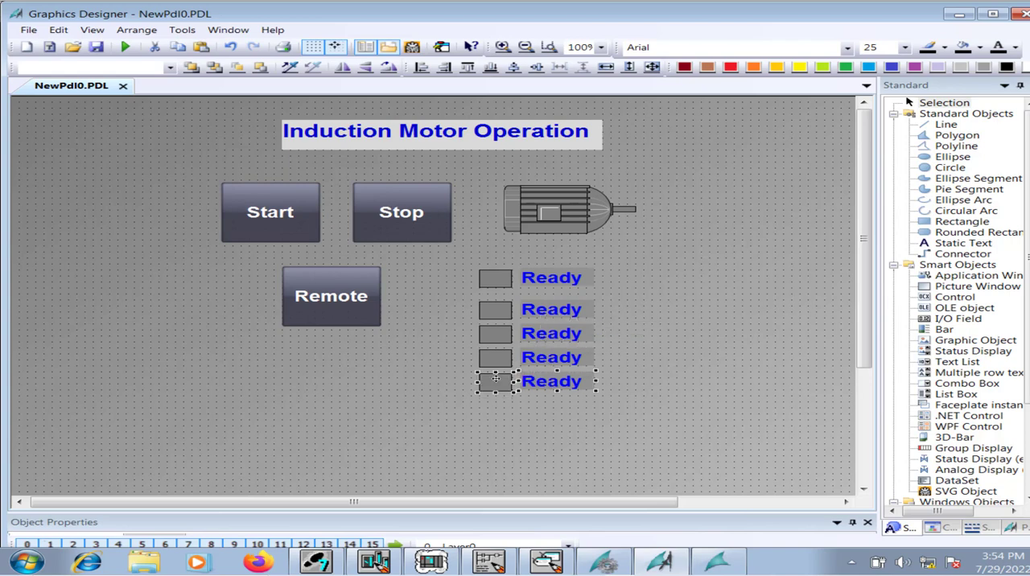
Select the four duplicated indicator rows and nudge them up together to close the gap below the original row.
{"action": "left_click", "coordinate": [456, 256]}
{"action": "left_click_drag", "start_coordinate": [463, 294], "coordinate": [652, 442]}
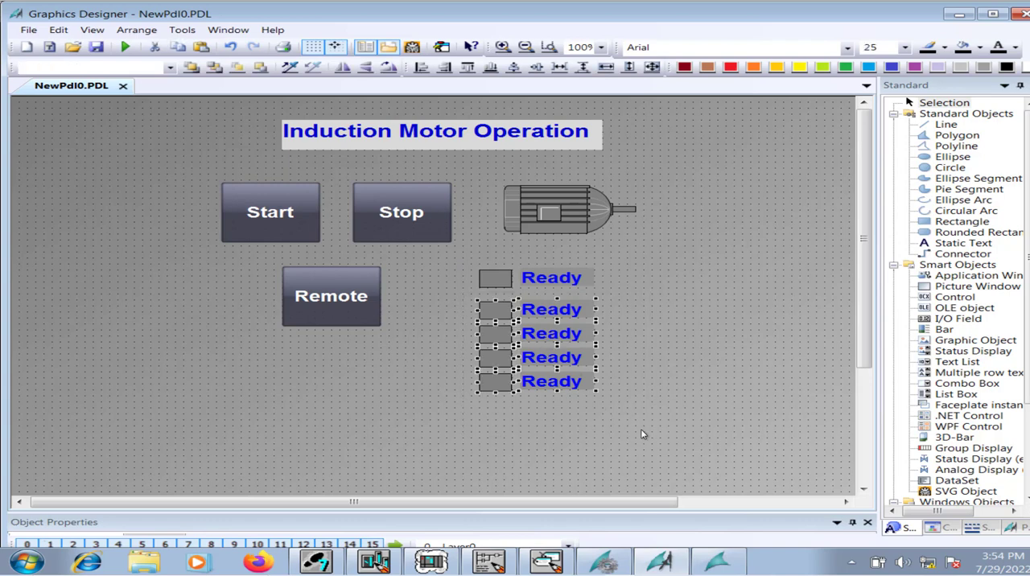
{"action": "key", "text": "Up"}
{"action": "key", "text": "Up"}
{"action": "key", "text": "Up"}
{"action": "key", "text": "Up"}
{"action": "key", "text": "Up"}
{"action": "key", "text": "Up"}
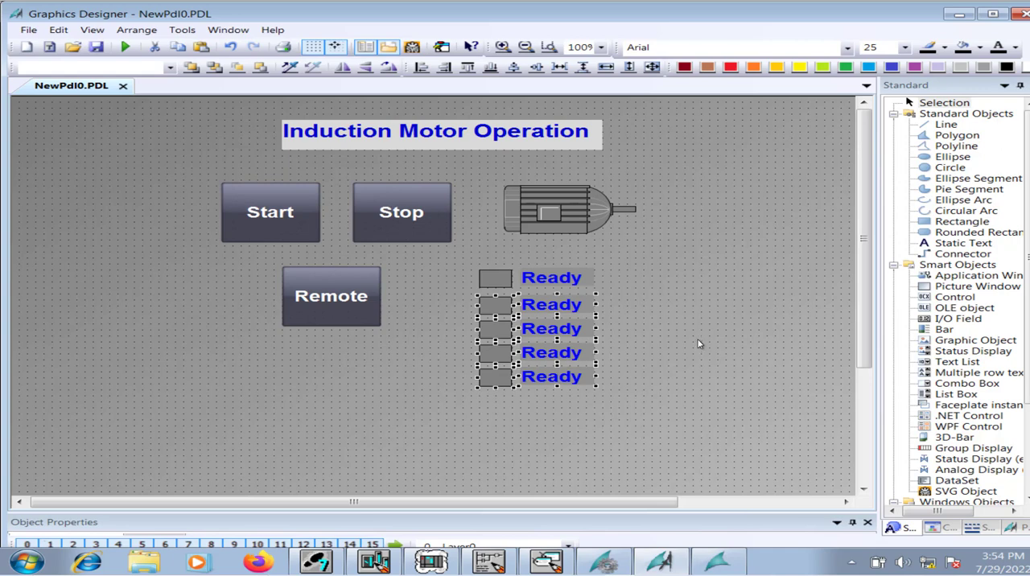
{"action": "key", "text": "Up"}
{"action": "key", "text": "Up"}
{"action": "key", "text": "Up"}
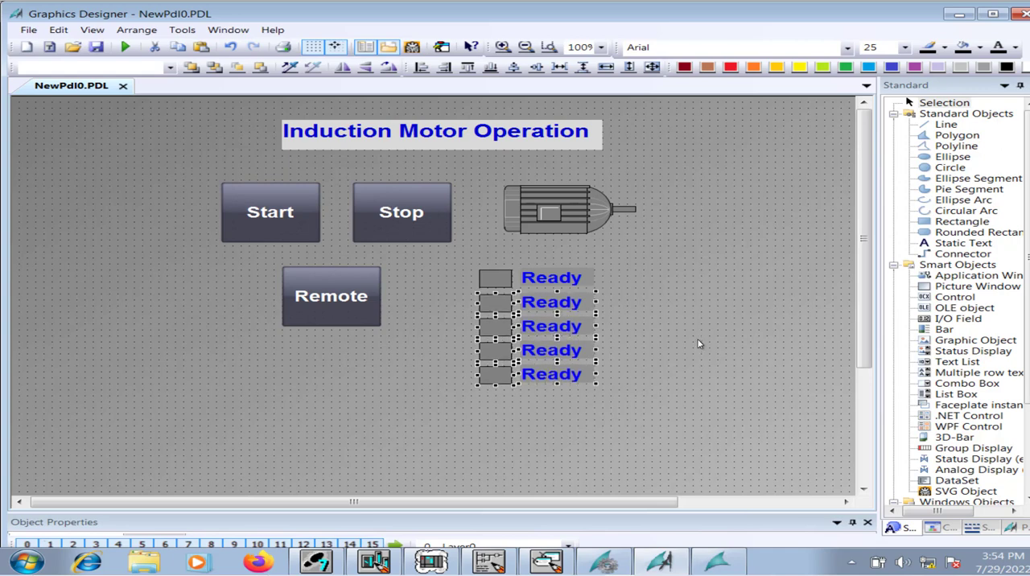
Change the second indicator row's text to "Run".
{"action": "left_click", "coordinate": [688, 315]}
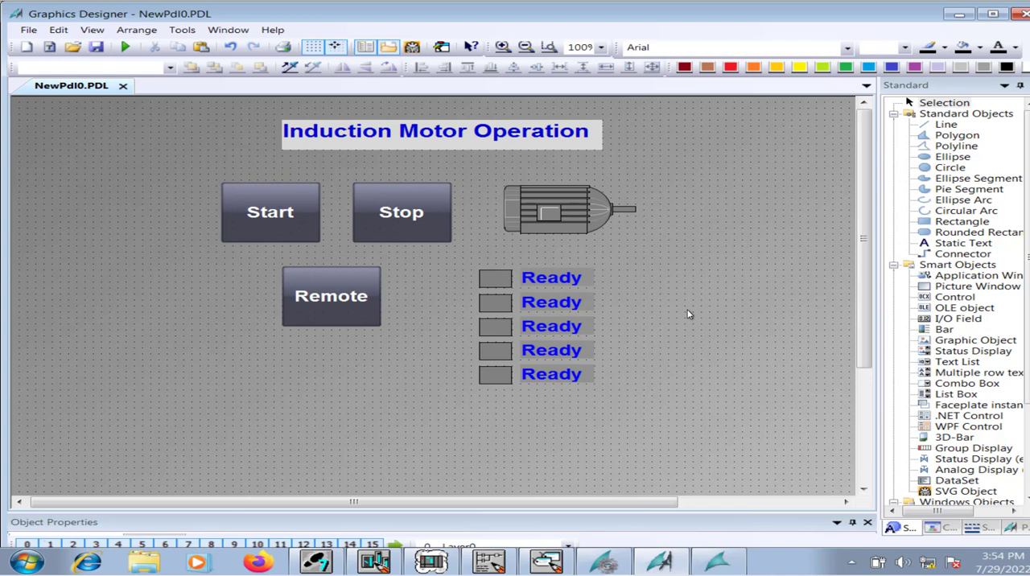
{"action": "double_click", "coordinate": [565, 304]}
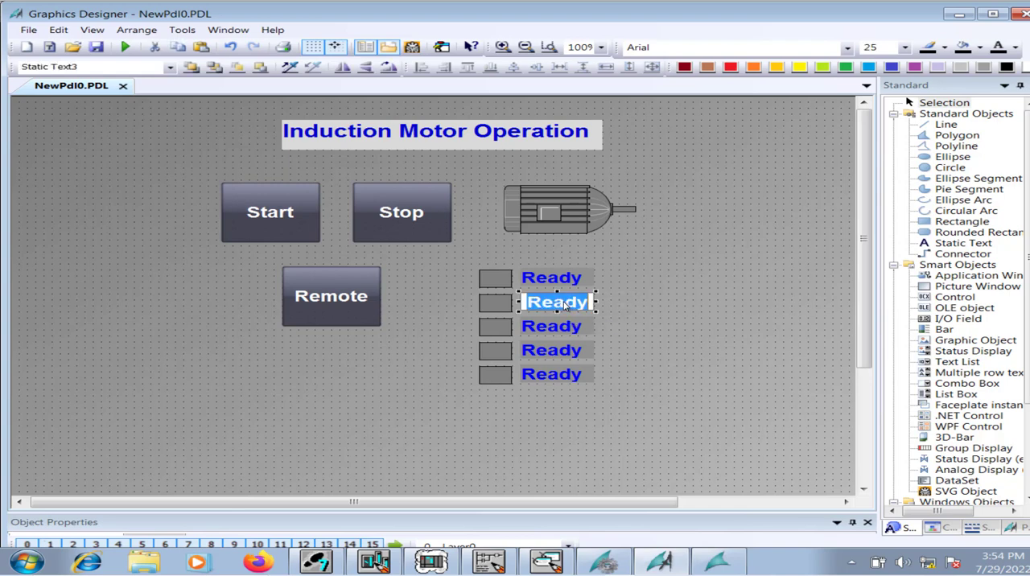
{"action": "type", "text": "Run"}
{"action": "key", "text": "Return"}
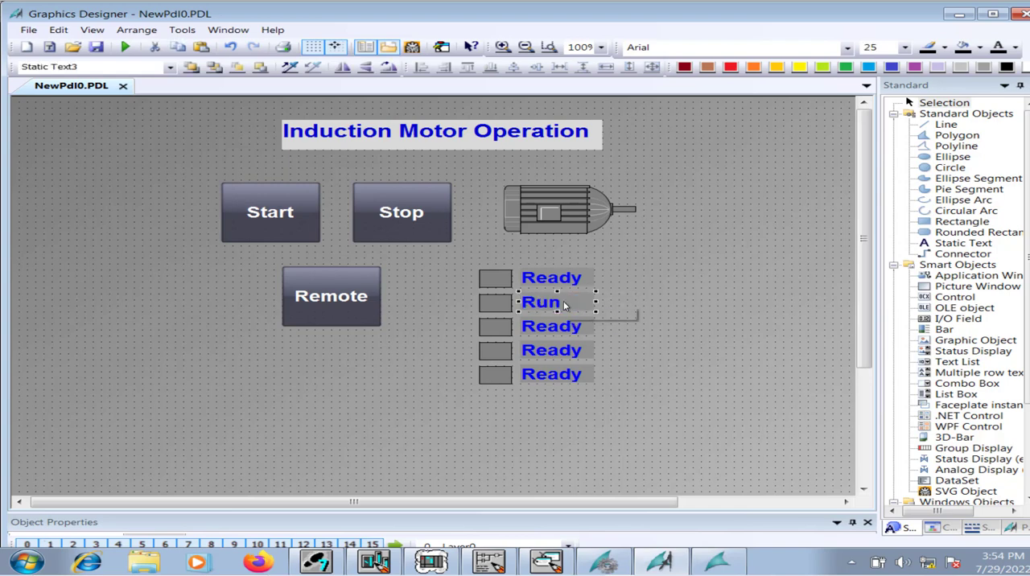
Change the third indicator row's text to "Overload" and widen its text box to fit the whole word.
{"action": "double_click", "coordinate": [580, 327]}
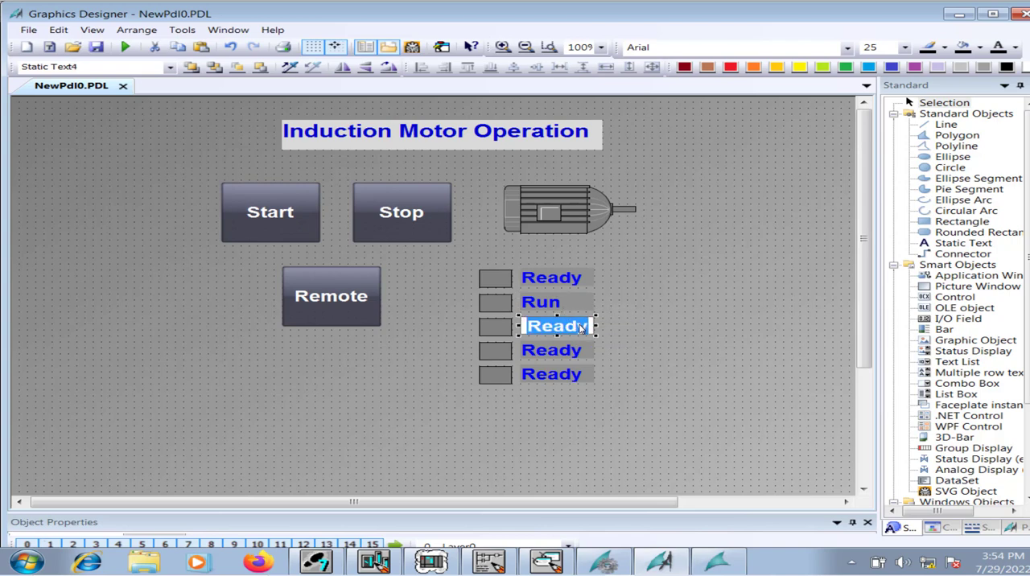
{"action": "type", "text": "Overload"}
{"action": "key", "text": "Return"}
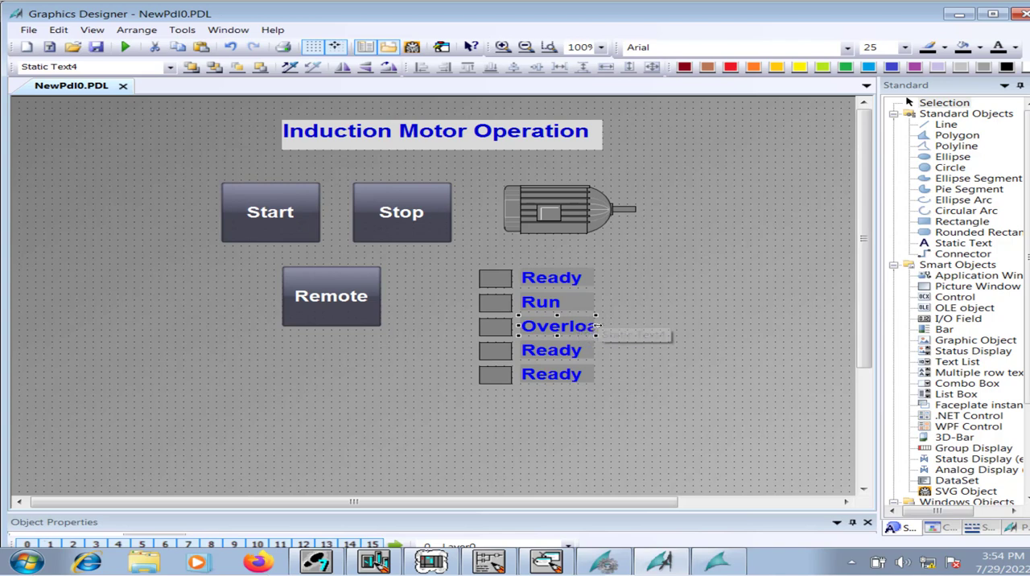
{"action": "left_click_drag", "start_coordinate": [597, 327], "coordinate": [618, 325]}
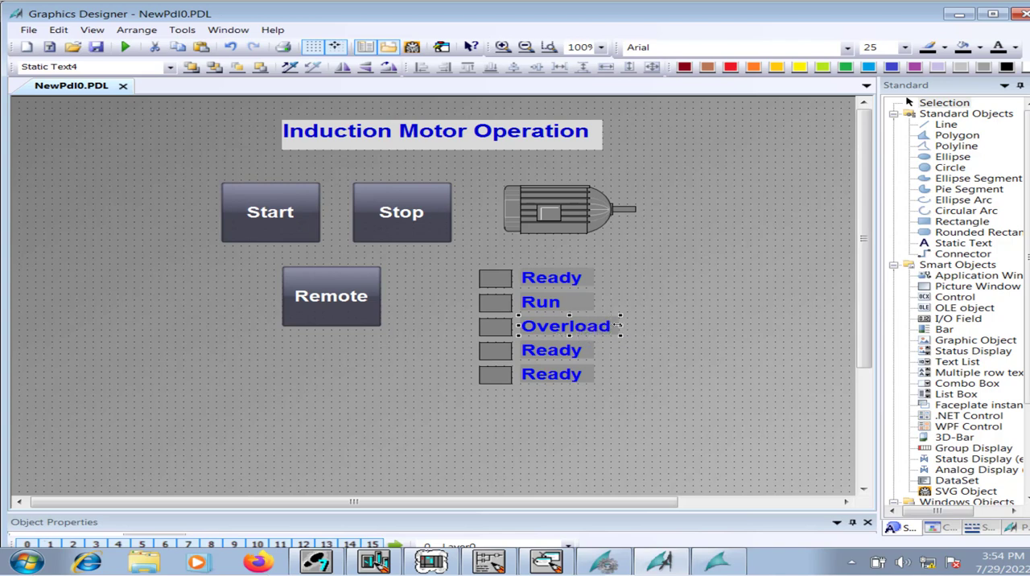
Change the fourth indicator row's text to "Local Start" and widen its text box to fit.
{"action": "double_click", "coordinate": [581, 353]}
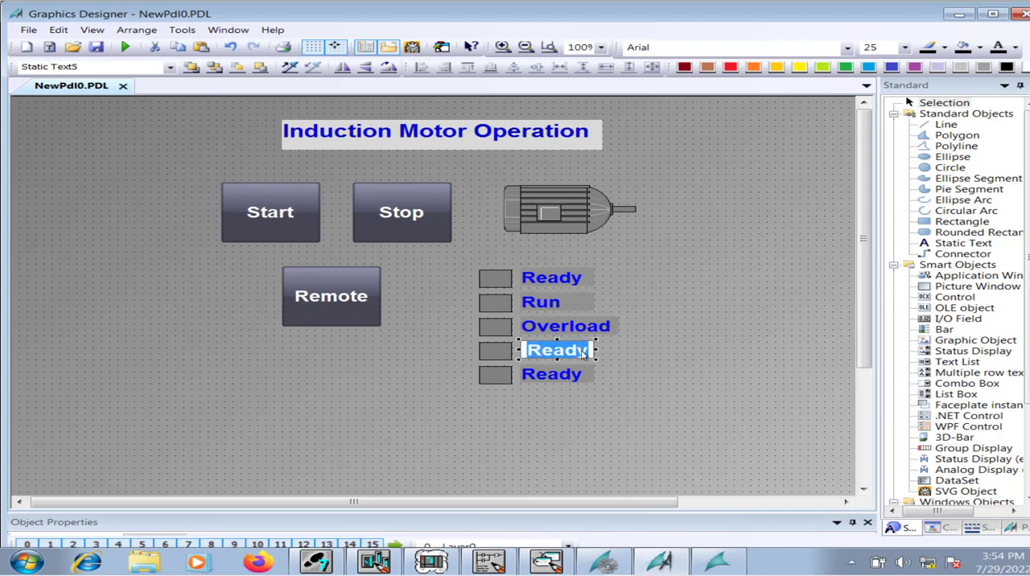
{"action": "type", "text": "Local"}
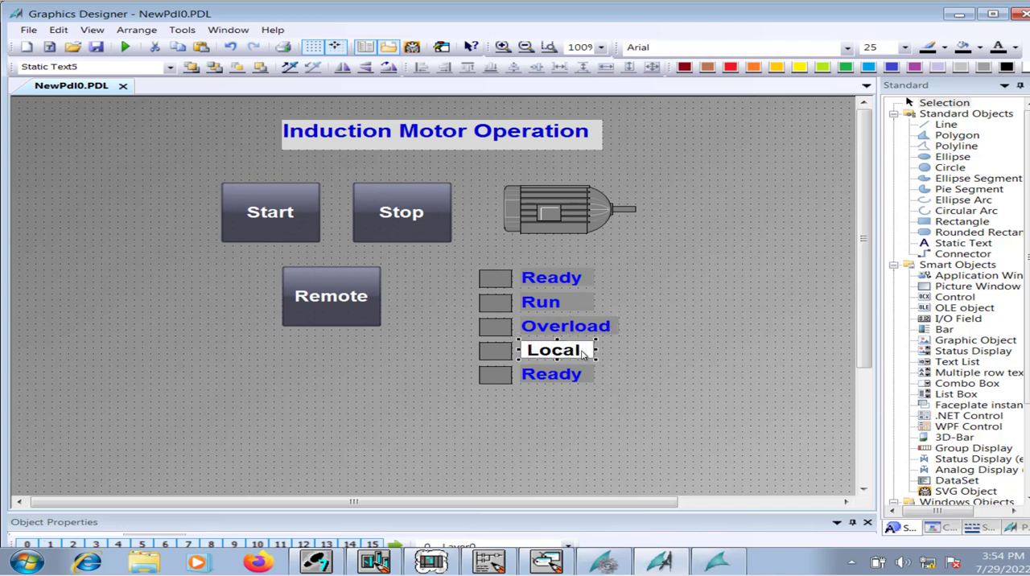
{"action": "type", "text": " Sto"}
{"action": "key", "text": "BackSpace"}
{"action": "type", "text": "art"}
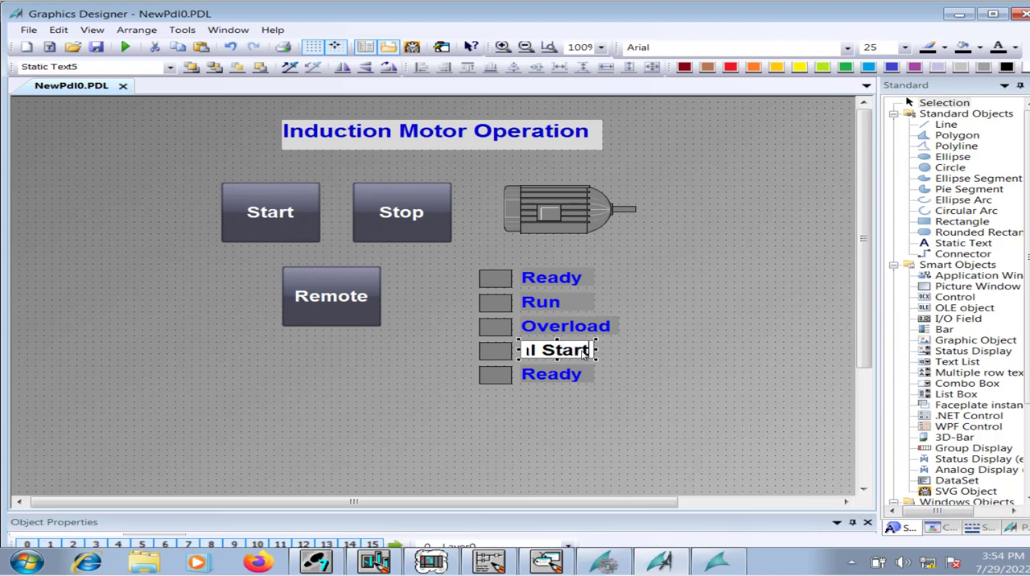
{"action": "key", "text": "Return"}
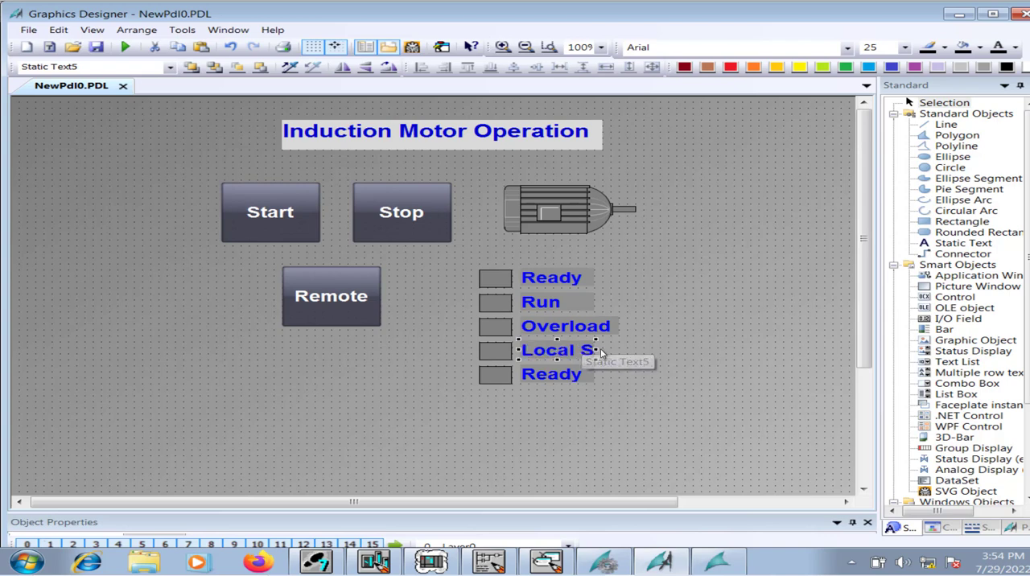
{"action": "left_click_drag", "start_coordinate": [595, 344], "coordinate": [631, 348]}
Change the fifth indicator row's text to "Local Stop" and widen its text box to fit.
{"action": "left_click", "coordinate": [578, 377]}
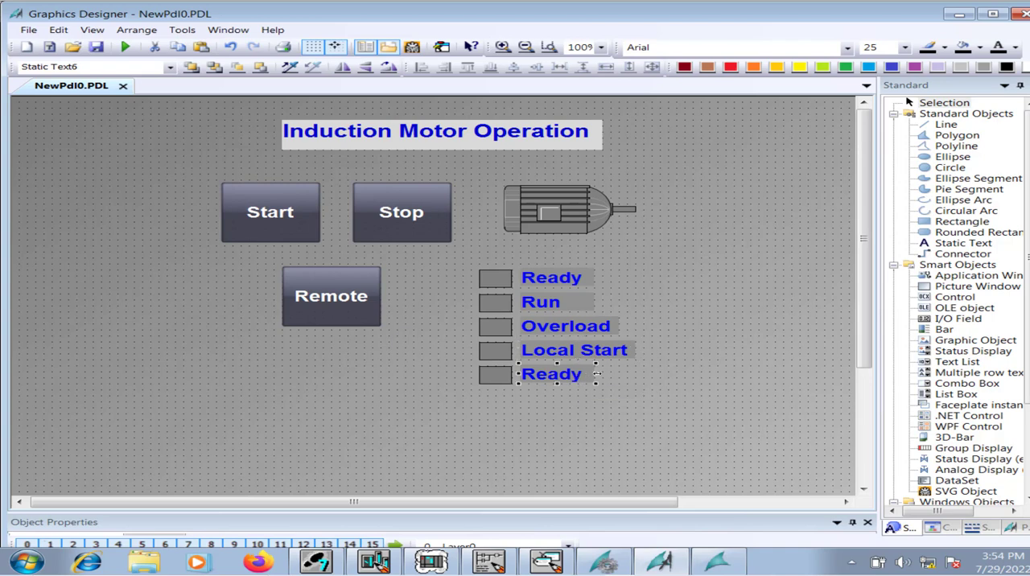
{"action": "double_click", "coordinate": [593, 373]}
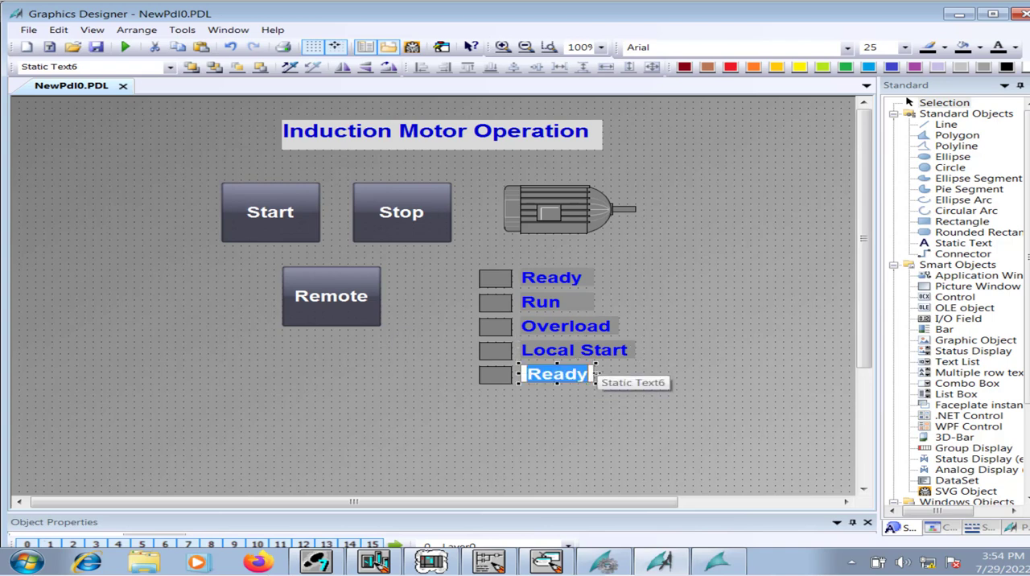
{"action": "type", "text": "Local stop"}
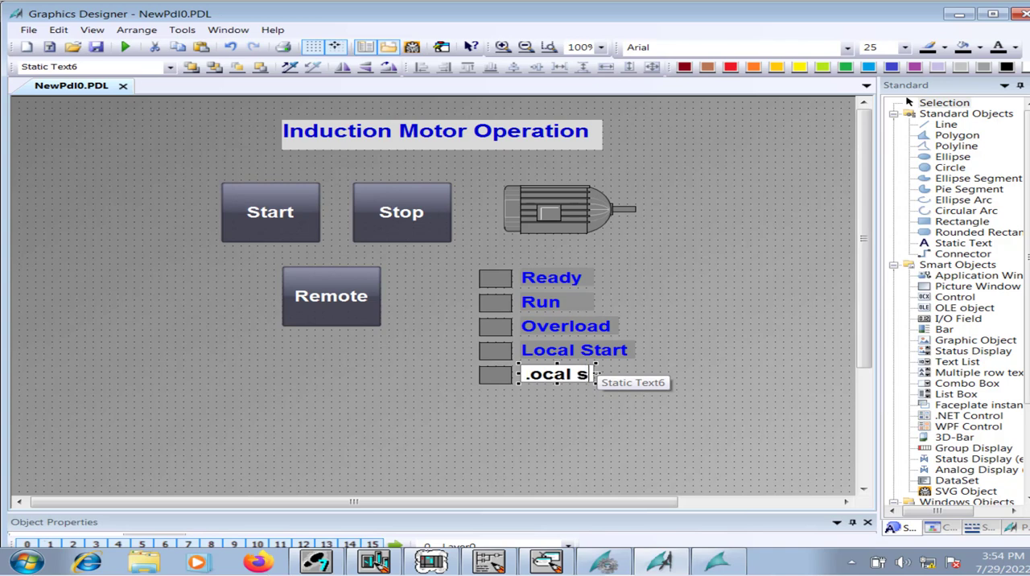
{"action": "key", "text": "BackSpace"}
{"action": "key", "text": "BackSpace"}
{"action": "key", "text": "BackSpace"}
{"action": "key", "text": "BackSpace"}
{"action": "type", "text": "Stop"}
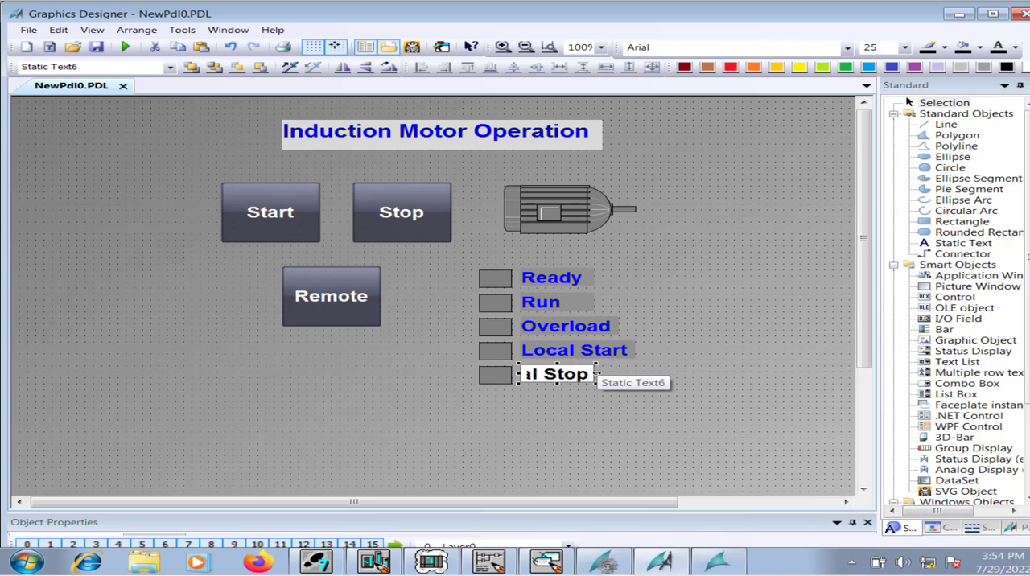
{"action": "key", "text": "Return"}
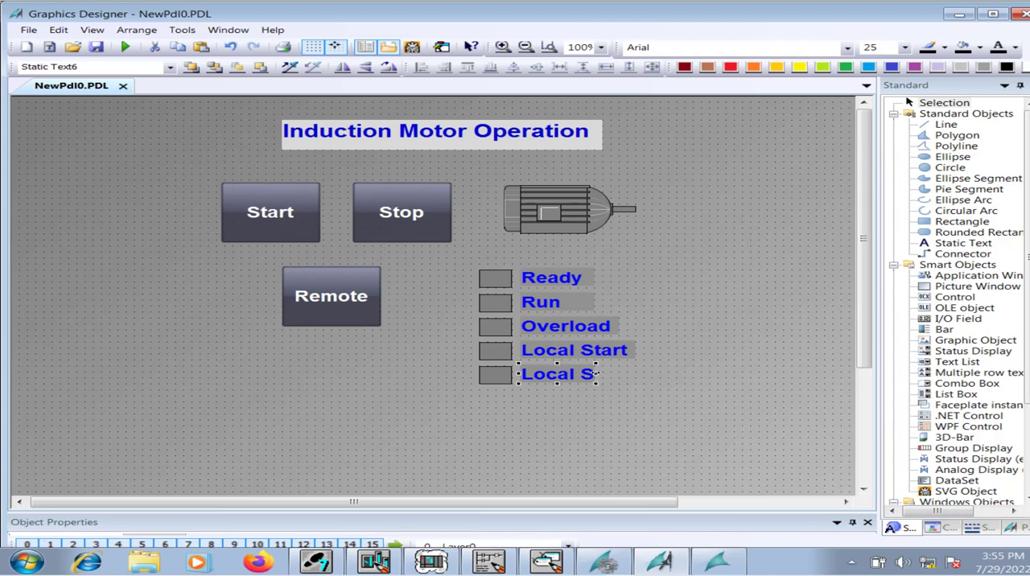
{"action": "left_click_drag", "start_coordinate": [596, 375], "coordinate": [637, 374]}
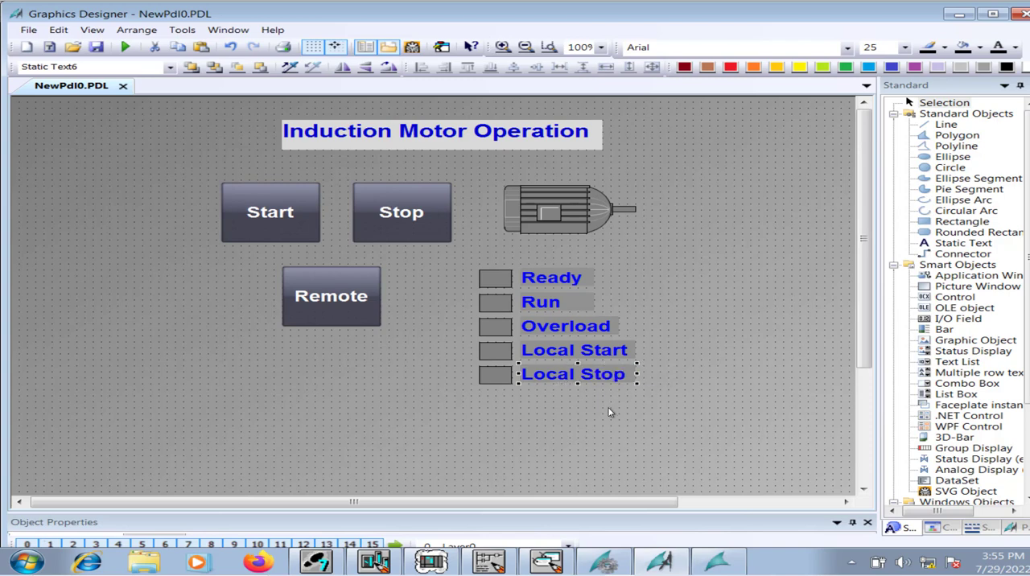
Duplicate the Local Stop row's rectangle and text directly below it and relabel the copy "Remote".
{"action": "left_click", "coordinate": [500, 410]}
{"action": "left_click_drag", "start_coordinate": [471, 391], "coordinate": [663, 354]}
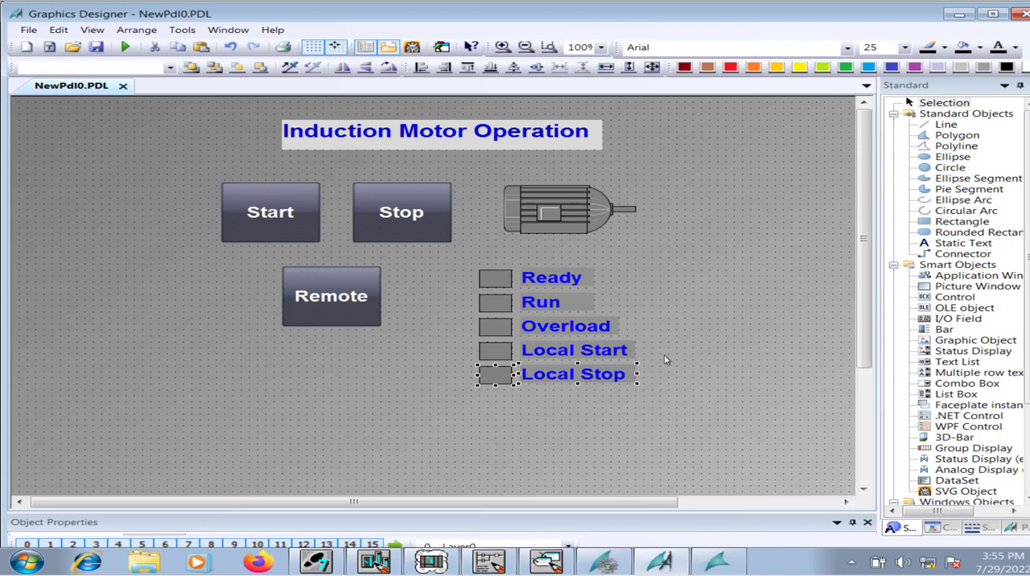
{"action": "key", "text": "ctrl+c"}
{"action": "key", "text": "ctrl+v"}
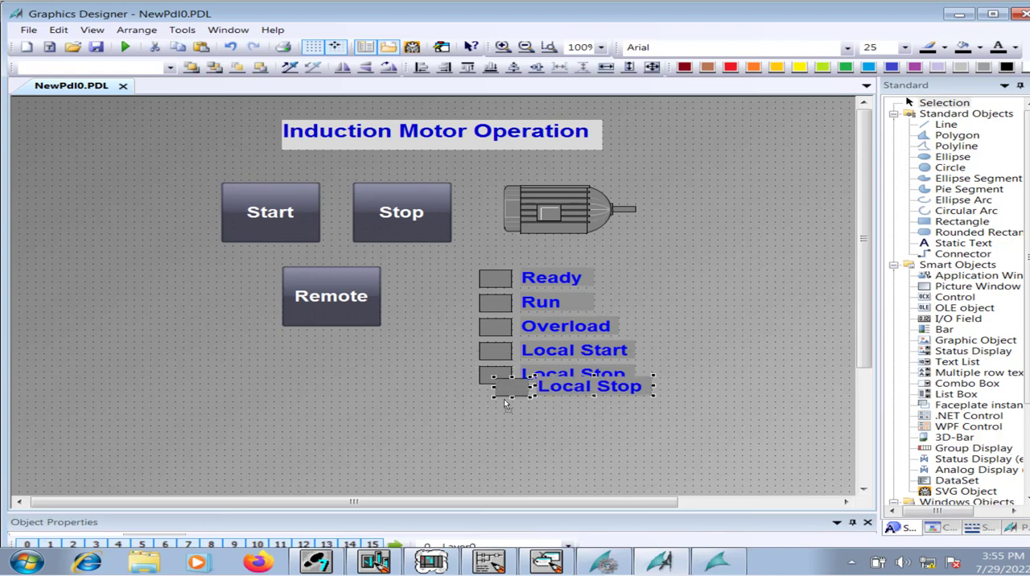
{"action": "left_click_drag", "start_coordinate": [521, 396], "coordinate": [504, 409]}
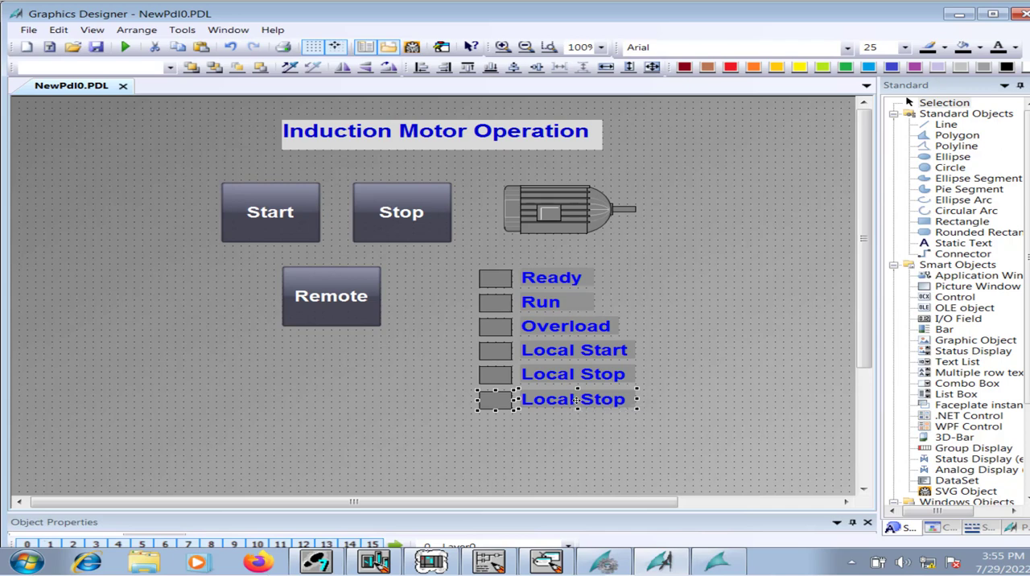
{"action": "double_click", "coordinate": [577, 403]}
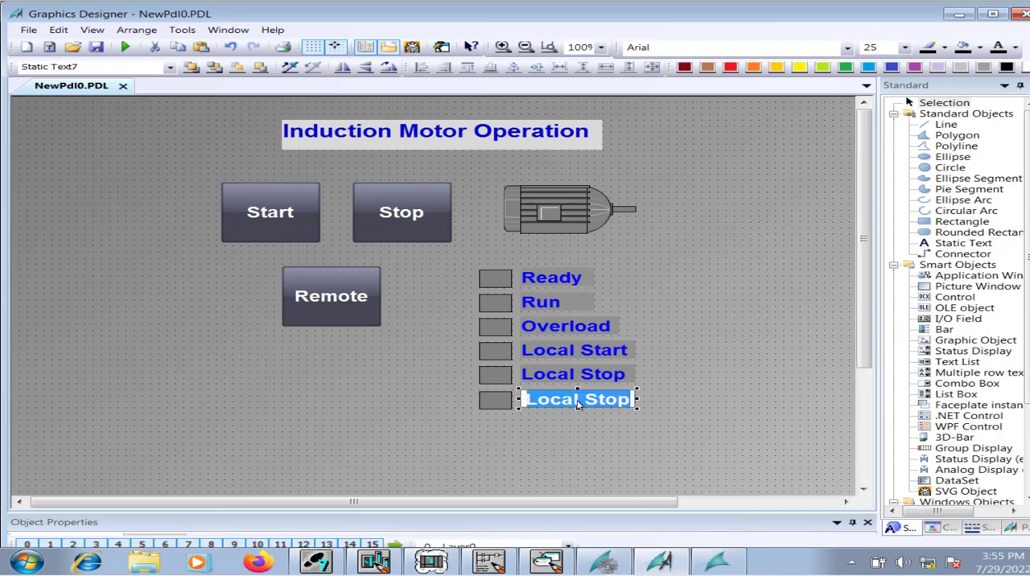
{"action": "type", "text": "Remote"}
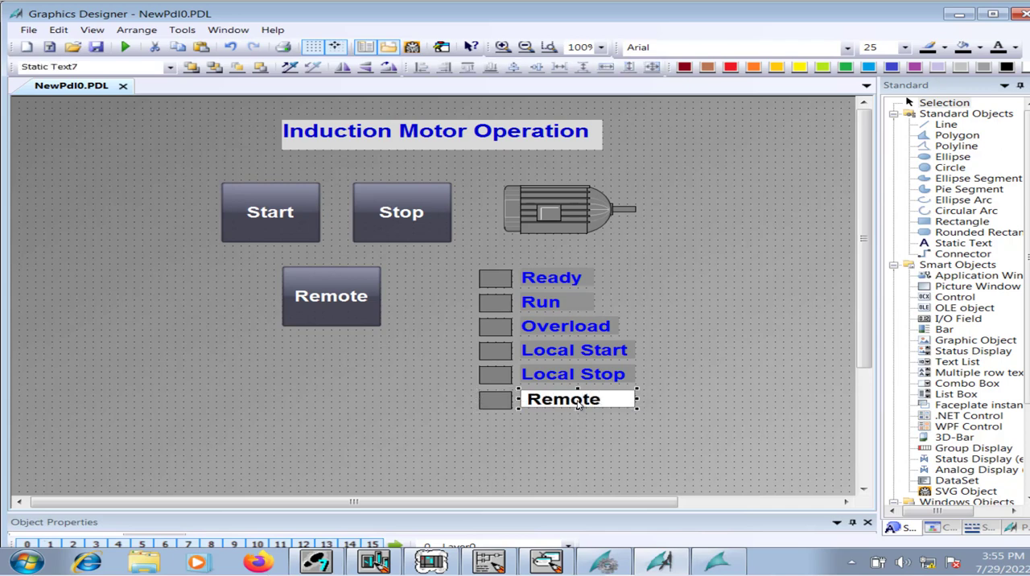
{"action": "left_click", "coordinate": [514, 431]}
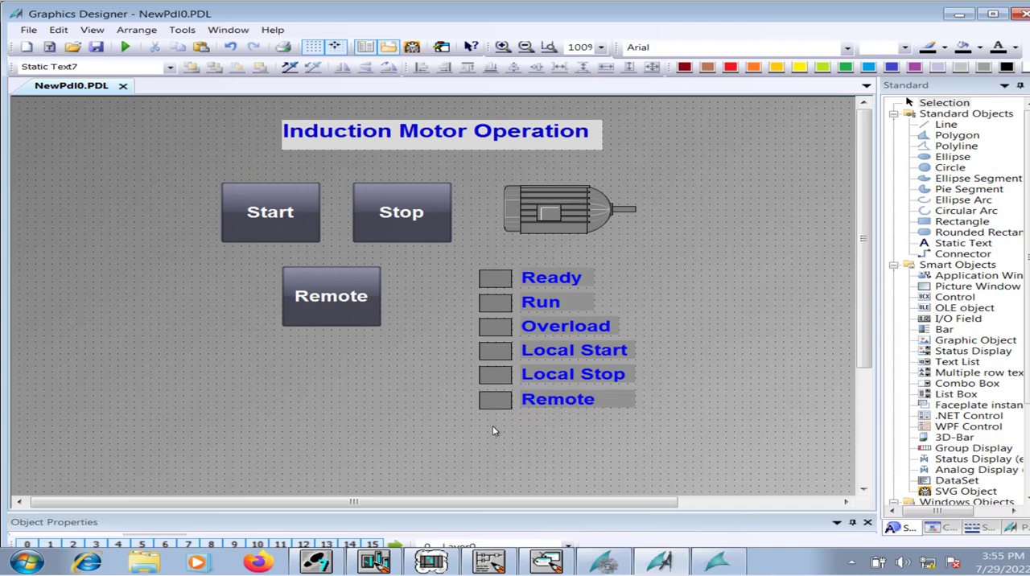
Duplicate the Remote indicator row's rectangle and text directly below it and relabel the copy "Command".
{"action": "left_click_drag", "start_coordinate": [470, 432], "coordinate": [659, 387]}
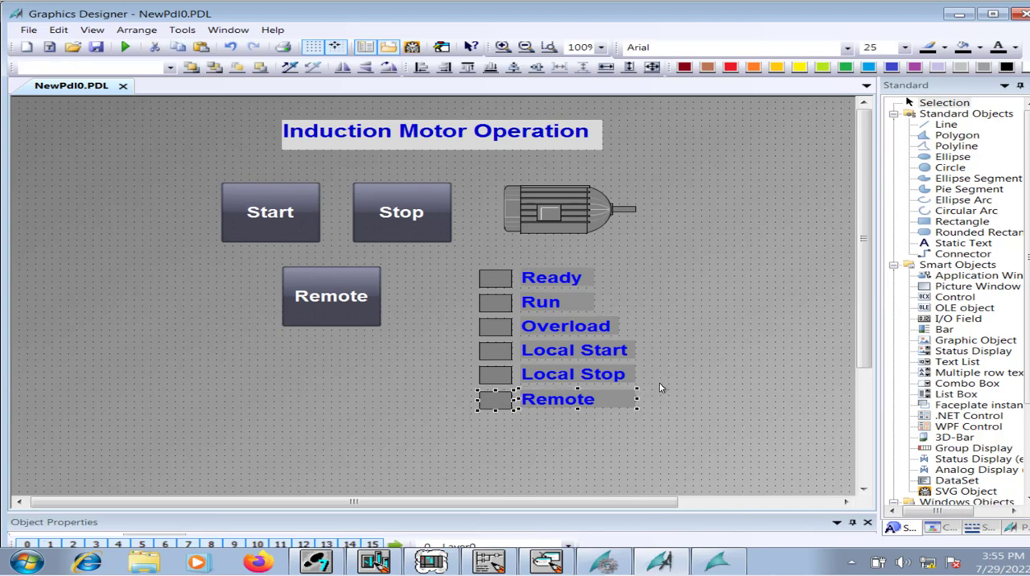
{"action": "key", "text": "ctrl+v"}
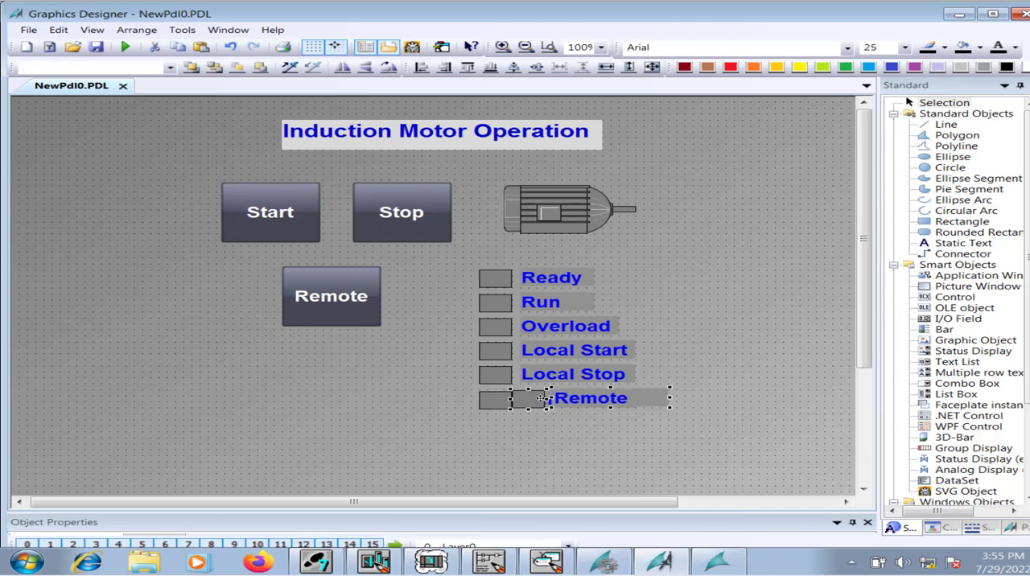
{"action": "left_click_drag", "start_coordinate": [526, 401], "coordinate": [500, 429]}
{"action": "left_click_drag", "start_coordinate": [497, 435], "coordinate": [498, 435]}
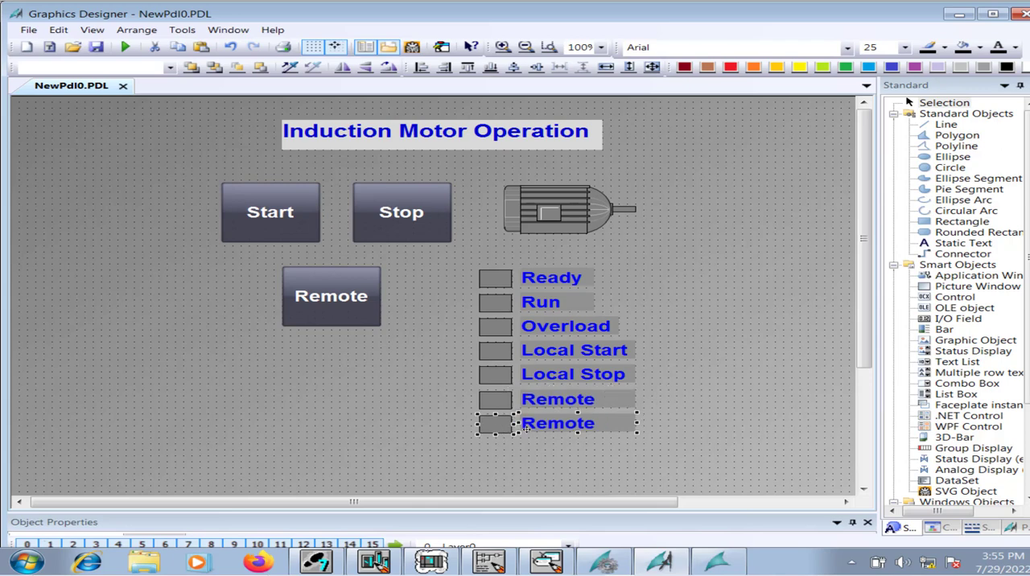
{"action": "double_click", "coordinate": [565, 431]}
{"action": "type", "text": "C"}
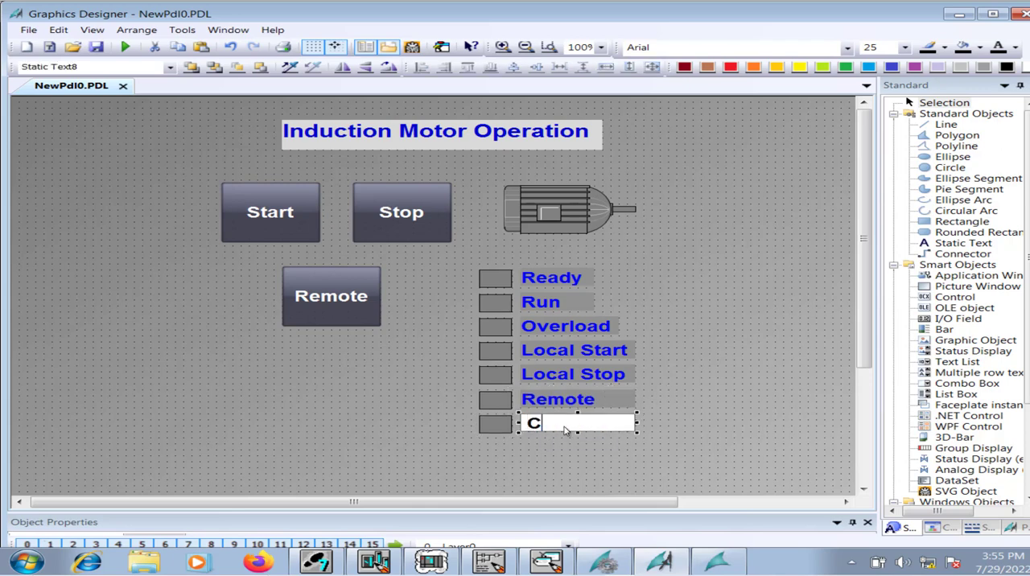
{"action": "type", "text": "ommand"}
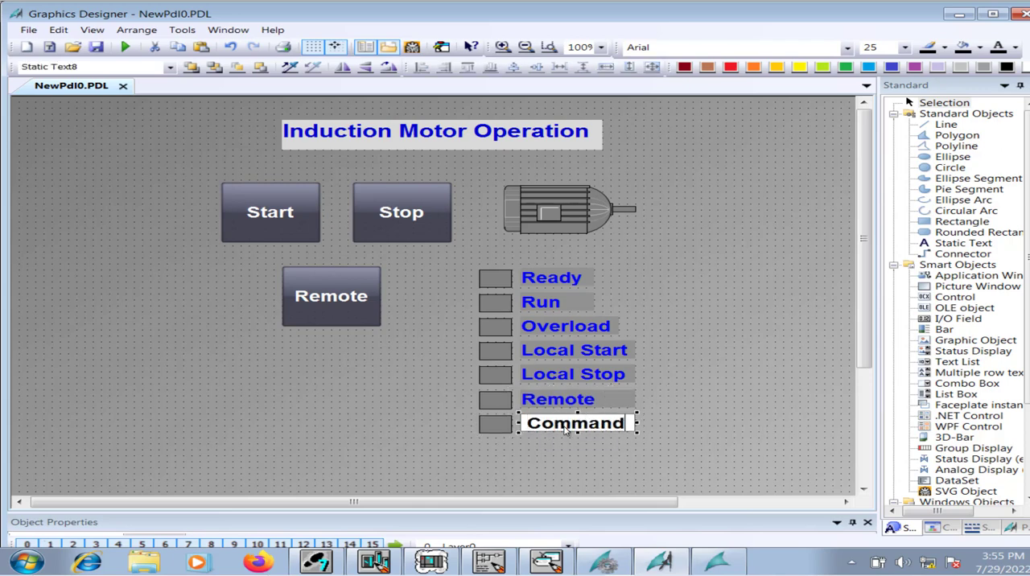
{"action": "key", "text": "Return"}
{"action": "left_click", "coordinate": [699, 335]}
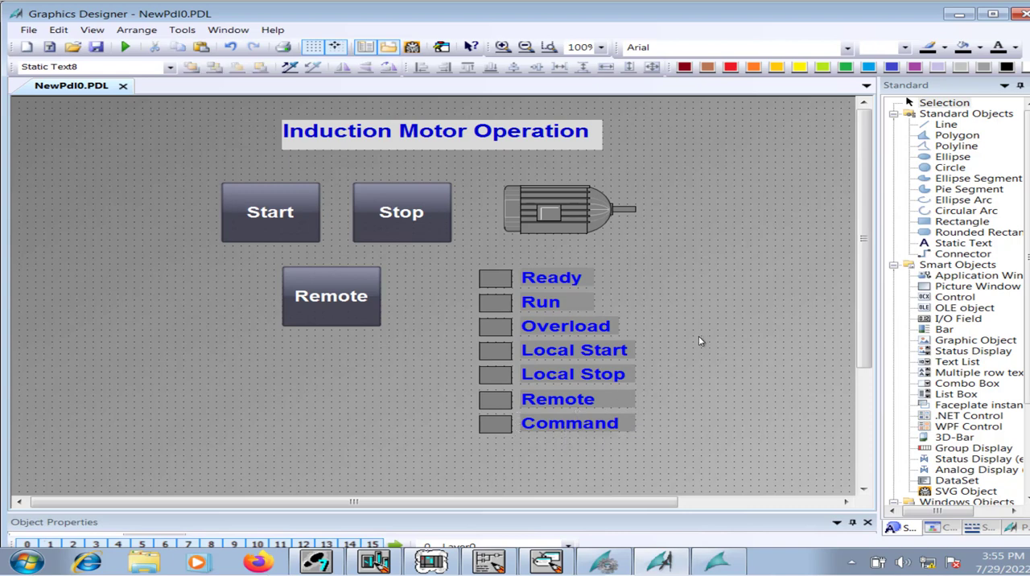
Insert the Run tag into the dynamic Background Color expression of the rectangle beside the Run text.
{"action": "left_click", "coordinate": [499, 307]}
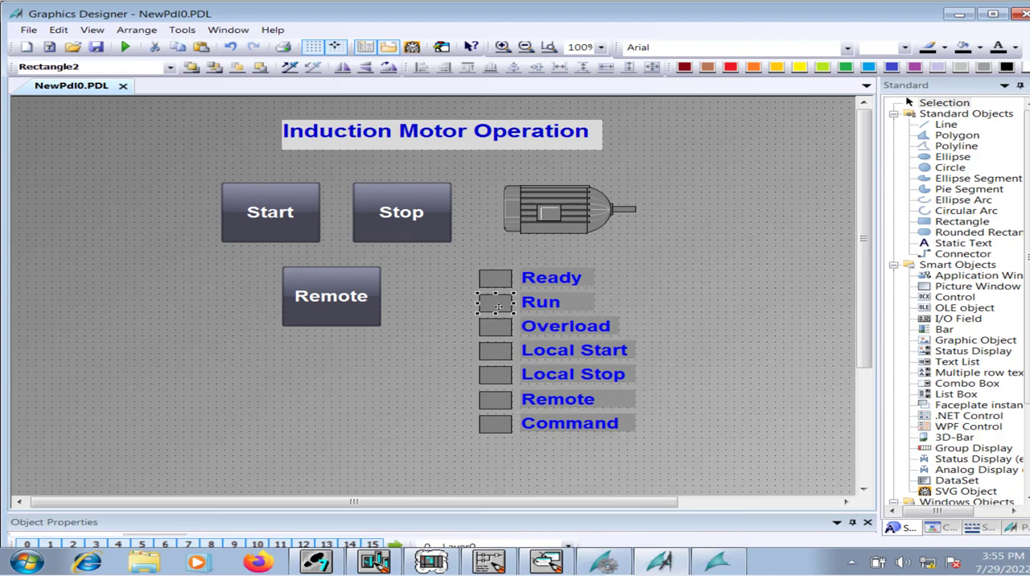
{"action": "right_click", "coordinate": [497, 308]}
{"action": "left_click", "coordinate": [436, 509]}
{"action": "left_click_drag", "start_coordinate": [443, 513], "coordinate": [490, 390]}
{"action": "double_click", "coordinate": [522, 478]}
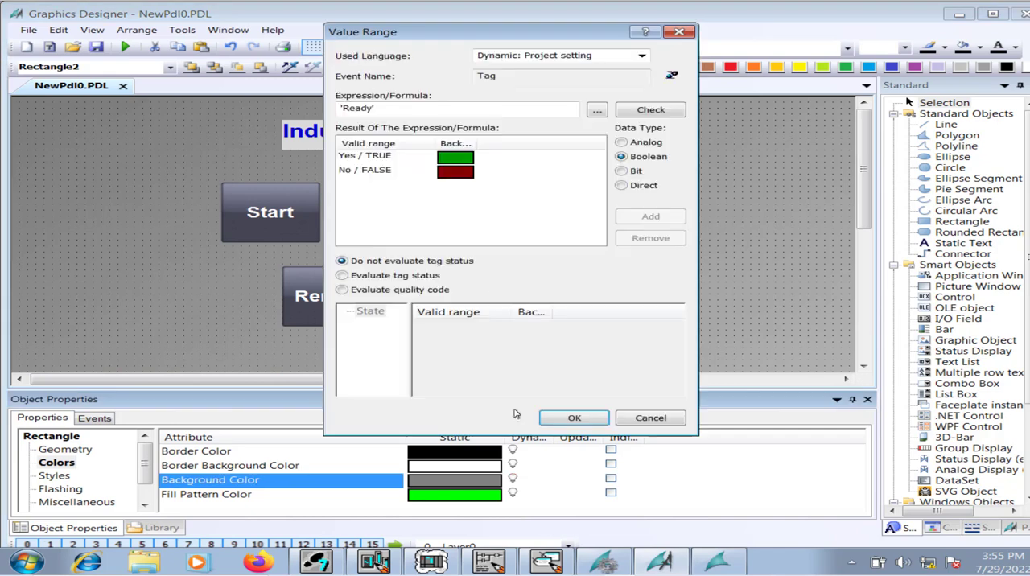
{"action": "left_click", "coordinate": [599, 111]}
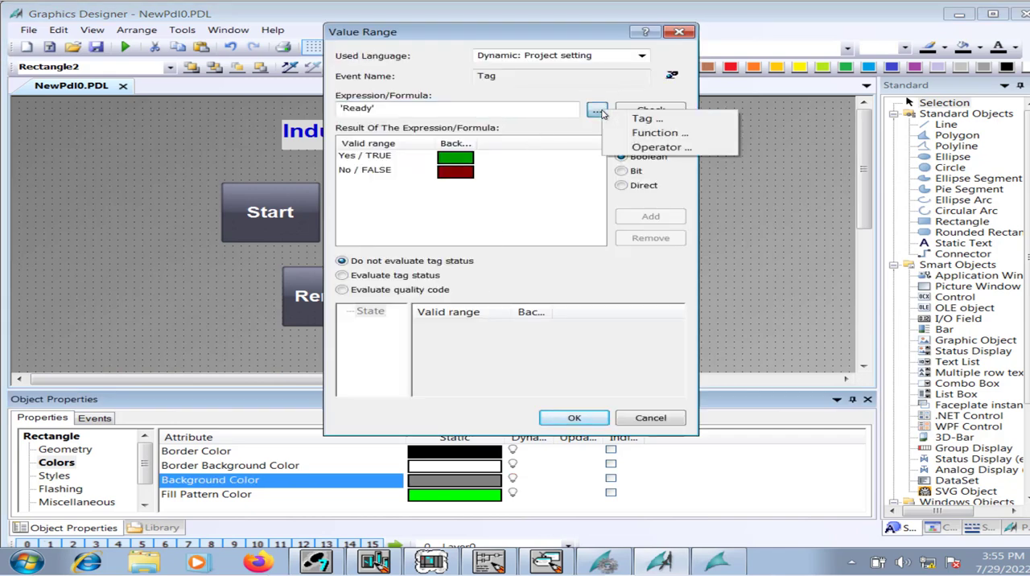
{"action": "left_click", "coordinate": [636, 118]}
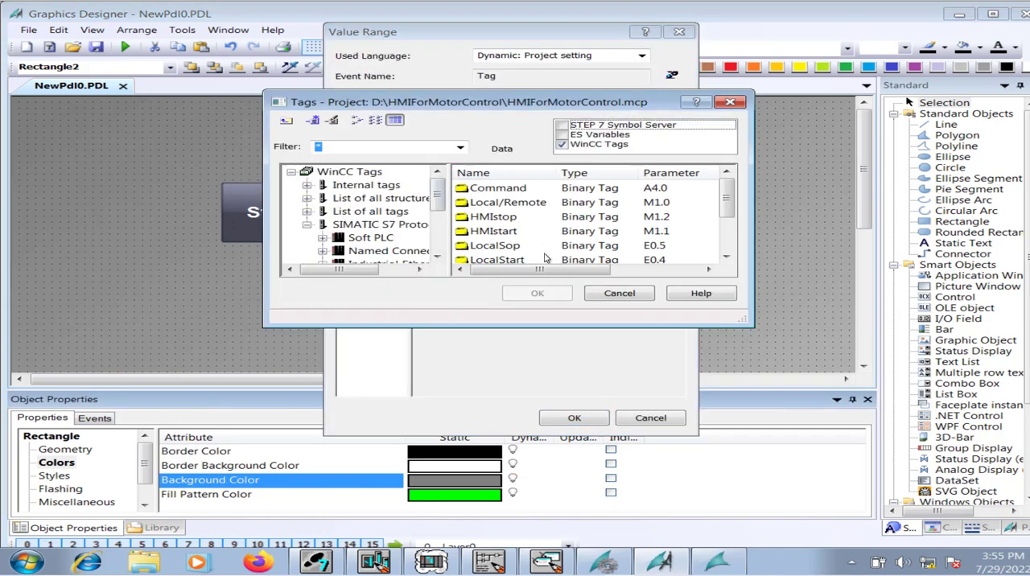
{"action": "left_click_drag", "start_coordinate": [728, 206], "coordinate": [728, 240]}
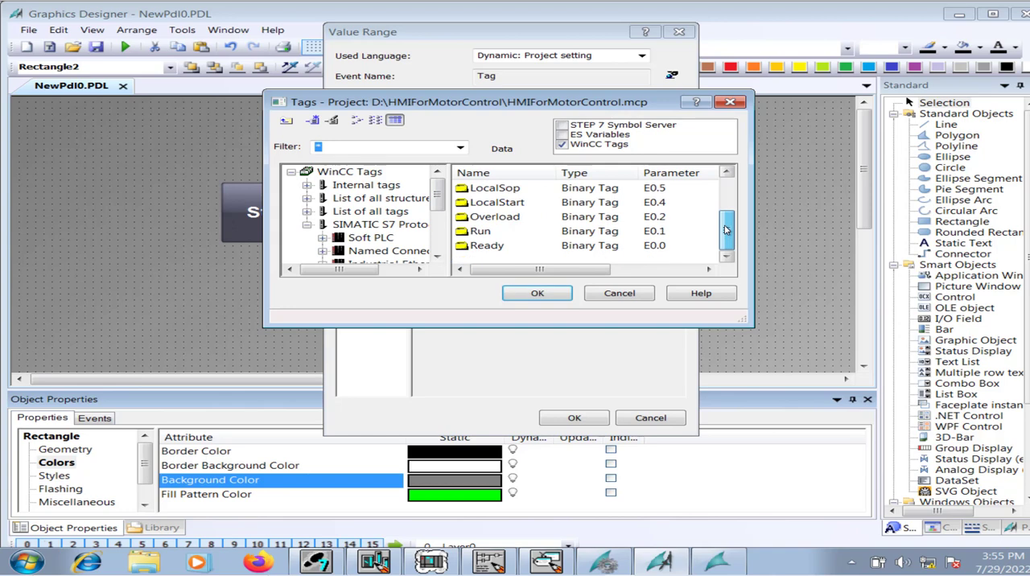
{"action": "left_click", "coordinate": [481, 232]}
{"action": "left_click", "coordinate": [537, 293]}
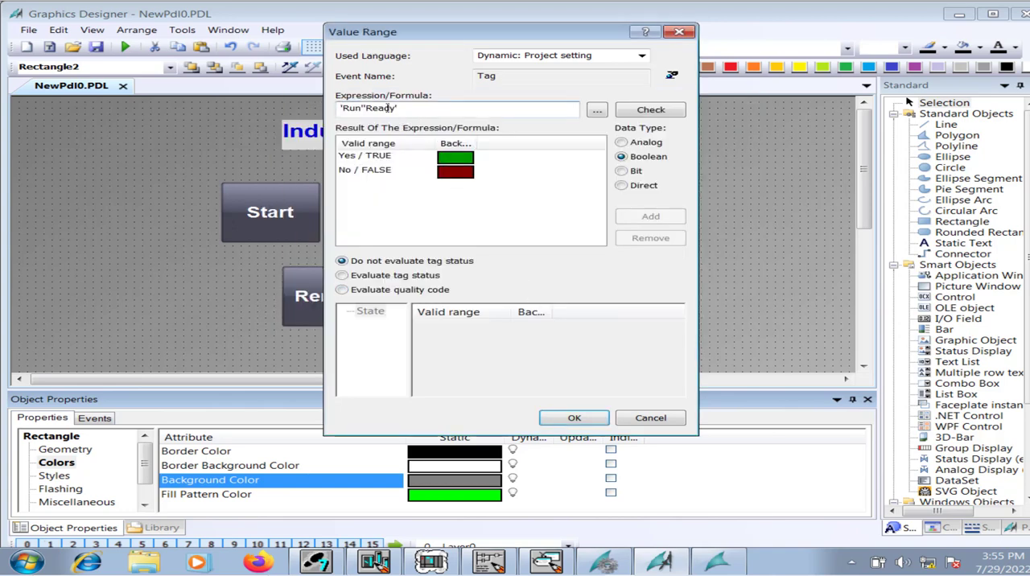
Remove the Ready tag from the Run rectangle's Background Color expression, leaving only 'Run', check the expression and apply it.
{"action": "left_click_drag", "start_coordinate": [410, 109], "coordinate": [367, 112]}
{"action": "key", "text": "BackSpace"}
{"action": "left_click", "coordinate": [649, 111]}
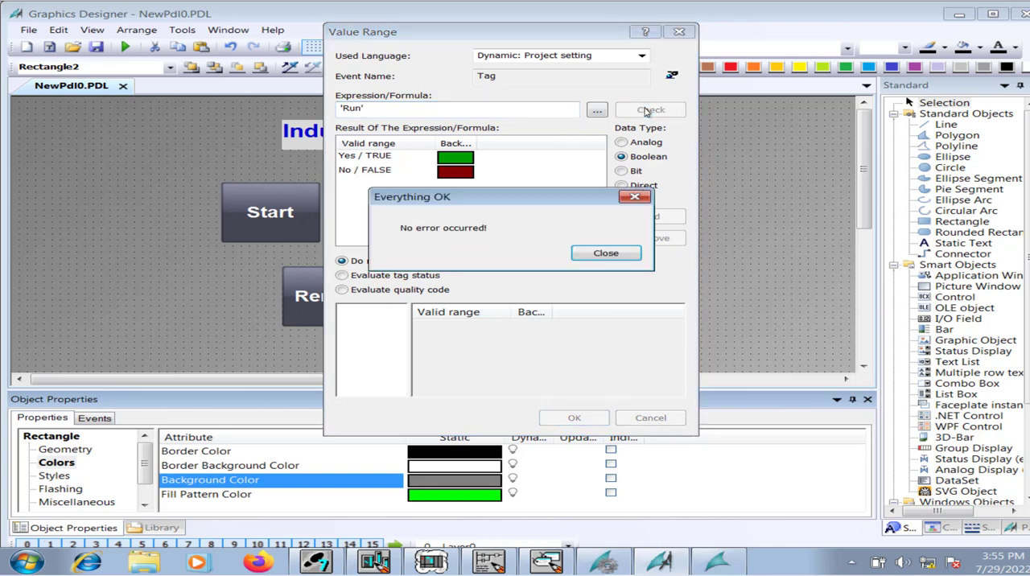
{"action": "left_click", "coordinate": [606, 253]}
{"action": "left_click", "coordinate": [579, 418]}
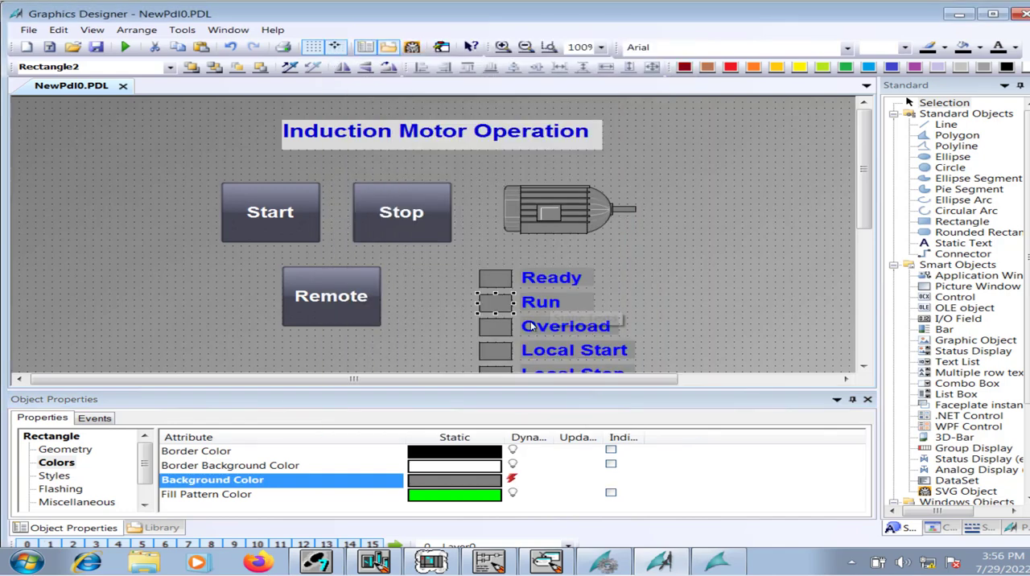
Replace the tag in the dynamic Background Color expression of the rectangle beside the Overload text with the Overload tag.
{"action": "left_click", "coordinate": [503, 327]}
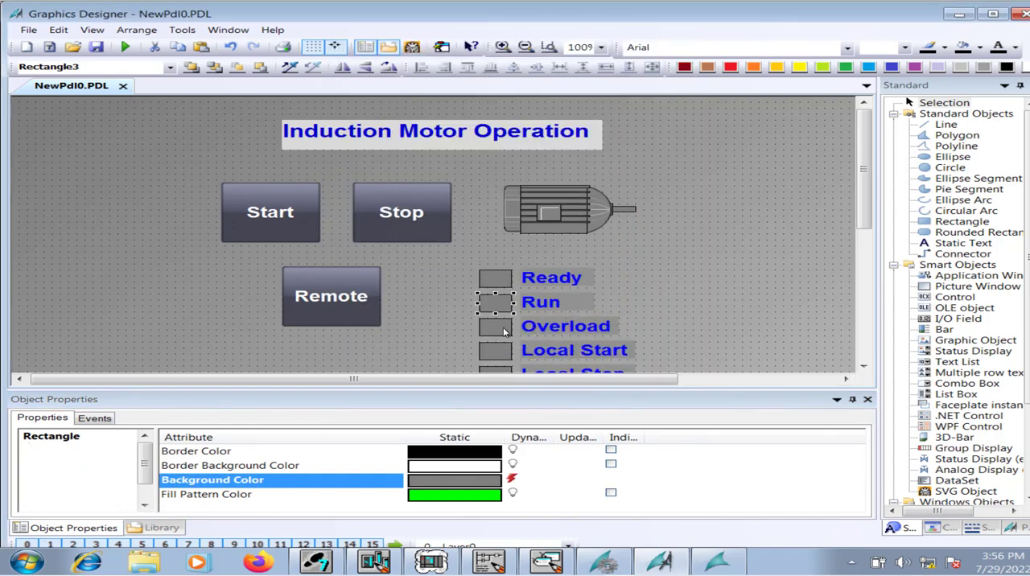
{"action": "double_click", "coordinate": [530, 477]}
{"action": "left_click", "coordinate": [599, 113]}
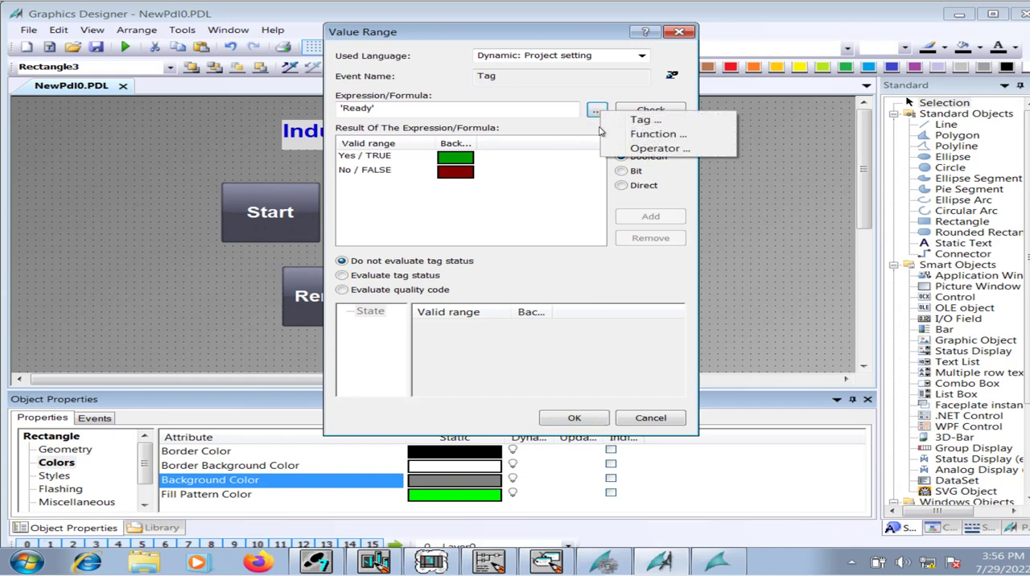
{"action": "left_click", "coordinate": [466, 107]}
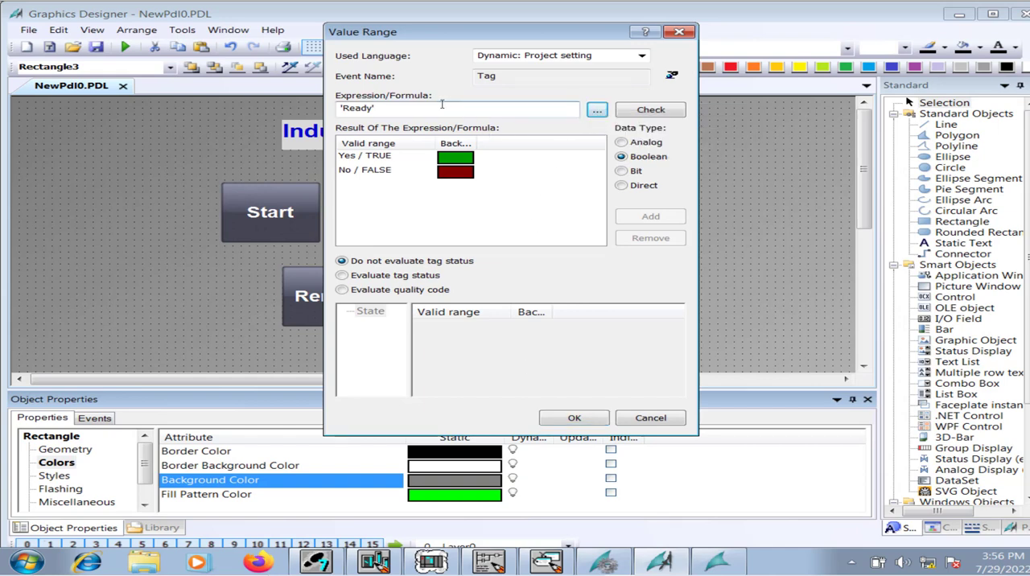
{"action": "left_click_drag", "start_coordinate": [441, 108], "coordinate": [336, 113]}
{"action": "key", "text": "BackSpace"}
{"action": "left_click", "coordinate": [598, 110]}
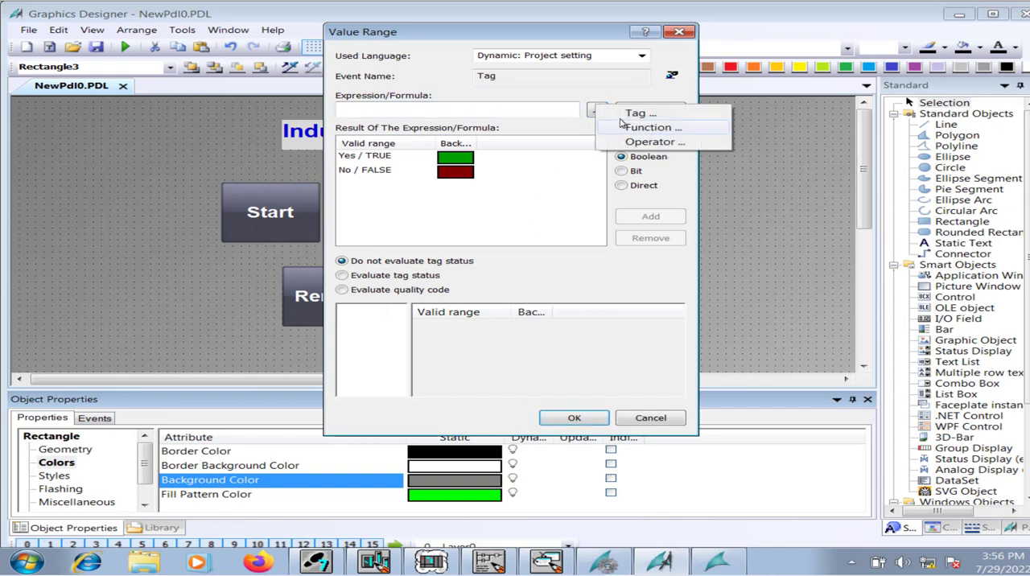
{"action": "left_click", "coordinate": [632, 113]}
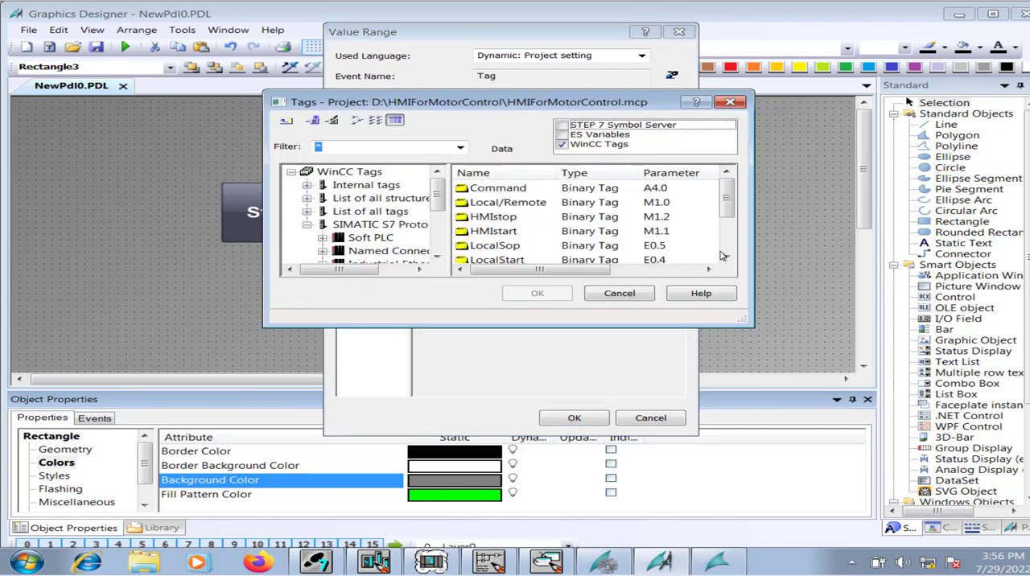
{"action": "scroll", "coordinate": [722, 256], "scroll_direction": "down", "scroll_amount": 2}
{"action": "left_click", "coordinate": [515, 217]}
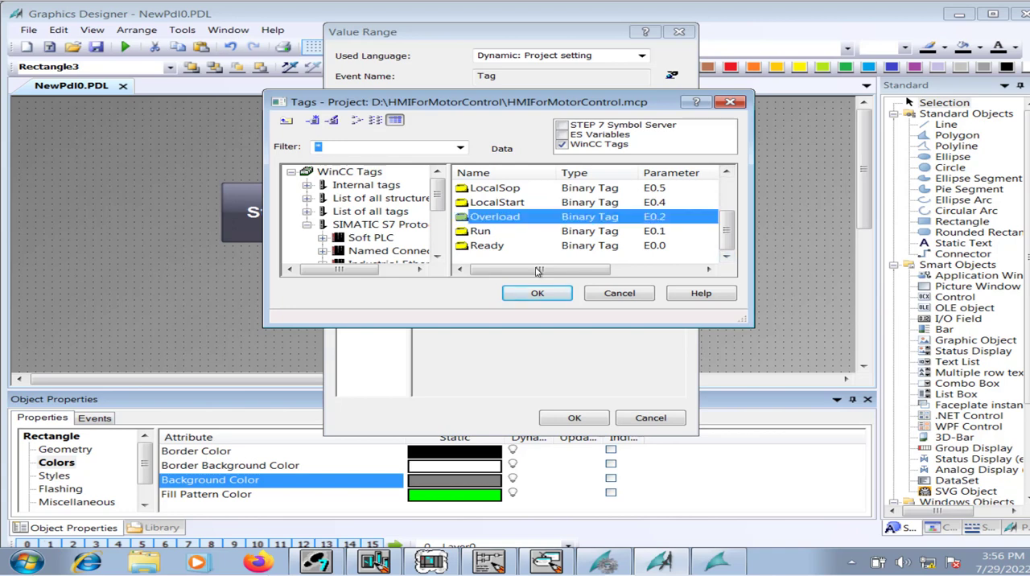
{"action": "left_click", "coordinate": [549, 295]}
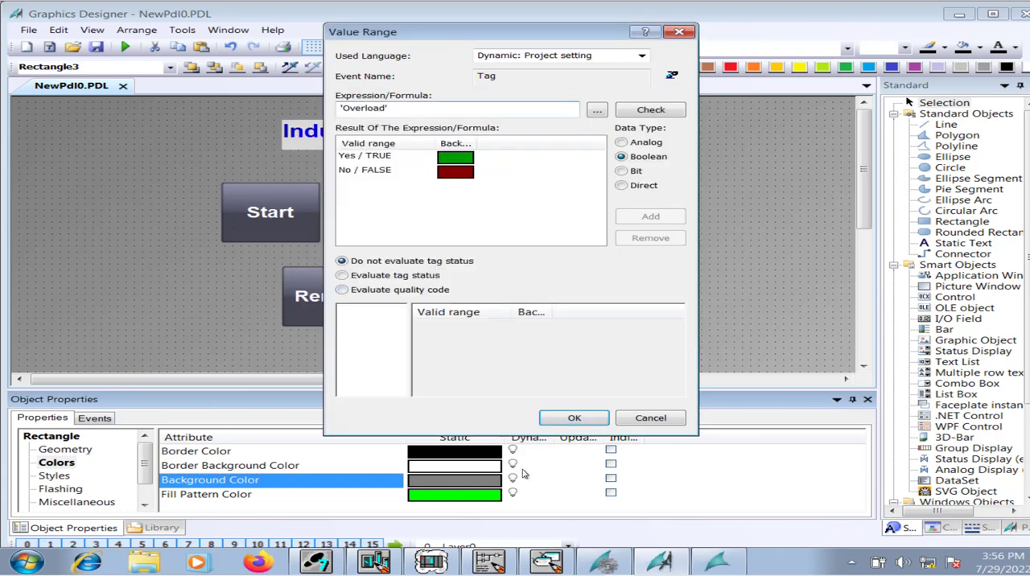
{"action": "left_click", "coordinate": [571, 419]}
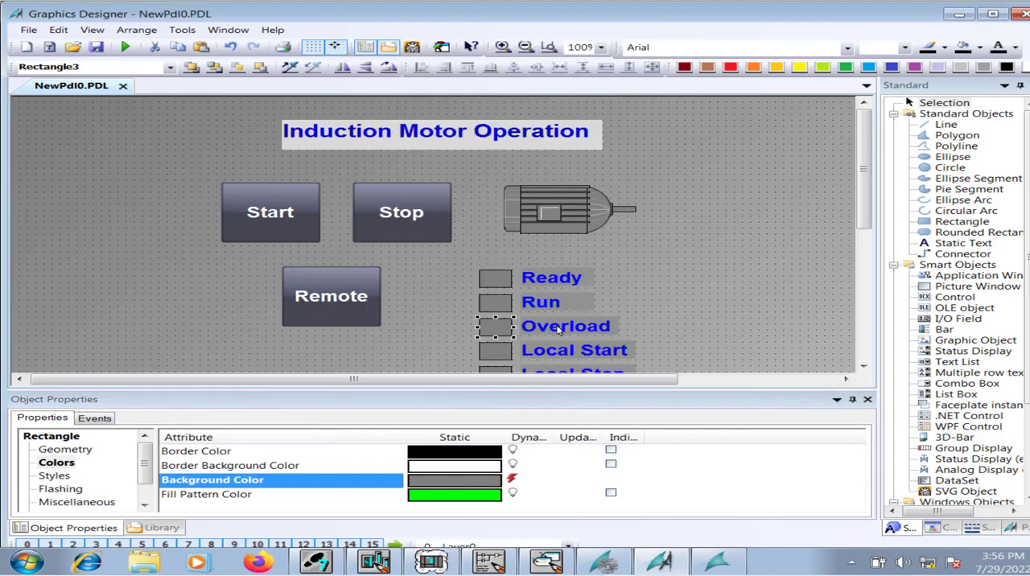
Replace the tag in the dynamic Background Color expression of the rectangle beside Local Start with the LocalStart tag.
{"action": "left_click", "coordinate": [564, 351]}
{"action": "left_click", "coordinate": [508, 354]}
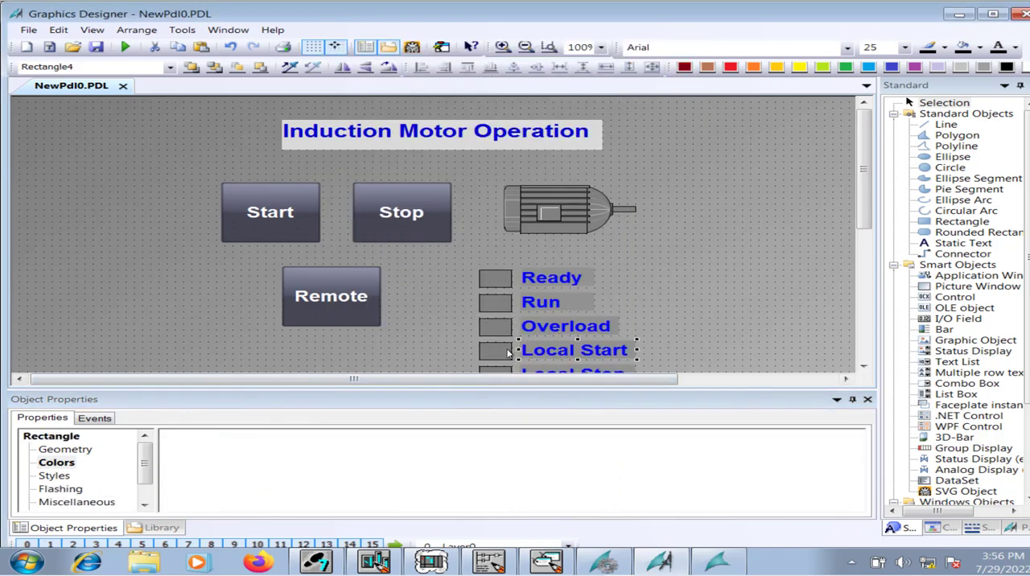
{"action": "double_click", "coordinate": [515, 480]}
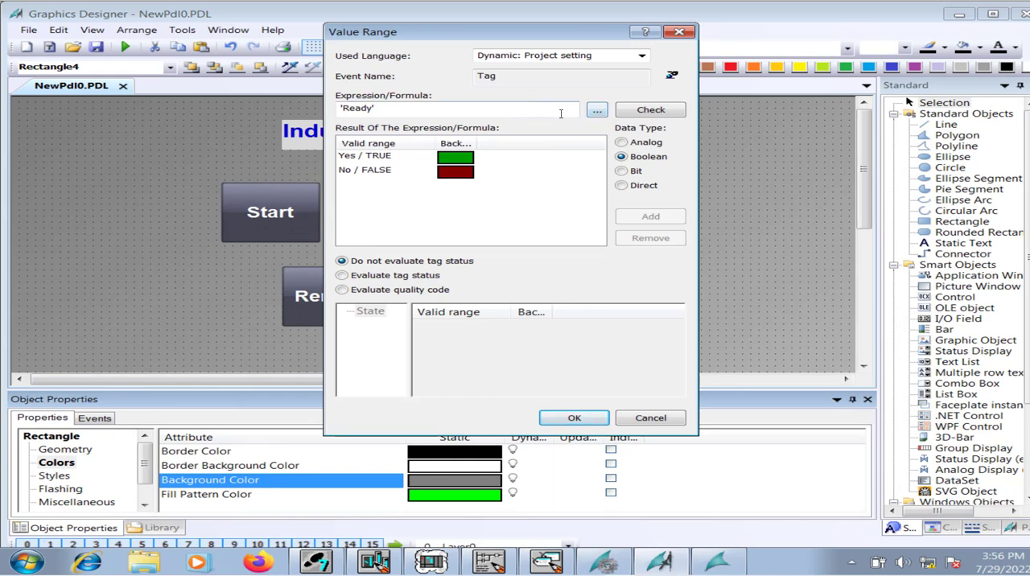
{"action": "left_click_drag", "start_coordinate": [561, 114], "coordinate": [335, 134]}
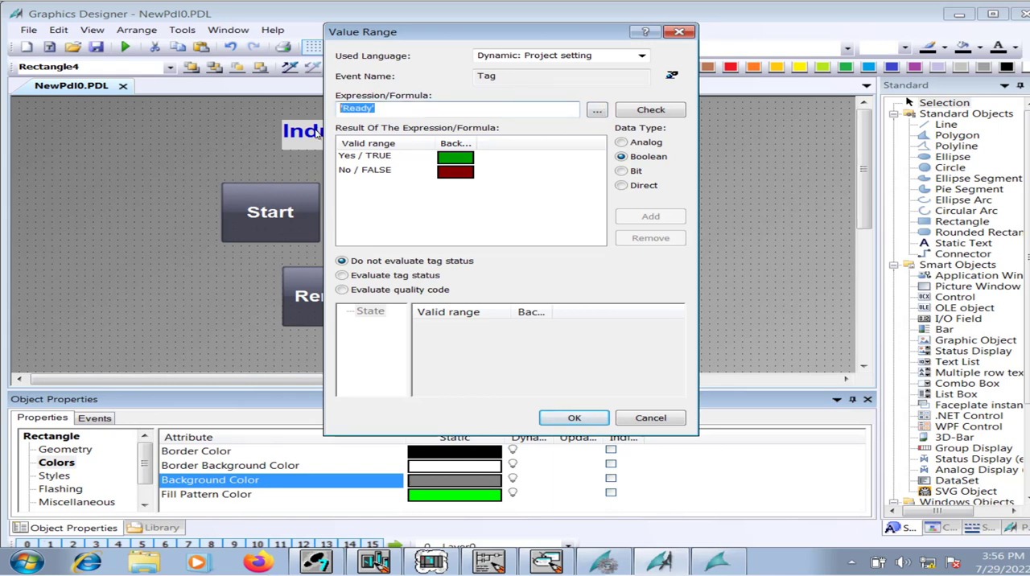
{"action": "key", "text": "BackSpace"}
{"action": "left_click", "coordinate": [598, 113]}
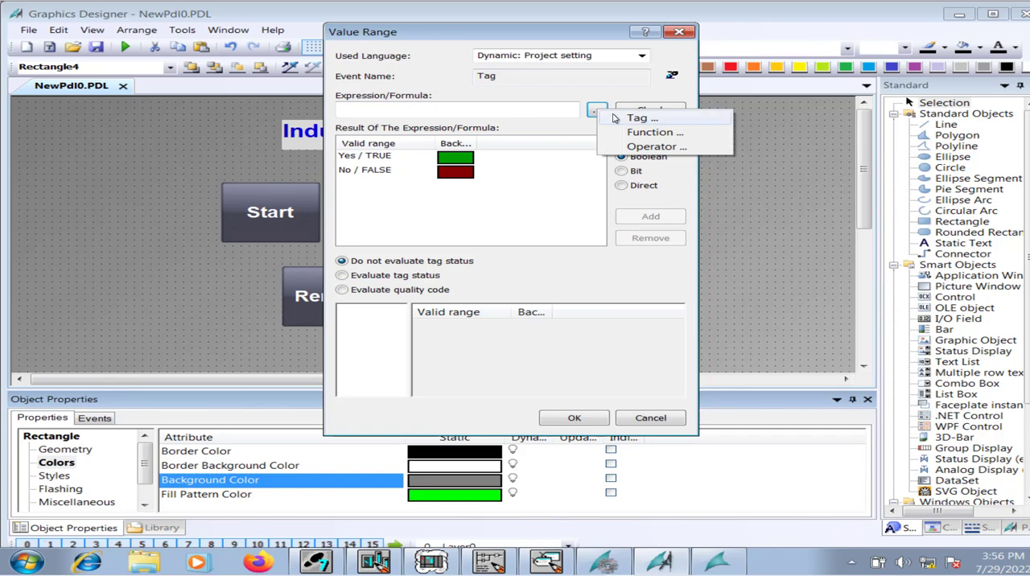
{"action": "left_click", "coordinate": [616, 118]}
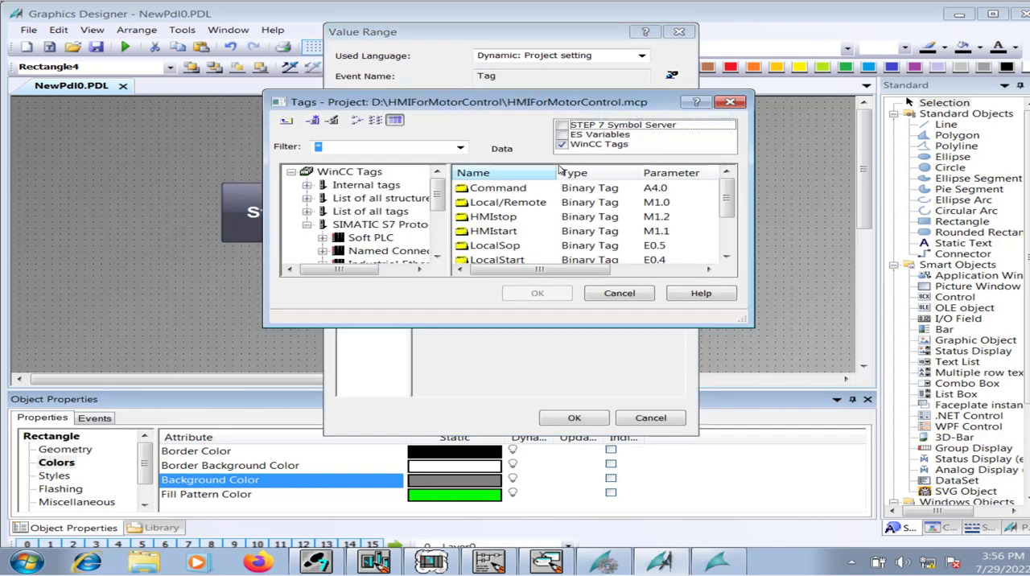
{"action": "left_click", "coordinate": [728, 256]}
{"action": "left_click", "coordinate": [728, 256]}
{"action": "left_click", "coordinate": [728, 256]}
{"action": "left_click", "coordinate": [510, 218]}
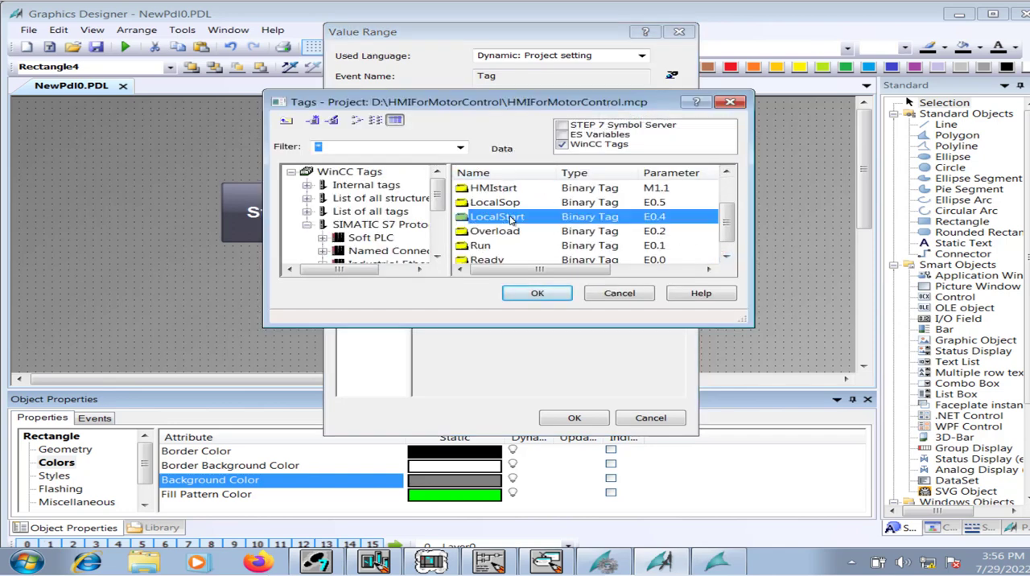
{"action": "left_click", "coordinate": [542, 297]}
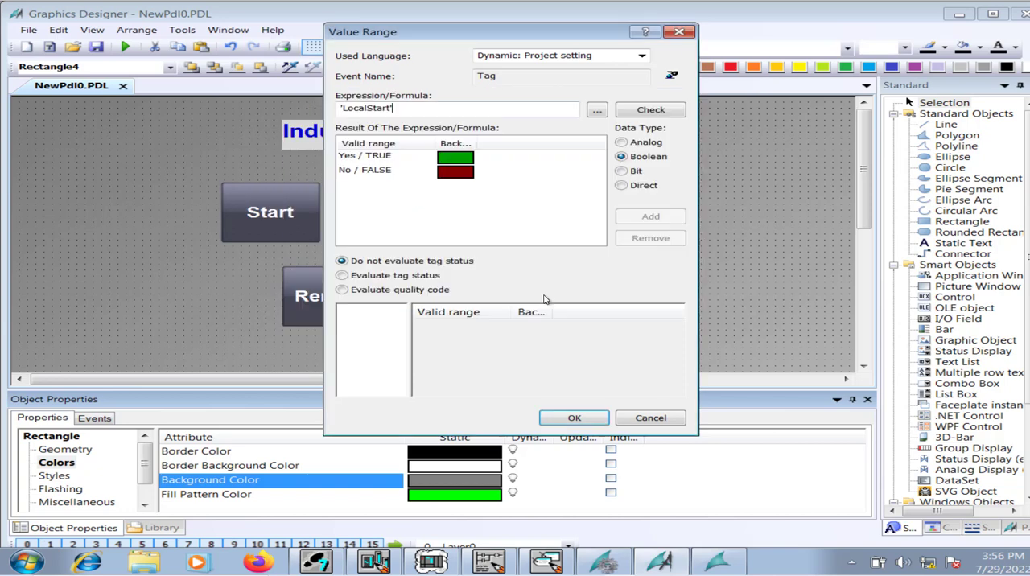
{"action": "left_click", "coordinate": [578, 418]}
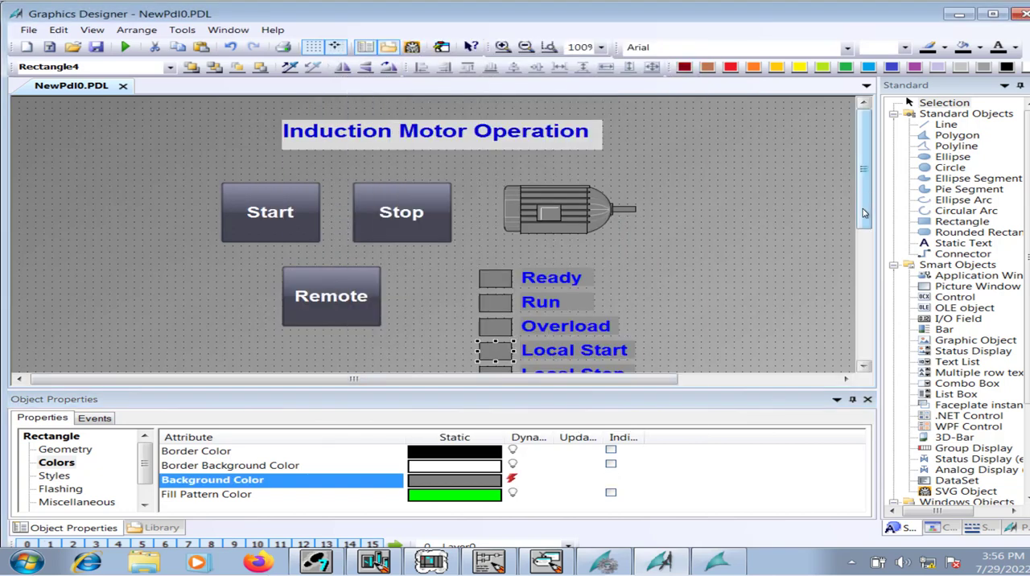
Replace the tag in the dynamic Background Color expression of the rectangle beside Local Stop with the LocalSop tag.
{"action": "scroll", "coordinate": [549, 298], "scroll_direction": "down", "scroll_amount": 3}
{"action": "left_click", "coordinate": [489, 233]}
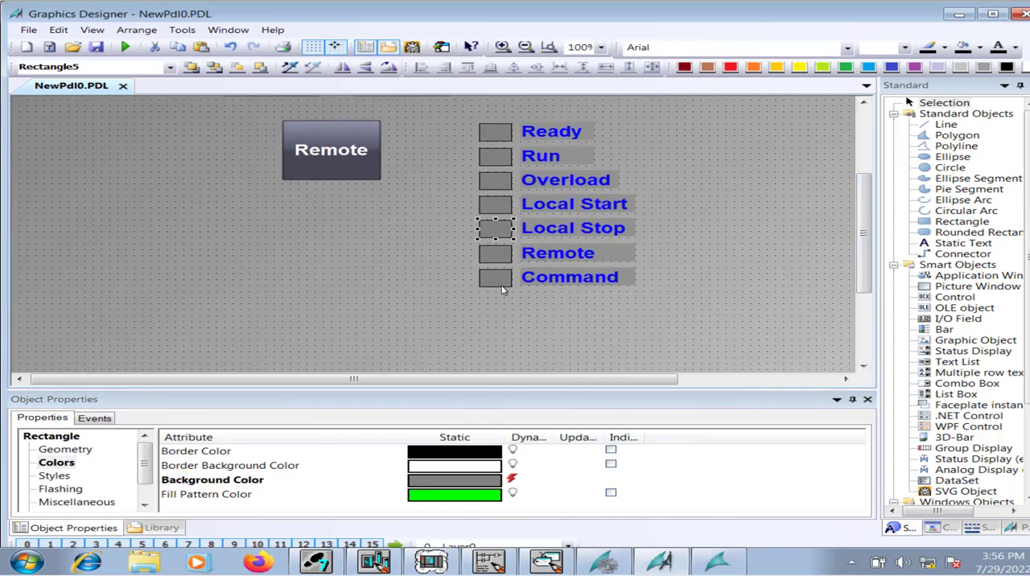
{"action": "left_click", "coordinate": [524, 480]}
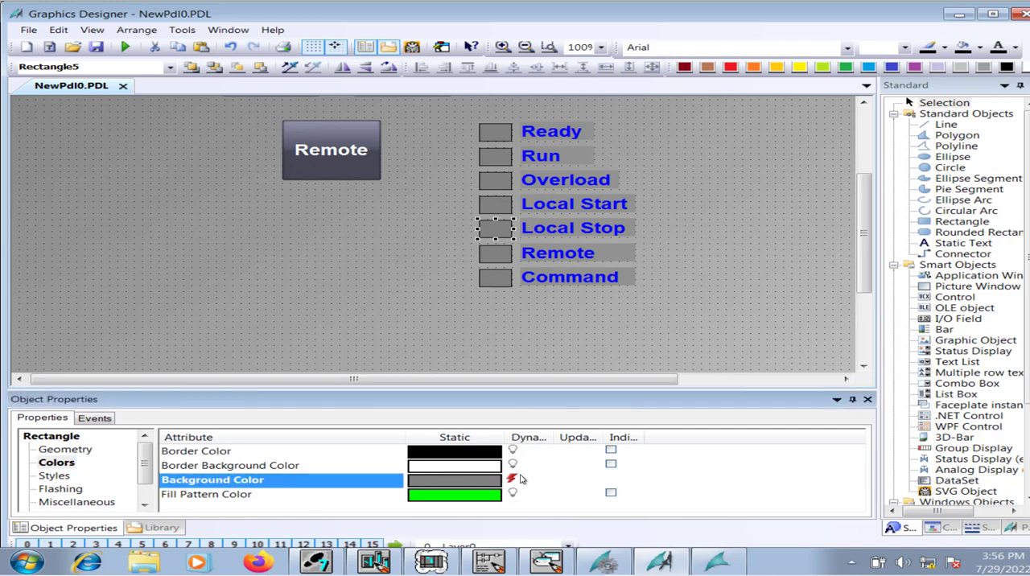
{"action": "double_click", "coordinate": [519, 479]}
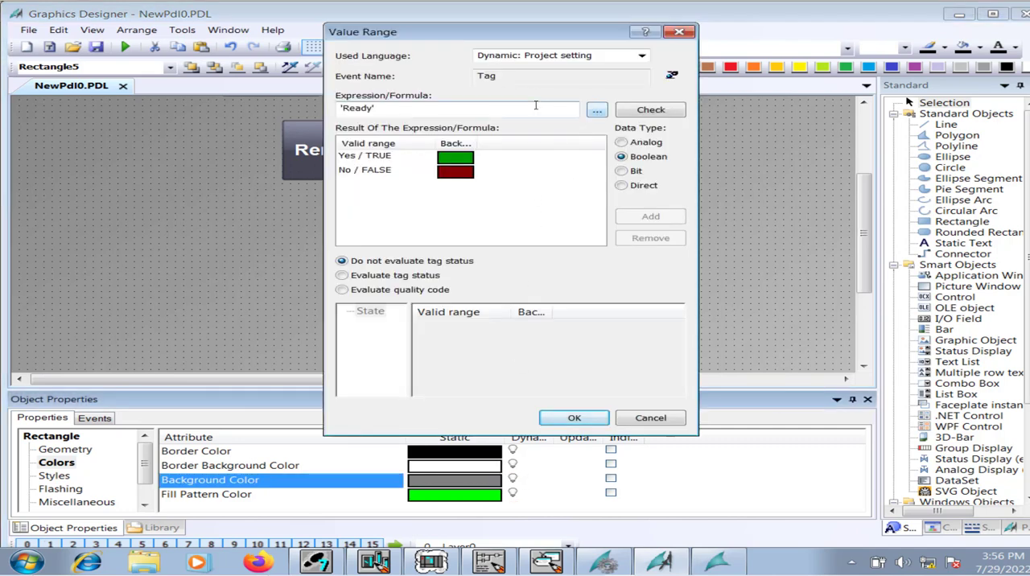
{"action": "left_click_drag", "start_coordinate": [535, 106], "coordinate": [330, 129]}
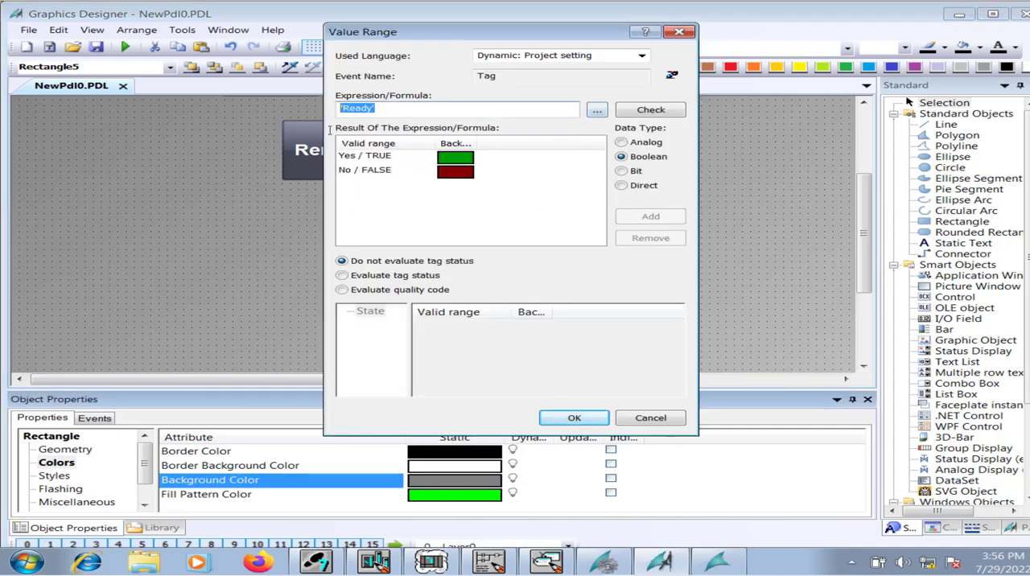
{"action": "left_click", "coordinate": [597, 109]}
{"action": "left_click", "coordinate": [636, 118]}
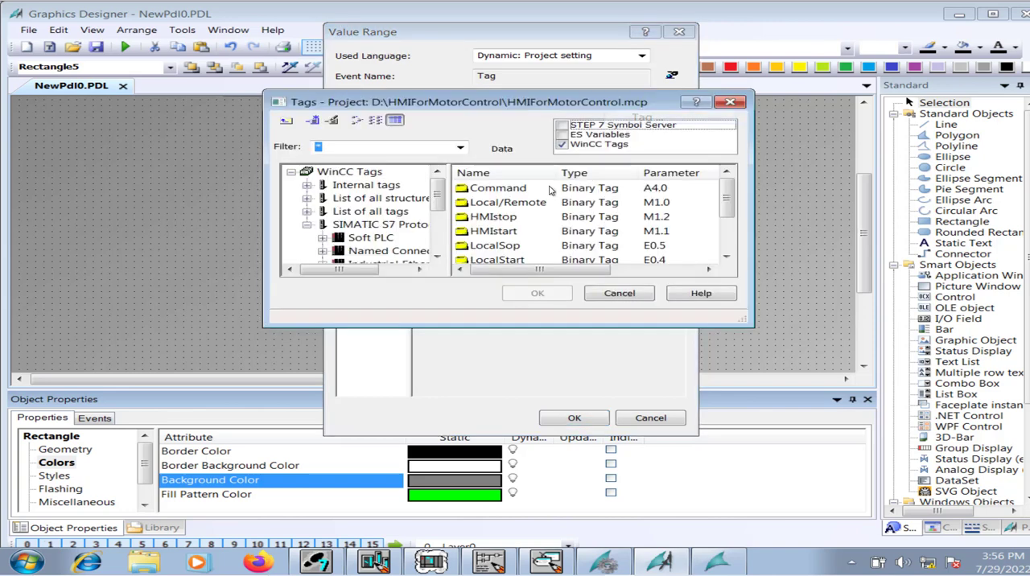
{"action": "left_click", "coordinate": [515, 245]}
{"action": "left_click", "coordinate": [536, 293]}
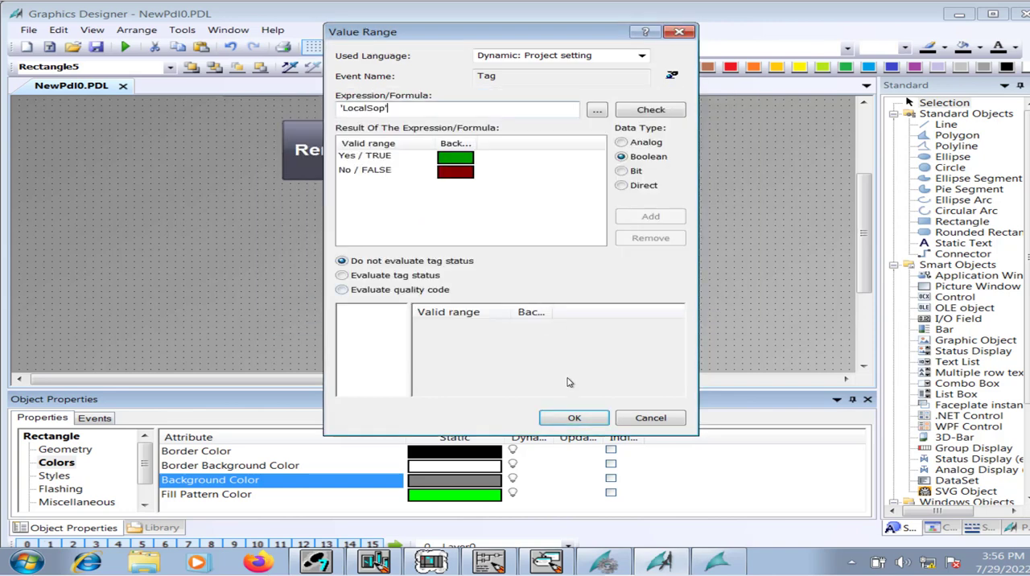
{"action": "left_click", "coordinate": [575, 419]}
Replace the tag in the dynamic Background Color expression of the rectangle beside the Remote text with the Local/Remote tag.
{"action": "left_click", "coordinate": [493, 253]}
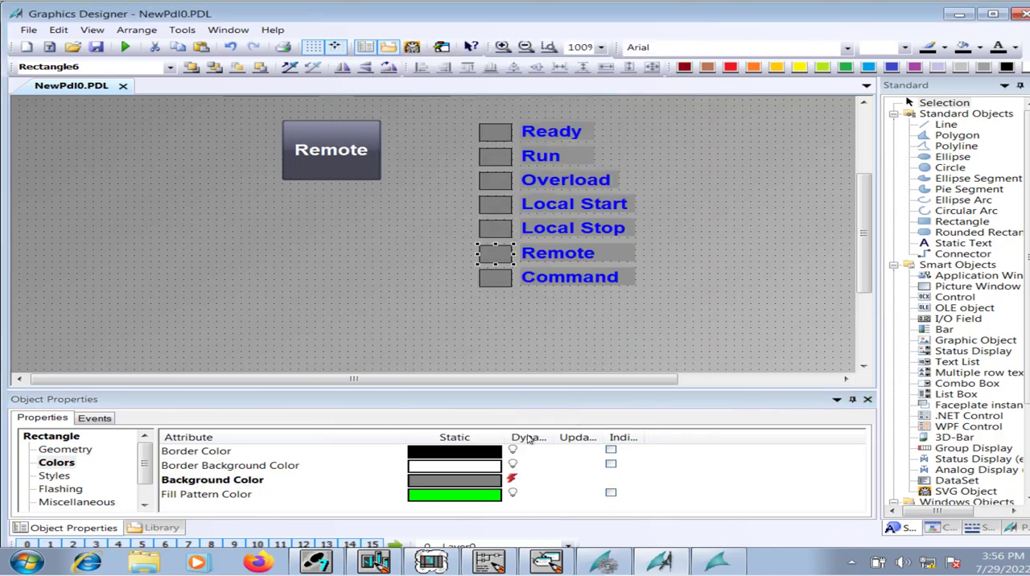
{"action": "left_click", "coordinate": [521, 480]}
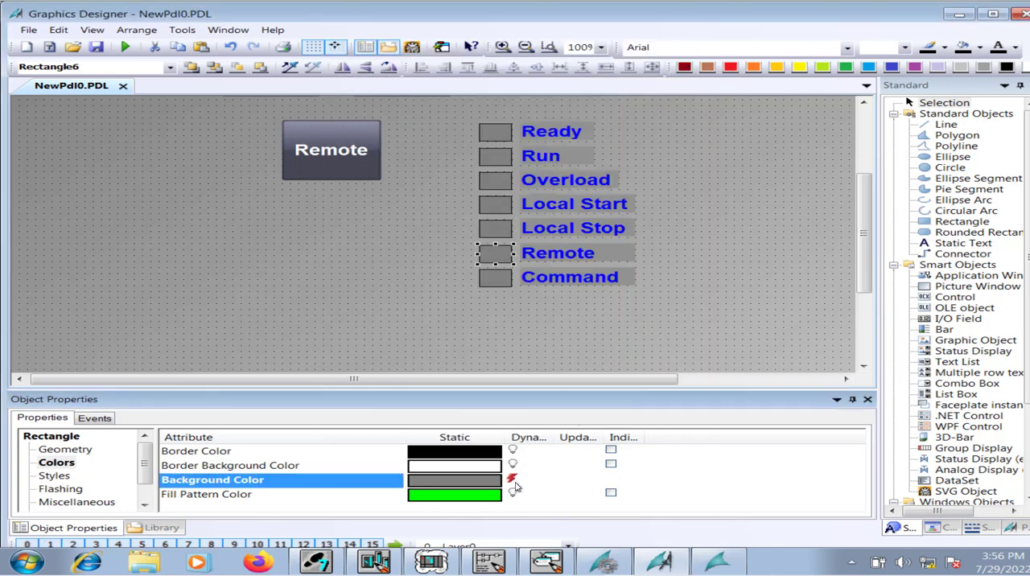
{"action": "double_click", "coordinate": [515, 484]}
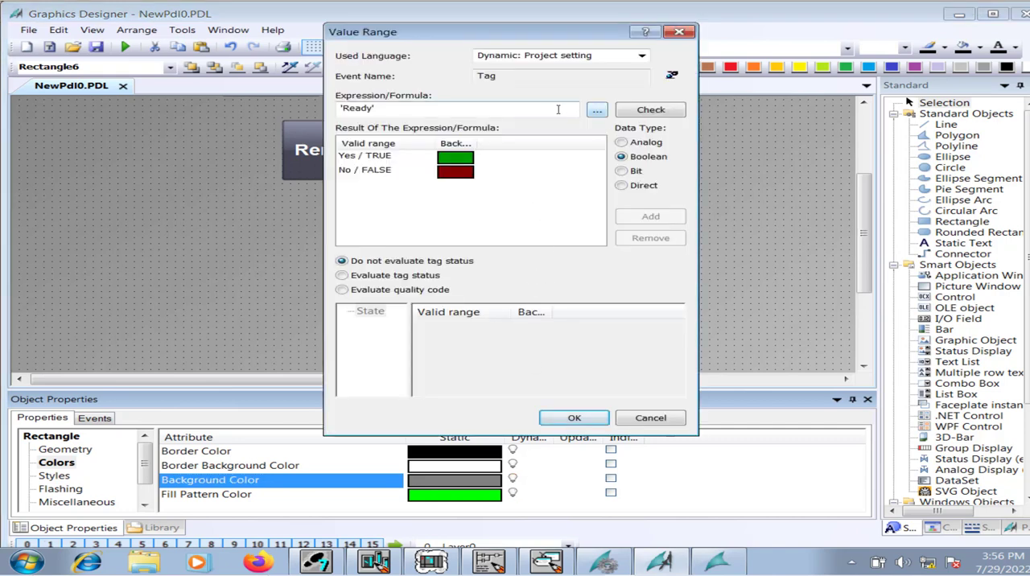
{"action": "left_click_drag", "start_coordinate": [557, 109], "coordinate": [339, 108]}
{"action": "key", "text": "Delete"}
{"action": "left_click", "coordinate": [596, 109]}
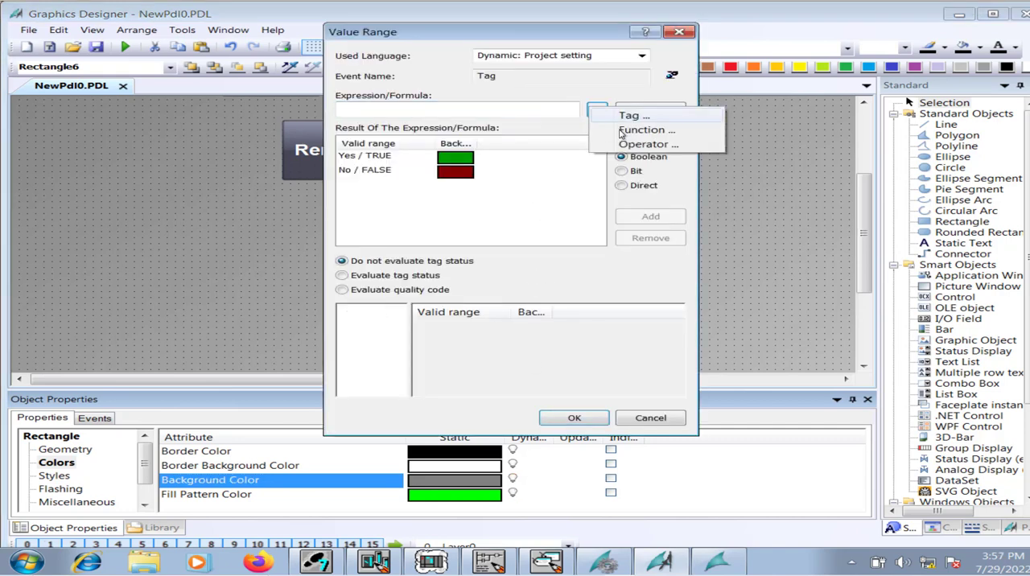
{"action": "left_click", "coordinate": [624, 116]}
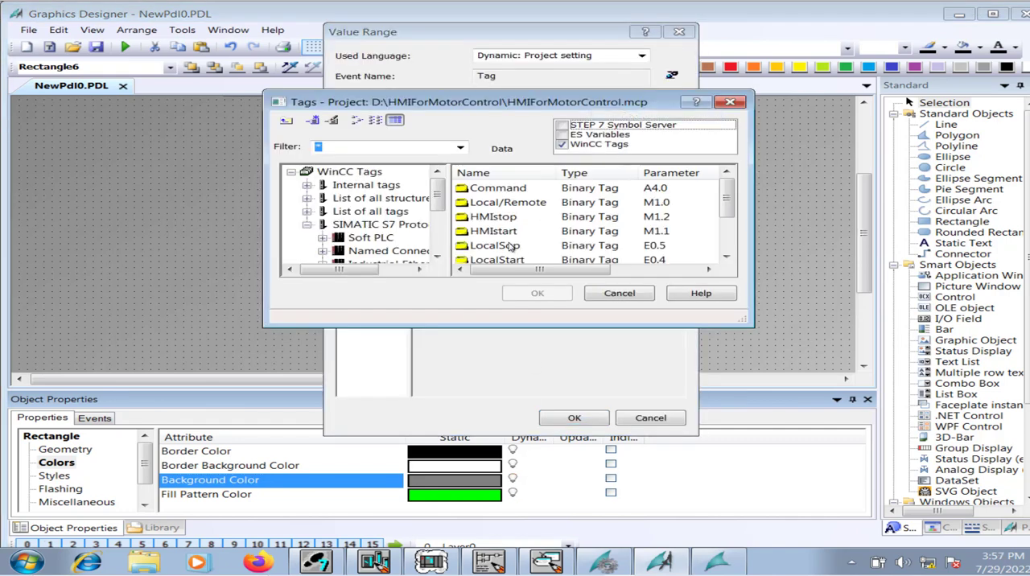
{"action": "left_click", "coordinate": [527, 207]}
{"action": "left_click", "coordinate": [555, 296]}
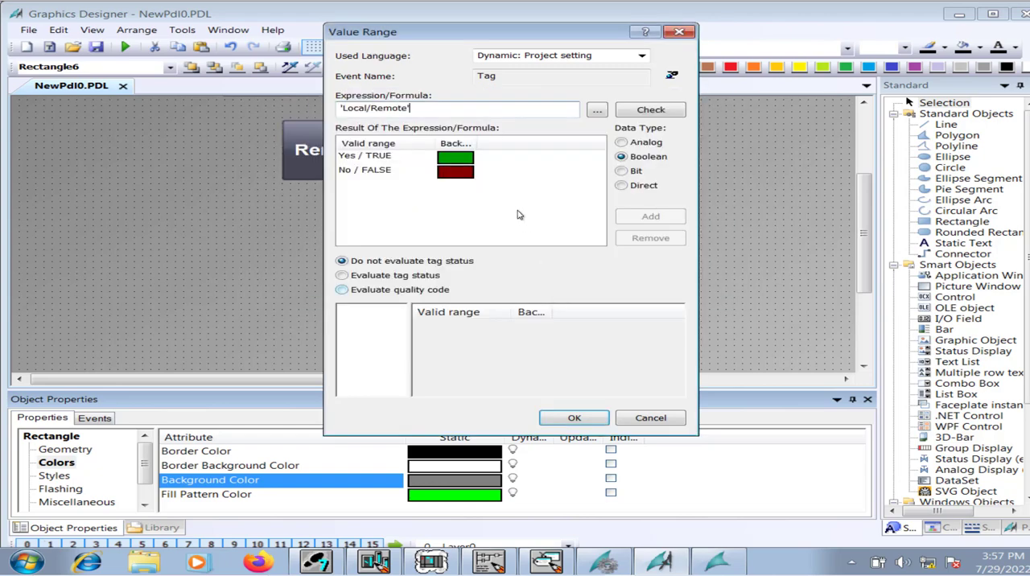
{"action": "left_click_drag", "start_coordinate": [531, 34], "coordinate": [202, 86]}
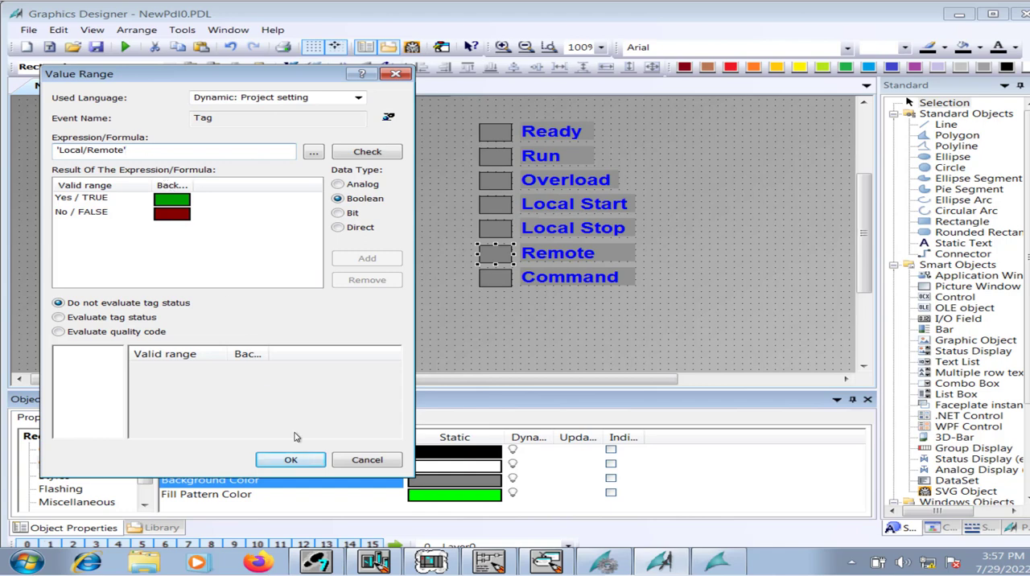
{"action": "left_click", "coordinate": [309, 462]}
Replace the tag in the dynamic Background Color expression of the rectangle beside Command with the Command tag, and save the picture.
{"action": "left_click", "coordinate": [497, 280]}
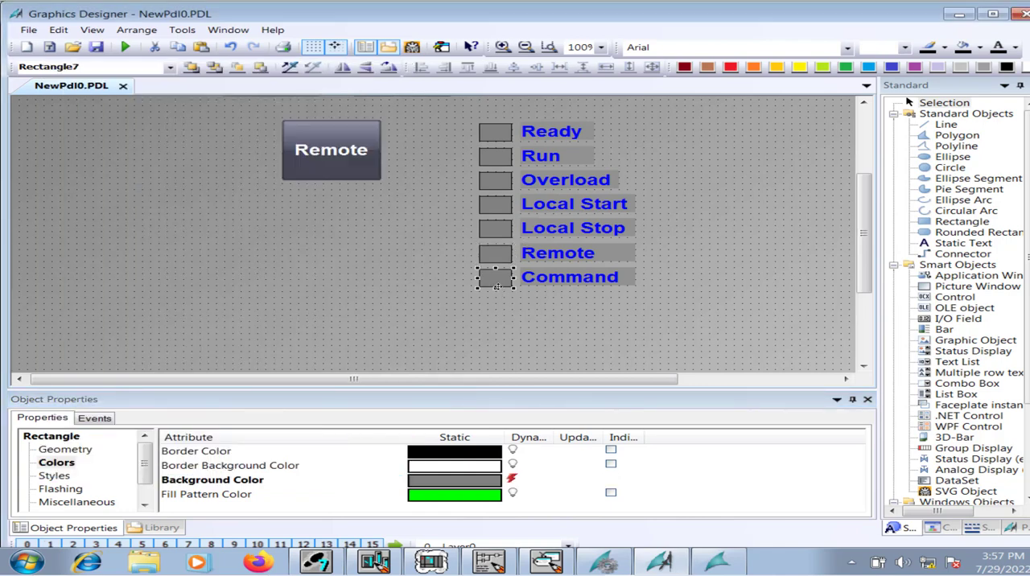
{"action": "double_click", "coordinate": [513, 478]}
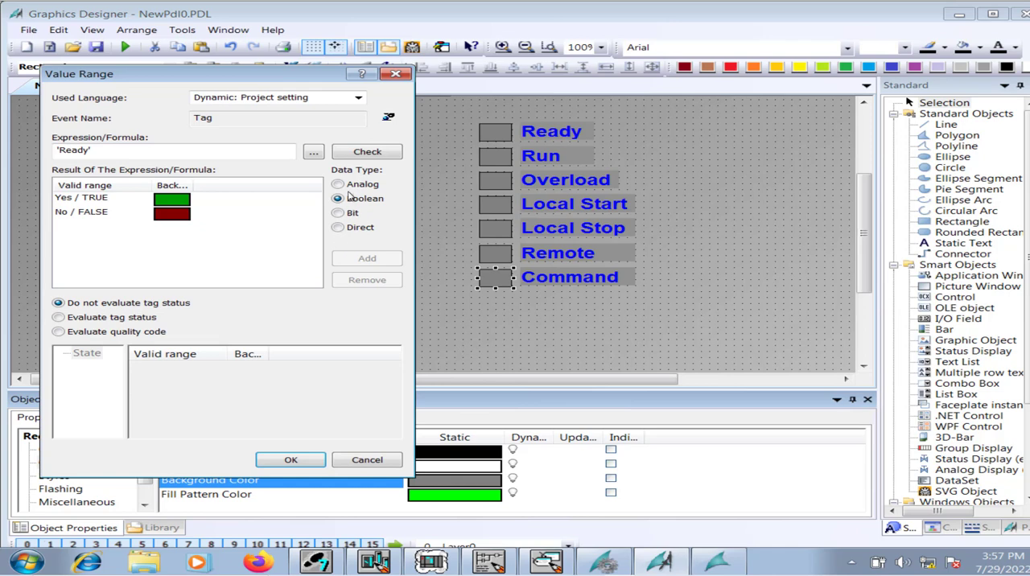
{"action": "left_click_drag", "start_coordinate": [242, 142], "coordinate": [25, 144]}
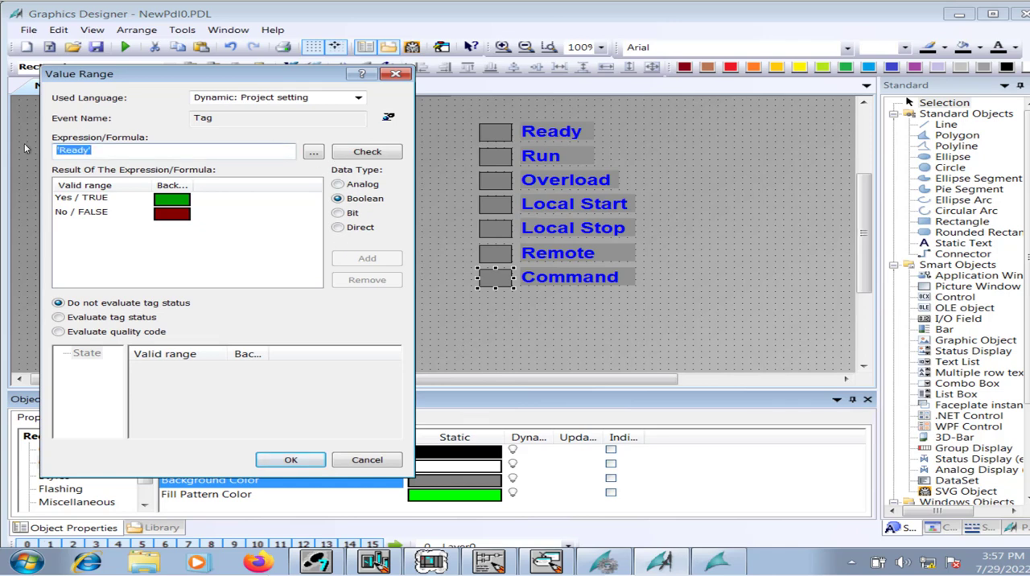
{"action": "key", "text": "Delete"}
{"action": "left_click", "coordinate": [313, 151]}
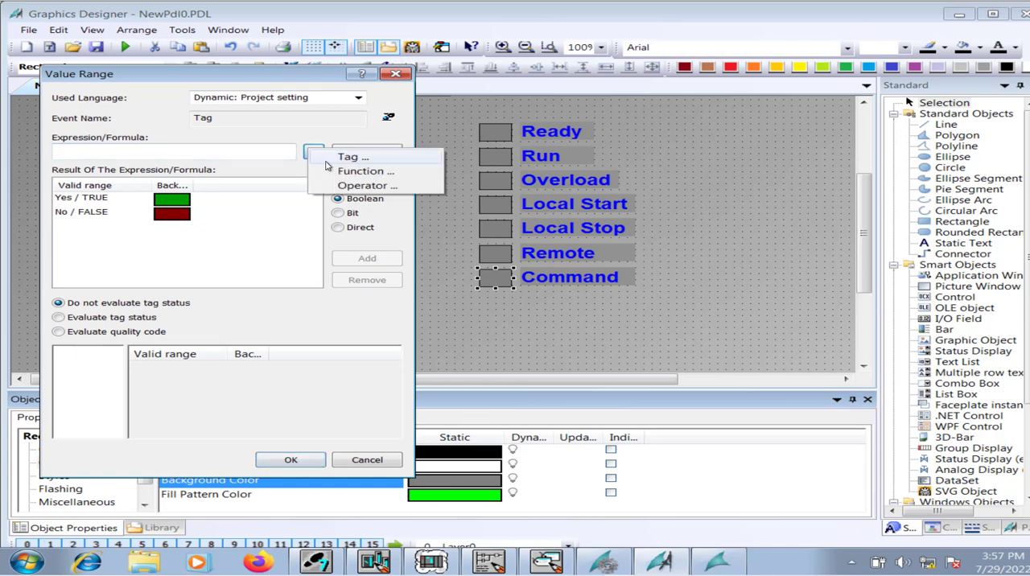
{"action": "left_click", "coordinate": [338, 158]}
{"action": "left_click", "coordinate": [483, 189]}
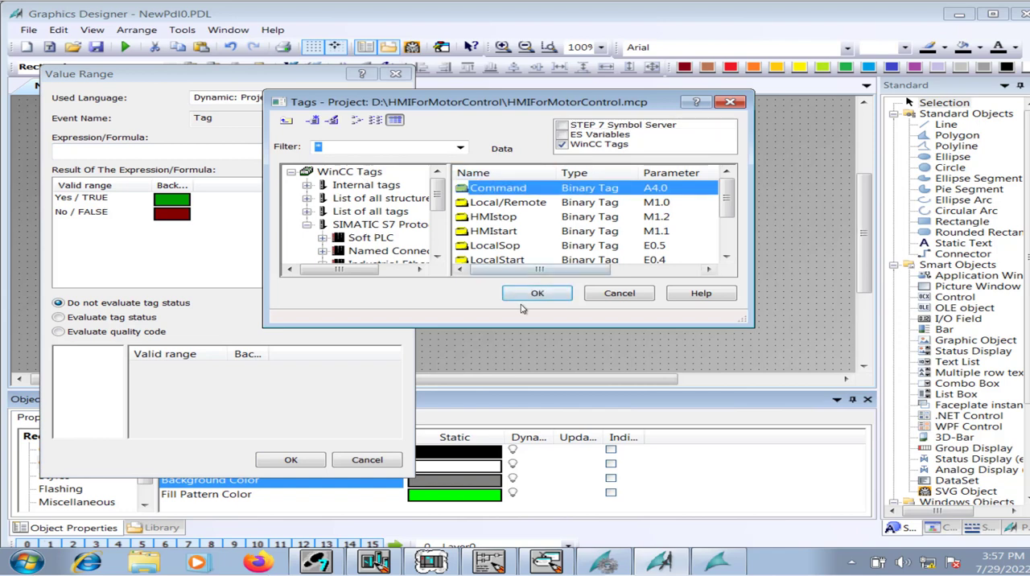
{"action": "left_click", "coordinate": [523, 298]}
{"action": "left_click", "coordinate": [291, 460]}
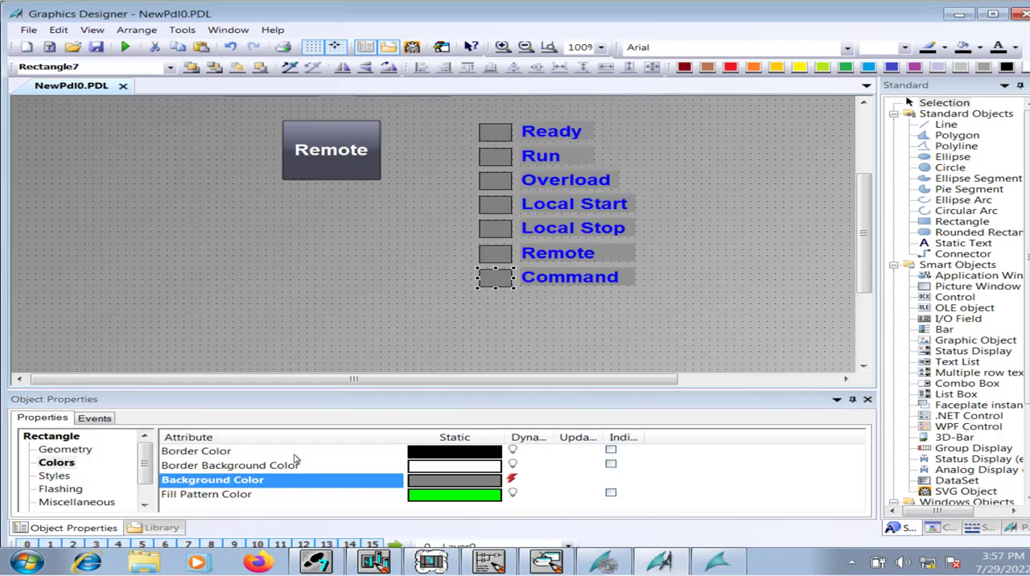
{"action": "left_click", "coordinate": [97, 49]}
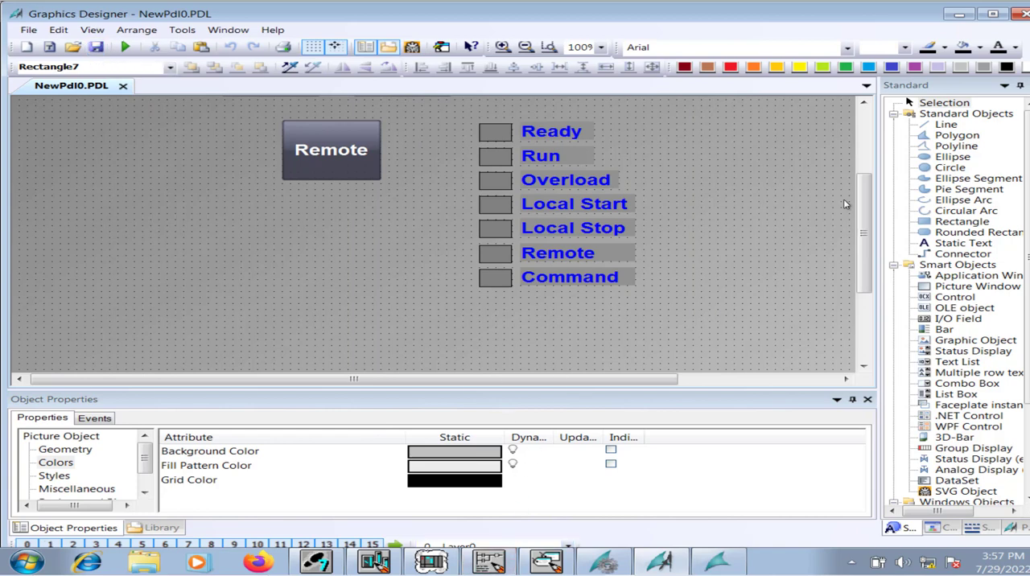
Create a C-Action for the Text attribute of the Remote button and delete its template comment lines.
{"action": "left_click_drag", "start_coordinate": [861, 204], "coordinate": [878, 125]}
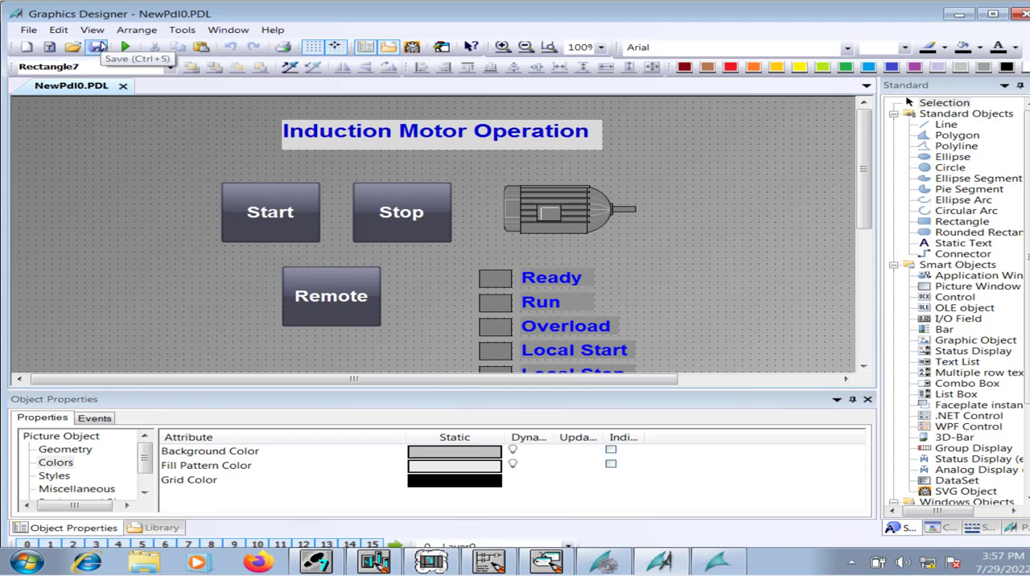
{"action": "left_click", "coordinate": [337, 298]}
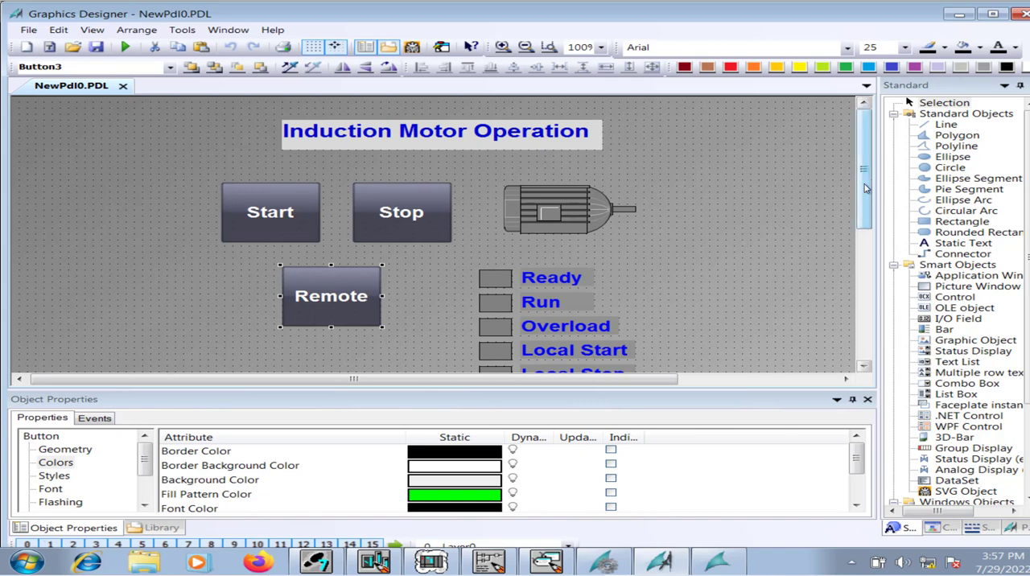
{"action": "scroll", "coordinate": [866, 189], "scroll_direction": "down", "scroll_amount": 2}
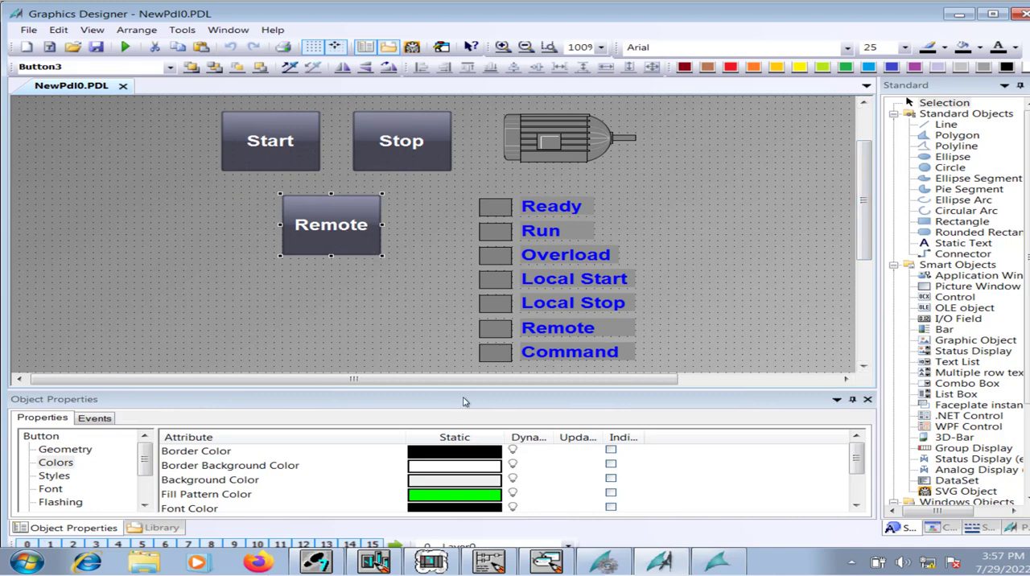
{"action": "left_click_drag", "start_coordinate": [463, 388], "coordinate": [224, 297]}
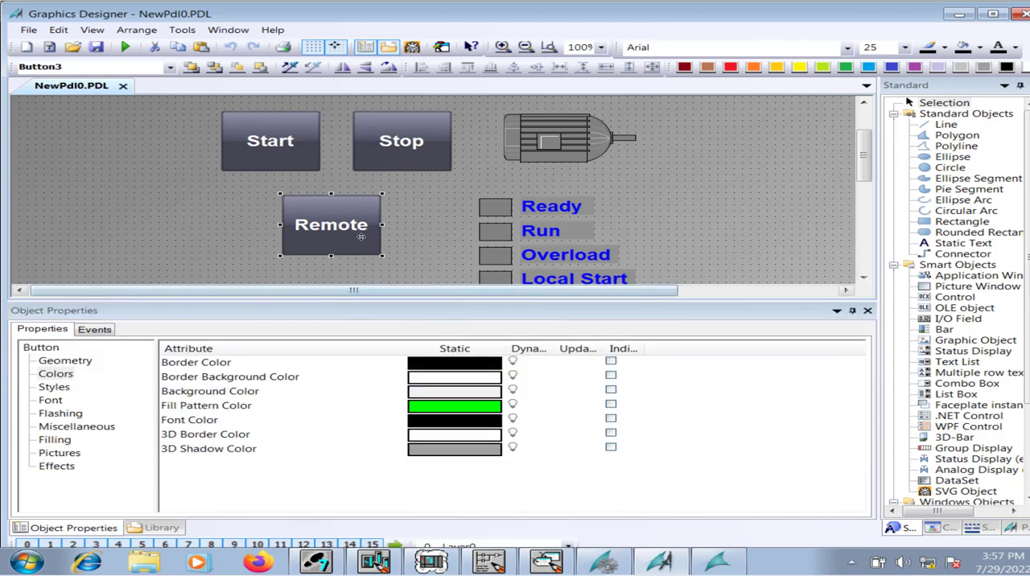
{"action": "left_click", "coordinate": [50, 401]}
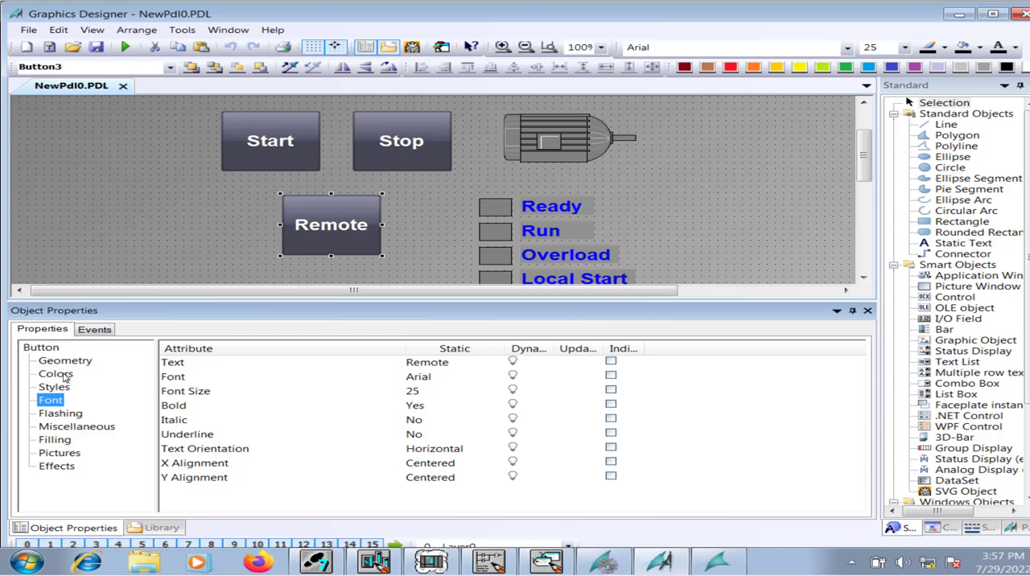
{"action": "right_click", "coordinate": [542, 365]}
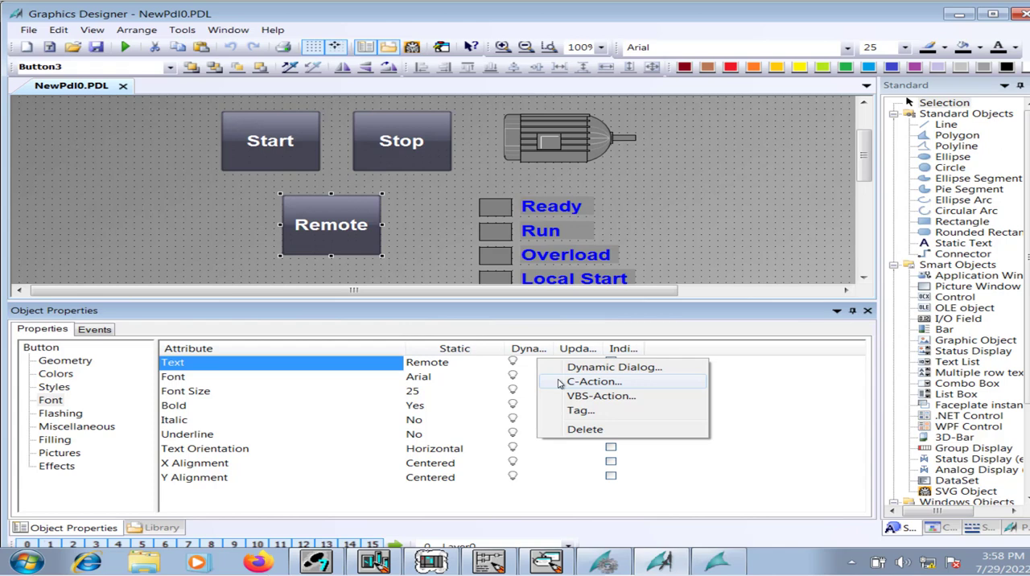
{"action": "left_click", "coordinate": [561, 382]}
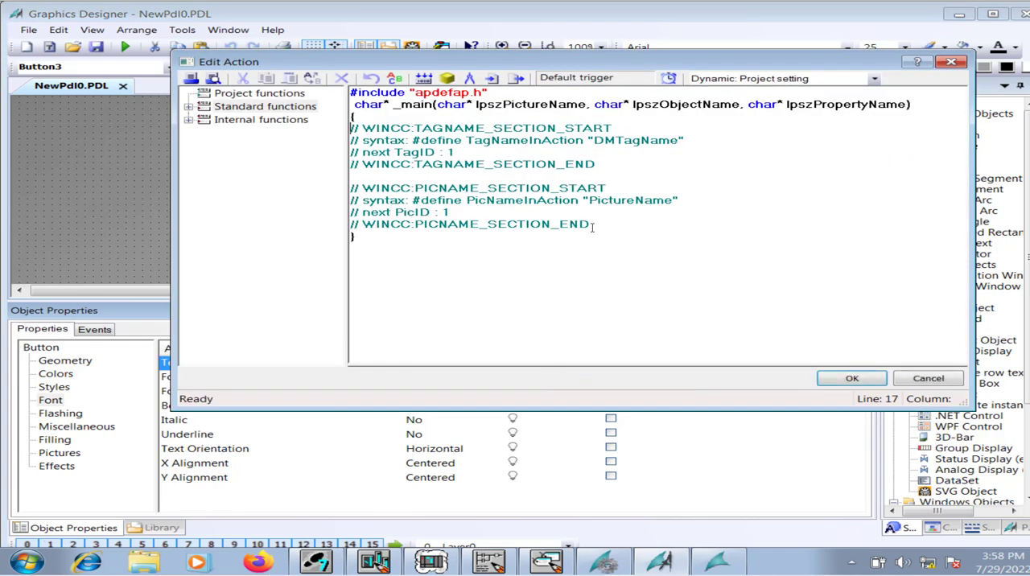
{"action": "left_click_drag", "start_coordinate": [592, 227], "coordinate": [352, 118]}
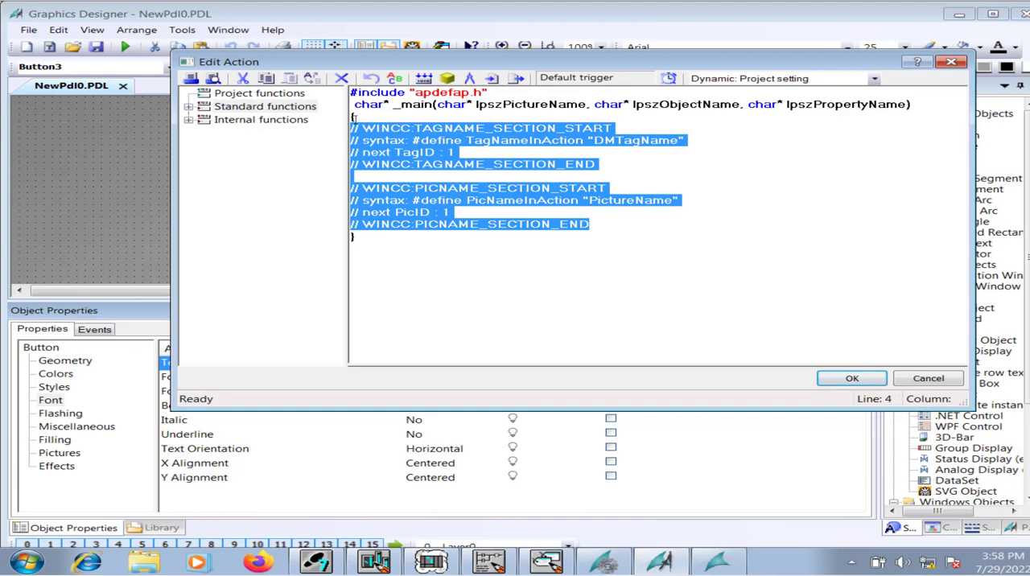
{"action": "key", "text": "Delete"}
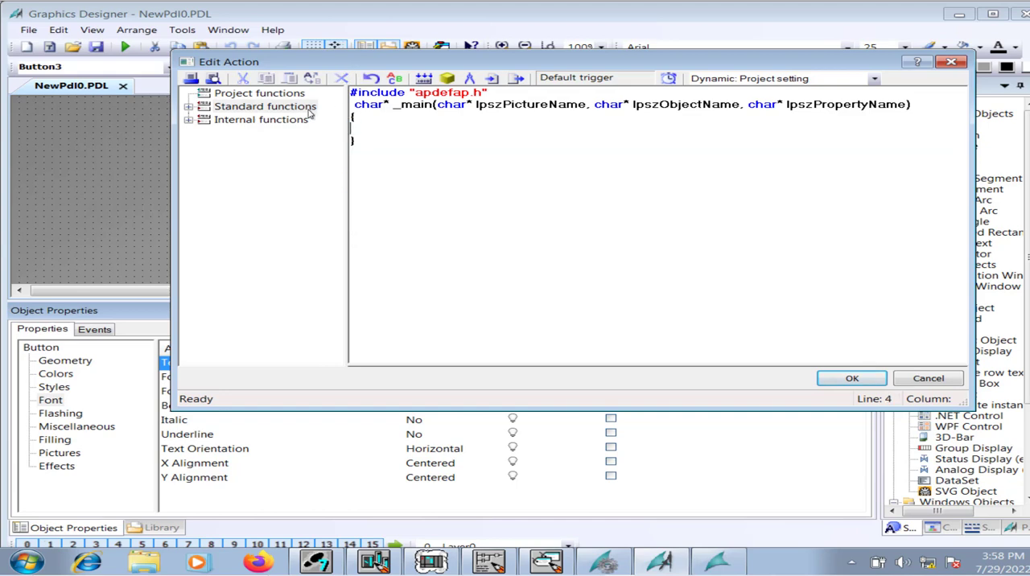
Declare the variable with the line "BOOL temp;" inside the action's main function.
{"action": "left_click", "coordinate": [188, 119]}
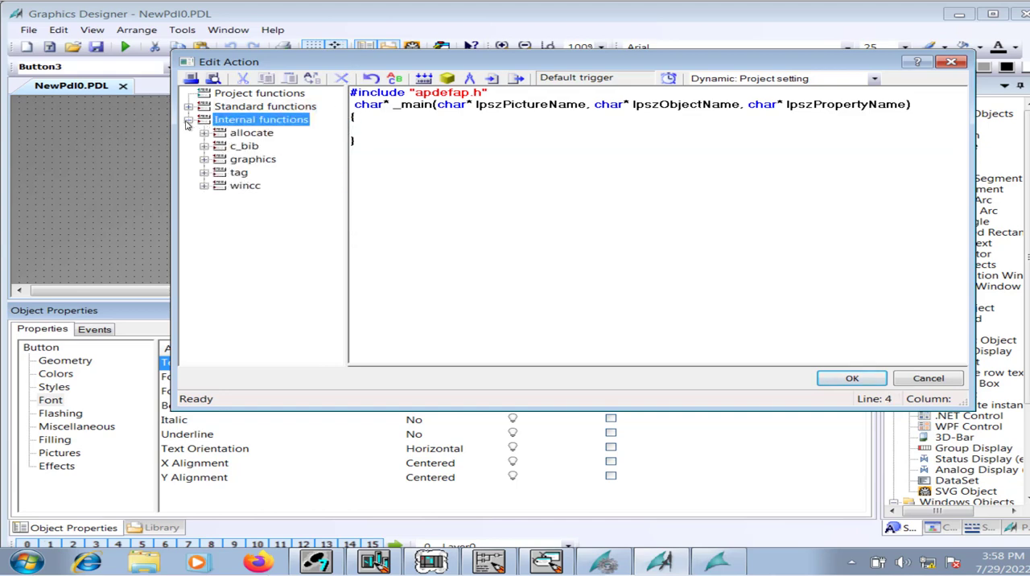
{"action": "left_click", "coordinate": [382, 123]}
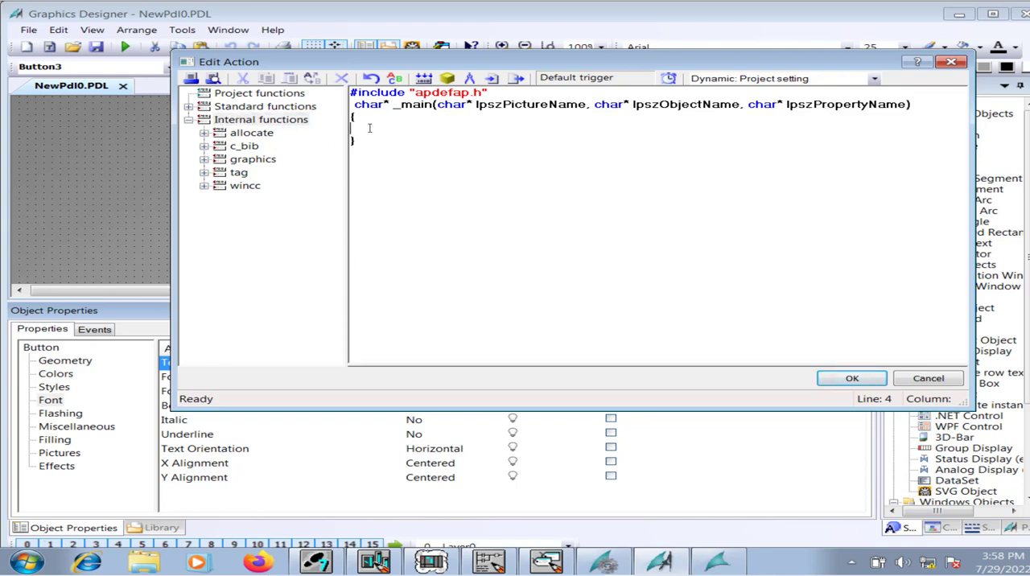
{"action": "type", "text": "BOOL temp;"}
{"action": "key", "text": "Return"}
Insert the internal function GetTagBit below the declaration with Local/Remote as its tag parameter.
{"action": "double_click", "coordinate": [225, 175]}
{"action": "double_click", "coordinate": [251, 186]}
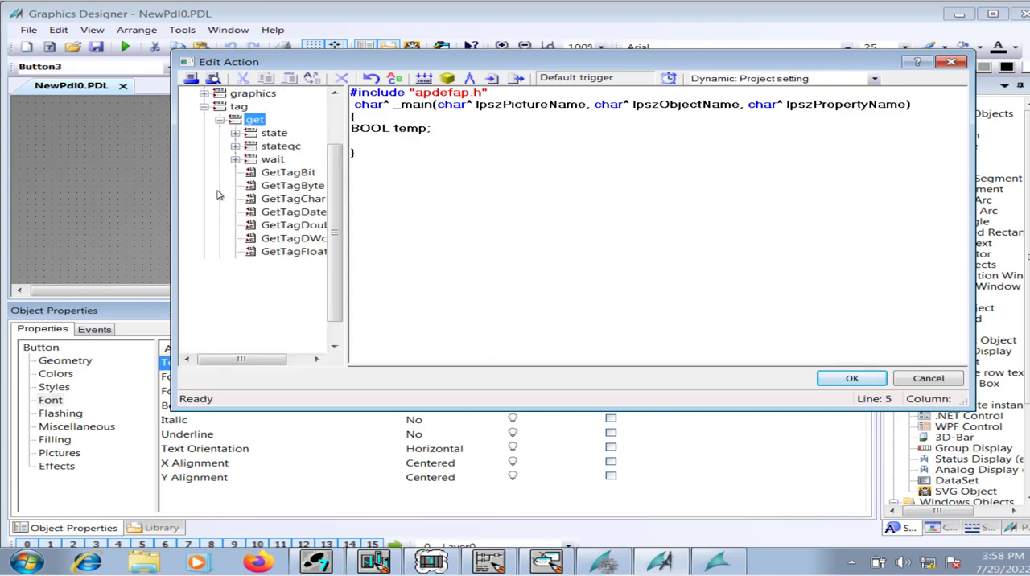
{"action": "left_click", "coordinate": [283, 173]}
{"action": "double_click", "coordinate": [283, 173]}
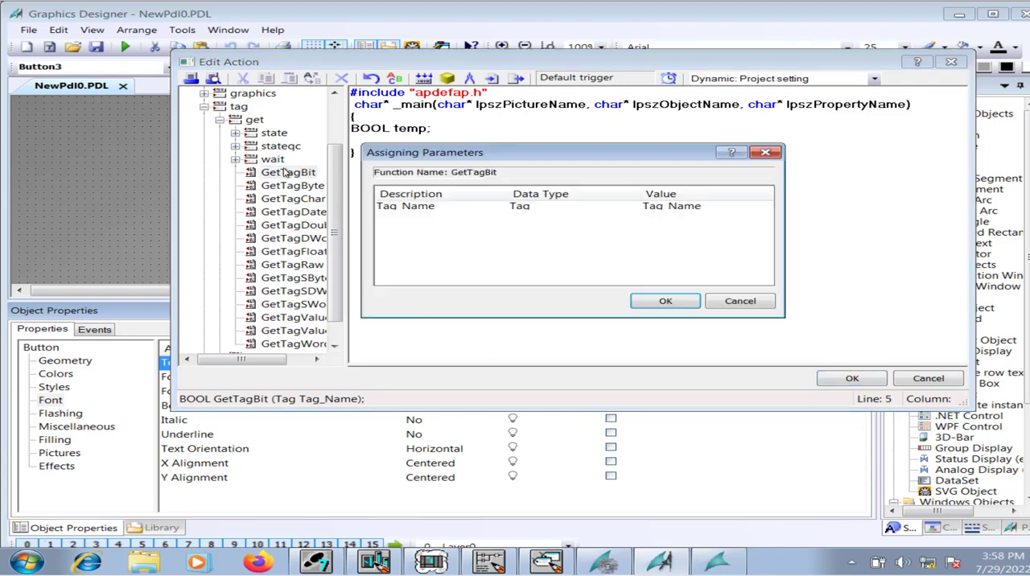
{"action": "left_click", "coordinate": [731, 207]}
{"action": "left_click", "coordinate": [767, 206]}
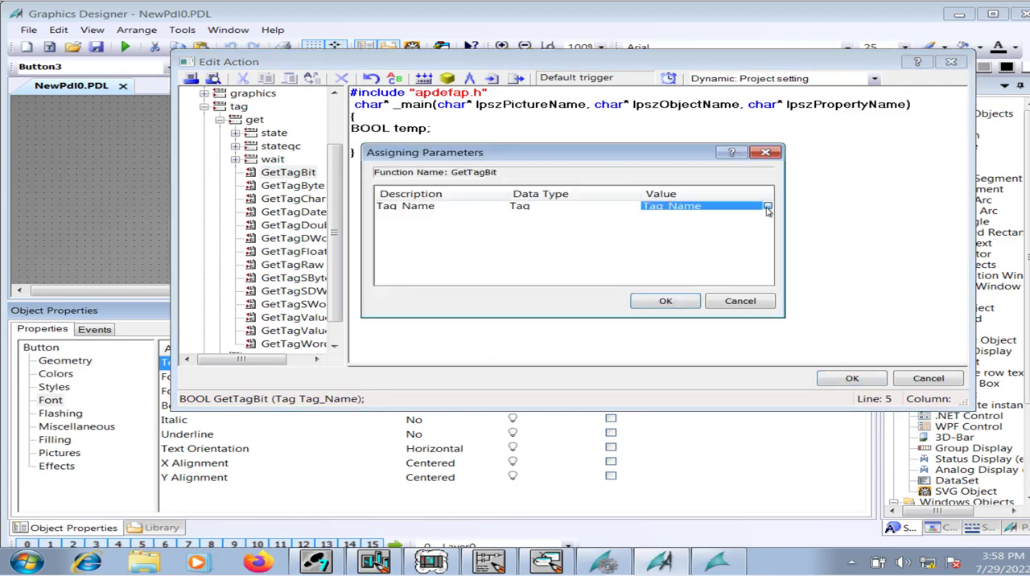
{"action": "left_click", "coordinate": [752, 224]}
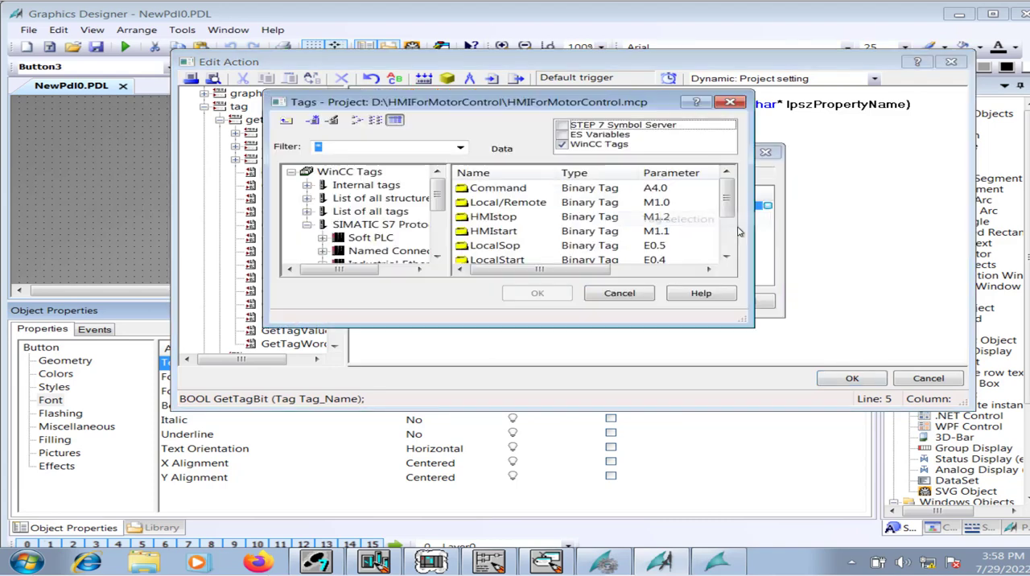
{"action": "left_click", "coordinate": [527, 207]}
{"action": "left_click", "coordinate": [554, 293]}
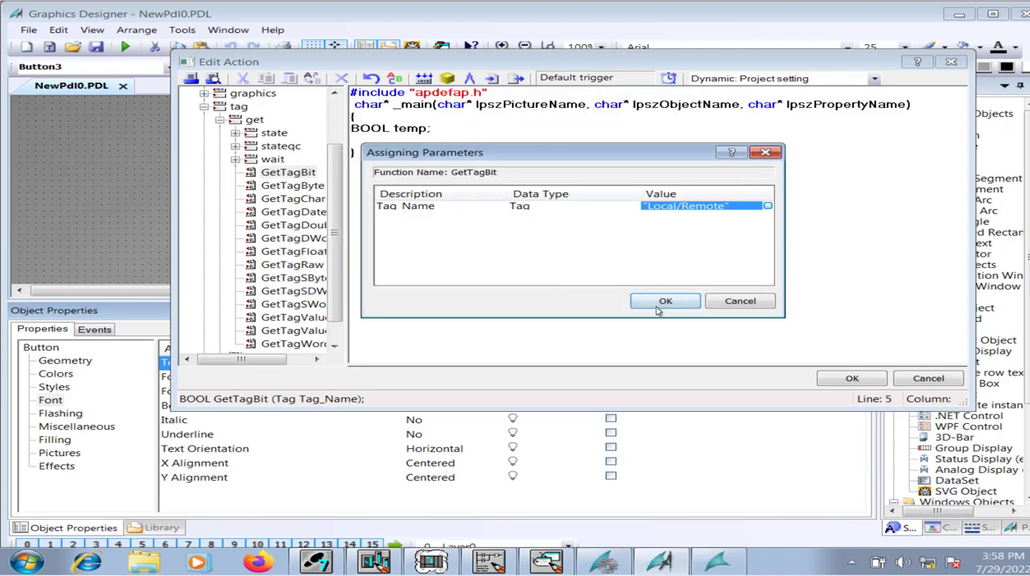
{"action": "left_click", "coordinate": [663, 306]}
Assign the result of the GetTagBit call to temp.
{"action": "left_click", "coordinate": [352, 143]}
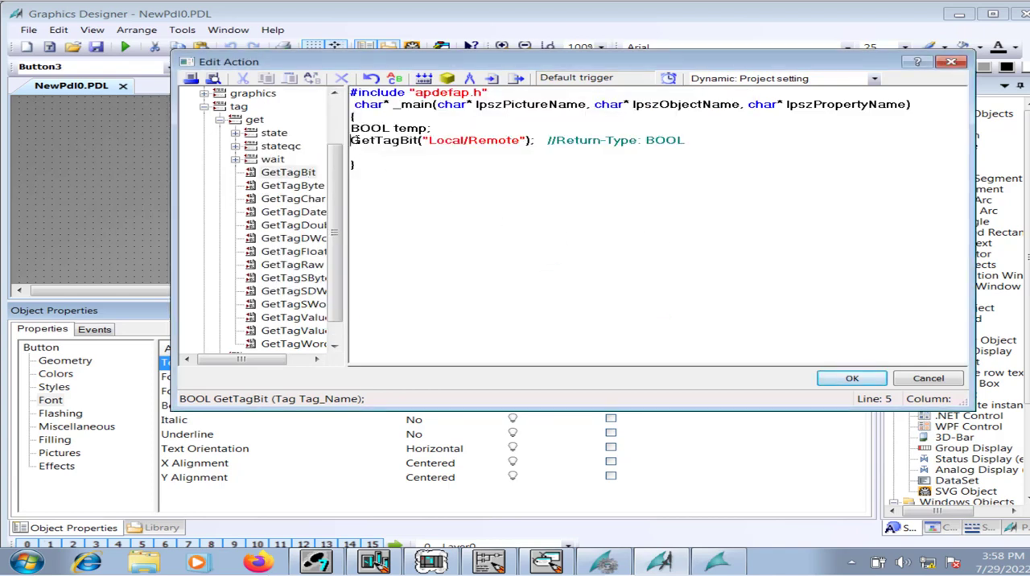
{"action": "type", "text": "temp "}
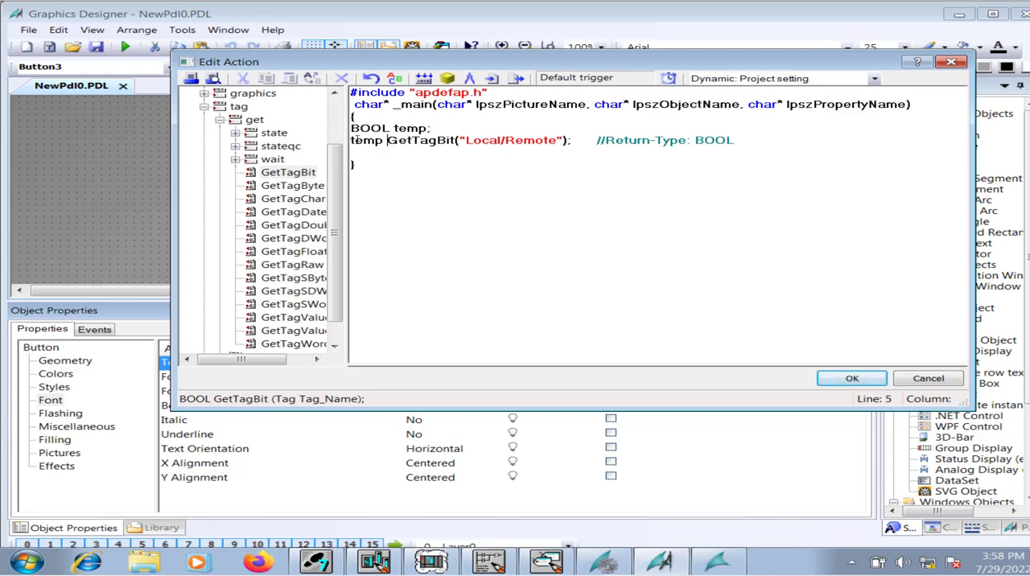
{"action": "type", "text": "="}
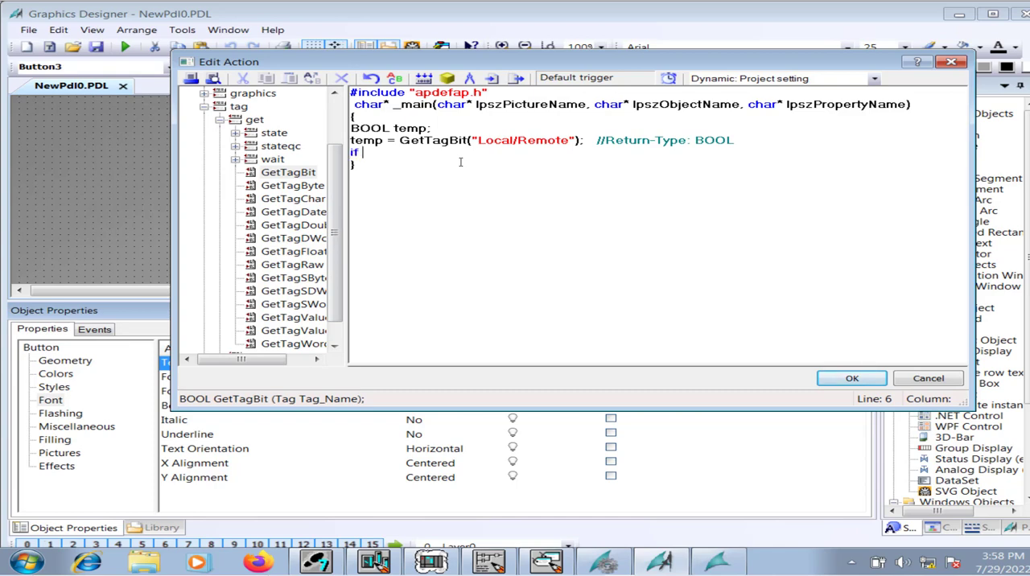
Add an if block with the condition temp ==1 that returns "Remote".
{"action": "type", "text": "temp ==1 )"}
{"action": "key", "text": "Return"}
{"action": "type", "text": "{"}
{"action": "key", "text": "Return"}
{"action": "type", "text": "return \""}
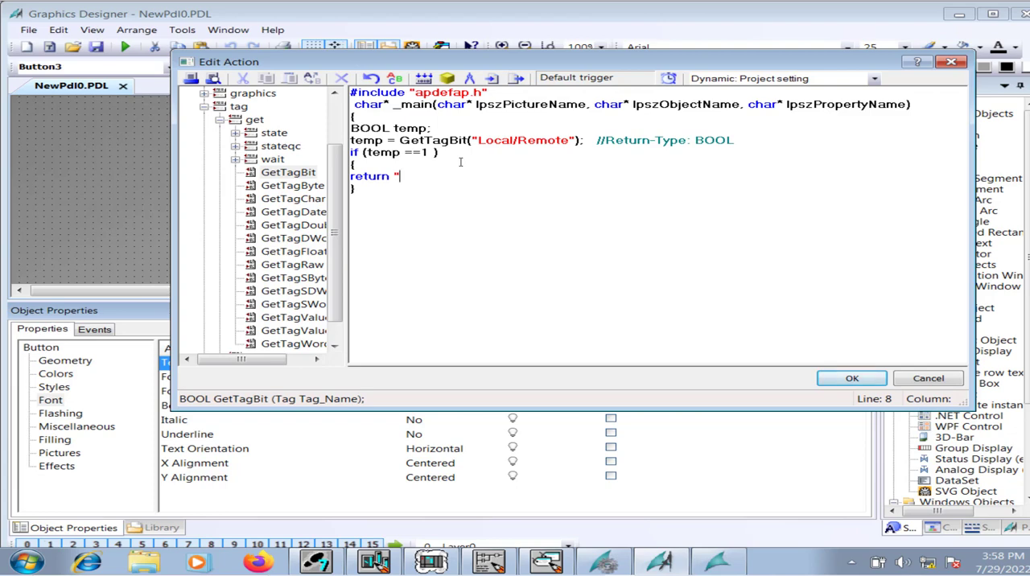
{"action": "type", "text": "Remote\";"}
{"action": "key", "text": "Return"}
{"action": "type", "text": "}"}
{"action": "key", "text": "Return"}
Add an else branch that returns "Local".
{"action": "type", "text": "else"}
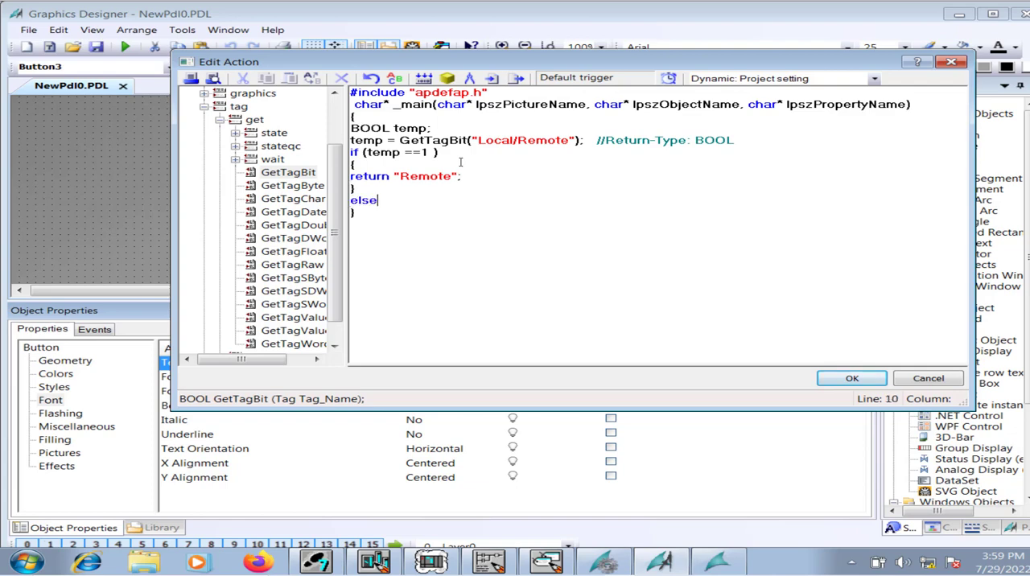
{"action": "key", "text": "Return"}
{"action": "type", "text": "return \"Loca"}
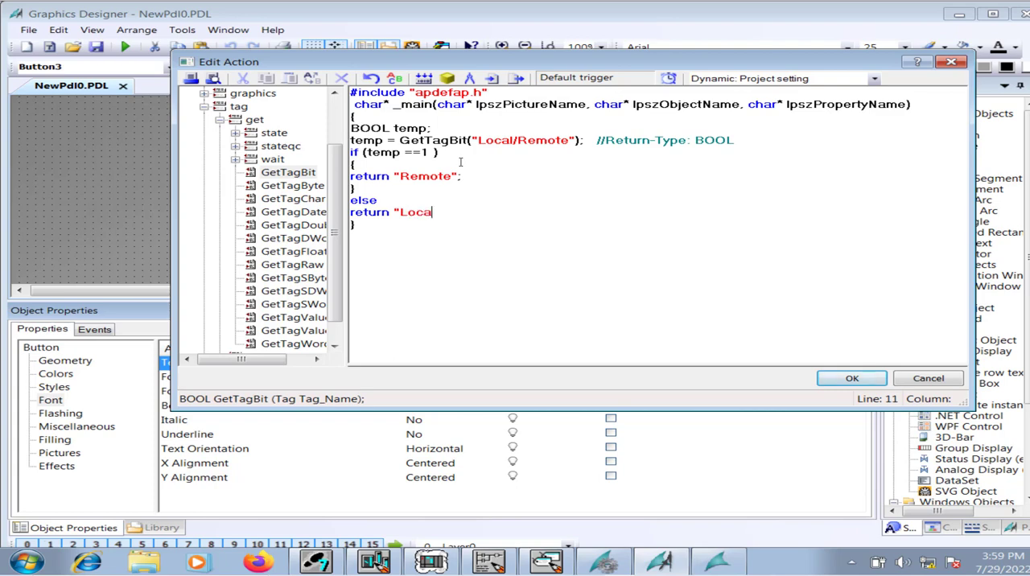
{"action": "type", "text": "l\";"}
Compile and apply the C-Action for the button text, and save the picture.
{"action": "left_click", "coordinate": [425, 78]}
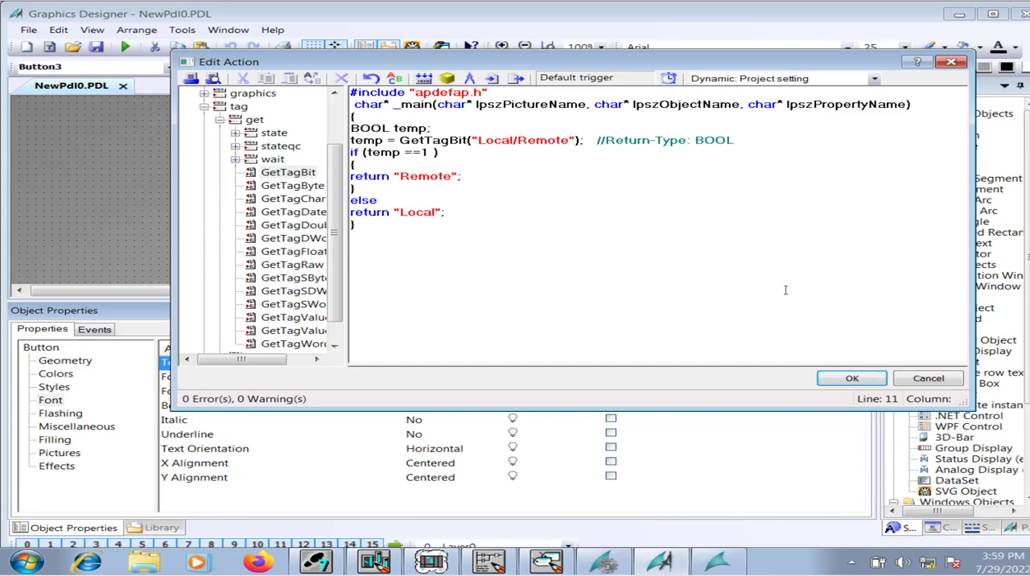
{"action": "left_click", "coordinate": [853, 378]}
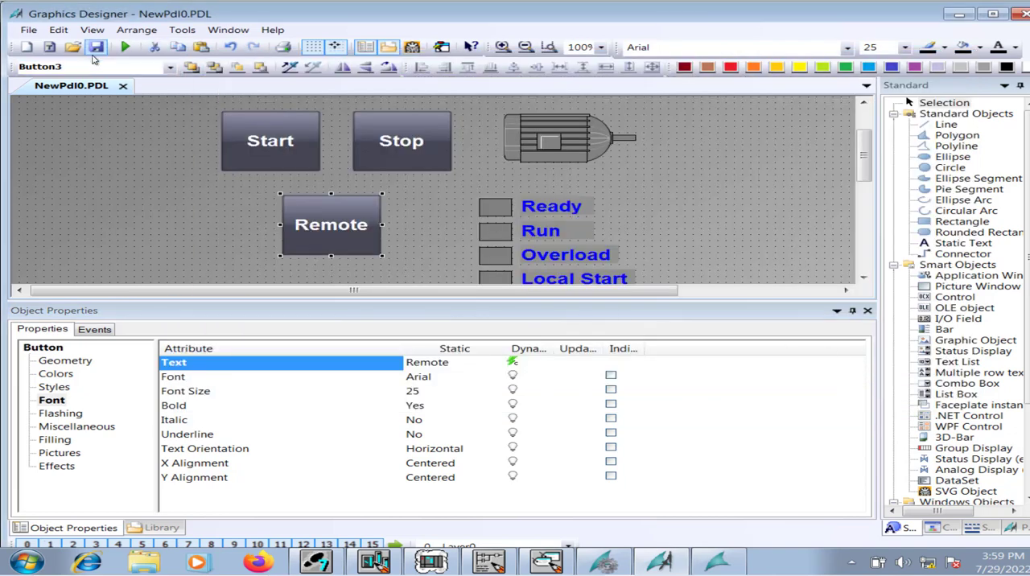
{"action": "left_click", "coordinate": [95, 47]}
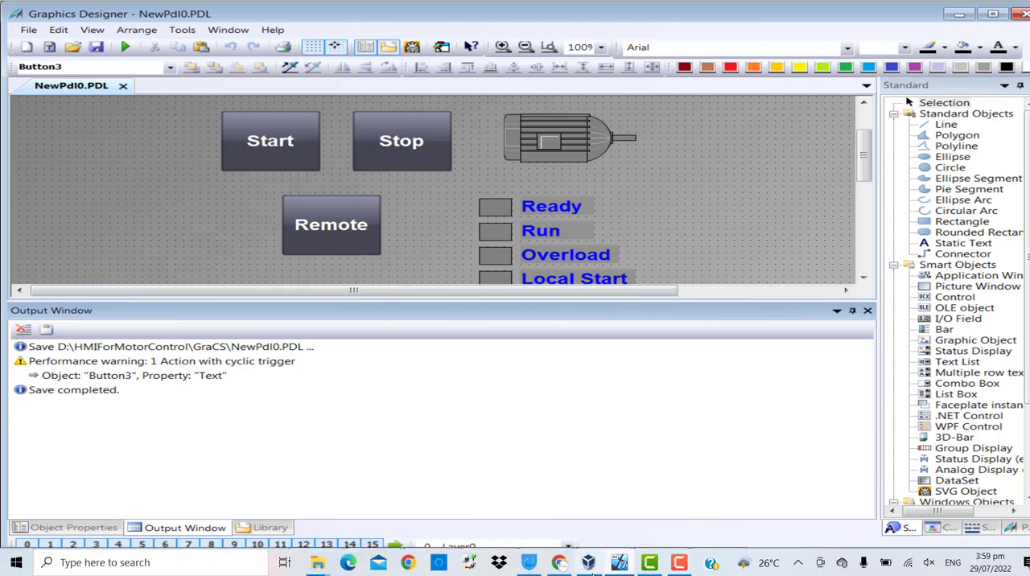
Switch to WinCC Explorer and restart the runtime of the HMIForMotorControl project, accepting demo mode.
{"action": "left_click", "coordinate": [604, 562]}
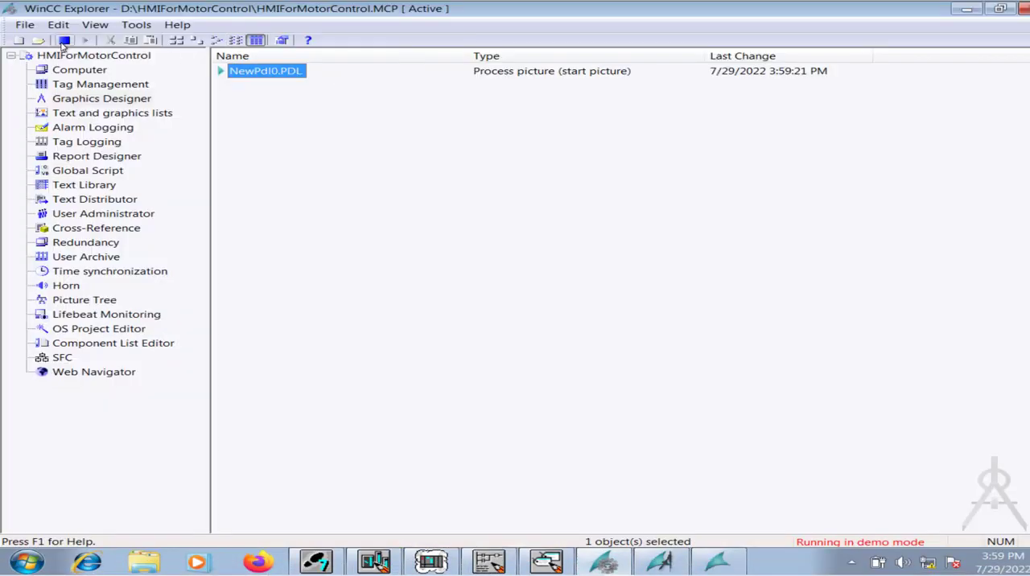
{"action": "left_click", "coordinate": [63, 41]}
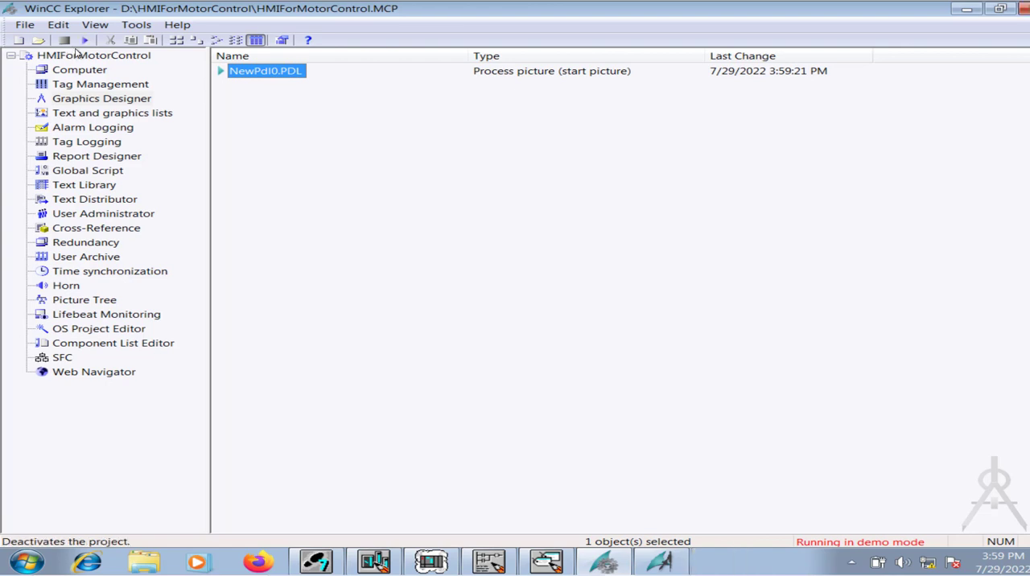
{"action": "left_click", "coordinate": [87, 42]}
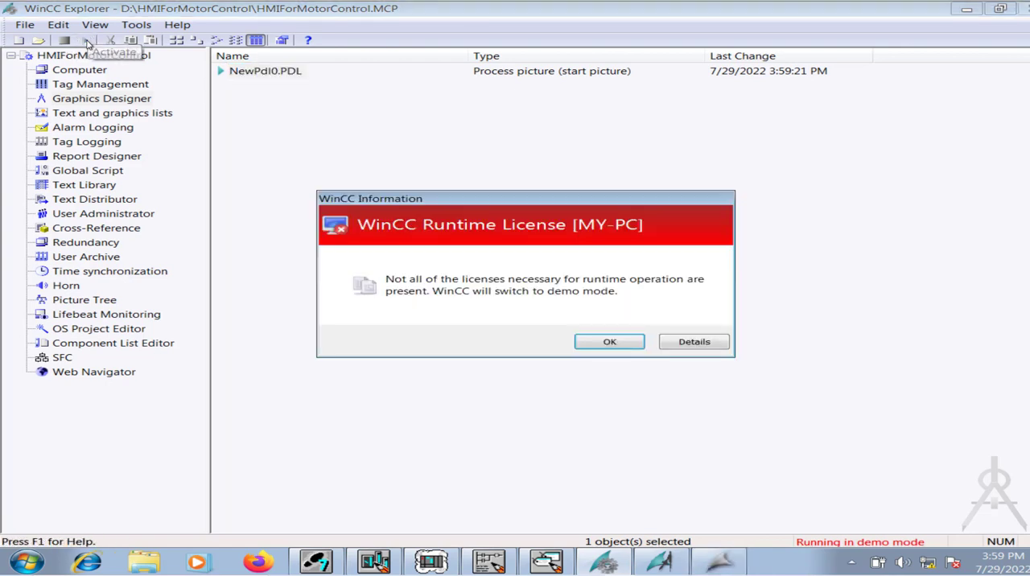
{"action": "left_click", "coordinate": [609, 344]}
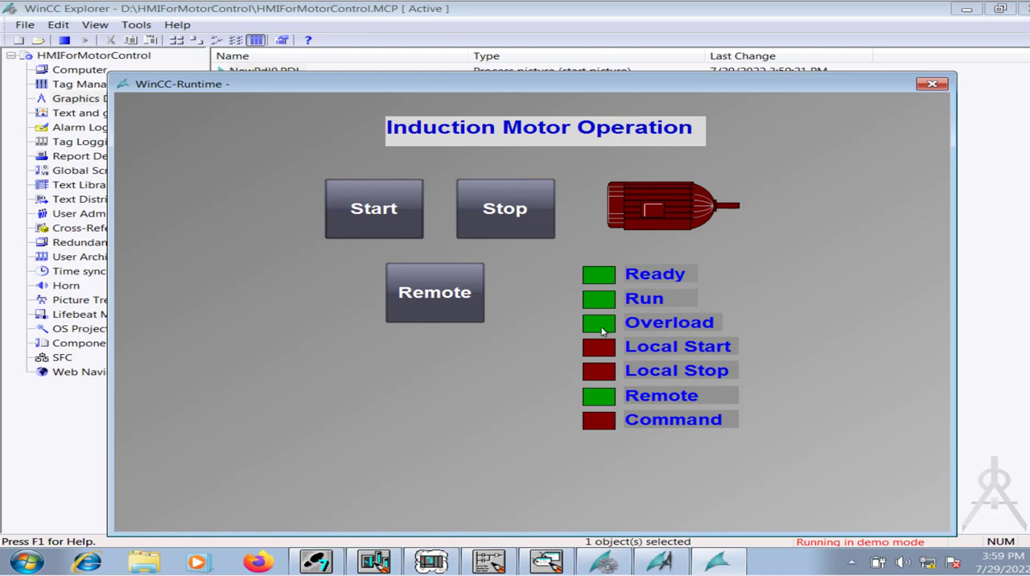
Switch the motor control to Local in the runtime picture and try to start the motor in that mode.
{"action": "left_click", "coordinate": [433, 302]}
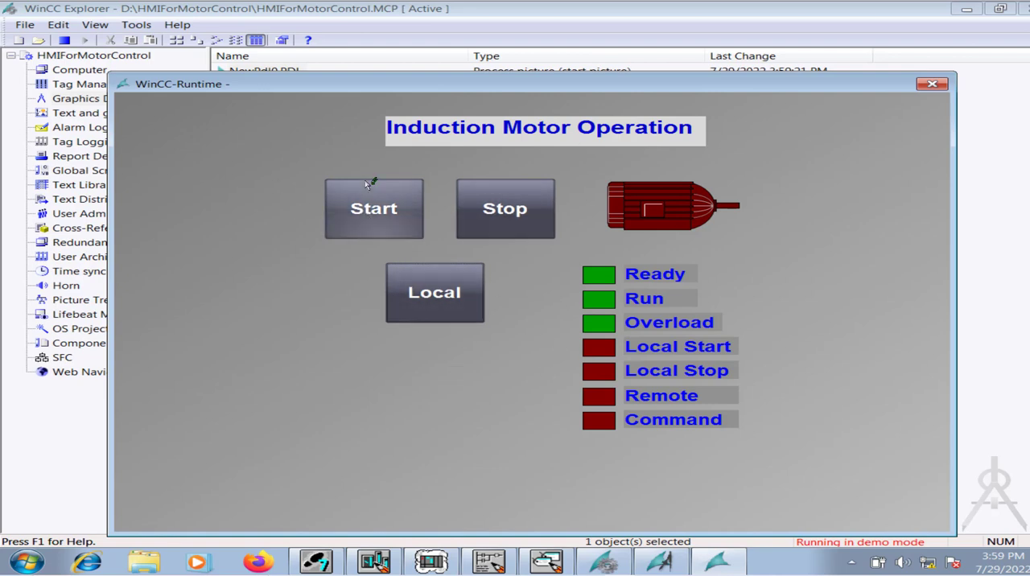
{"action": "left_click", "coordinate": [372, 210]}
{"action": "left_click", "coordinate": [373, 210]}
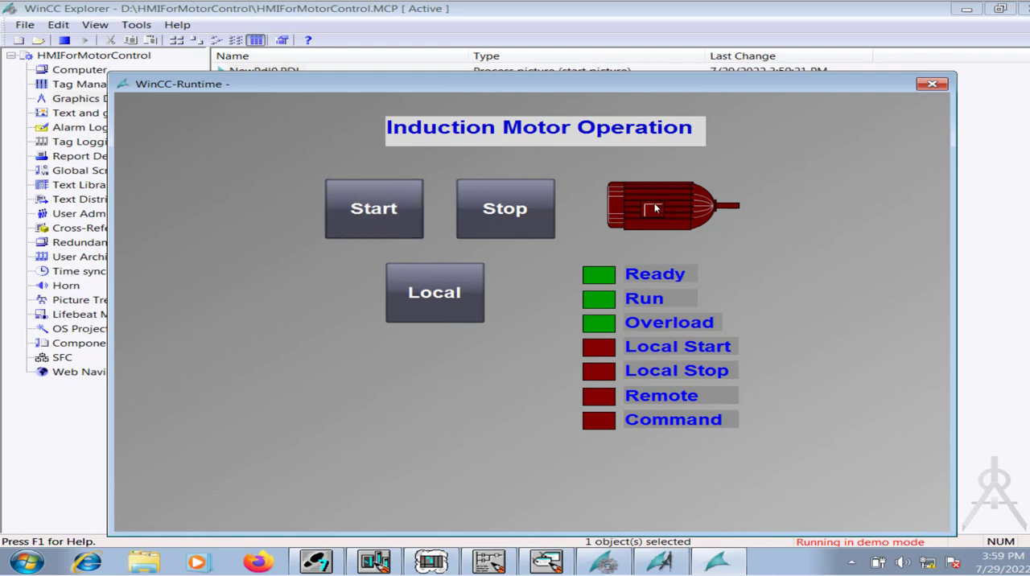
Return the motor control to Remote and test starting and stopping the motor in that mode.
{"action": "left_click", "coordinate": [454, 314]}
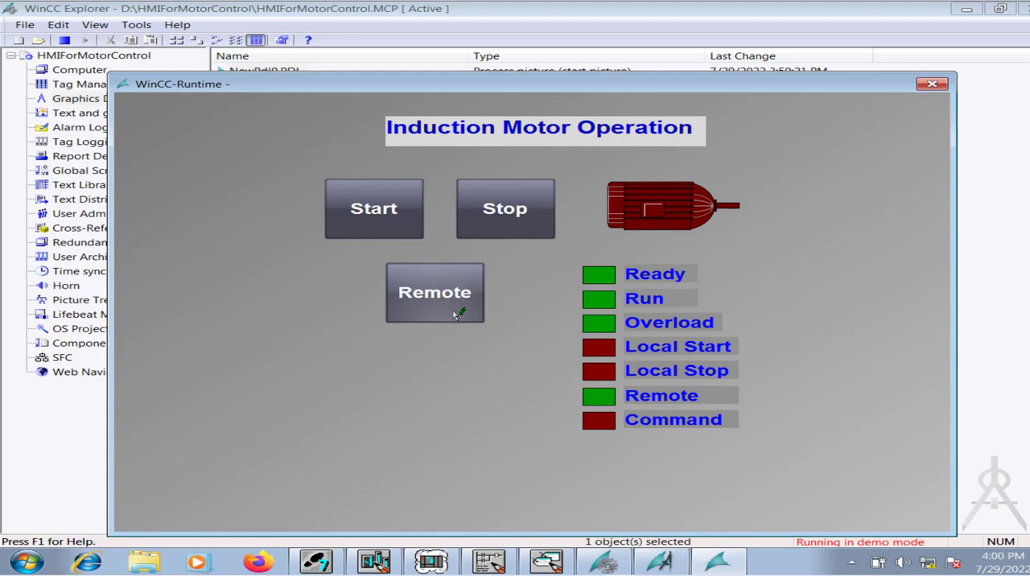
{"action": "left_click", "coordinate": [351, 219]}
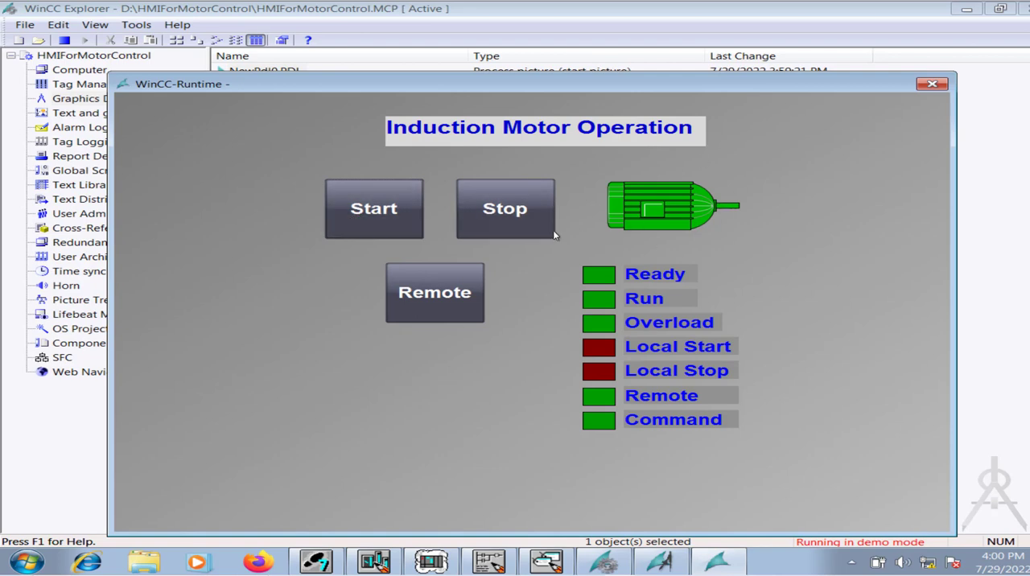
{"action": "left_click", "coordinate": [511, 226]}
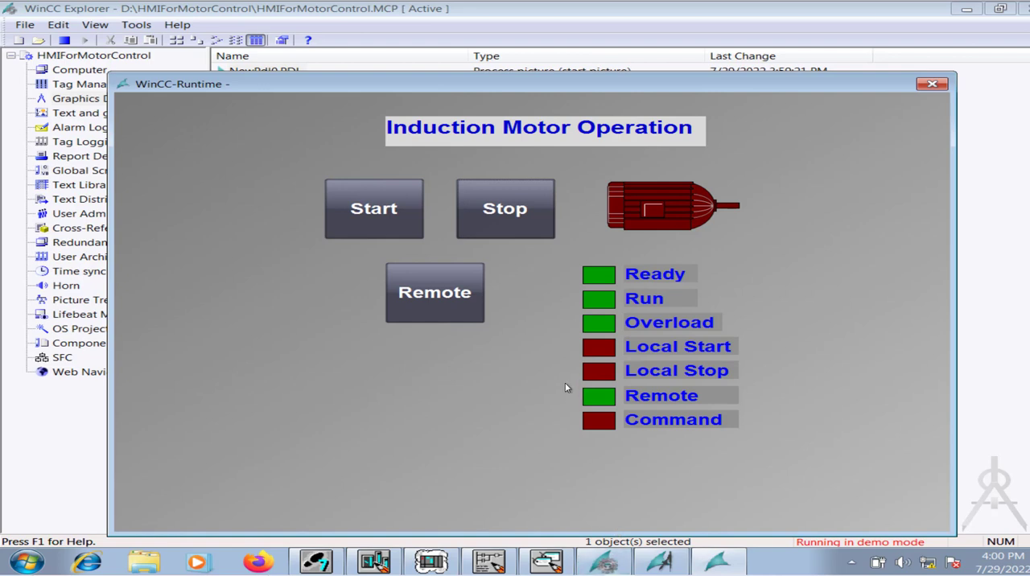
Return to WinCC Explorer and deactivate the runtime of the HMIForMotorControl project.
{"action": "left_click", "coordinate": [616, 563]}
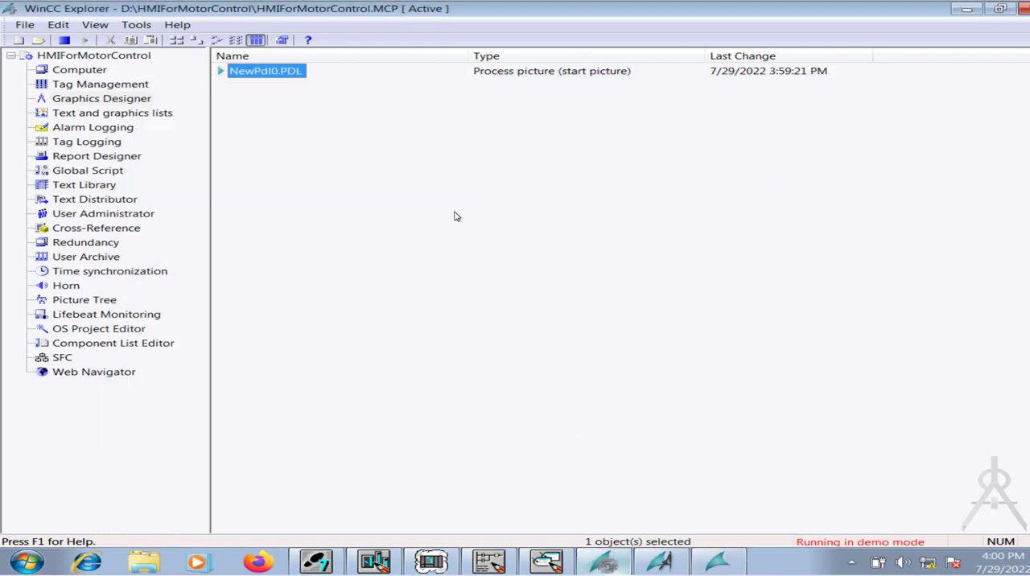
{"action": "left_click", "coordinate": [61, 42]}
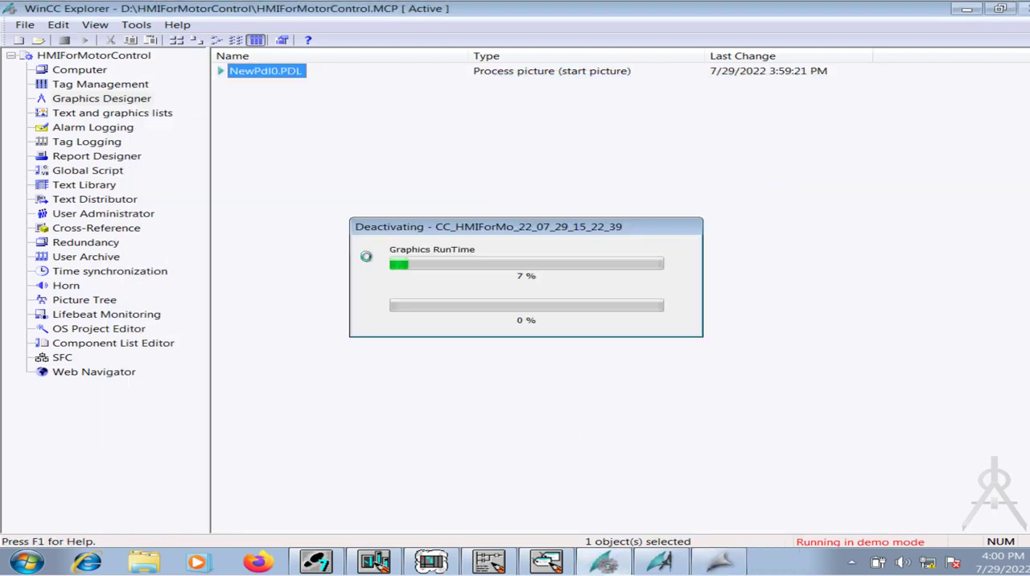